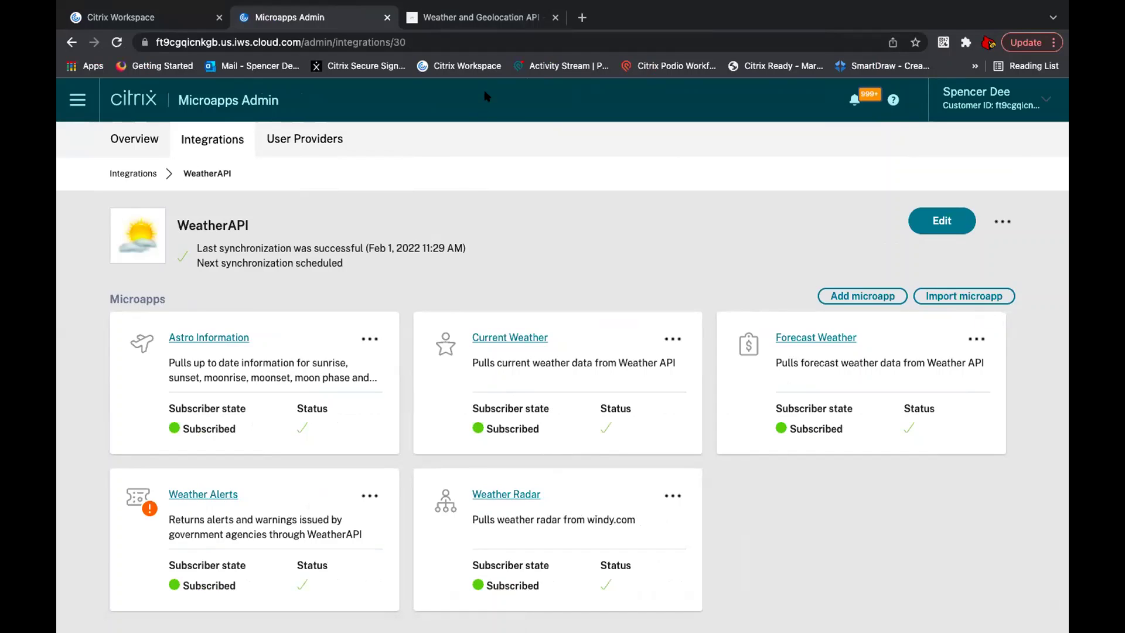
Step: Switch to the weatherapi.com documentation tab showing the Air Quality Data section
{"action": "left_click", "coordinate": [481, 21]}
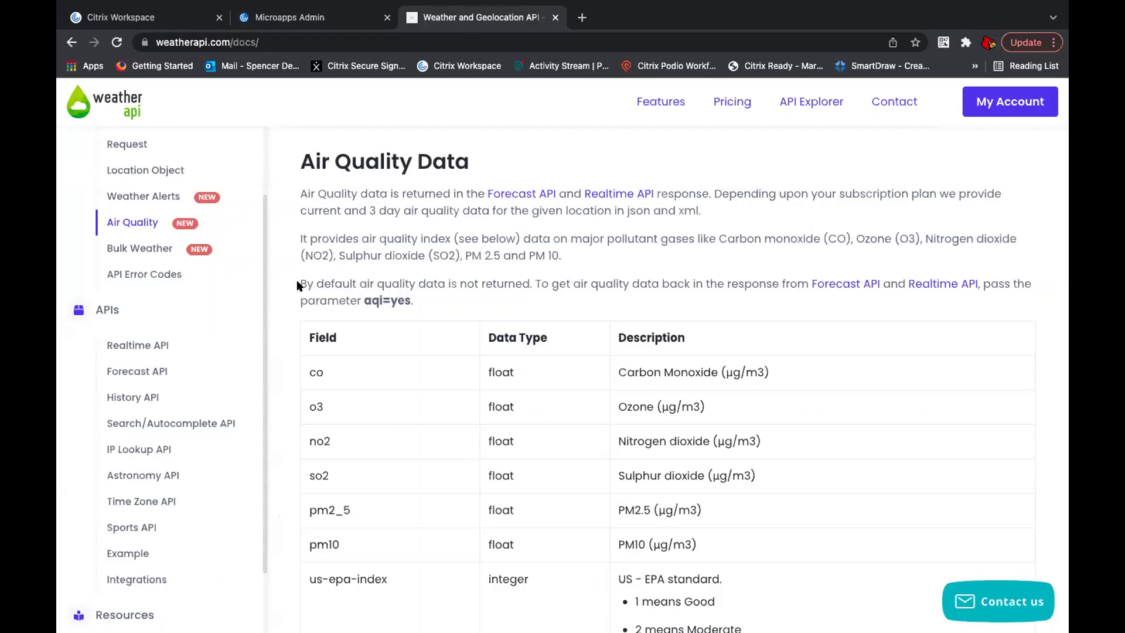
Step: Read the 'By default air quality…' note, then return to the Microapps Admin WeatherAPI integration page
{"action": "left_click_drag", "start_coordinate": [299, 286], "coordinate": [408, 300]}
{"action": "left_click", "coordinate": [423, 302]}
{"action": "left_click", "coordinate": [344, 20]}
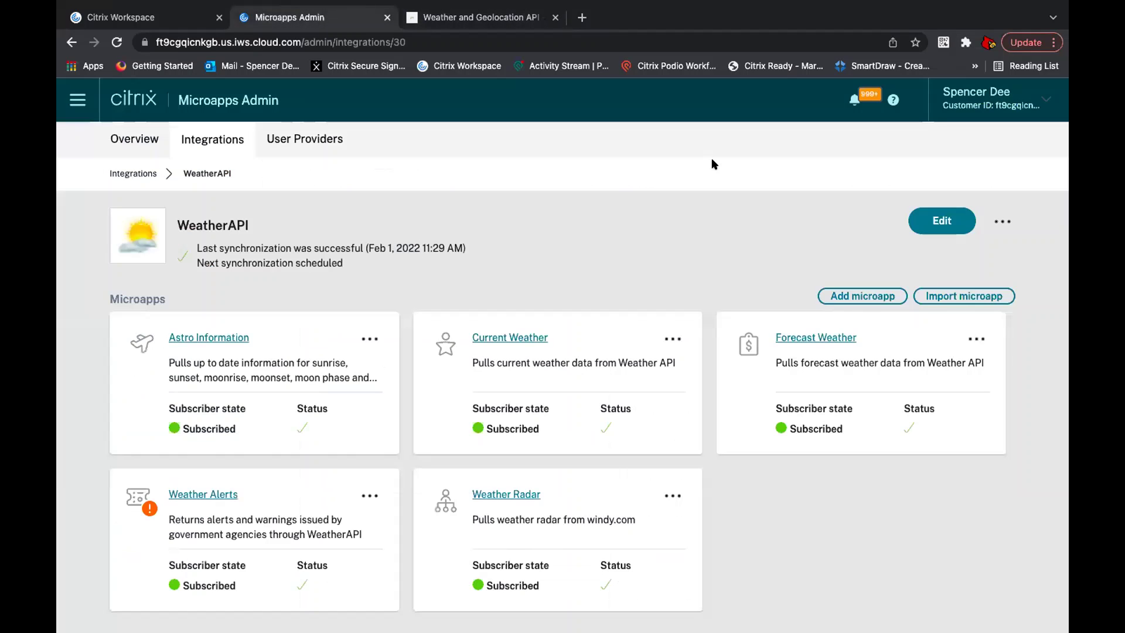
Step: Inspect the Real Time Weather endpoint's request URL path, then go back to the Data loading list
{"action": "left_click", "coordinate": [931, 232]}
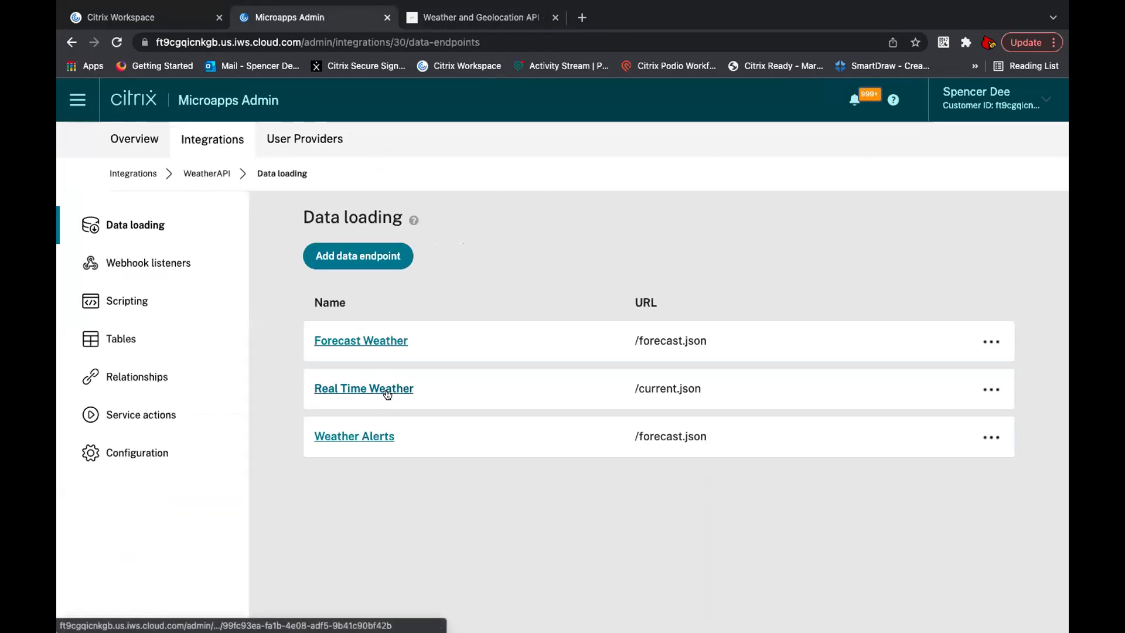
{"action": "left_click", "coordinate": [989, 388]}
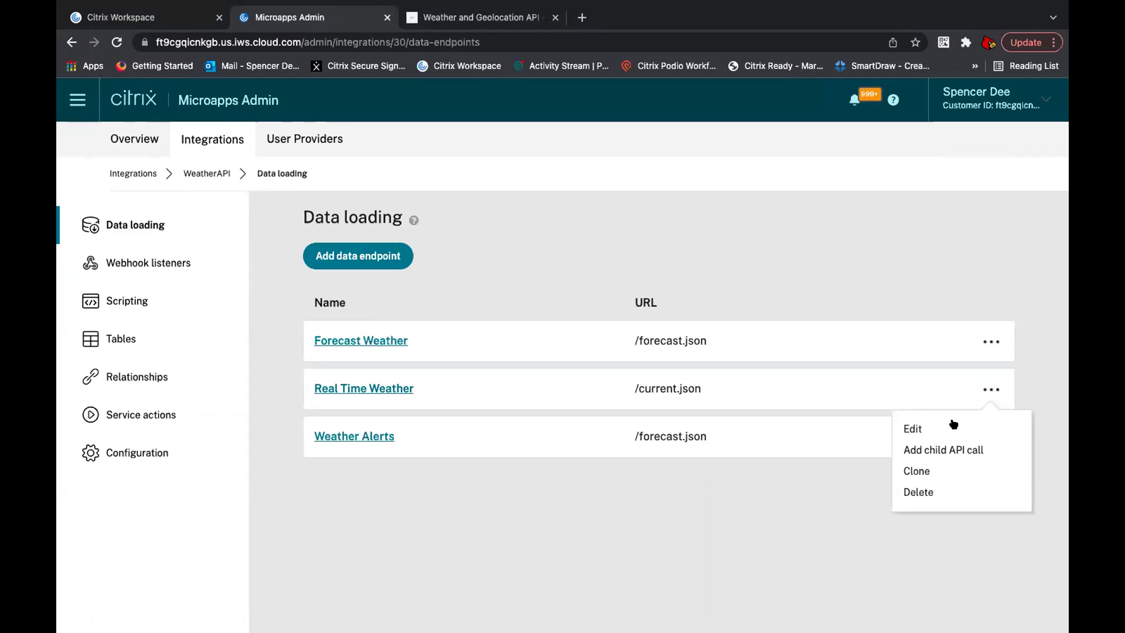
{"action": "left_click", "coordinate": [949, 427]}
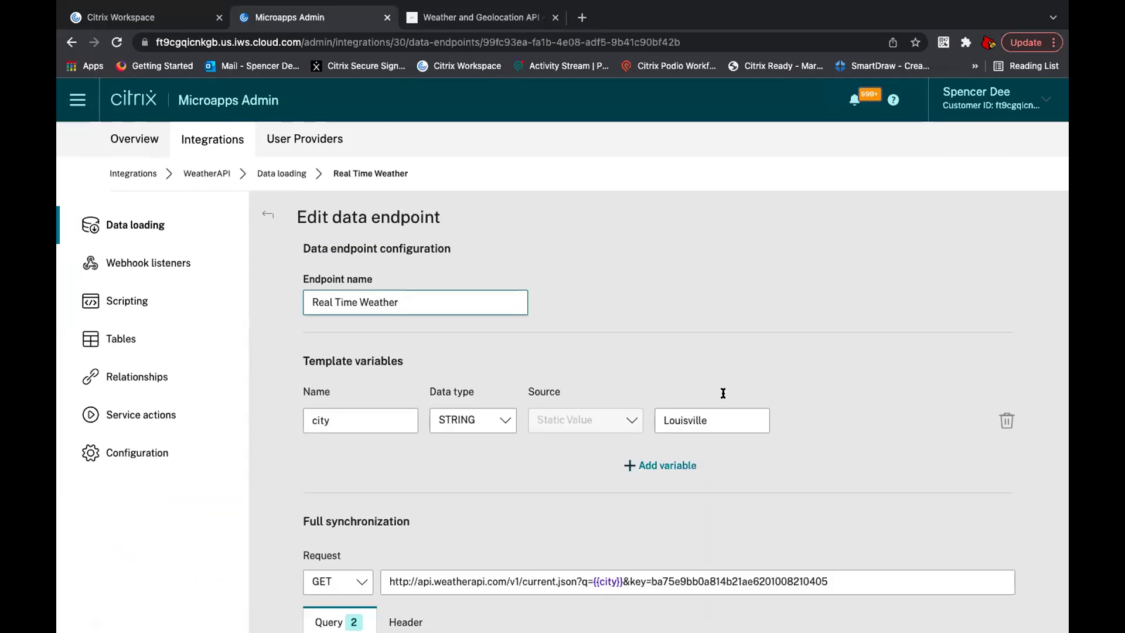
{"action": "scroll", "coordinate": [723, 393], "scroll_direction": "down", "scroll_amount": 3}
{"action": "left_click_drag", "start_coordinate": [846, 410], "coordinate": [523, 410]}
{"action": "key", "text": "ctrl+c"}
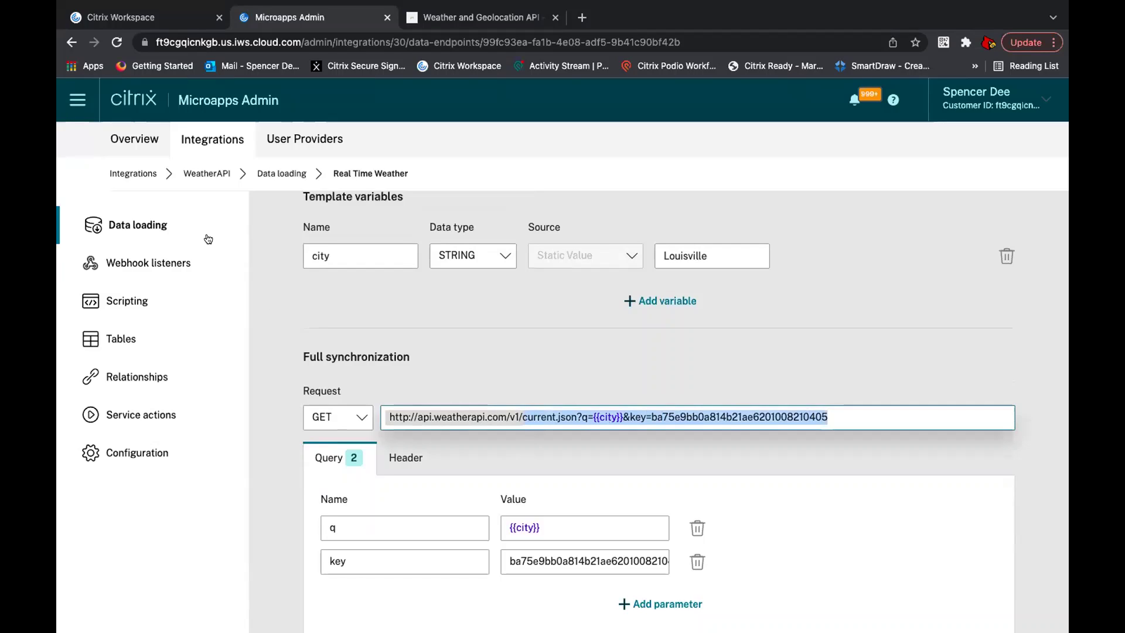
{"action": "left_click", "coordinate": [202, 228]}
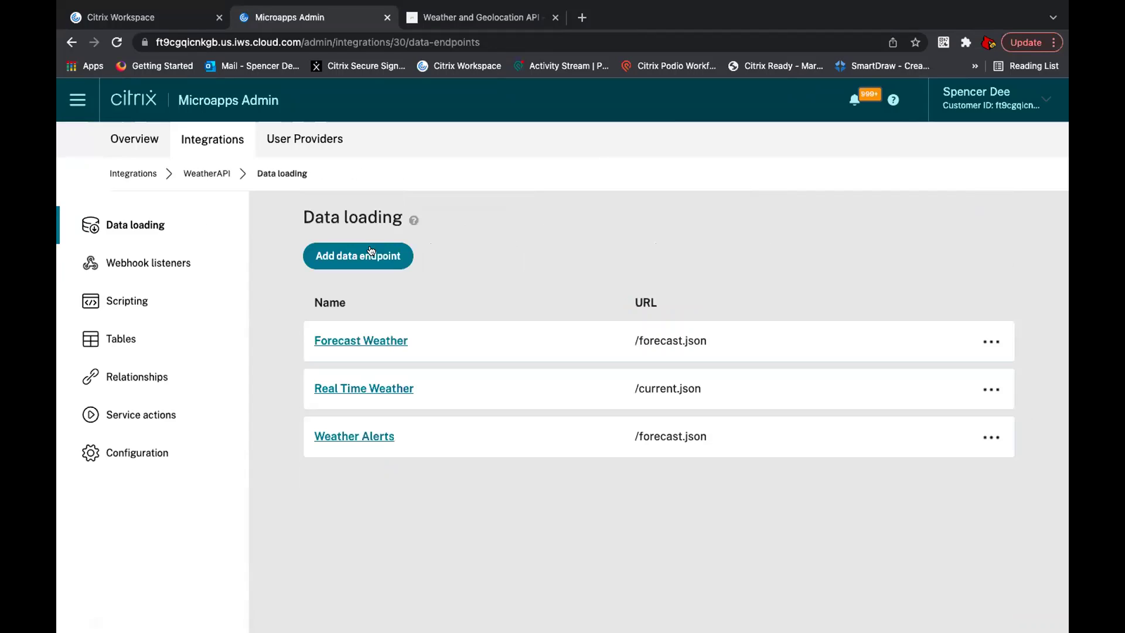
Step: Create a data endpoint named Air Quality with the pasted current.json query as its URL
{"action": "left_click", "coordinate": [370, 256]}
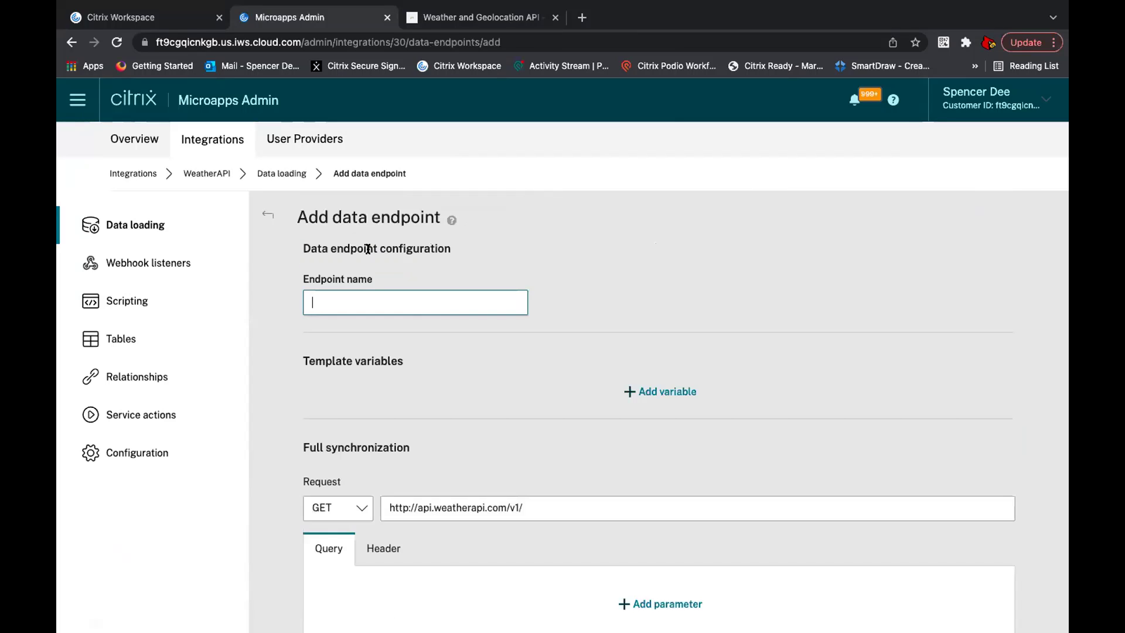
{"action": "type", "text": "Air Quality"}
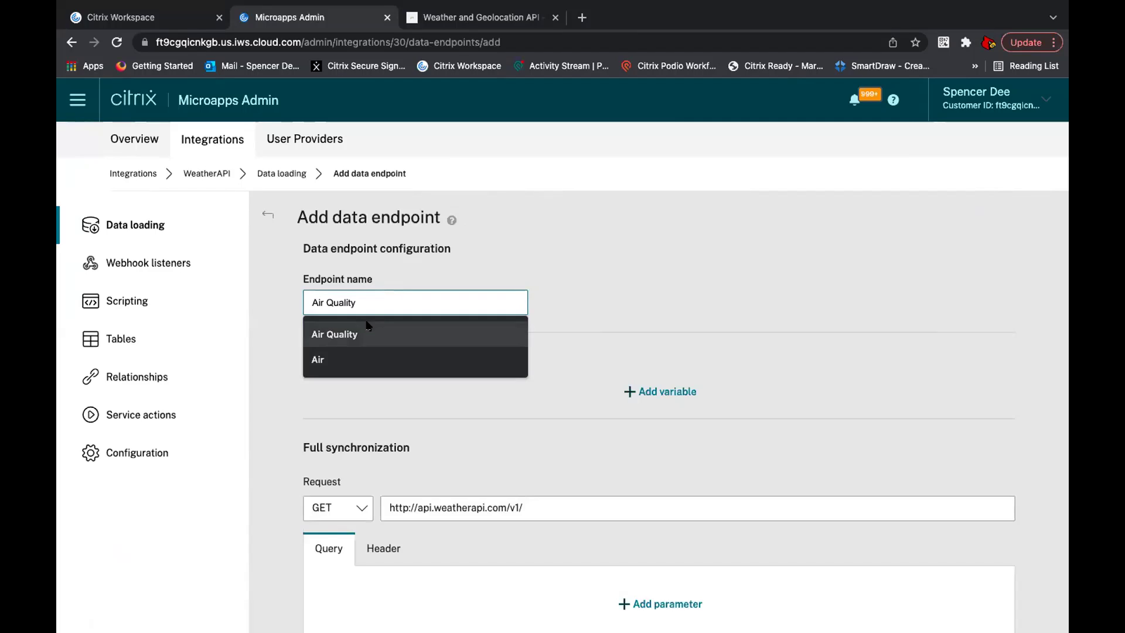
{"action": "left_click", "coordinate": [366, 333]}
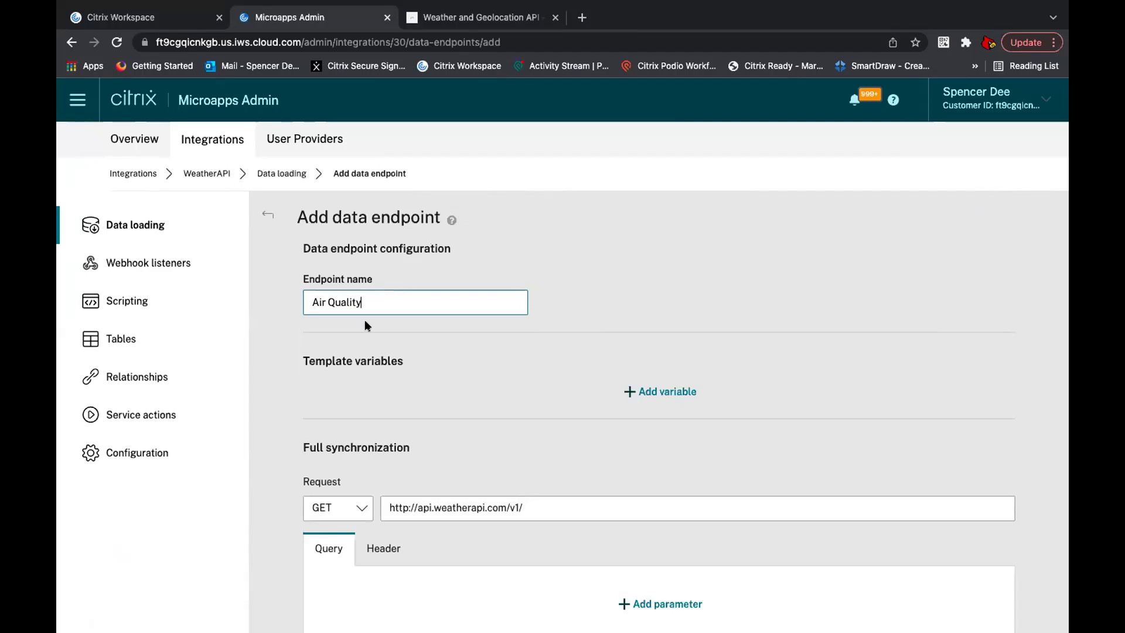
{"action": "scroll", "coordinate": [521, 431], "scroll_direction": "down", "scroll_amount": 1}
{"action": "left_click", "coordinate": [530, 438]}
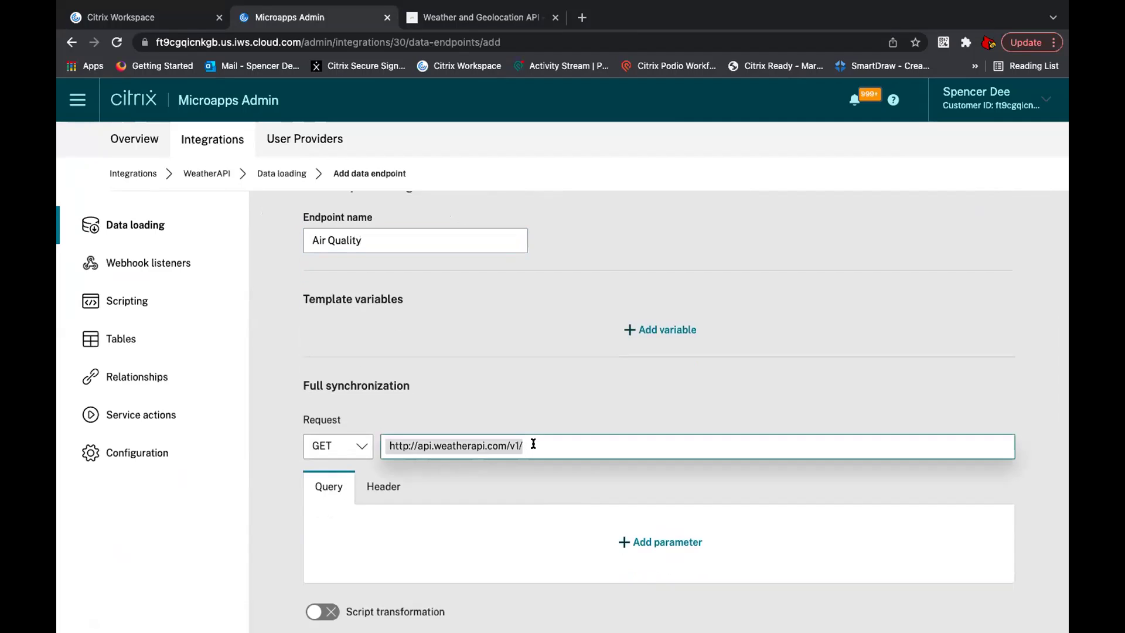
{"action": "key", "text": "ctrl+v"}
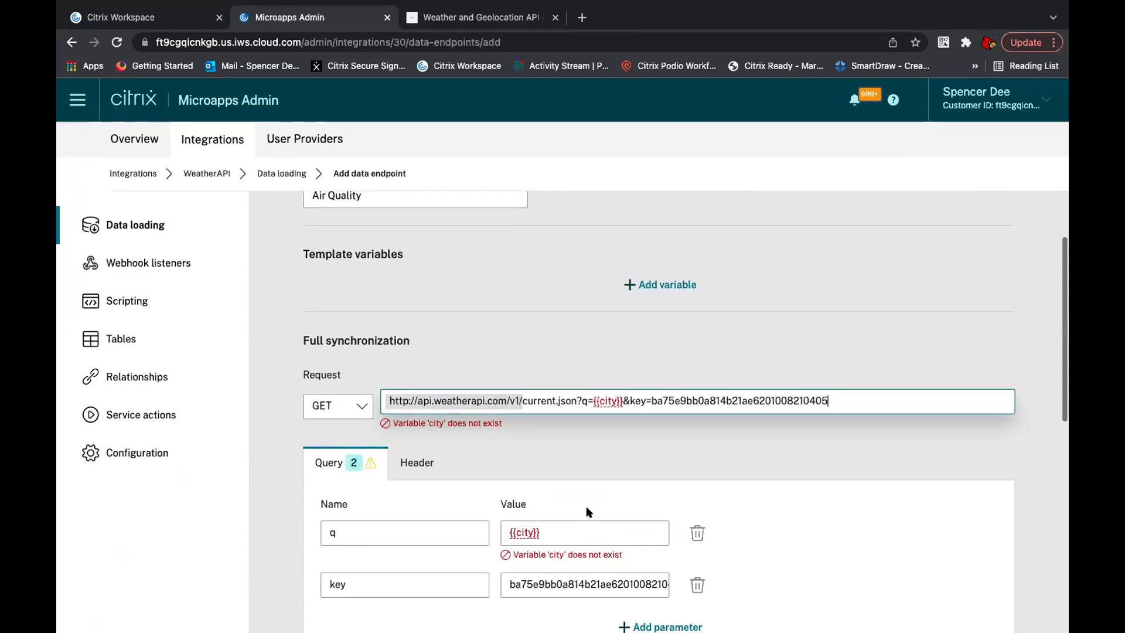
{"action": "scroll", "coordinate": [588, 508], "scroll_direction": "down", "scroll_amount": 1}
Step: Add a template variable city with value Louisville
{"action": "left_click", "coordinate": [661, 261]}
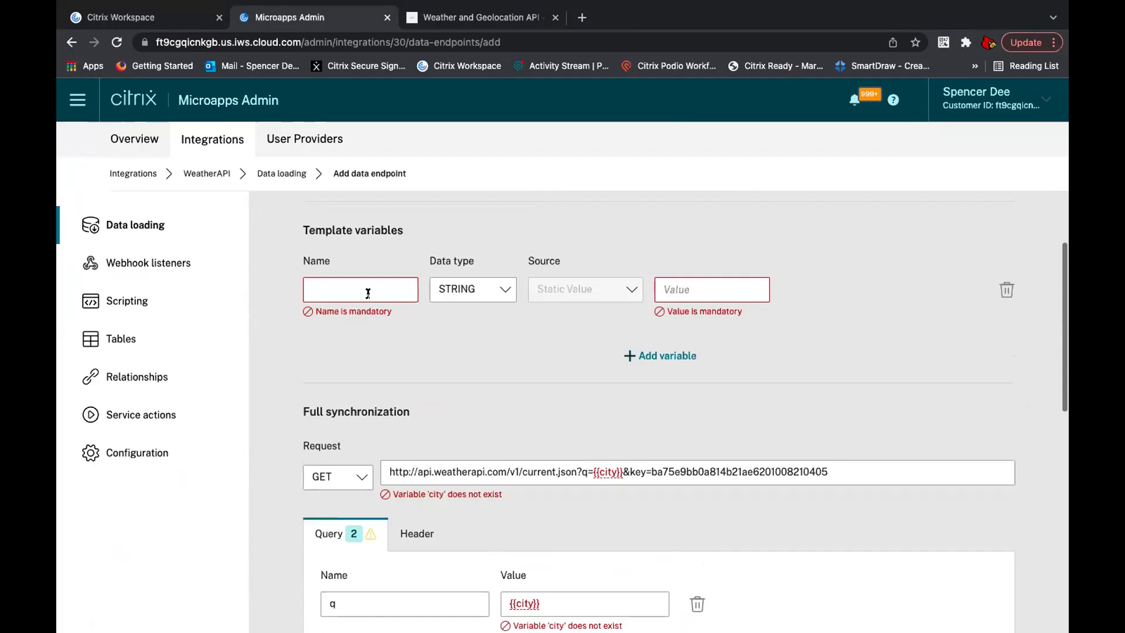
{"action": "left_click", "coordinate": [367, 290]}
{"action": "type", "text": "city"}
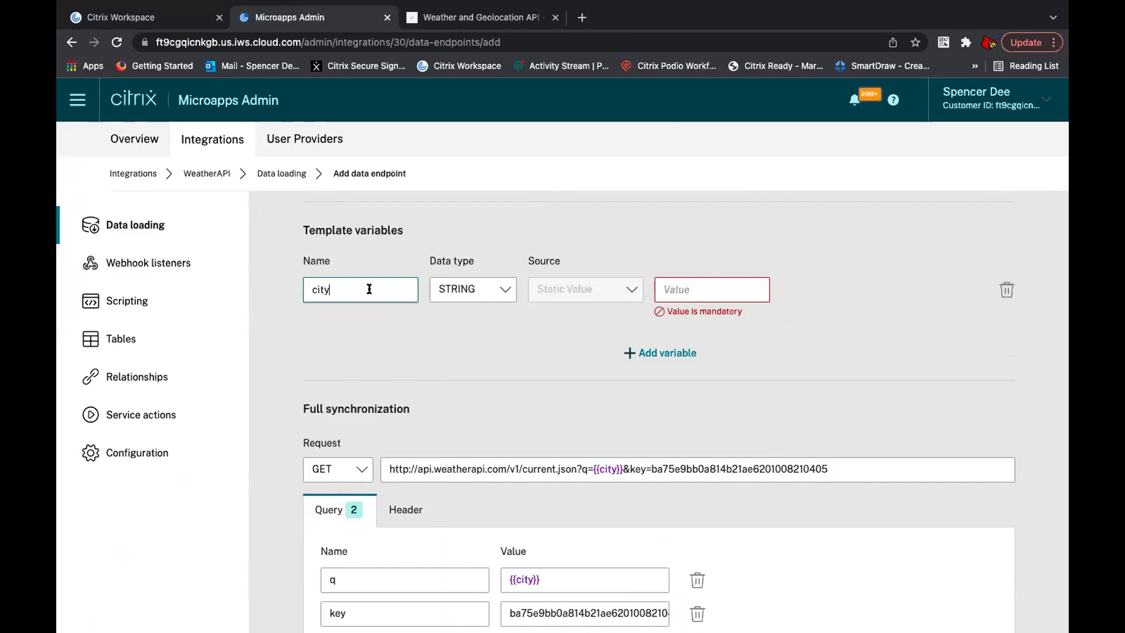
{"action": "left_click", "coordinate": [667, 283]}
{"action": "type", "text": "Lou"}
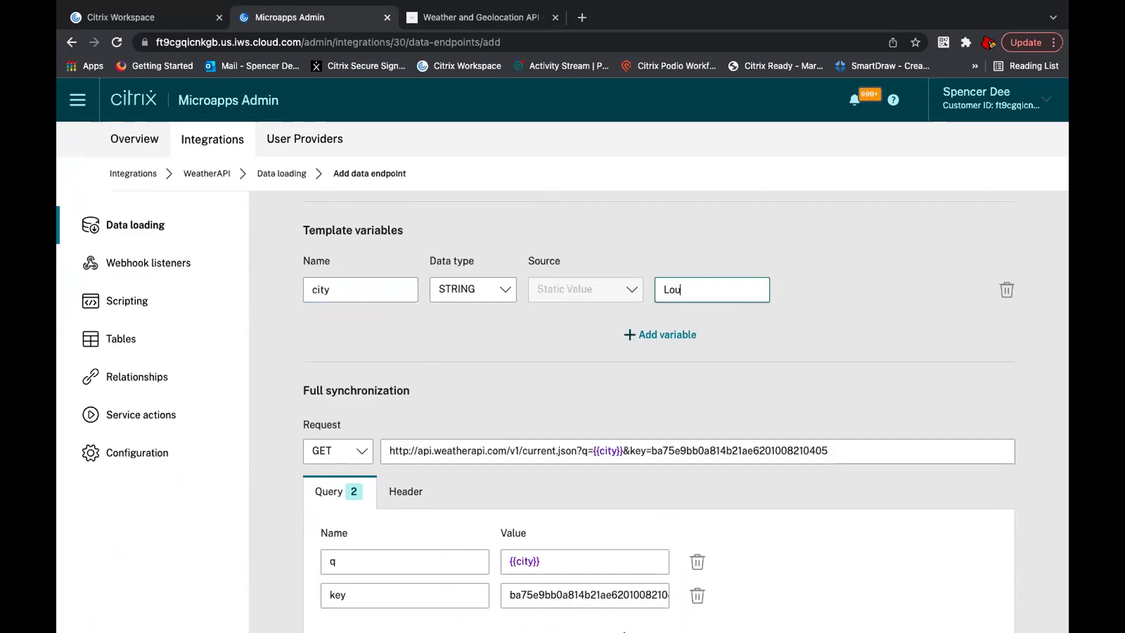
{"action": "type", "text": "isville"}
{"action": "left_click", "coordinate": [489, 19]}
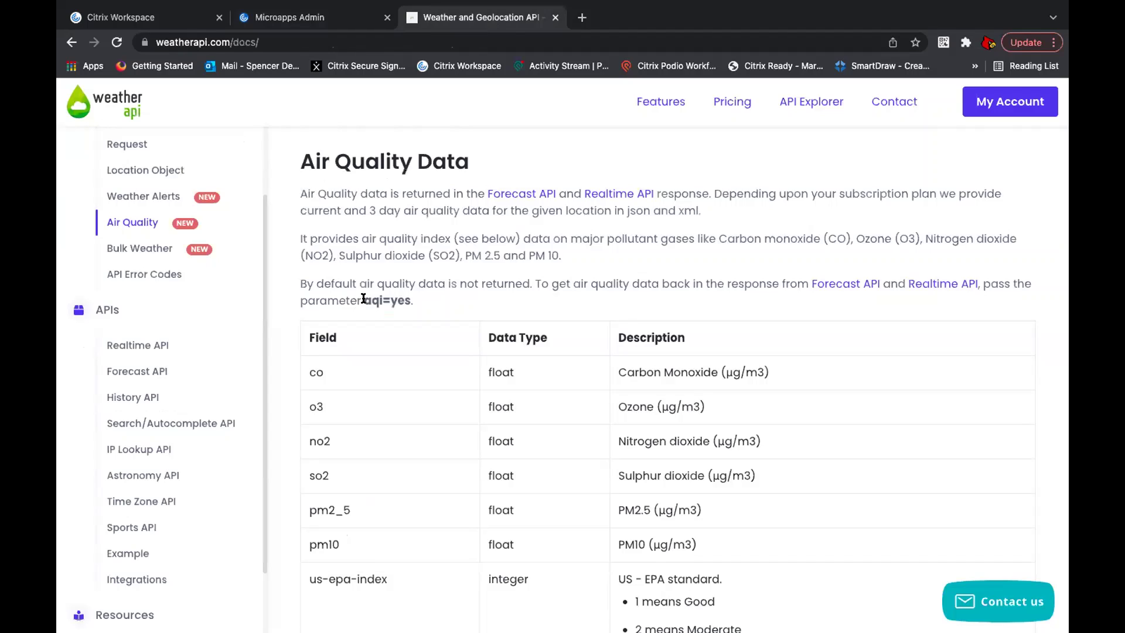
{"action": "left_click_drag", "start_coordinate": [363, 300], "coordinate": [415, 301]}
{"action": "left_click", "coordinate": [304, 18]}
Step: Add a third query parameter aqi=yes and bring up the Test with parameters panel
{"action": "scroll", "coordinate": [435, 338], "scroll_direction": "down", "scroll_amount": 3}
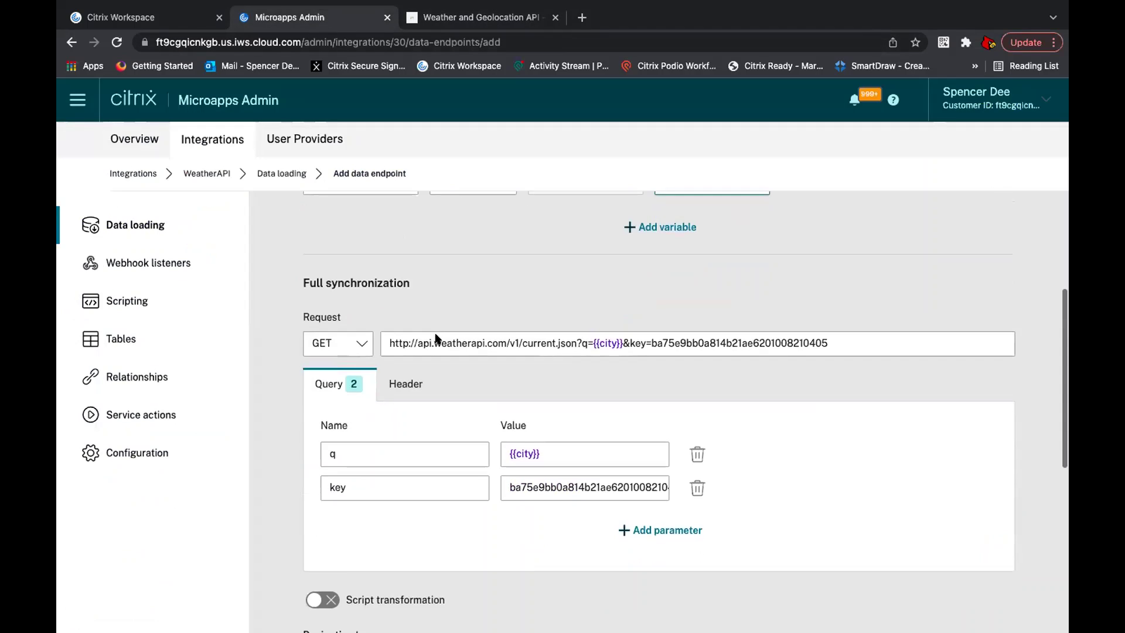
{"action": "left_click", "coordinate": [623, 488]}
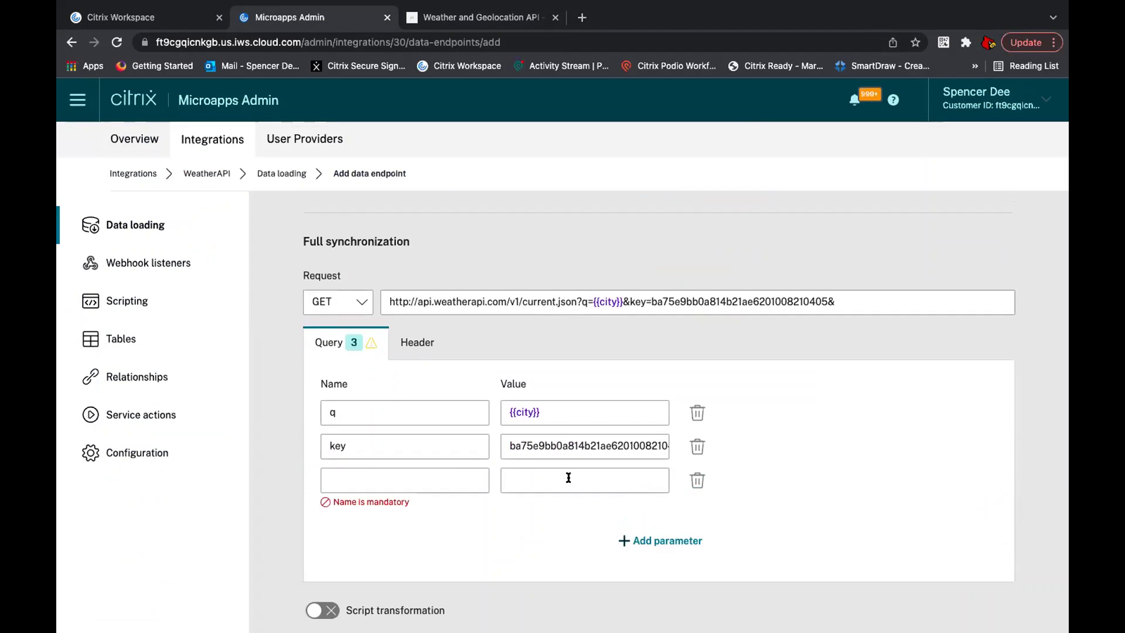
{"action": "left_click", "coordinate": [445, 474]}
{"action": "type", "text": "aqi"}
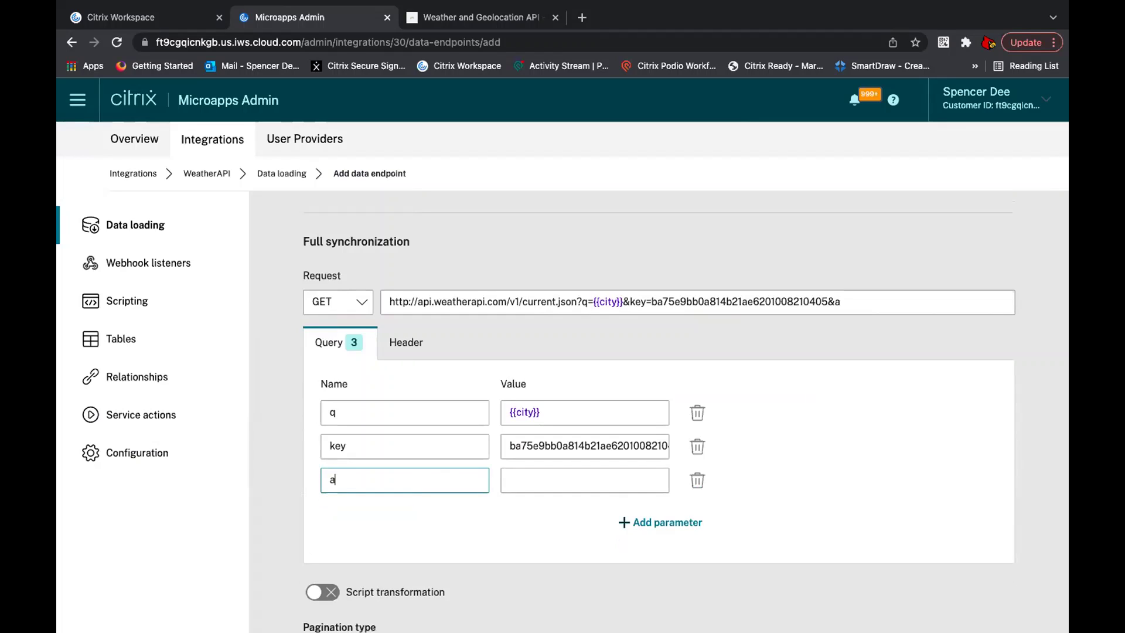
{"action": "left_click", "coordinate": [584, 482]}
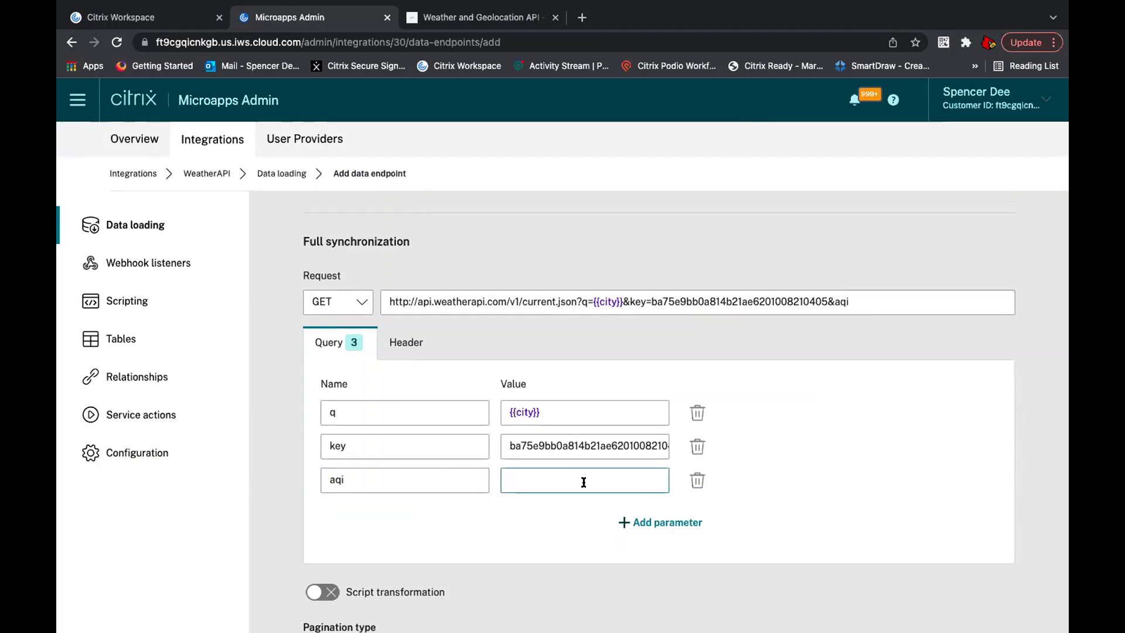
{"action": "type", "text": "yes"}
{"action": "scroll", "coordinate": [678, 301], "scroll_direction": "up", "scroll_amount": 3}
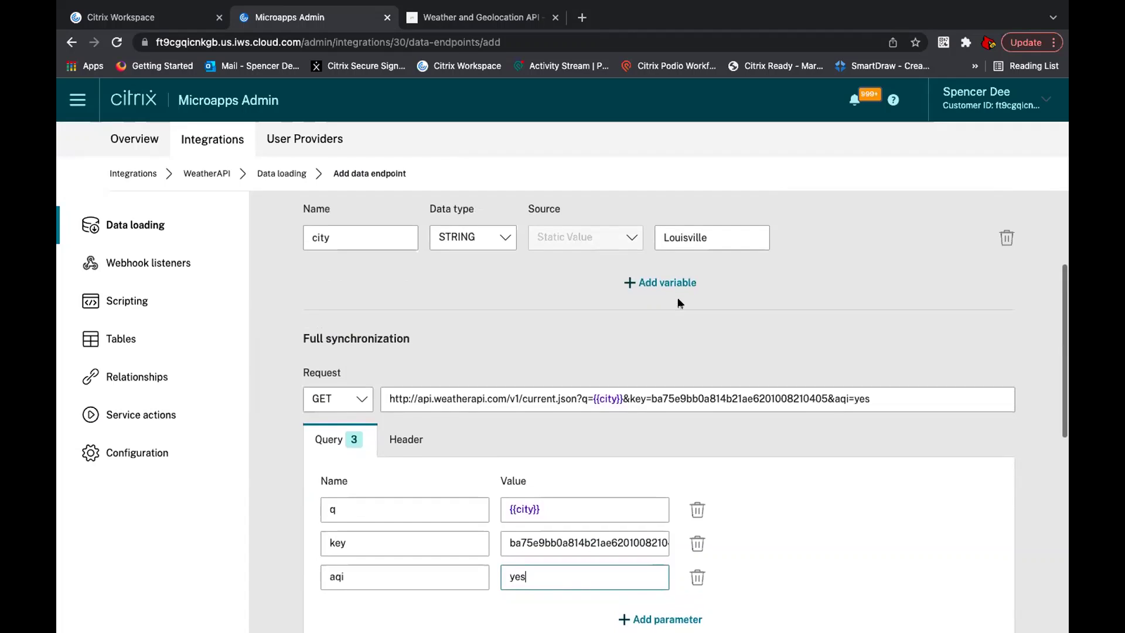
{"action": "scroll", "coordinate": [678, 303], "scroll_direction": "down", "scroll_amount": 10}
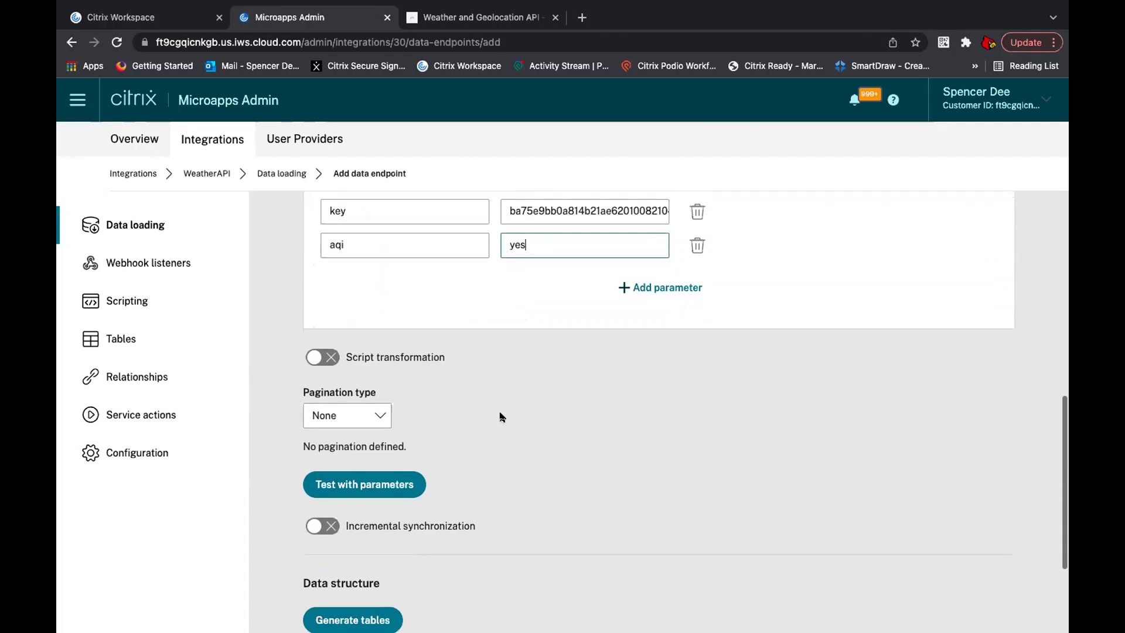
{"action": "left_click", "coordinate": [365, 484]}
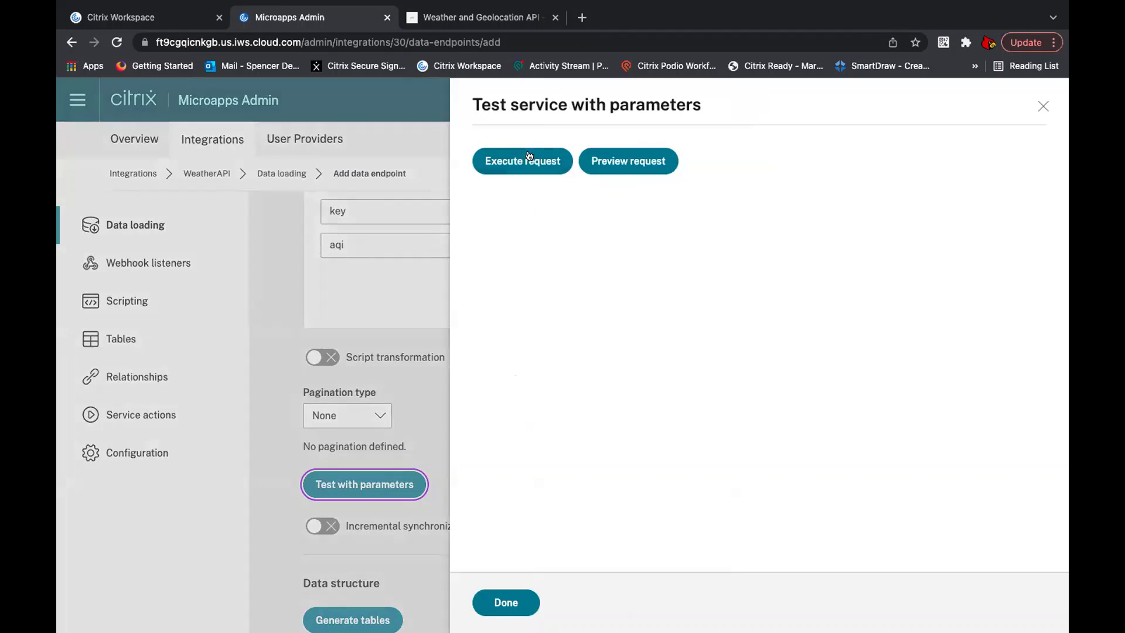
Step: Run a test request and check the air_quality values in the result, then close it
{"action": "left_click", "coordinate": [528, 157]}
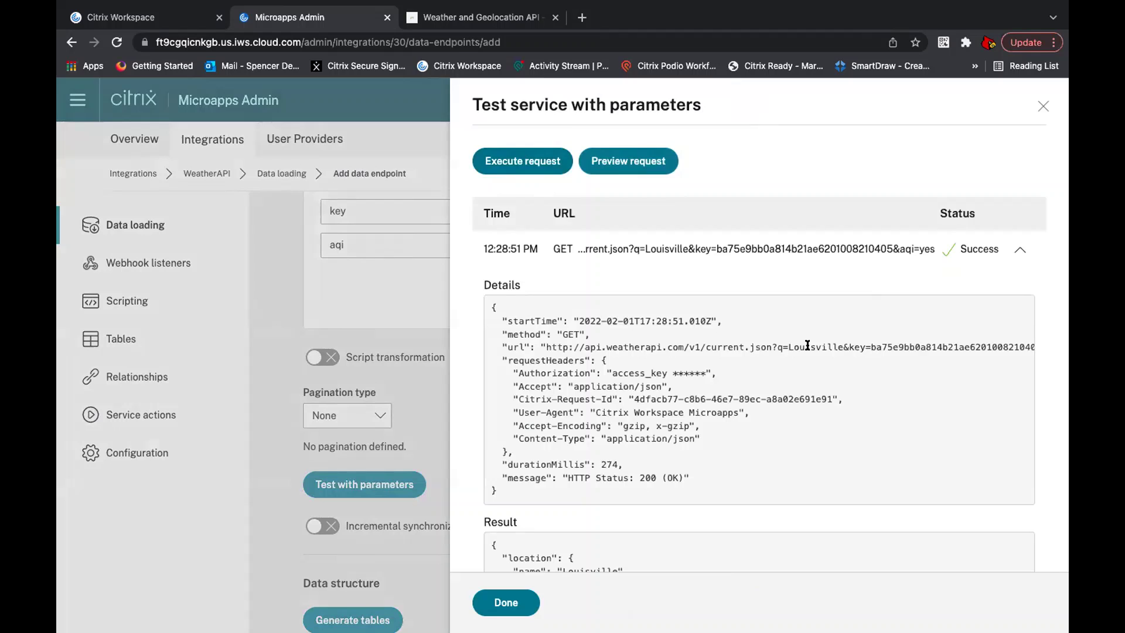
{"action": "scroll", "coordinate": [808, 346], "scroll_direction": "down", "scroll_amount": 3}
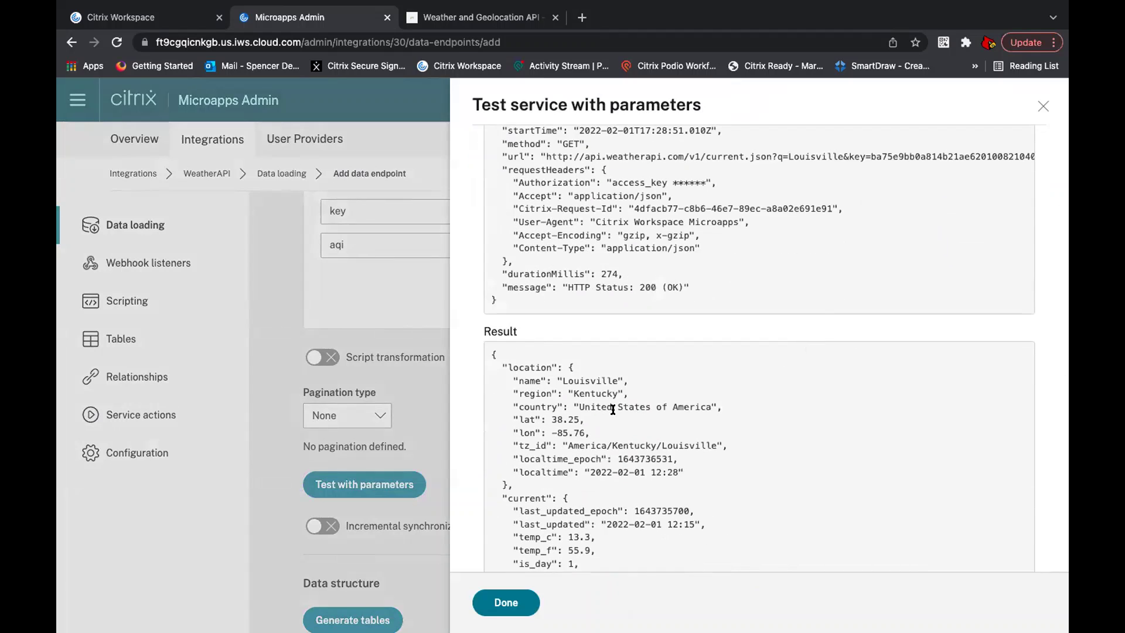
{"action": "scroll", "coordinate": [604, 384], "scroll_direction": "down", "scroll_amount": 2}
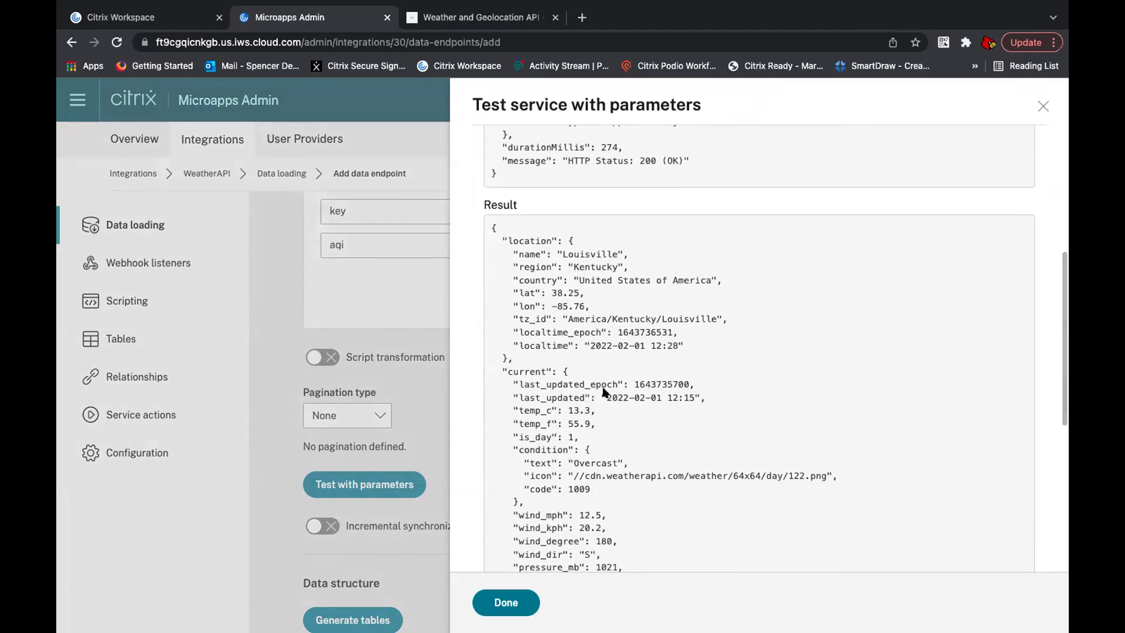
{"action": "scroll", "coordinate": [602, 387], "scroll_direction": "down", "scroll_amount": 3}
{"action": "scroll", "coordinate": [588, 429], "scroll_direction": "down", "scroll_amount": 3}
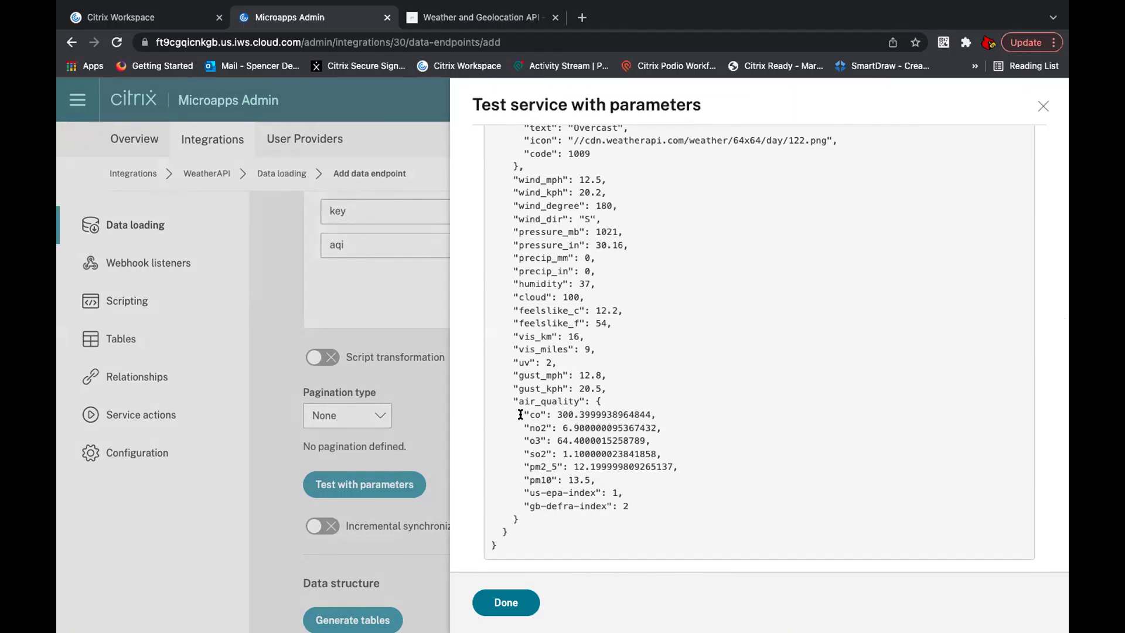
{"action": "left_click_drag", "start_coordinate": [524, 415], "coordinate": [622, 505]}
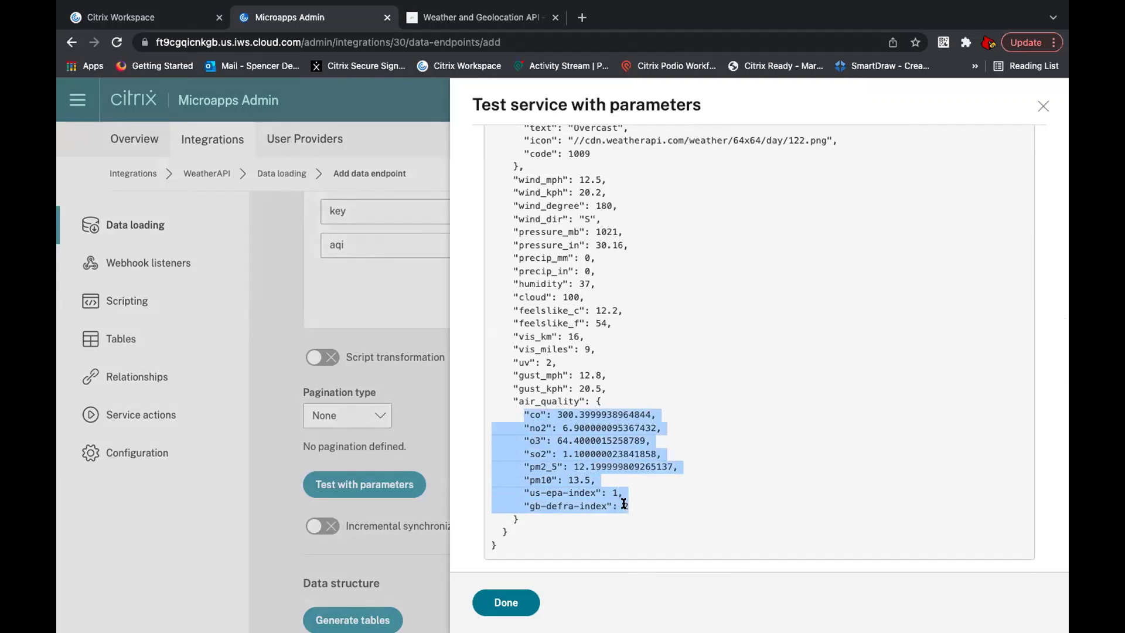
{"action": "left_click", "coordinate": [671, 497]}
{"action": "left_click", "coordinate": [1046, 109]}
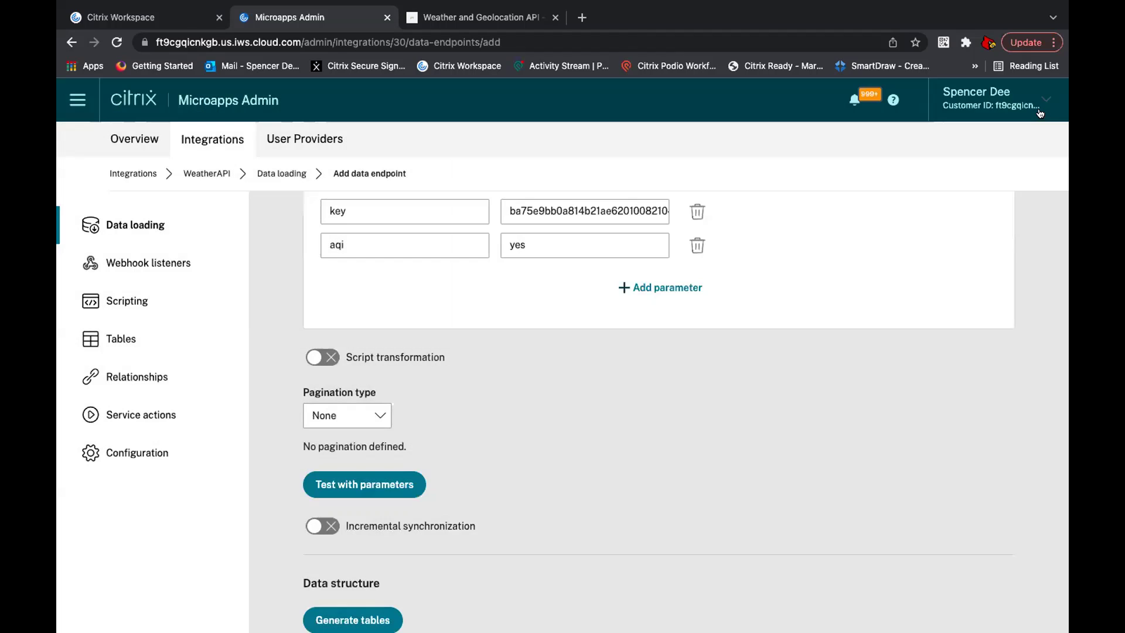
Step: Turn on incremental synchronization for the Air Quality endpoint
{"action": "scroll", "coordinate": [680, 404], "scroll_direction": "down", "scroll_amount": 2}
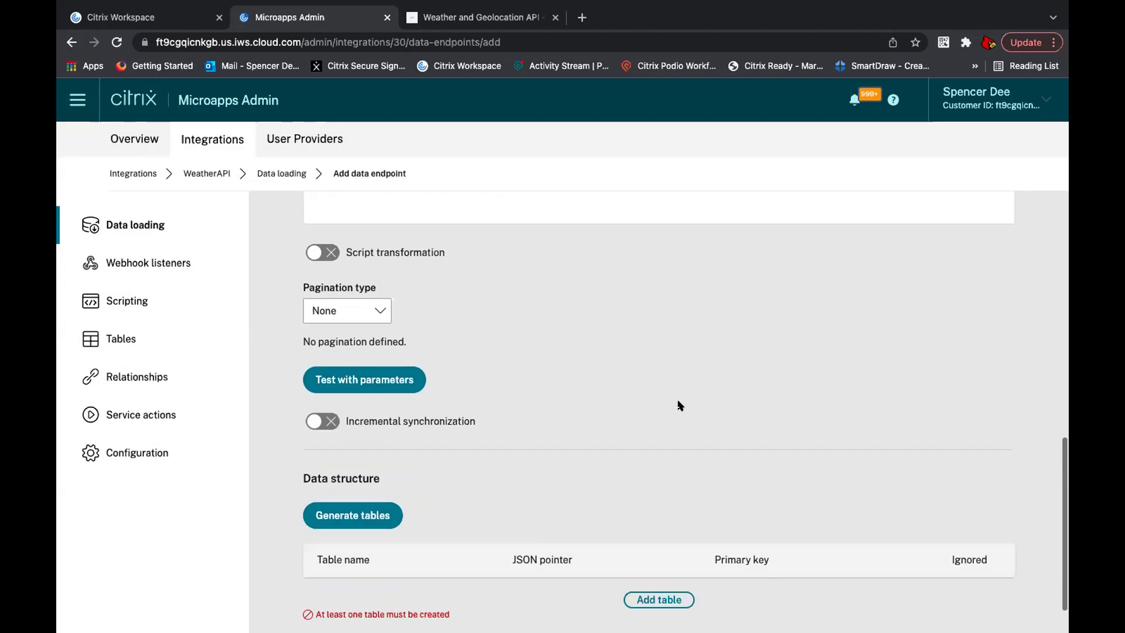
{"action": "left_click", "coordinate": [326, 417]}
{"action": "scroll", "coordinate": [486, 404], "scroll_direction": "down", "scroll_amount": 1}
{"action": "scroll", "coordinate": [486, 404], "scroll_direction": "down", "scroll_amount": 1}
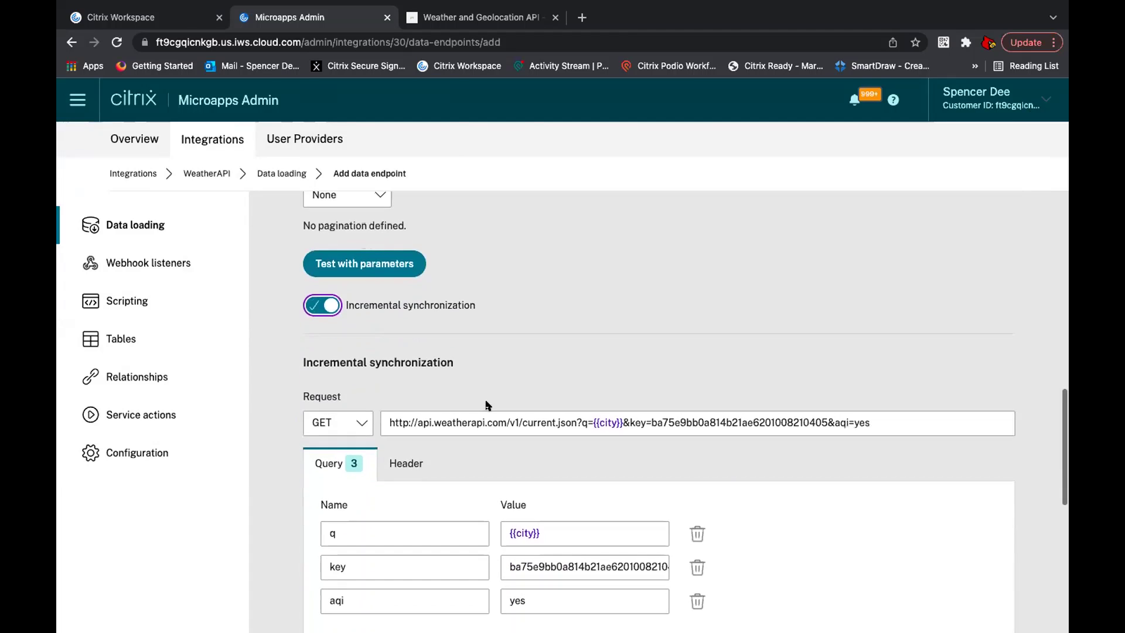
{"action": "scroll", "coordinate": [486, 404], "scroll_direction": "down", "scroll_amount": 1}
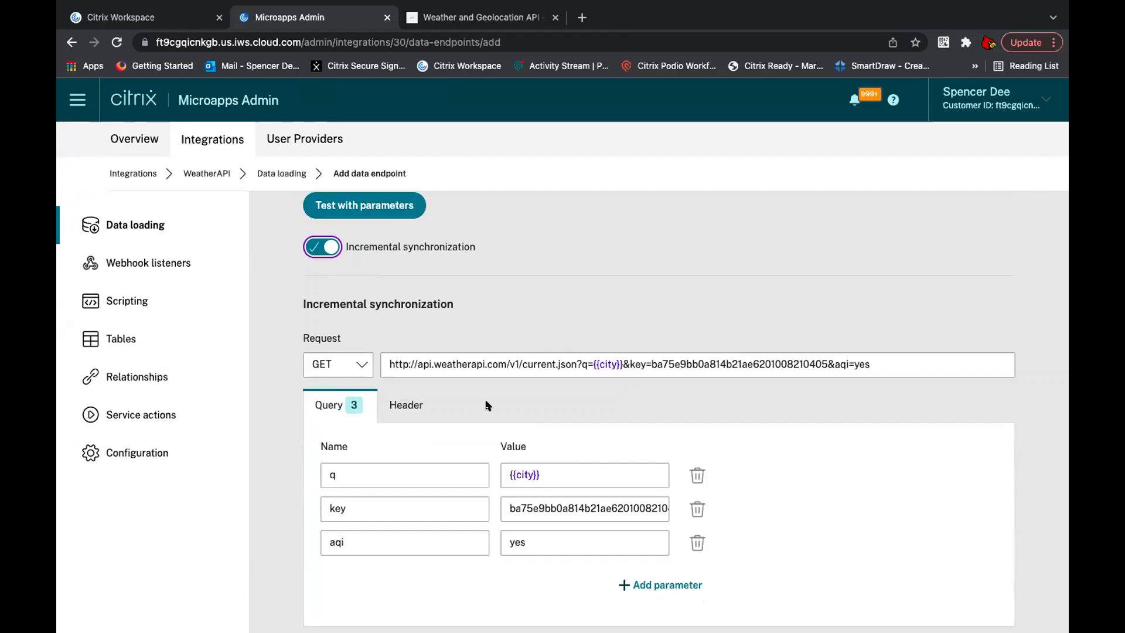
{"action": "scroll", "coordinate": [487, 404], "scroll_direction": "down", "scroll_amount": 5}
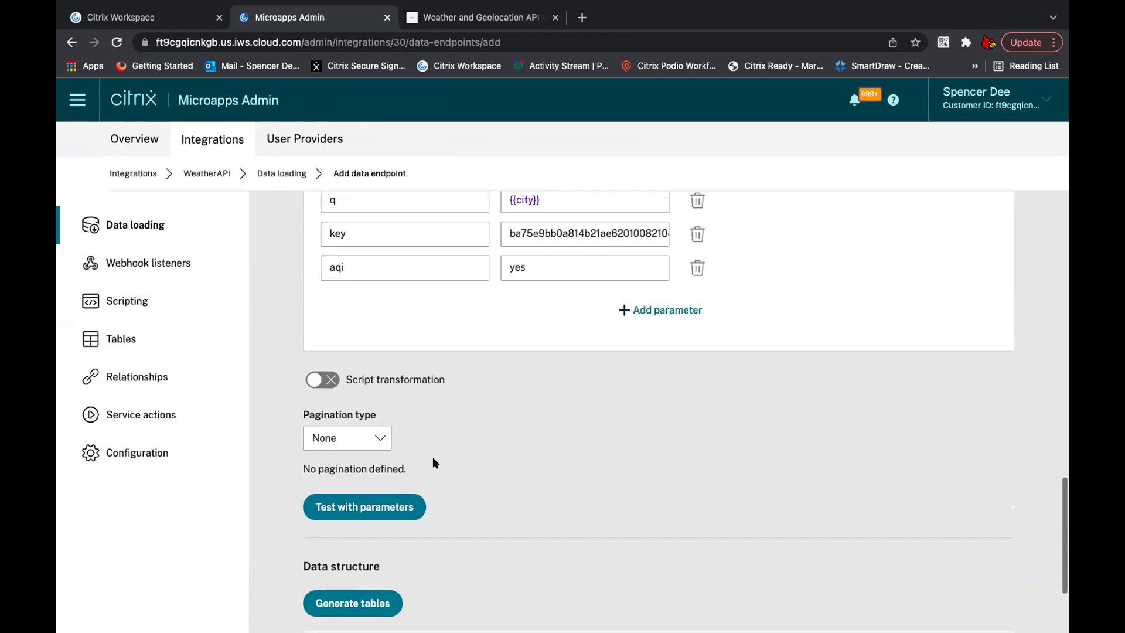
Step: Re-run the test request, confirm Louisville weather with air-quality data, and close the results
{"action": "left_click", "coordinate": [393, 511]}
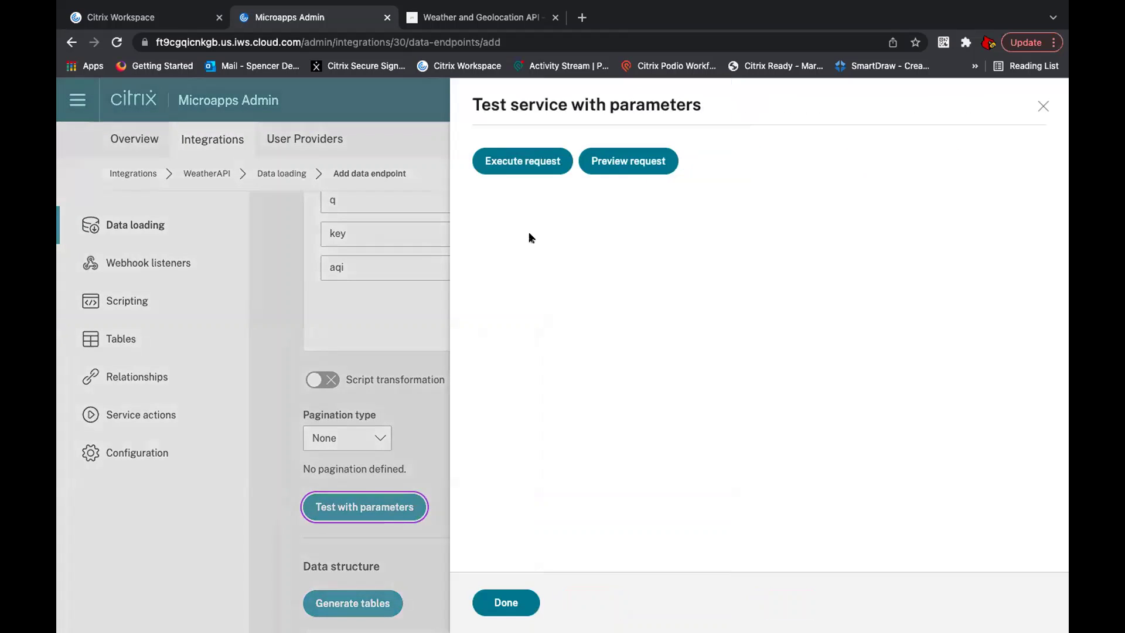
{"action": "left_click", "coordinate": [535, 164]}
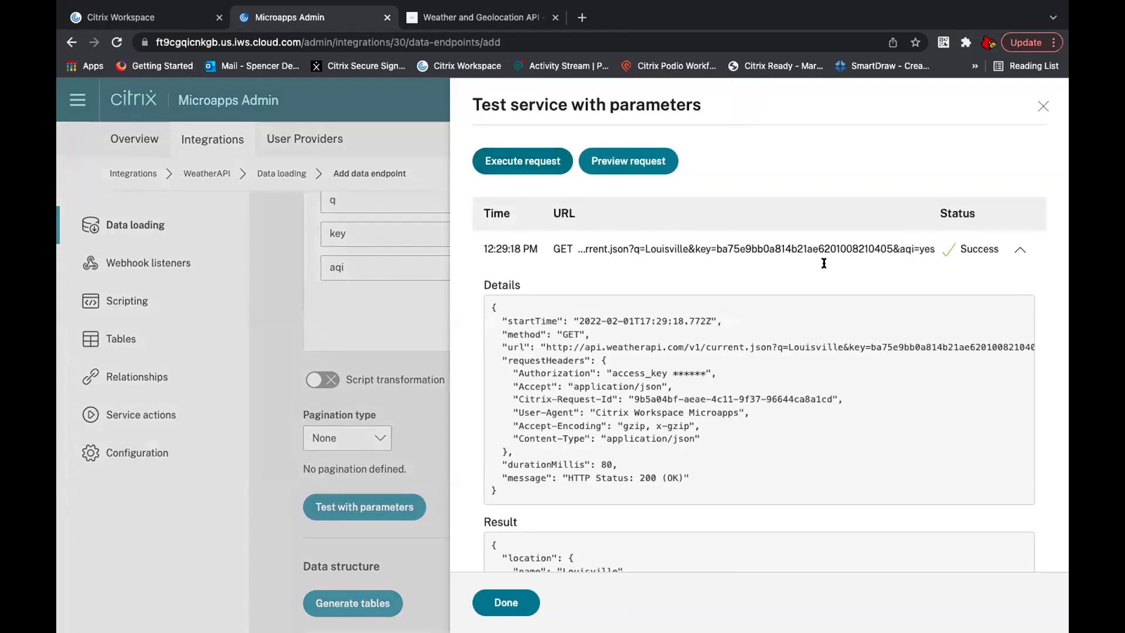
{"action": "scroll", "coordinate": [774, 371], "scroll_direction": "down", "scroll_amount": 1}
{"action": "scroll", "coordinate": [772, 371], "scroll_direction": "down", "scroll_amount": 4}
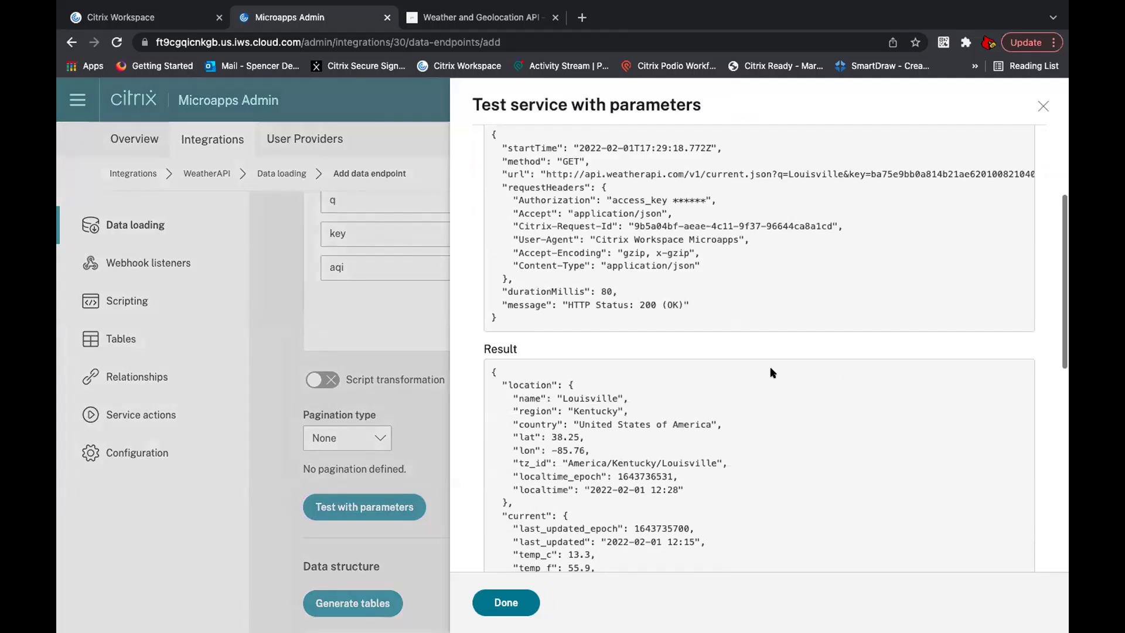
{"action": "scroll", "coordinate": [693, 433], "scroll_direction": "down", "scroll_amount": 5}
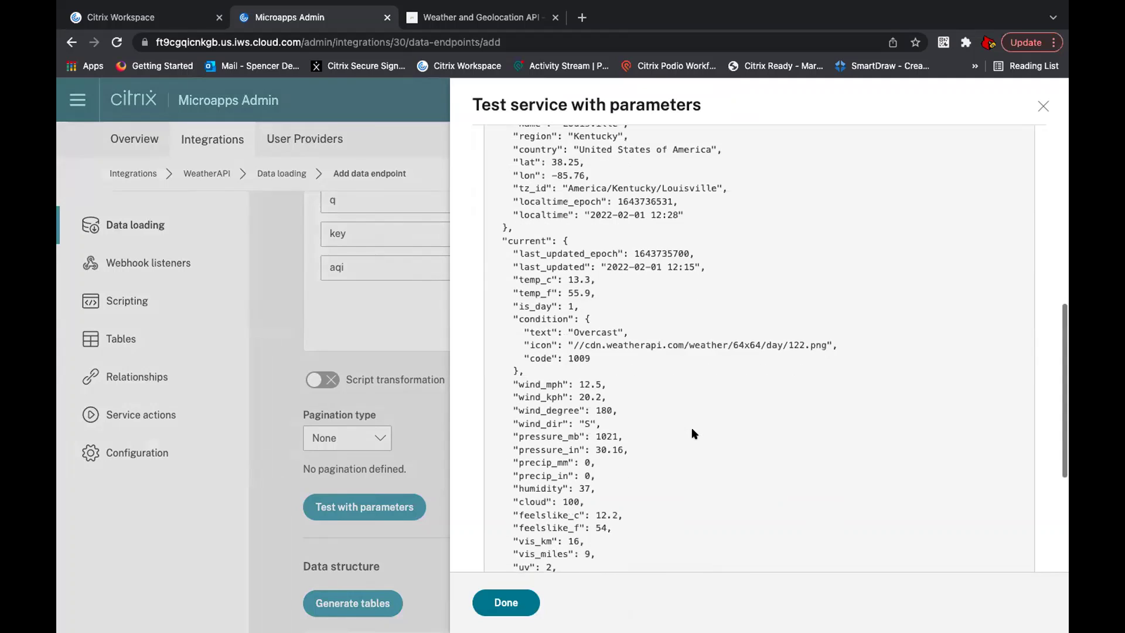
{"action": "scroll", "coordinate": [689, 438], "scroll_direction": "down", "scroll_amount": 1}
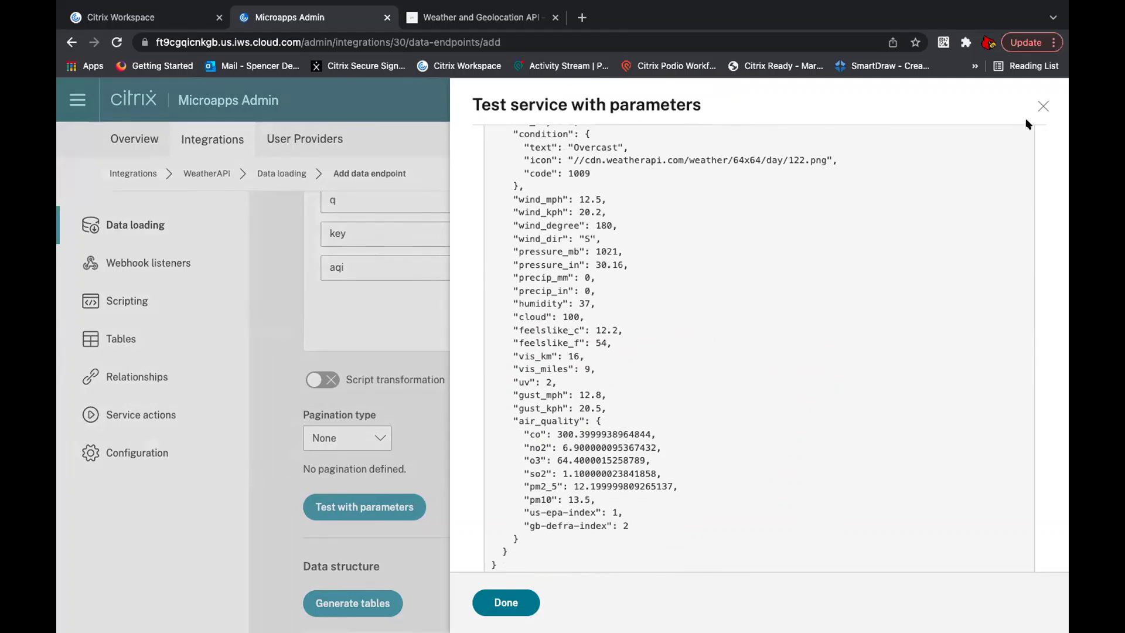
{"action": "left_click", "coordinate": [1042, 105]}
{"action": "scroll", "coordinate": [558, 440], "scroll_direction": "down", "scroll_amount": 3}
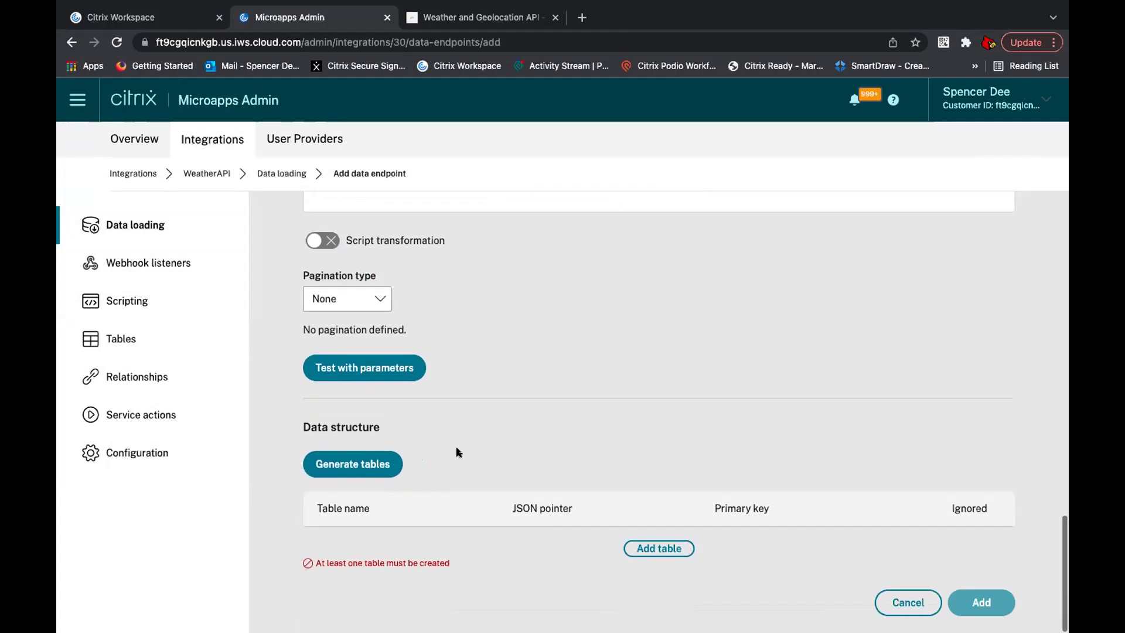
Step: Fetch the JSON structure from the API and generate the air_quality table
{"action": "left_click", "coordinate": [387, 463]}
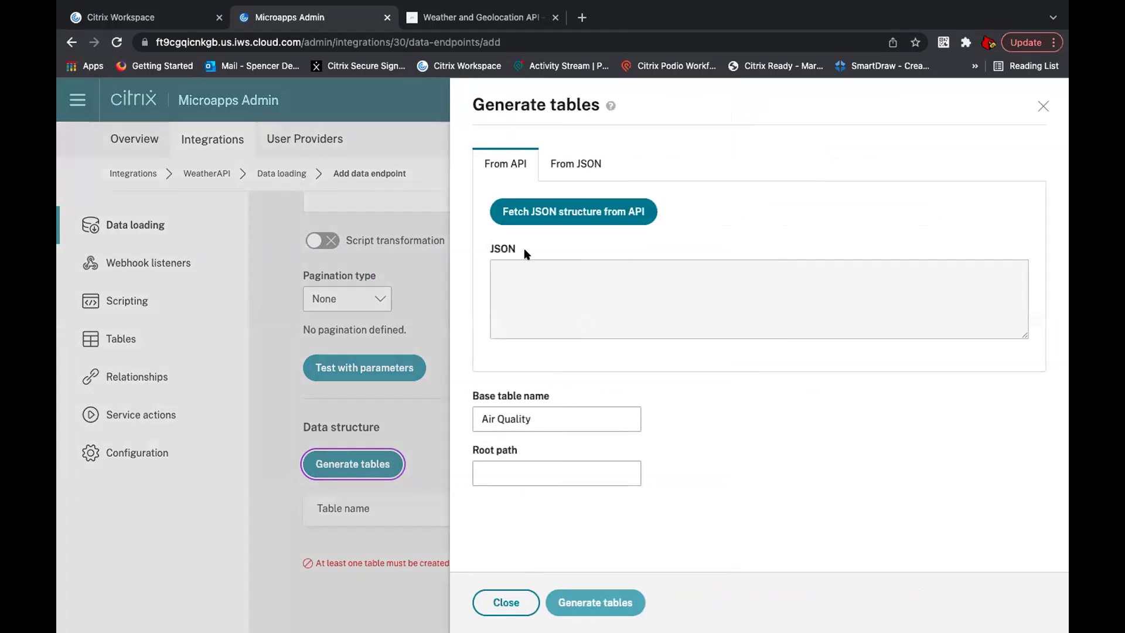
{"action": "left_click", "coordinate": [542, 215]}
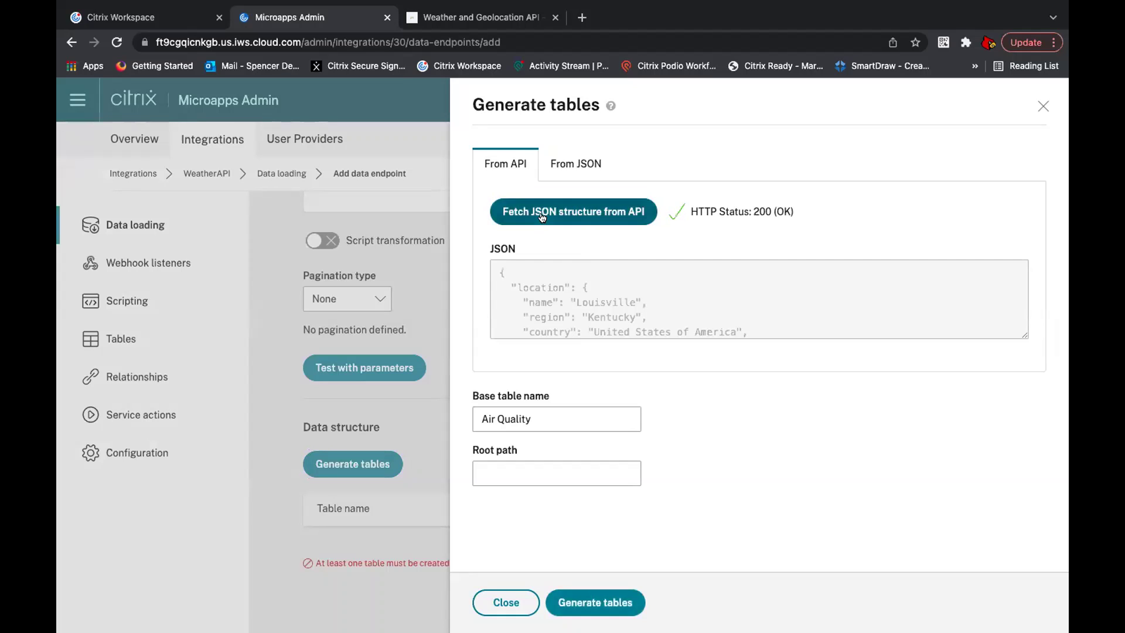
{"action": "scroll", "coordinate": [564, 278], "scroll_direction": "down", "scroll_amount": 4}
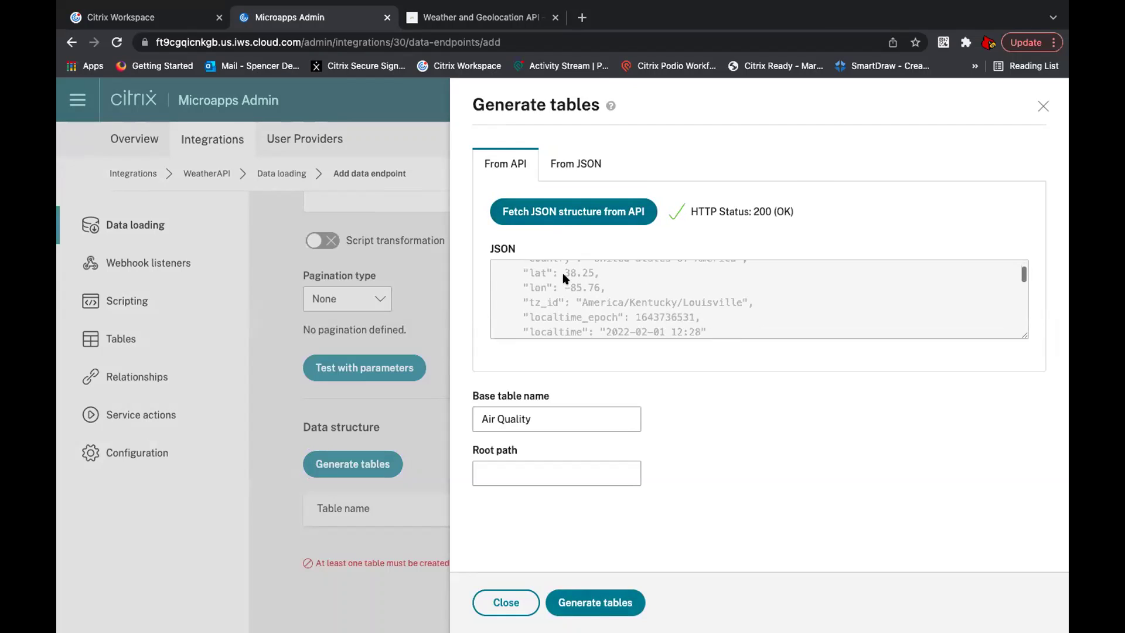
{"action": "scroll", "coordinate": [564, 279], "scroll_direction": "down", "scroll_amount": 5}
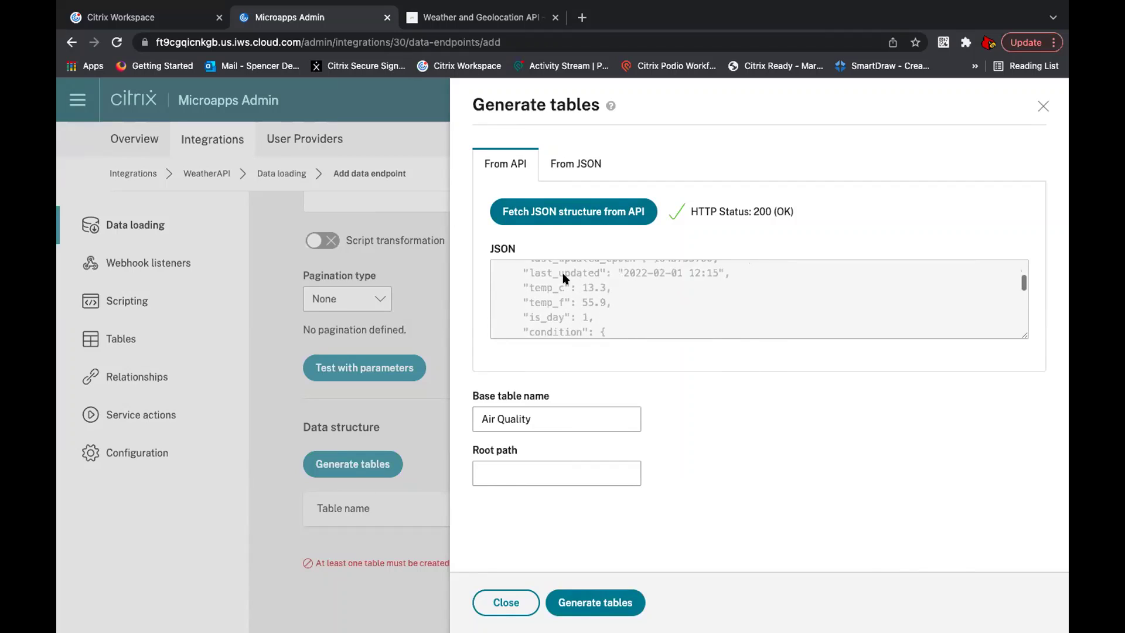
{"action": "scroll", "coordinate": [564, 279], "scroll_direction": "down", "scroll_amount": 2}
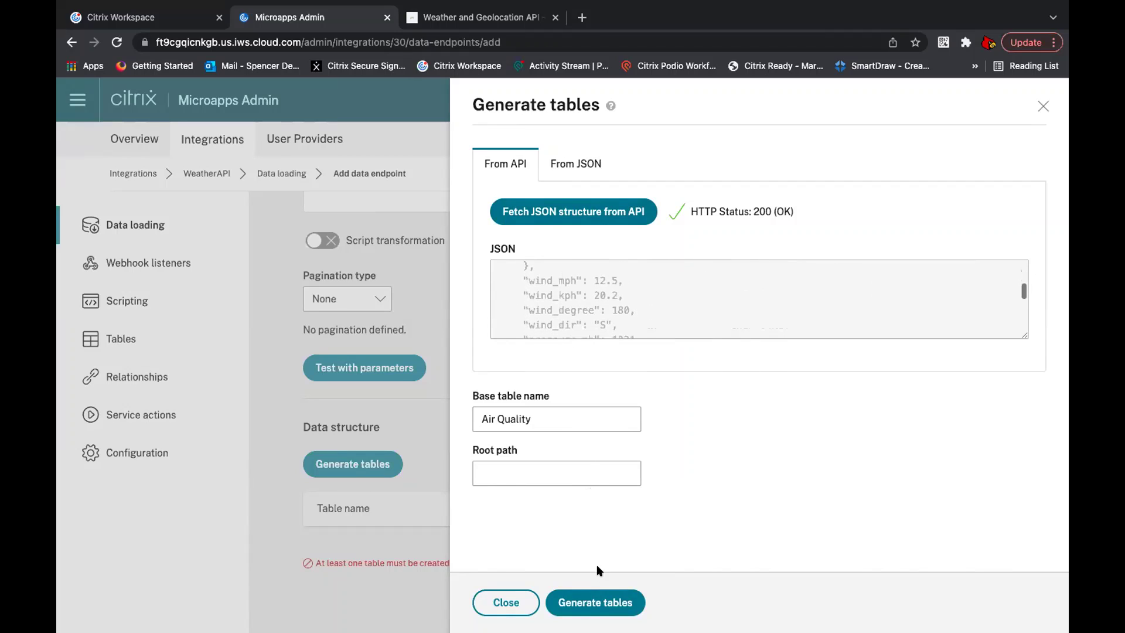
{"action": "left_click", "coordinate": [597, 601]}
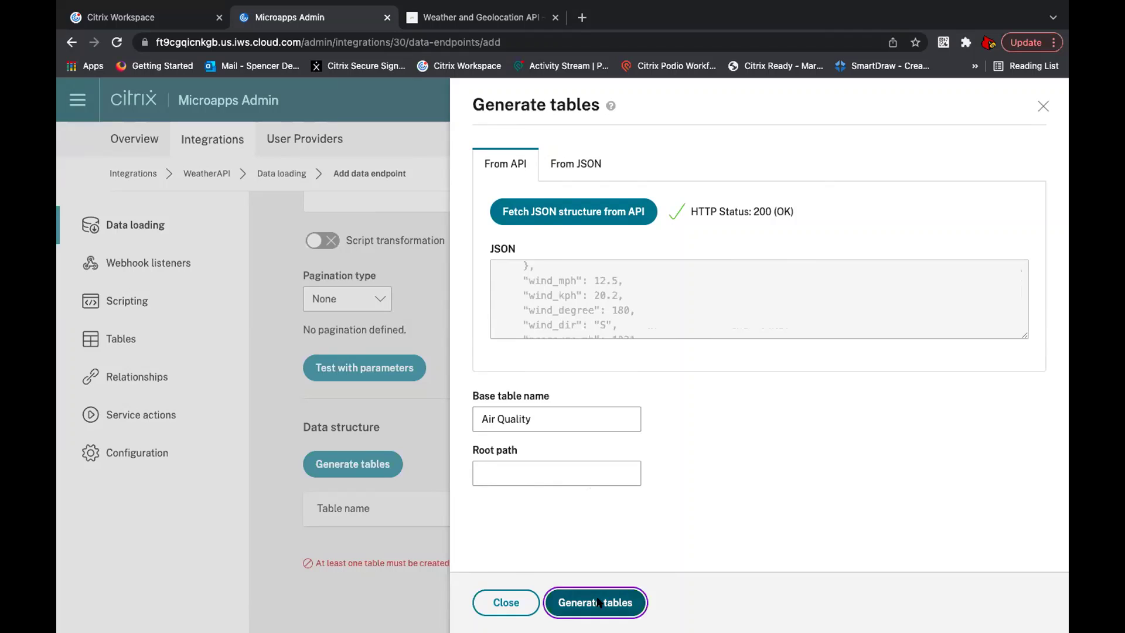
Step: Set location_name as the air_quality table's primary key and save the Air Quality endpoint
{"action": "scroll", "coordinate": [592, 503], "scroll_direction": "down", "scroll_amount": 1}
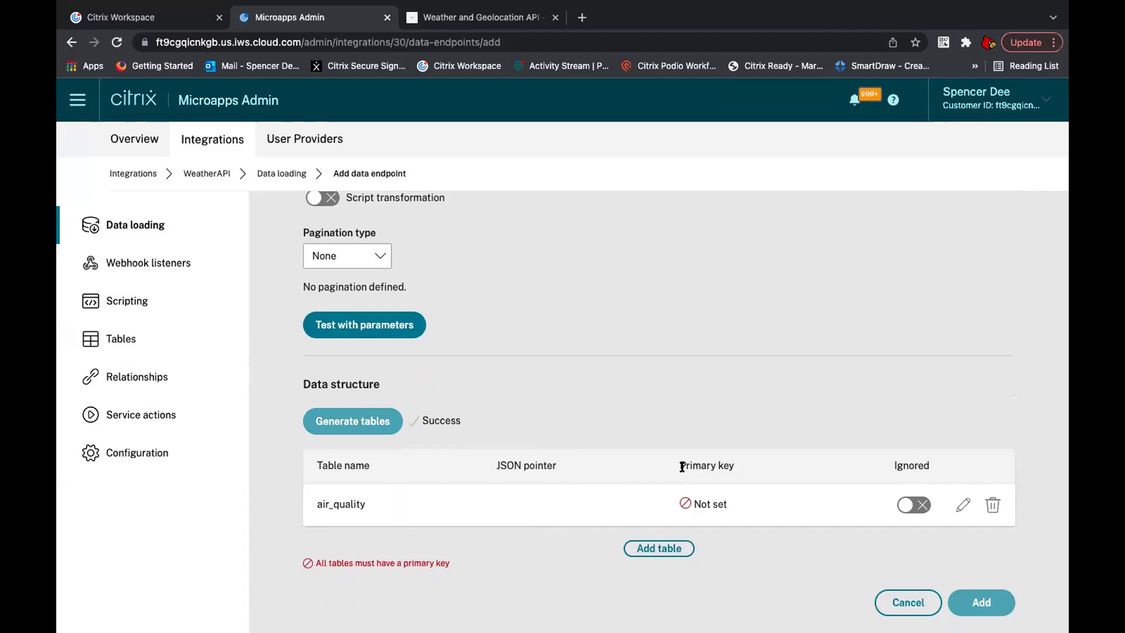
{"action": "mouse_move", "coordinate": [702, 501]}
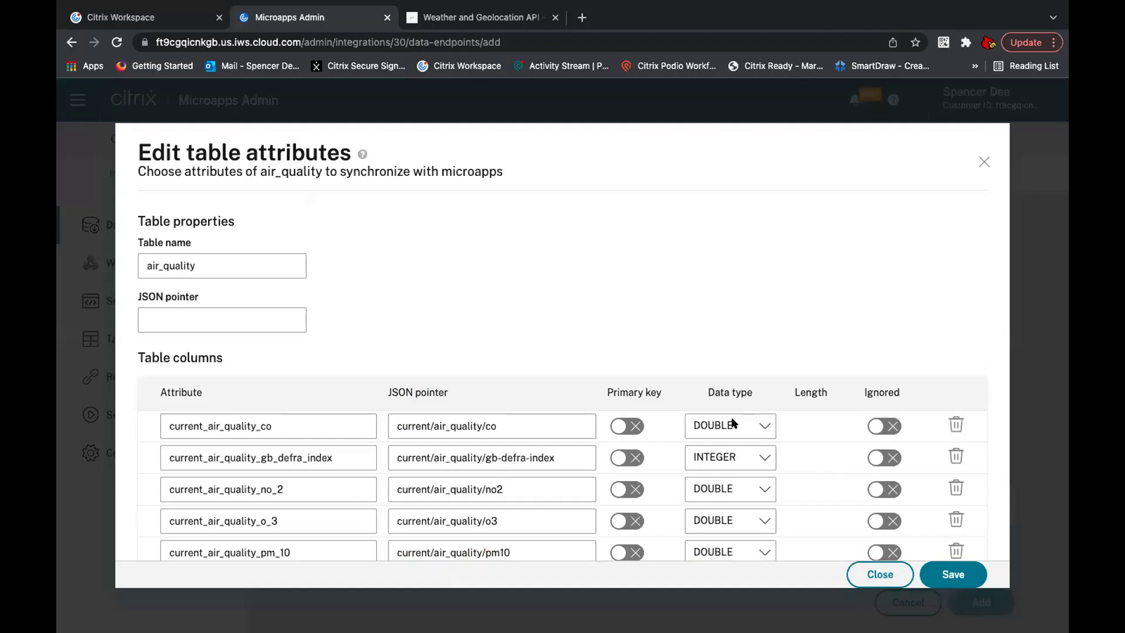
{"action": "scroll", "coordinate": [623, 403], "scroll_direction": "down", "scroll_amount": 8}
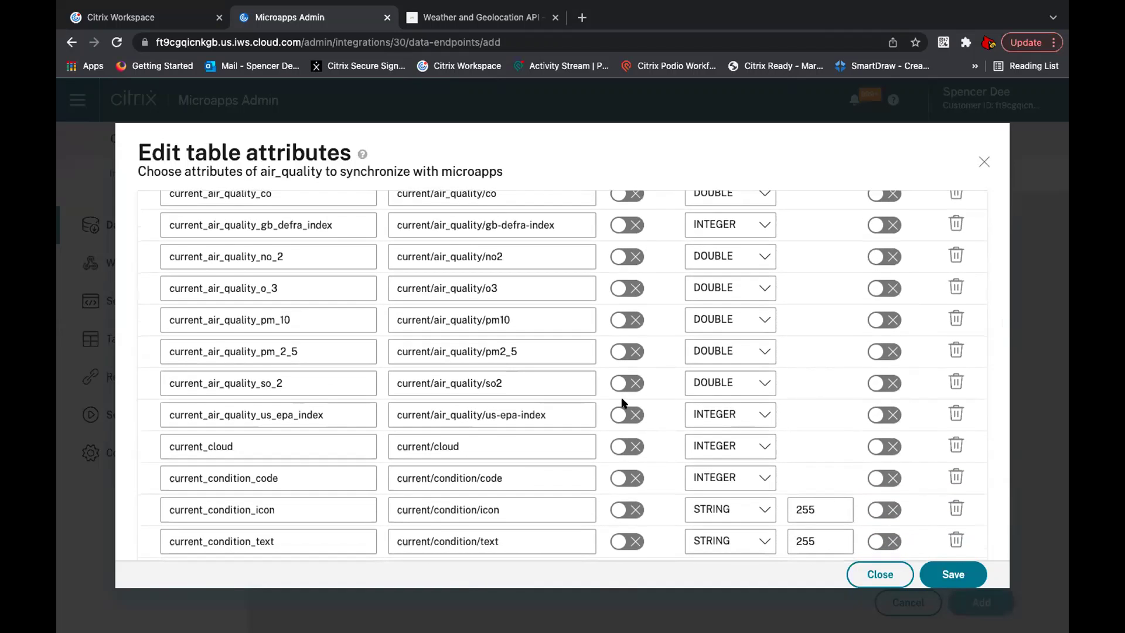
{"action": "scroll", "coordinate": [623, 402], "scroll_direction": "down", "scroll_amount": 3}
{"action": "scroll", "coordinate": [623, 403], "scroll_direction": "down", "scroll_amount": 7}
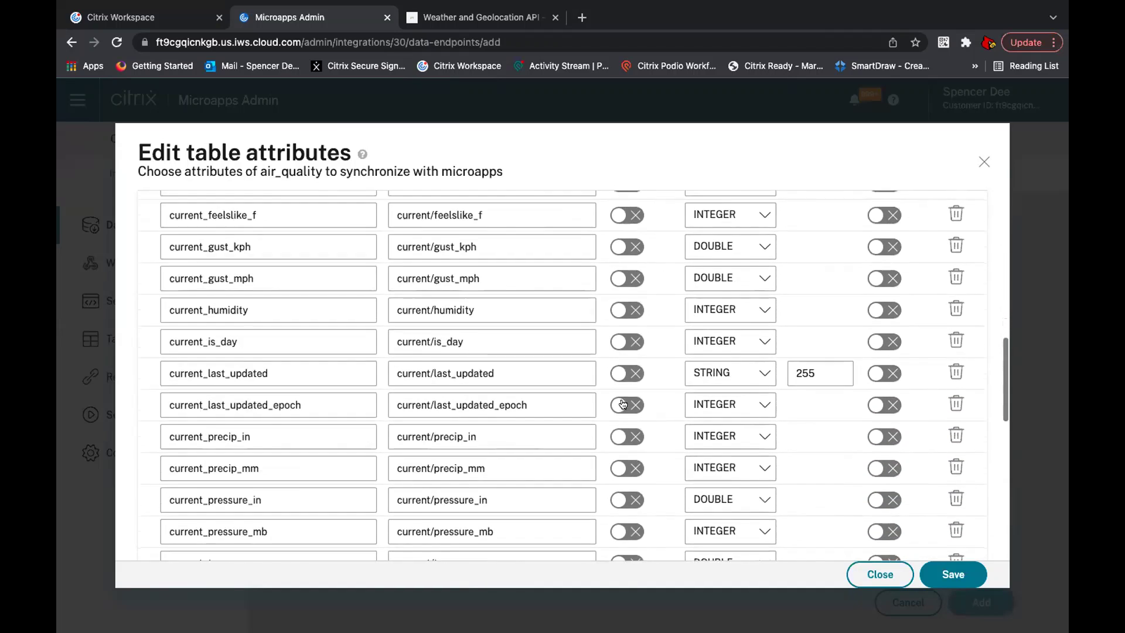
{"action": "scroll", "coordinate": [622, 402], "scroll_direction": "down", "scroll_amount": 7}
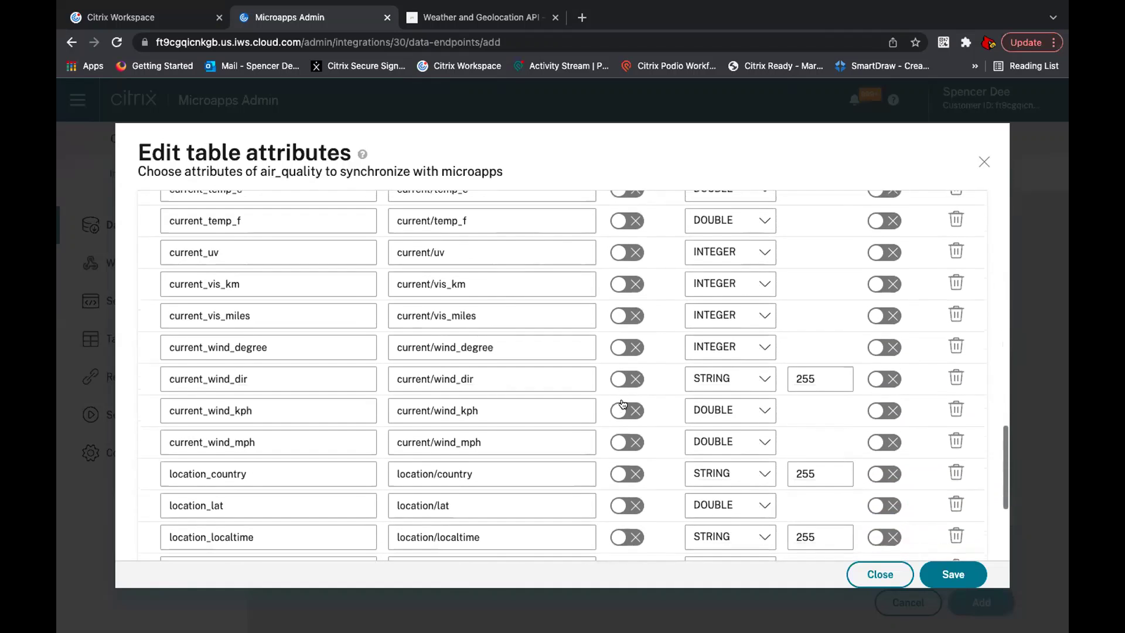
{"action": "scroll", "coordinate": [623, 403], "scroll_direction": "down", "scroll_amount": 2}
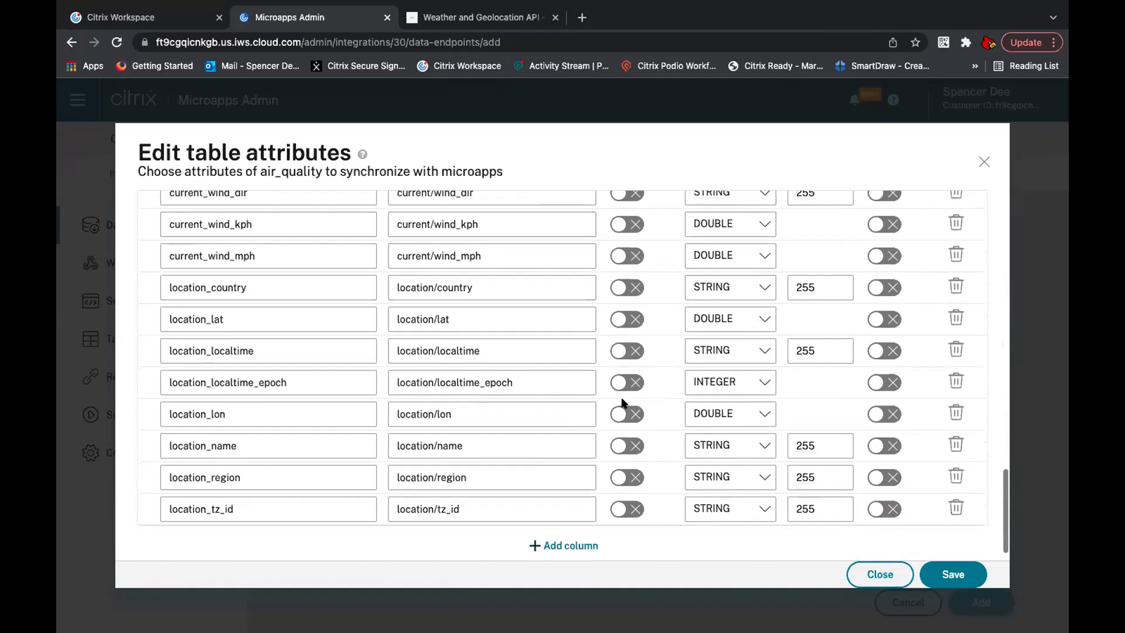
{"action": "left_click", "coordinate": [630, 448]}
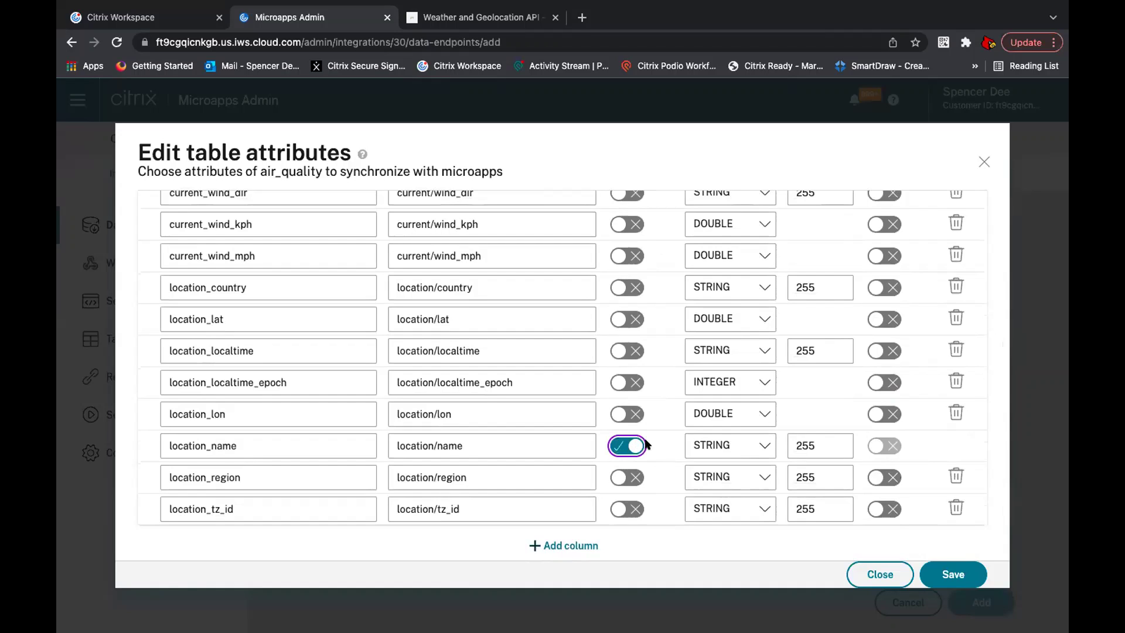
{"action": "left_click", "coordinate": [931, 570]}
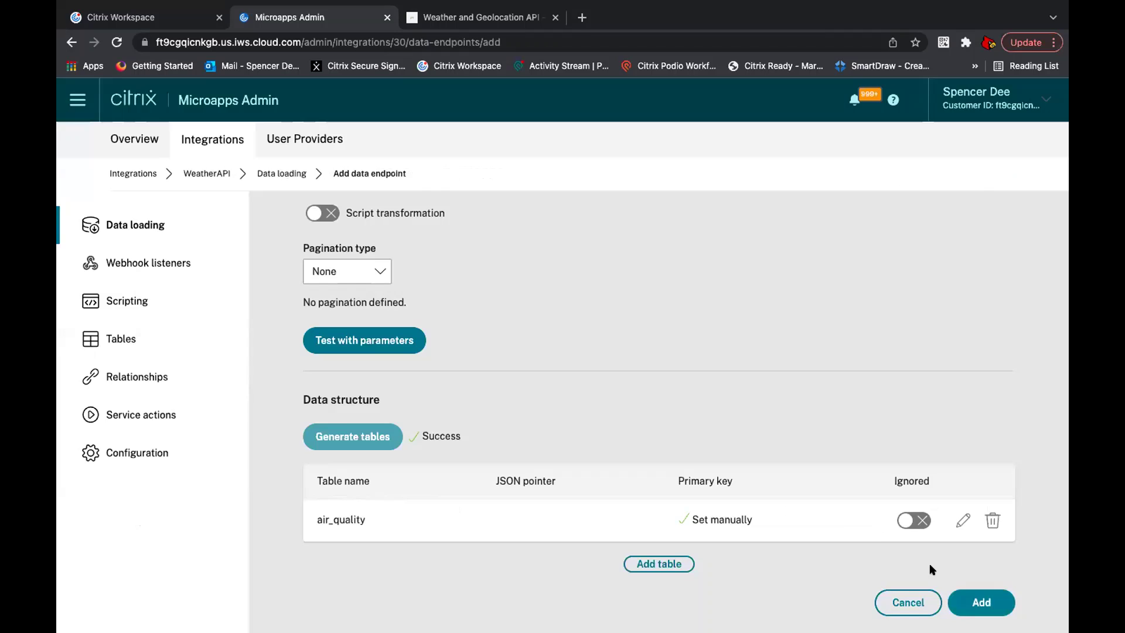
{"action": "left_click", "coordinate": [996, 602]}
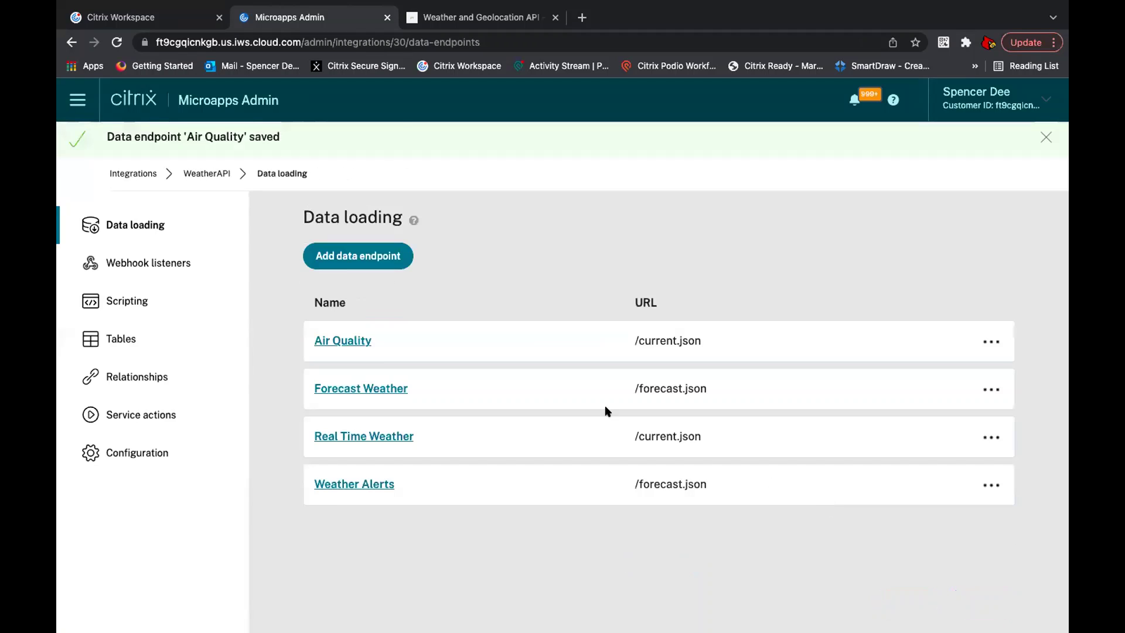
Step: Preview the air_quality table's columns in the WeatherAPI integration's tables list
{"action": "left_click", "coordinate": [177, 335]}
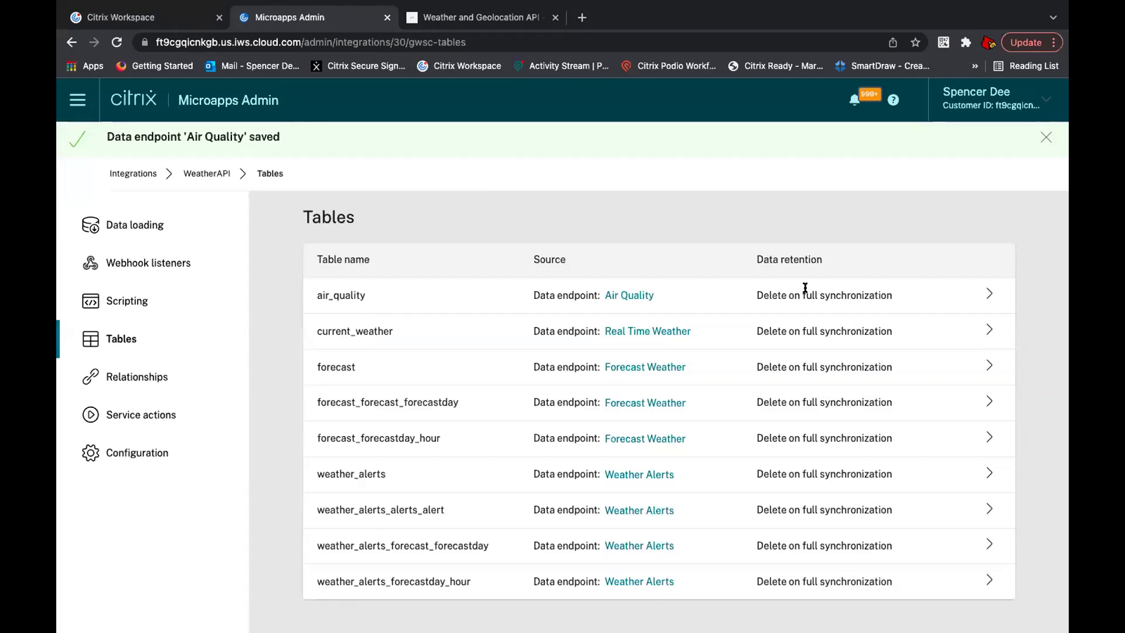
{"action": "left_click", "coordinate": [989, 294]}
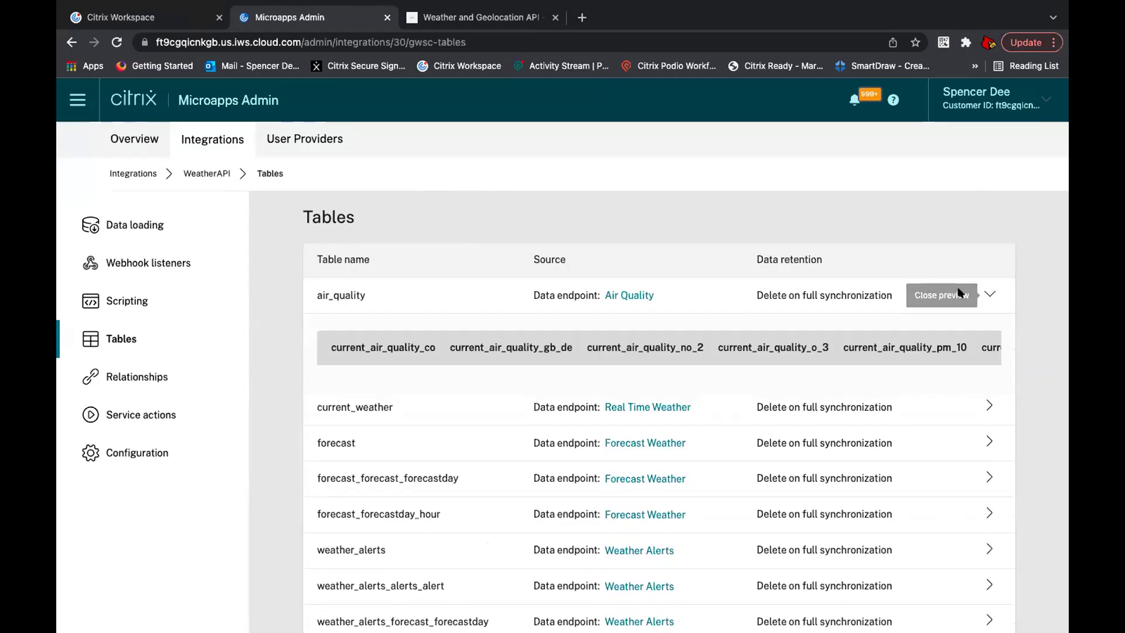
{"action": "left_click", "coordinate": [205, 173]}
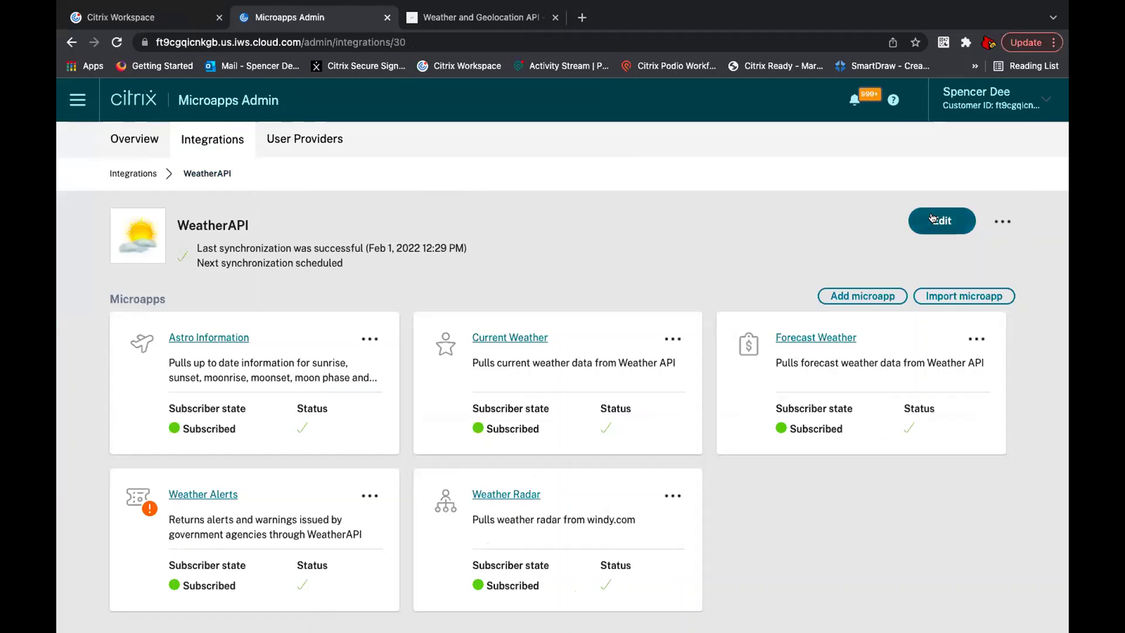
{"action": "left_click", "coordinate": [932, 220]}
{"action": "left_click", "coordinate": [206, 173]}
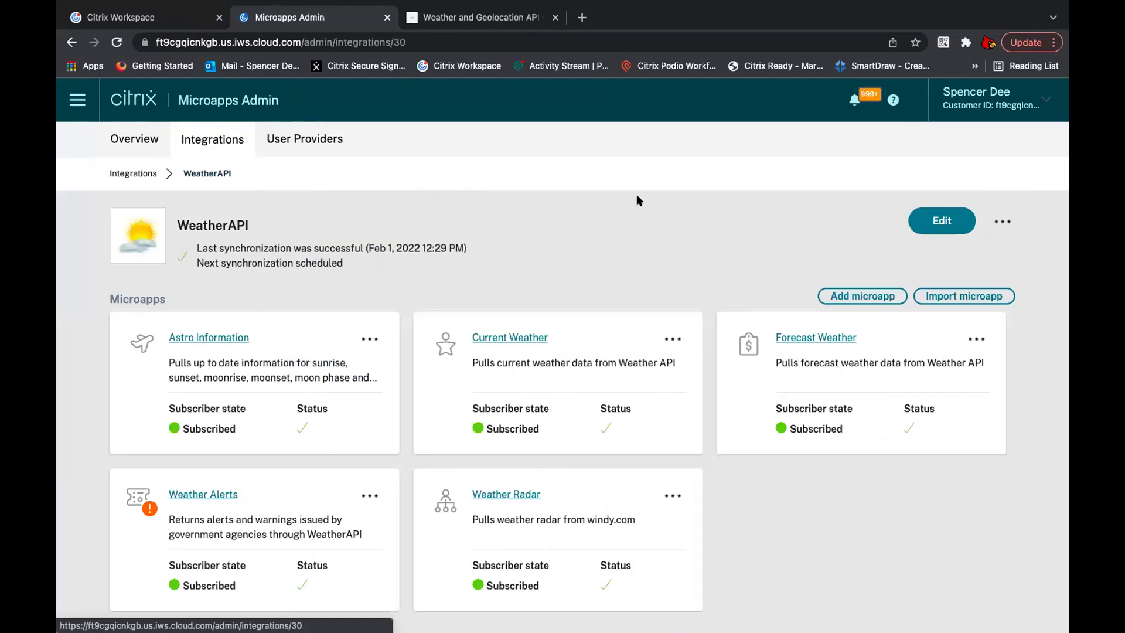
Step: Run a full and then an incremental synchronization of WeatherAPI
{"action": "left_click", "coordinate": [994, 222]}
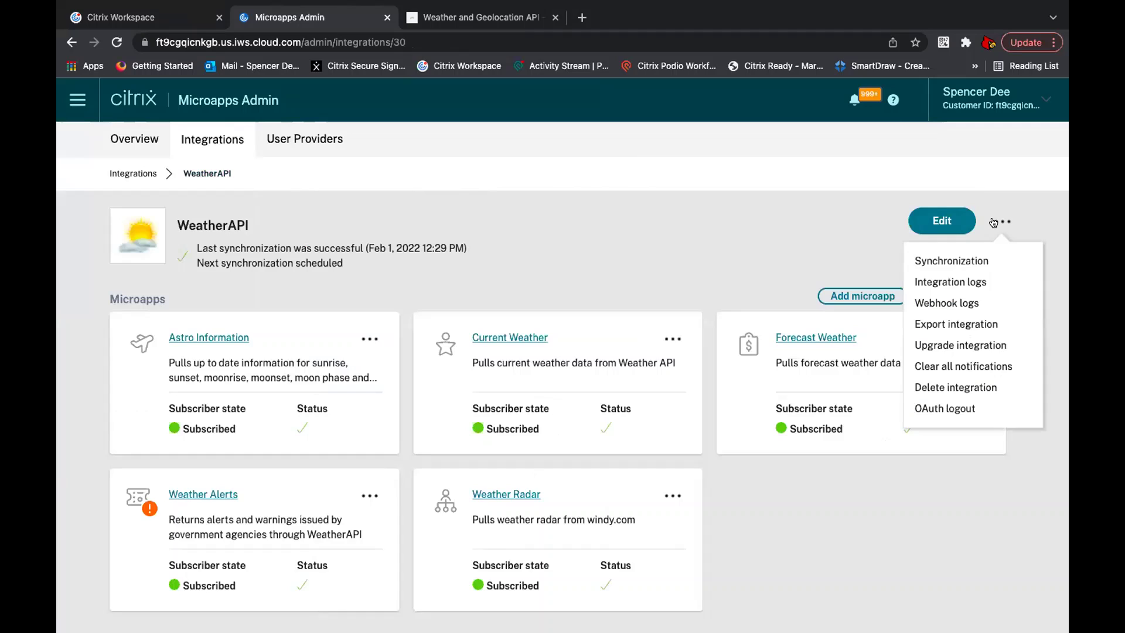
{"action": "left_click", "coordinate": [965, 259]}
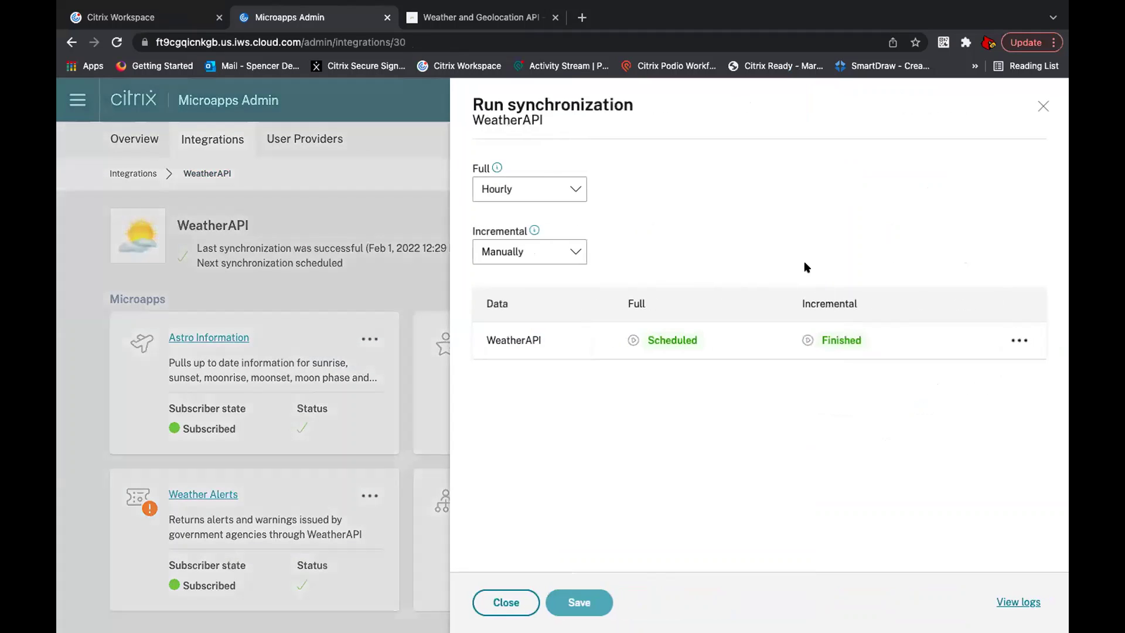
{"action": "left_click", "coordinate": [632, 340]}
{"action": "left_click", "coordinate": [807, 340]}
{"action": "left_click", "coordinate": [1041, 105]}
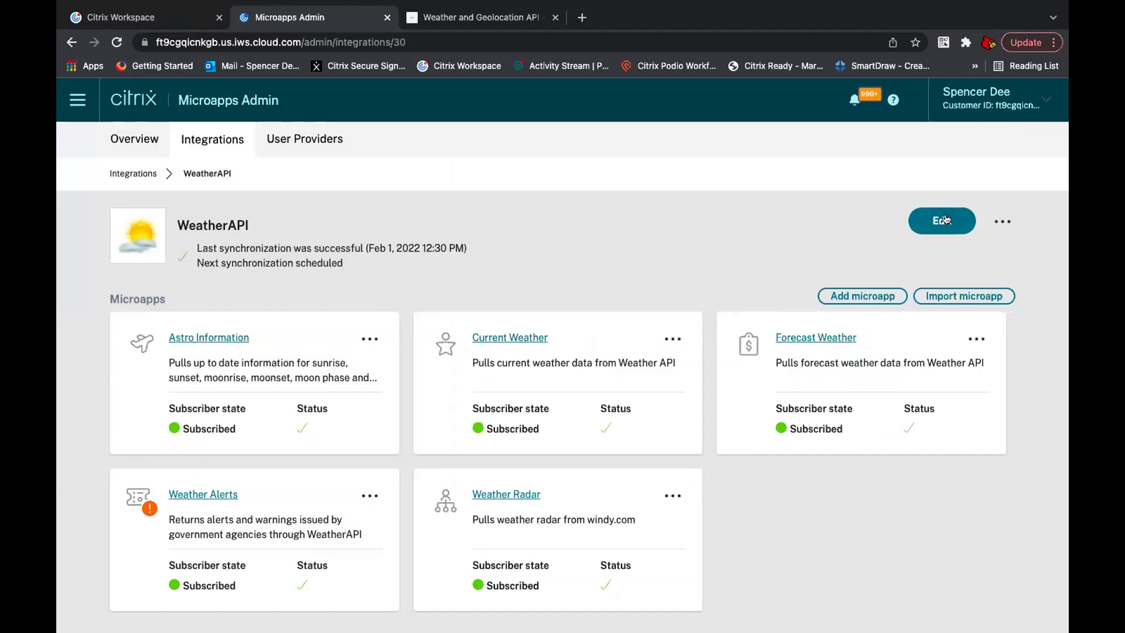
{"action": "left_click", "coordinate": [946, 221]}
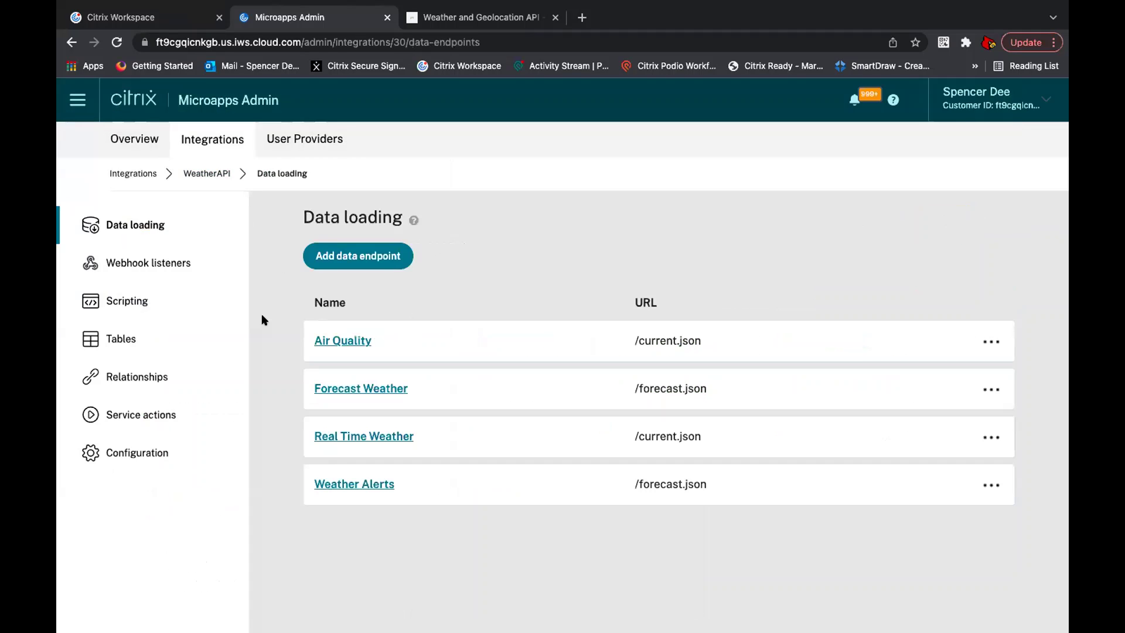
{"action": "left_click", "coordinate": [187, 337]}
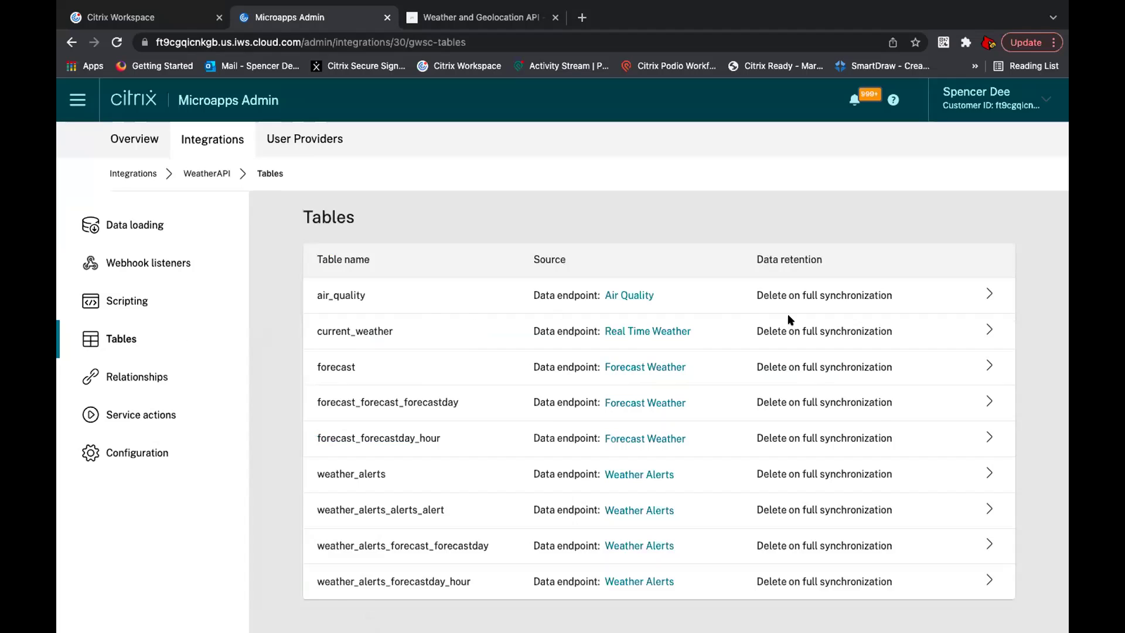
{"action": "left_click", "coordinate": [988, 294]}
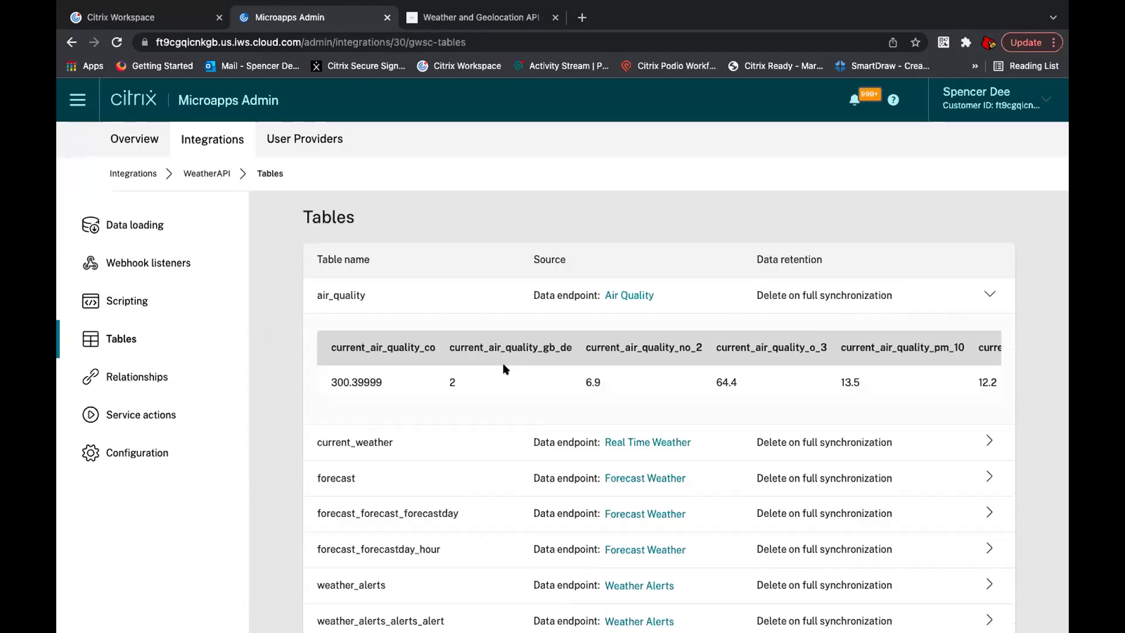
{"action": "scroll", "coordinate": [505, 368], "scroll_direction": "right", "scroll_amount": 2}
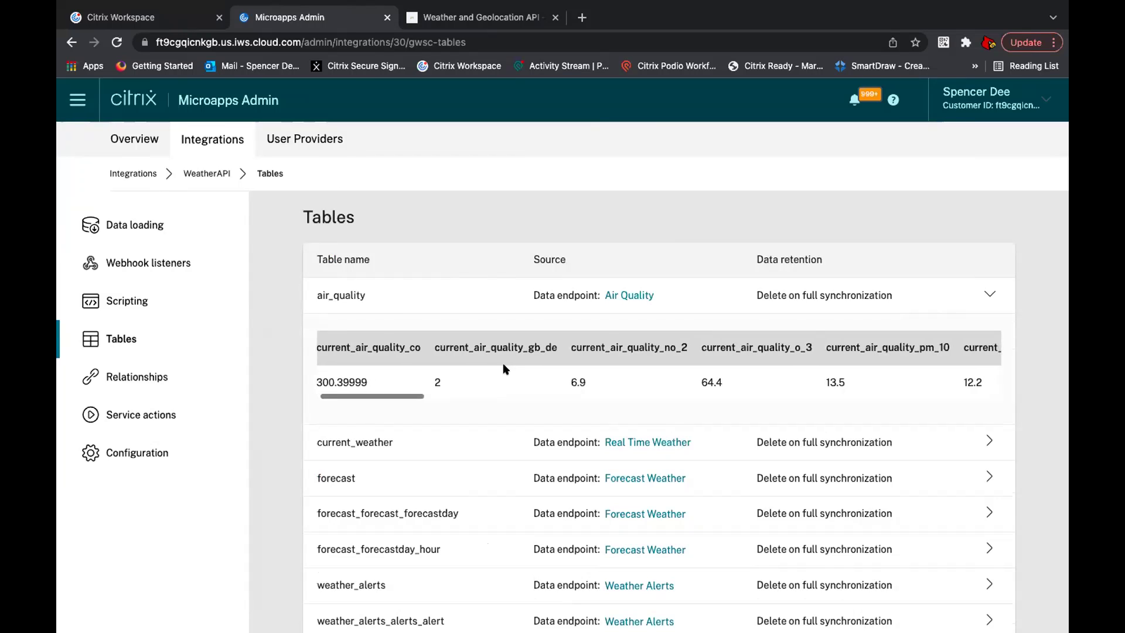
{"action": "scroll", "coordinate": [505, 368], "scroll_direction": "right", "scroll_amount": 10}
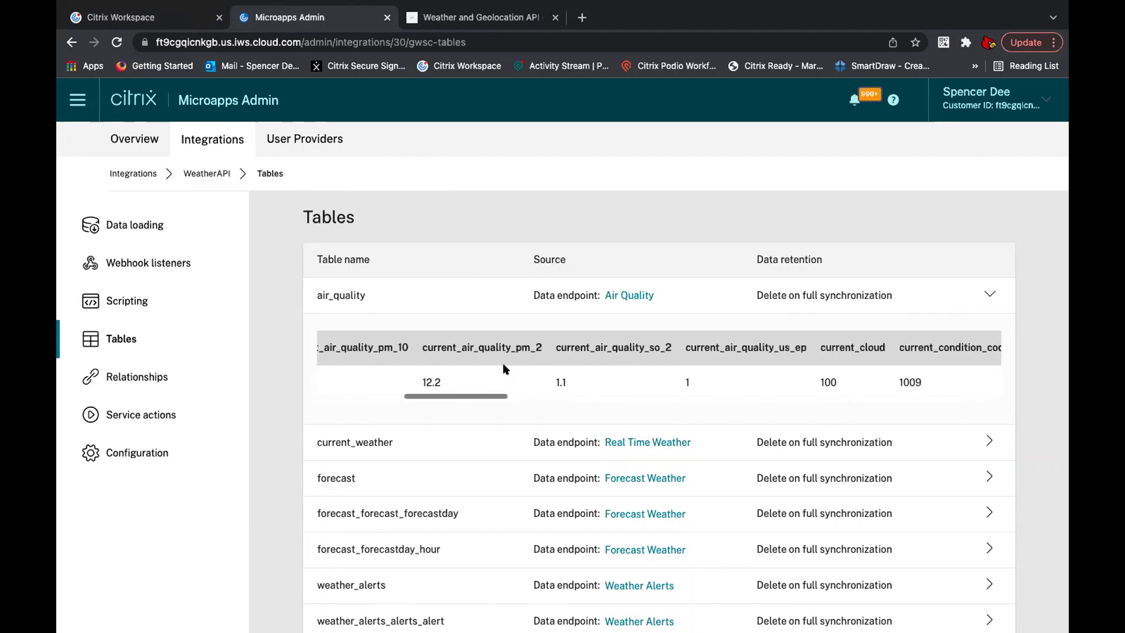
{"action": "scroll", "coordinate": [502, 368], "scroll_direction": "right", "scroll_amount": 2}
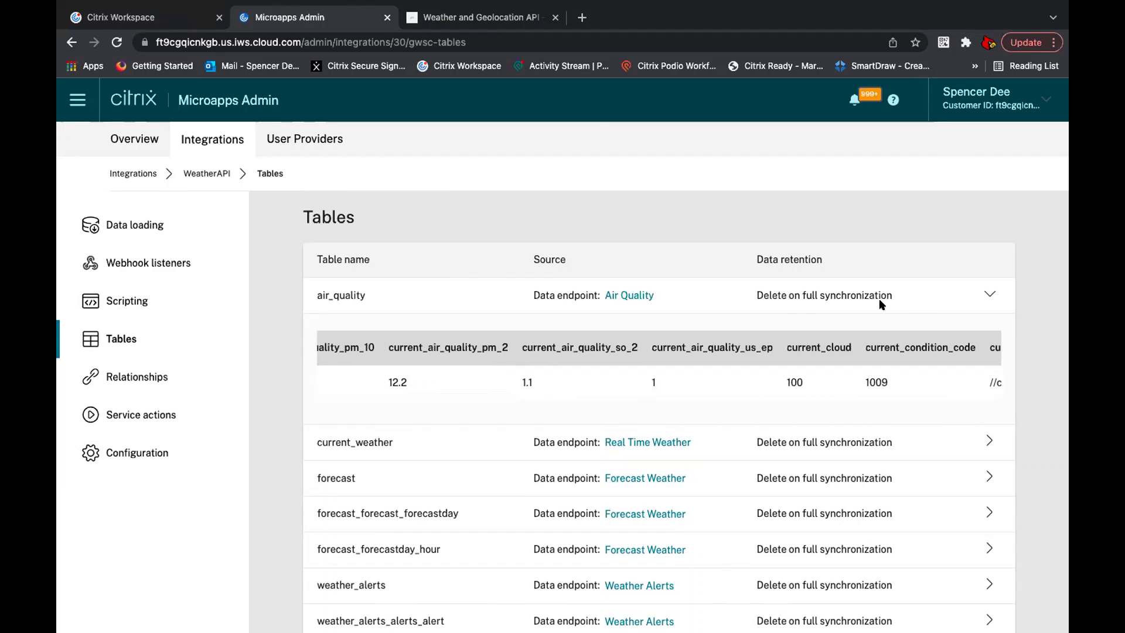
{"action": "left_click", "coordinate": [987, 294]}
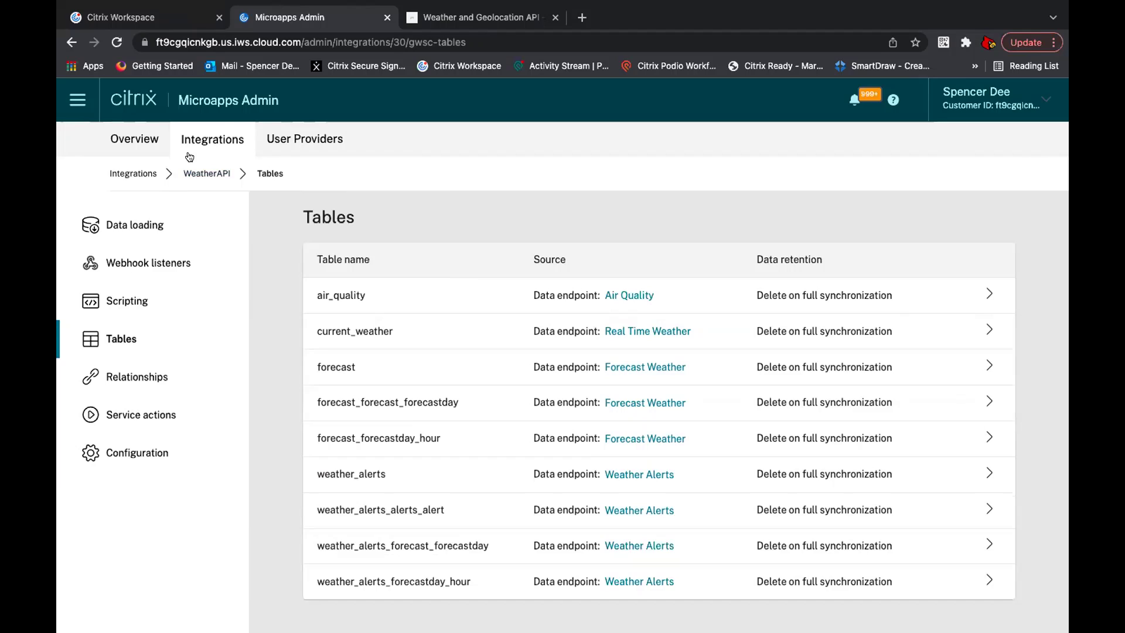
{"action": "left_click", "coordinate": [194, 171]}
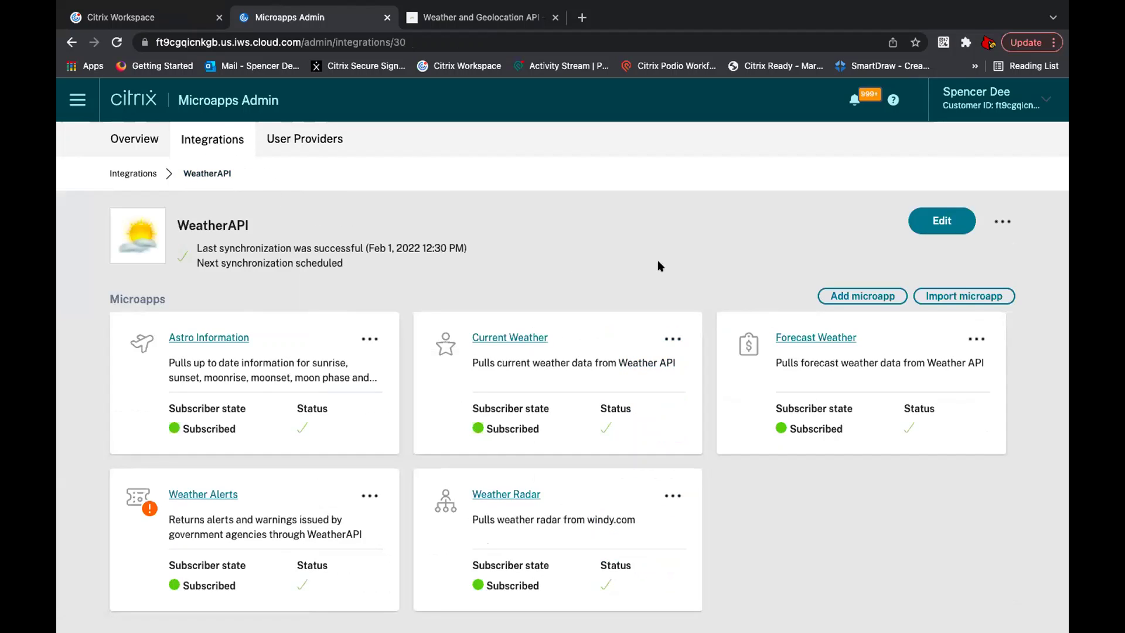
Step: Add a blank microapp named Air Quality with description 'Retrieves air quality data'
{"action": "left_click", "coordinate": [838, 295]}
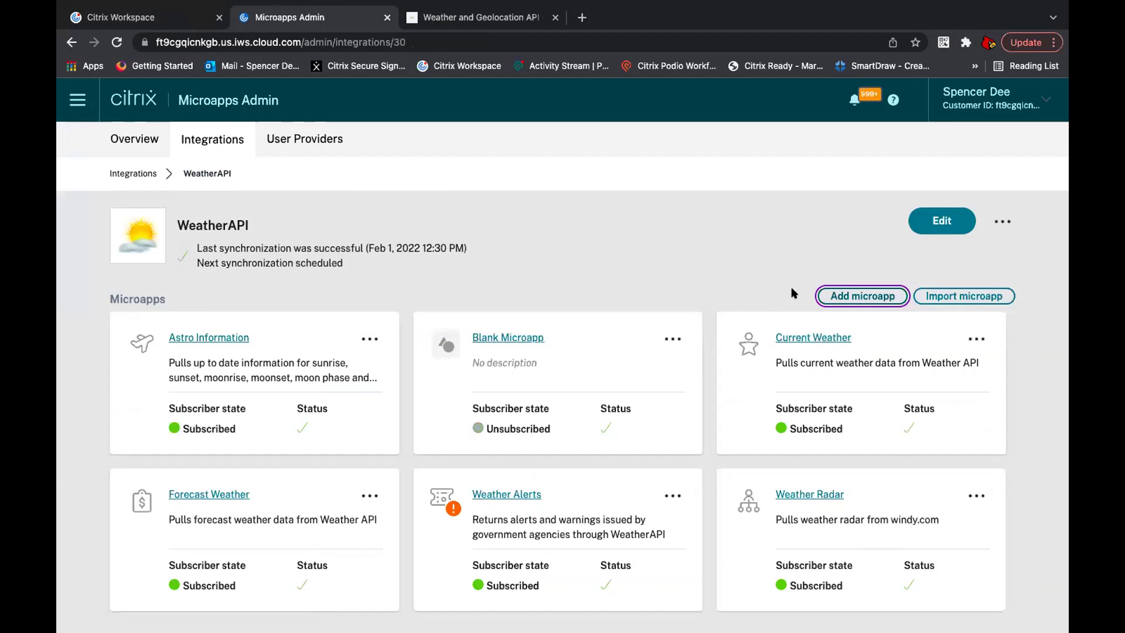
{"action": "left_click", "coordinate": [535, 337]}
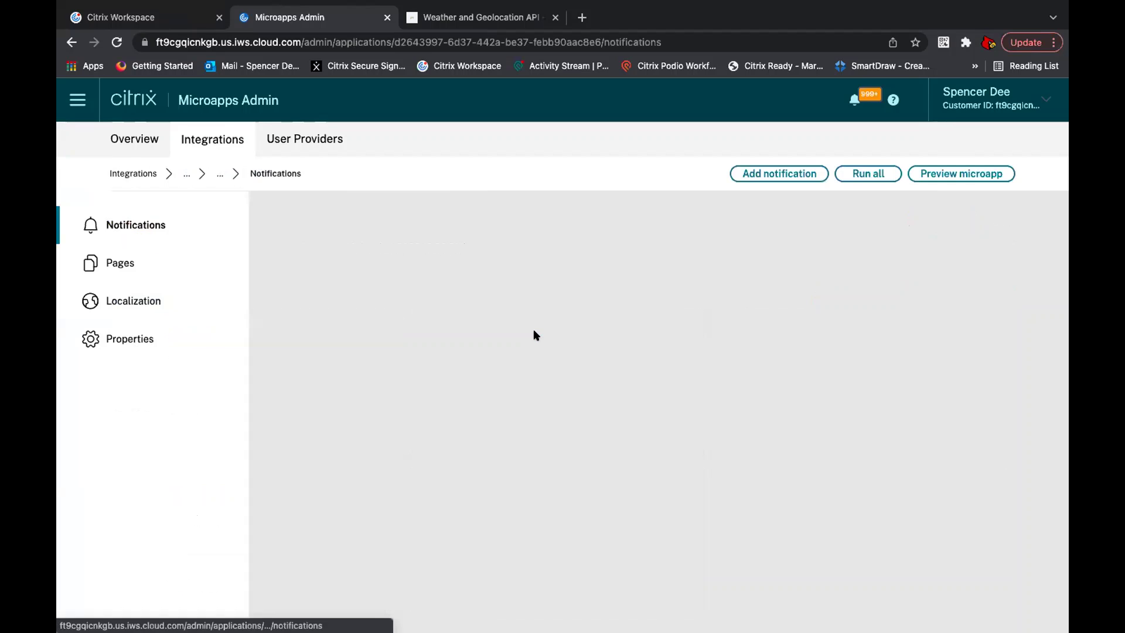
{"action": "left_click", "coordinate": [153, 338]}
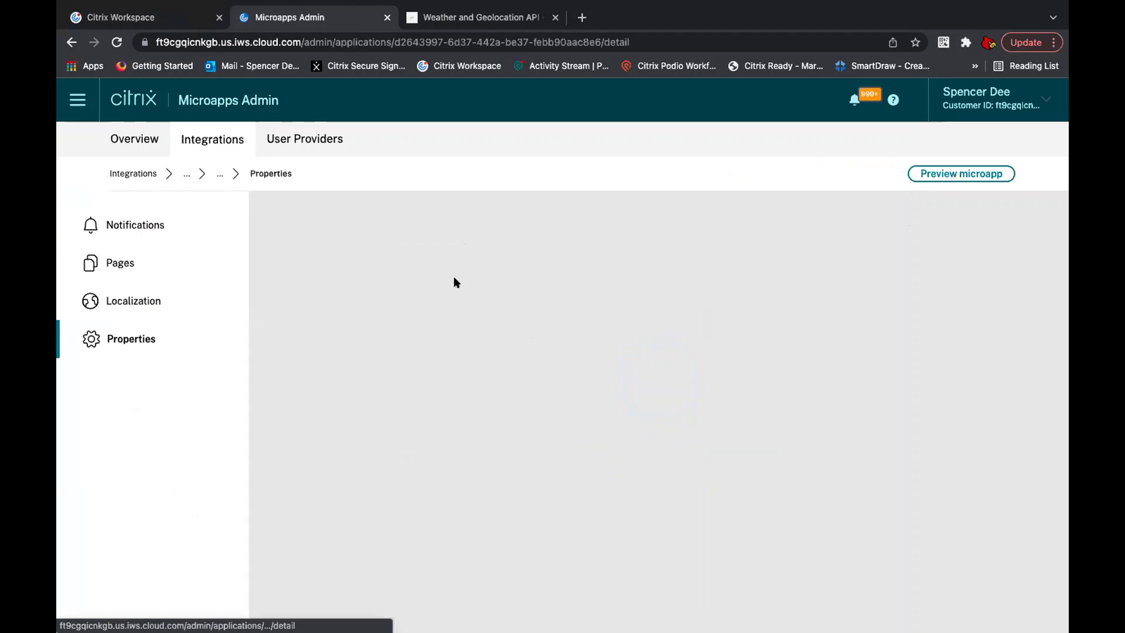
{"action": "left_click_drag", "start_coordinate": [397, 372], "coordinate": [285, 360]}
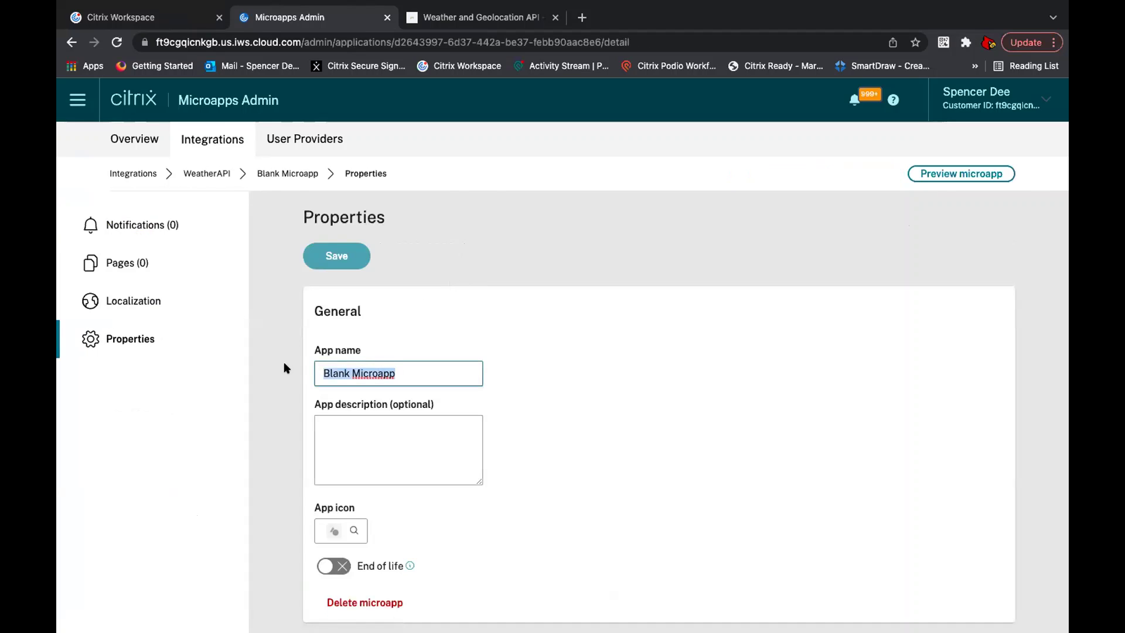
{"action": "type", "text": "Air Quali"}
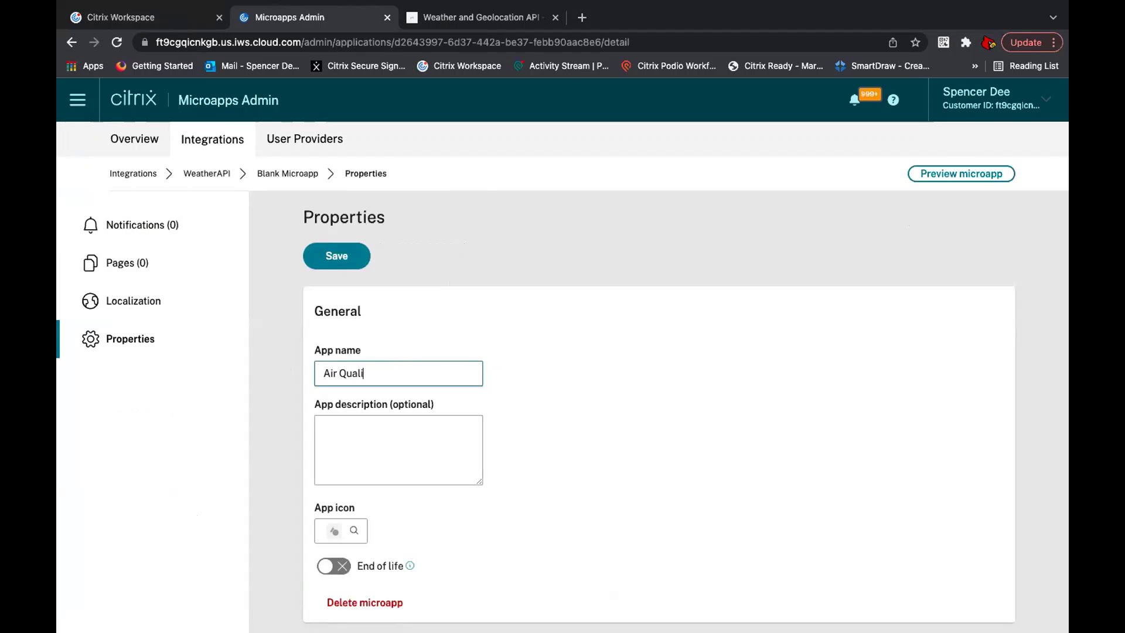
{"action": "type", "text": "ty"}
{"action": "left_click", "coordinate": [369, 427]}
{"action": "type", "text": "Ret"}
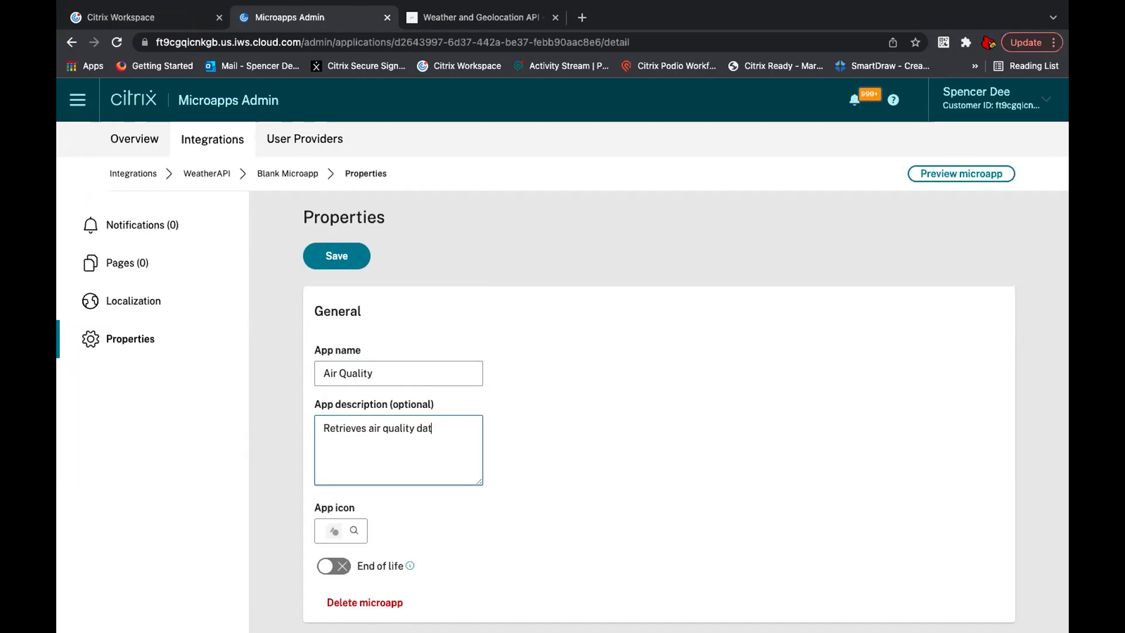
Step: Give the Air Quality microapp the airplane icon, save it, and view its Pages
{"action": "scroll", "coordinate": [541, 458], "scroll_direction": "down", "scroll_amount": 1}
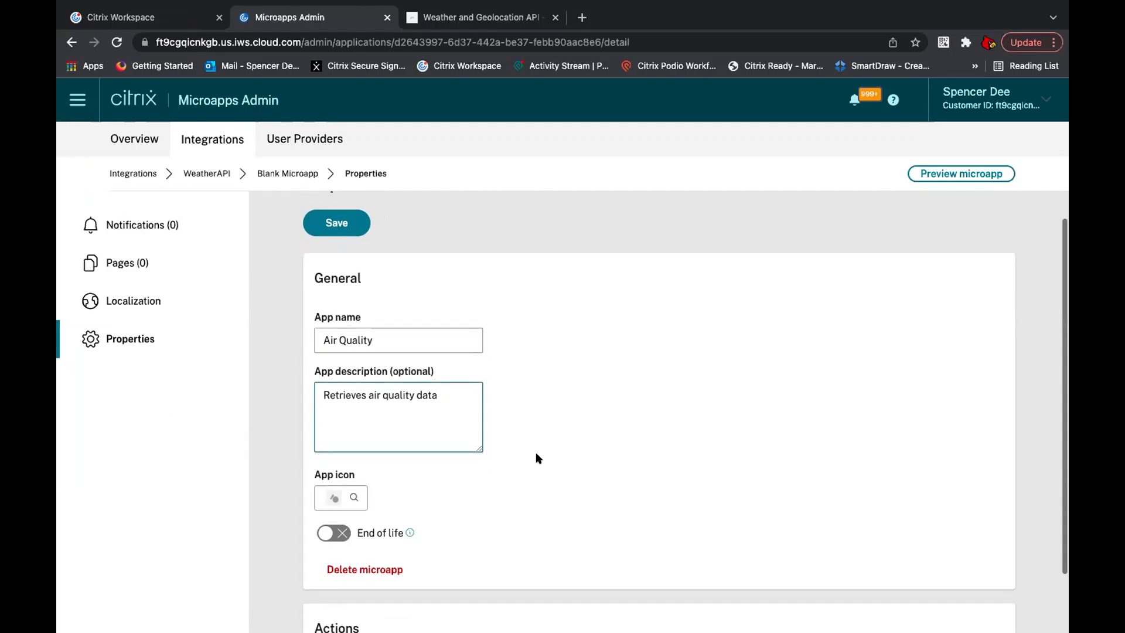
{"action": "left_click", "coordinate": [354, 497]}
{"action": "scroll", "coordinate": [578, 368], "scroll_direction": "down", "scroll_amount": 2}
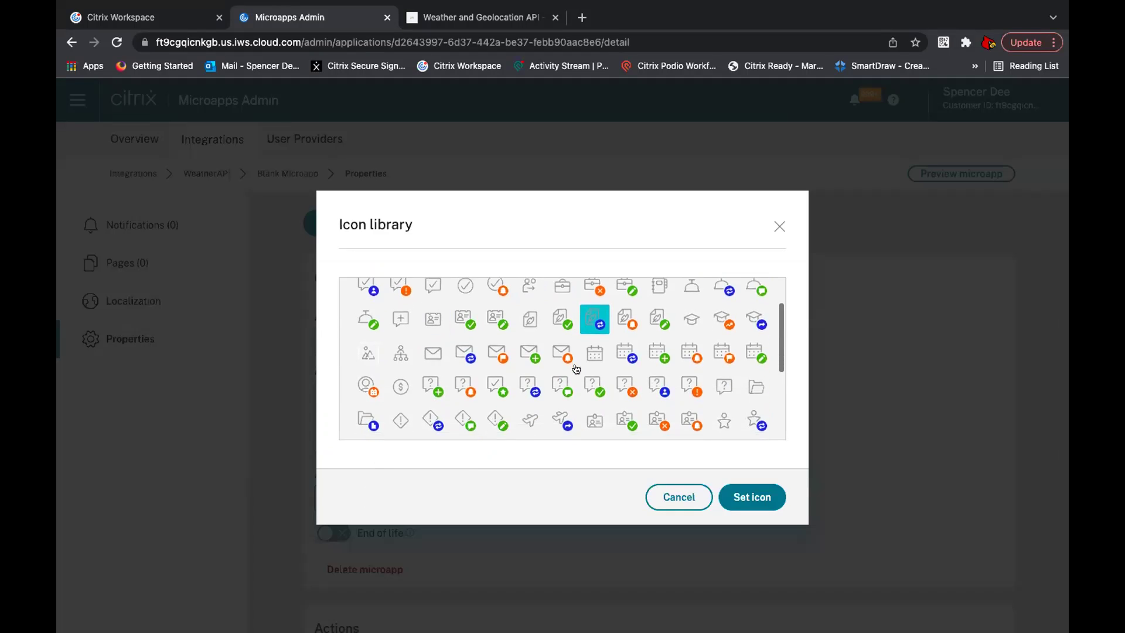
{"action": "left_click", "coordinate": [562, 389]}
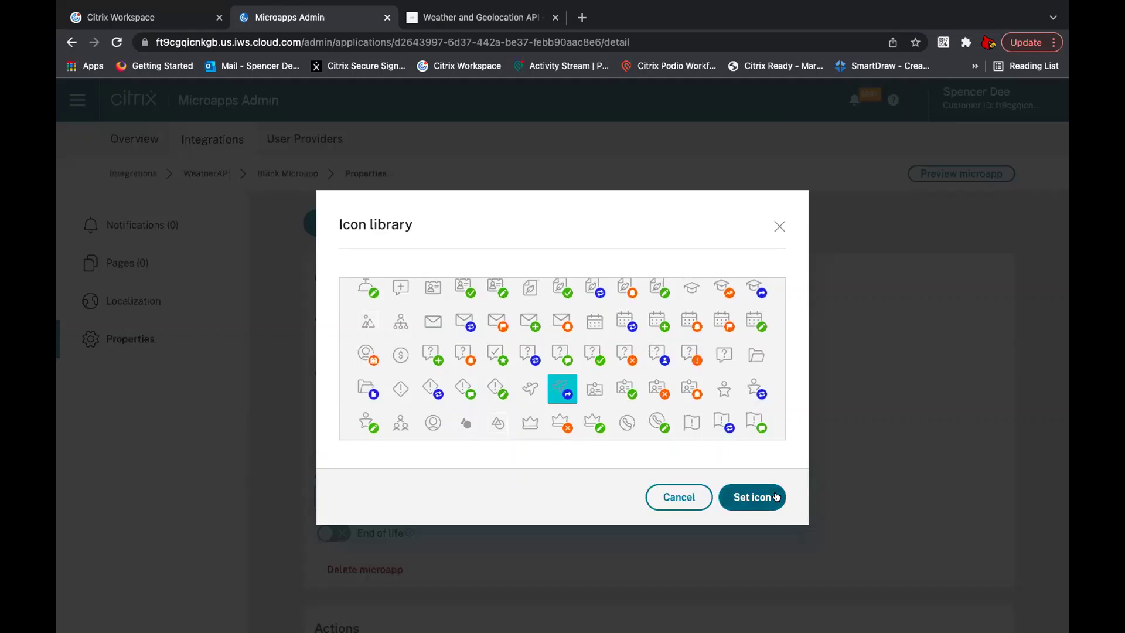
{"action": "left_click", "coordinate": [753, 497]}
{"action": "scroll", "coordinate": [571, 426], "scroll_direction": "down", "scroll_amount": 1}
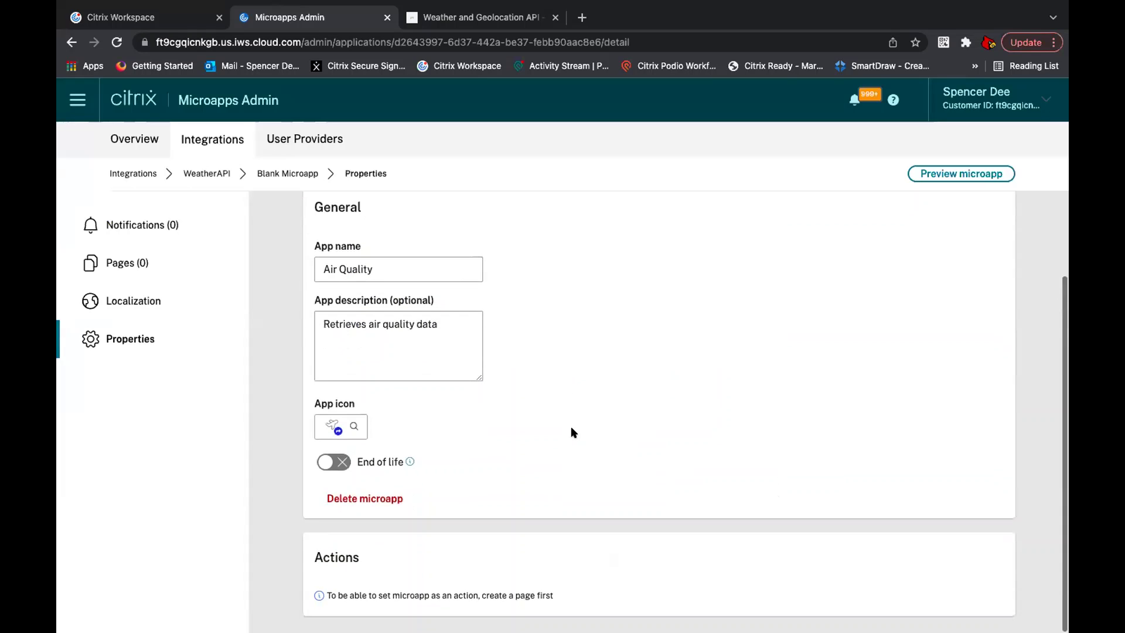
{"action": "scroll", "coordinate": [445, 358], "scroll_direction": "up", "scroll_amount": 2}
{"action": "left_click", "coordinate": [335, 256]}
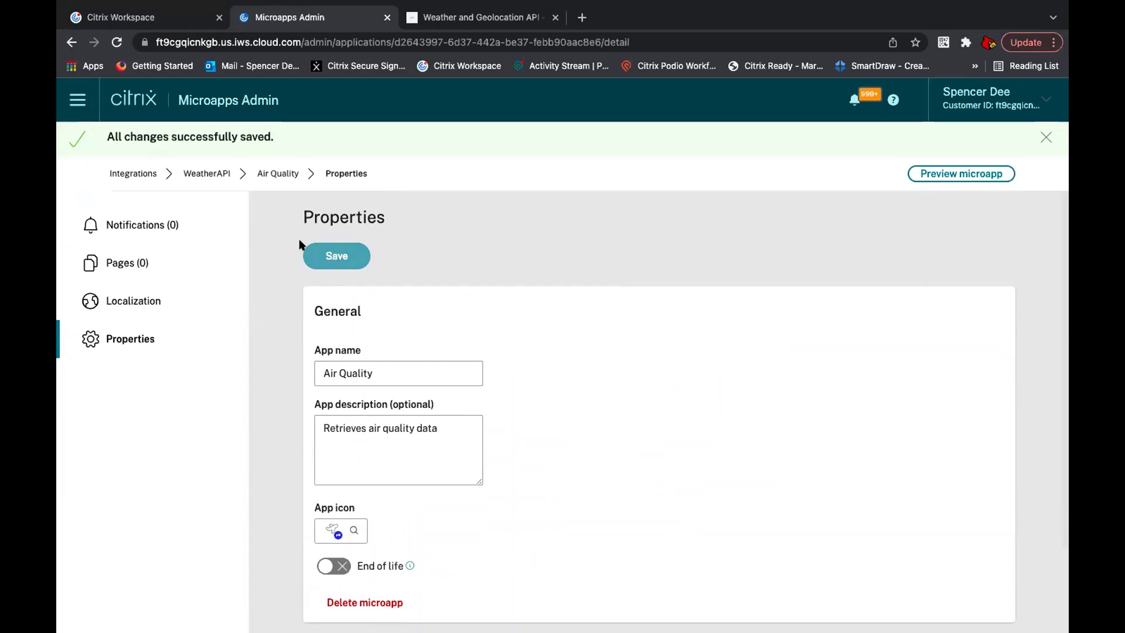
{"action": "left_click", "coordinate": [179, 261]}
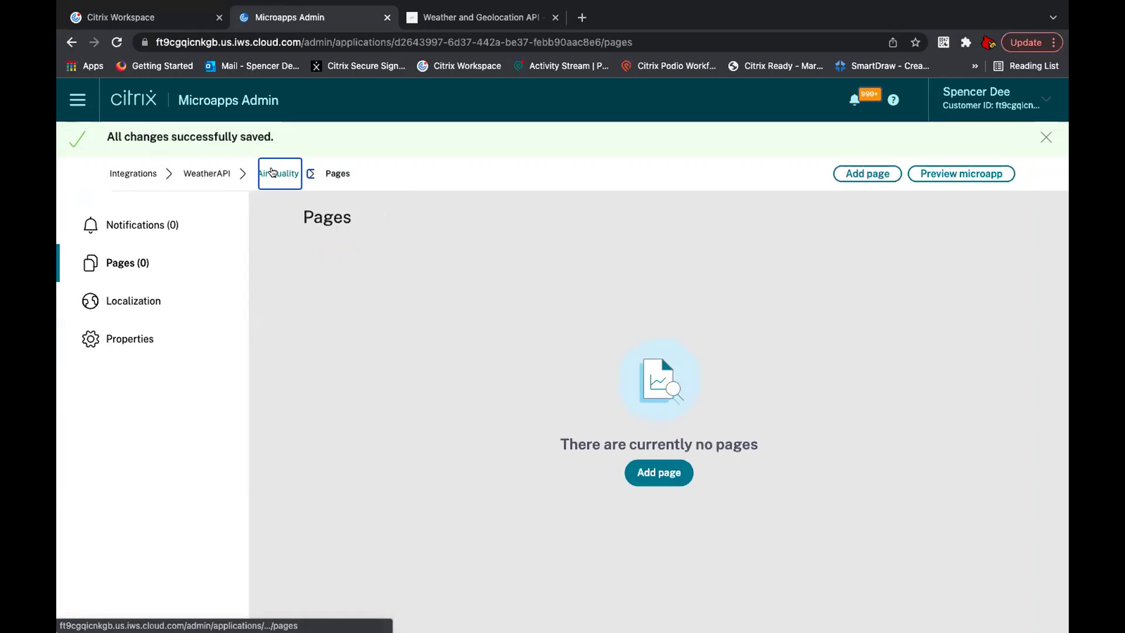
Step: Add the searched user as a subscriber of the Air Quality microapp
{"action": "left_click", "coordinate": [206, 173]}
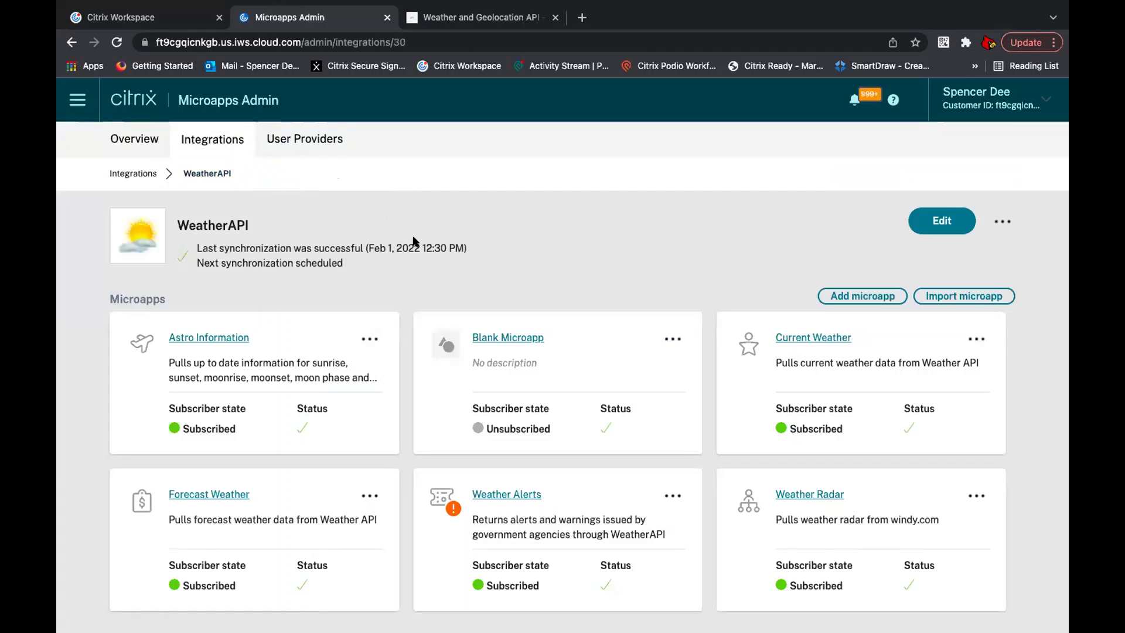
{"action": "left_click", "coordinate": [363, 337]}
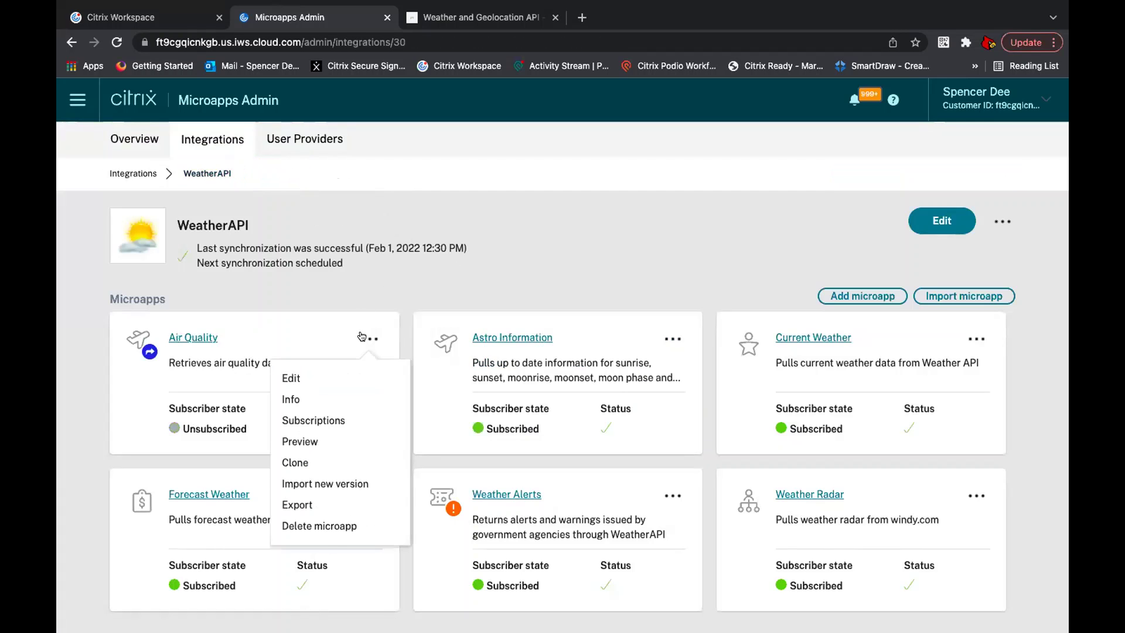
{"action": "left_click", "coordinate": [336, 420]}
{"action": "type", "text": "spen"}
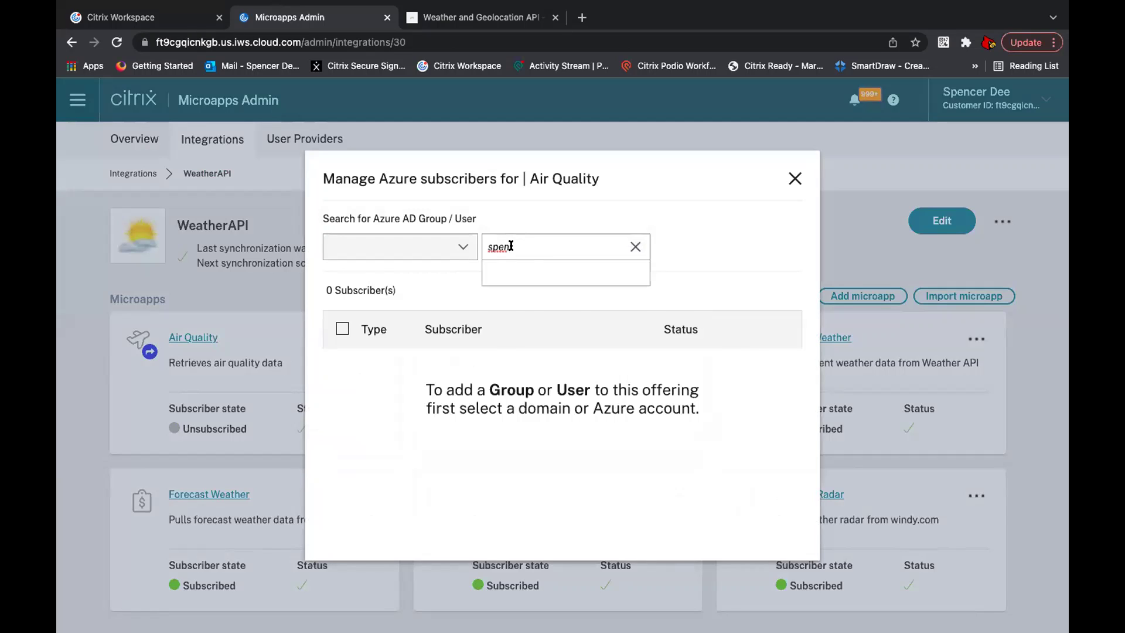
{"action": "left_click", "coordinate": [525, 290]}
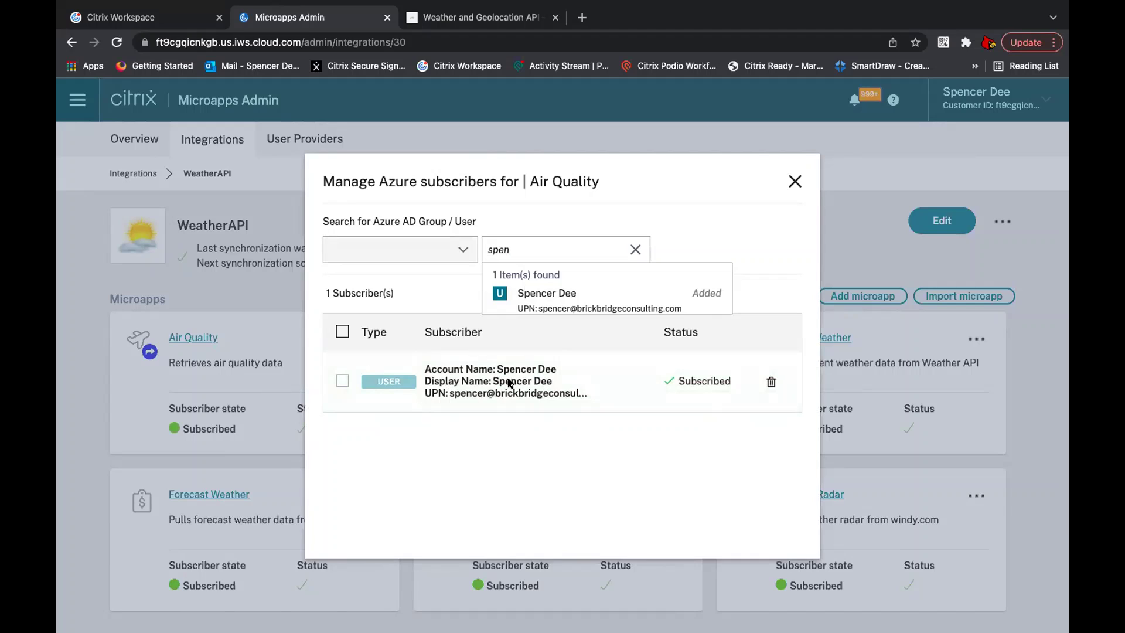
{"action": "left_click", "coordinate": [793, 181]}
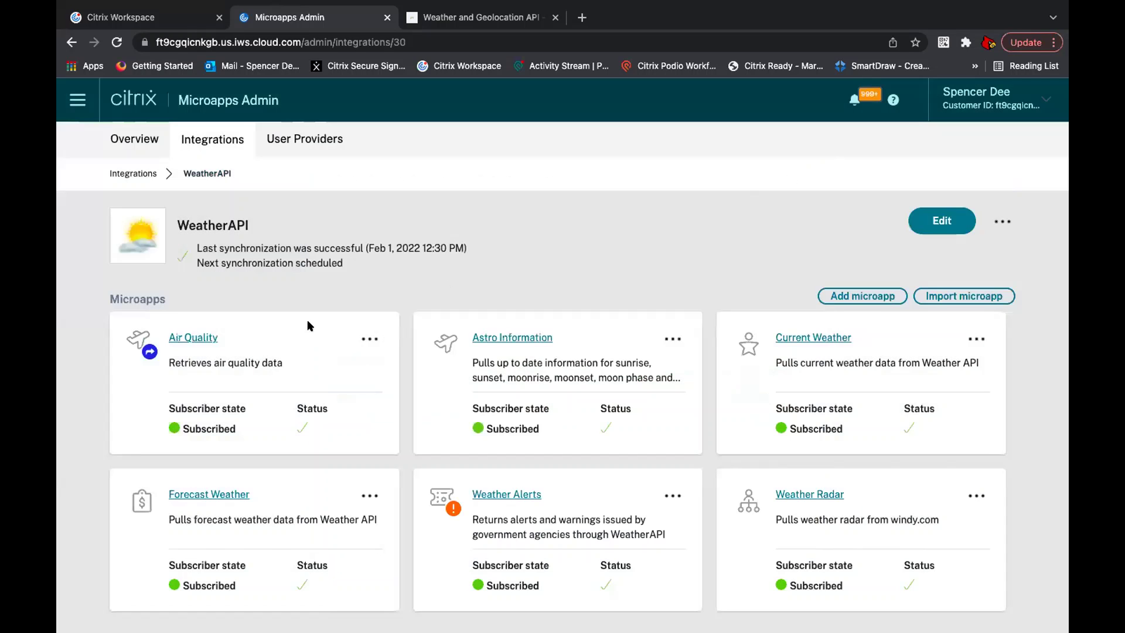
Step: Add a table page 'Air Quality Details' to the Air Quality microapp, using the Air Quality data table
{"action": "left_click", "coordinate": [196, 338]}
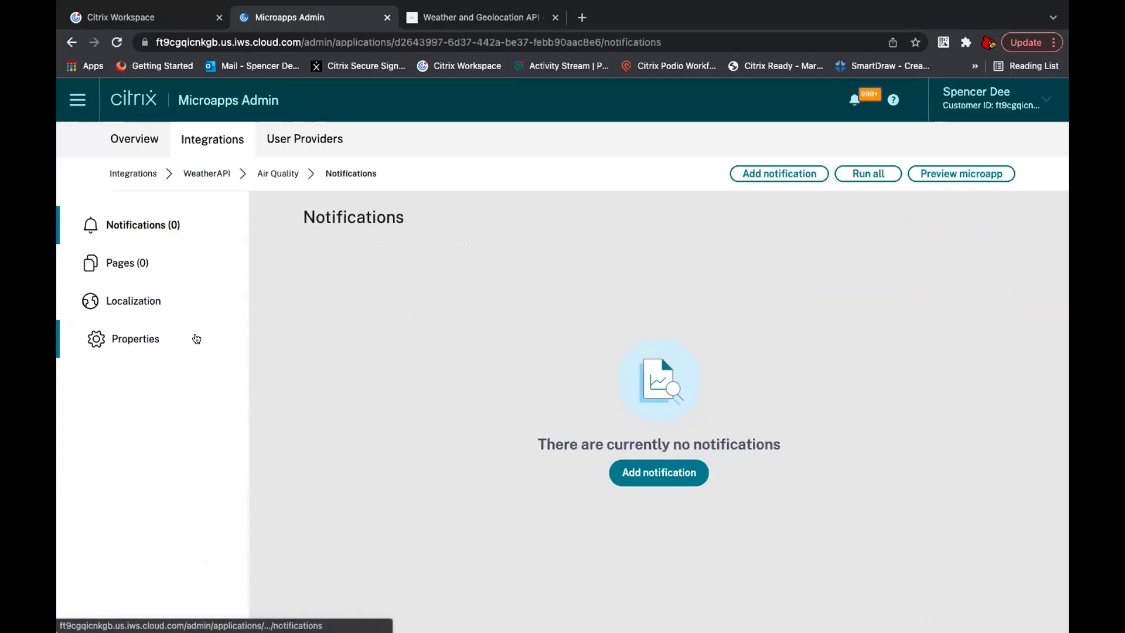
{"action": "left_click", "coordinate": [181, 264]}
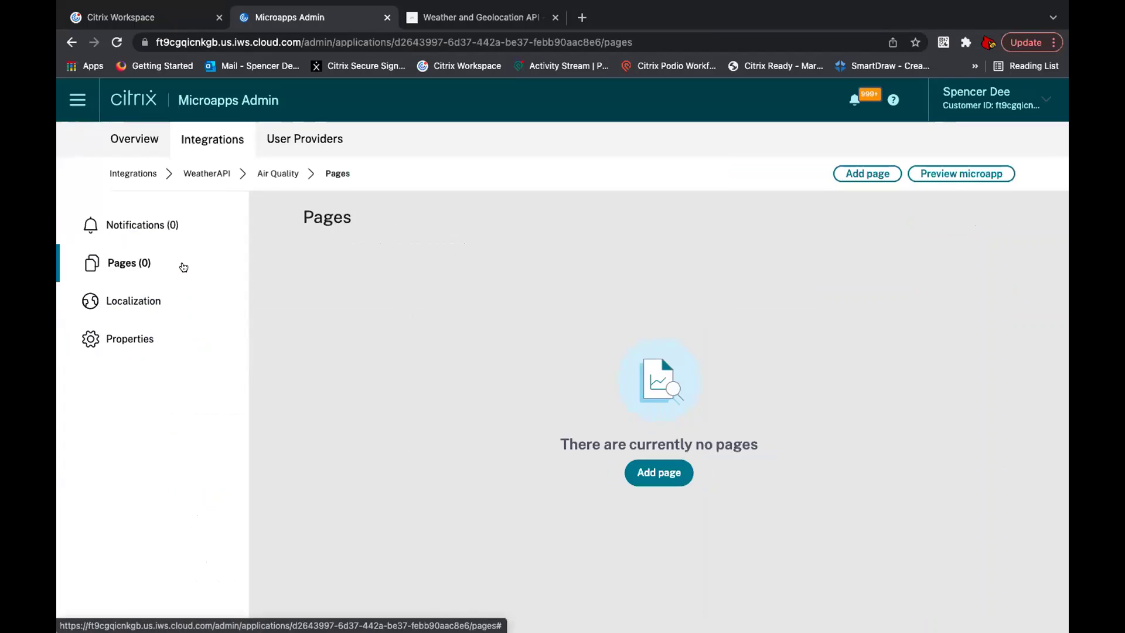
{"action": "left_click", "coordinate": [660, 477]}
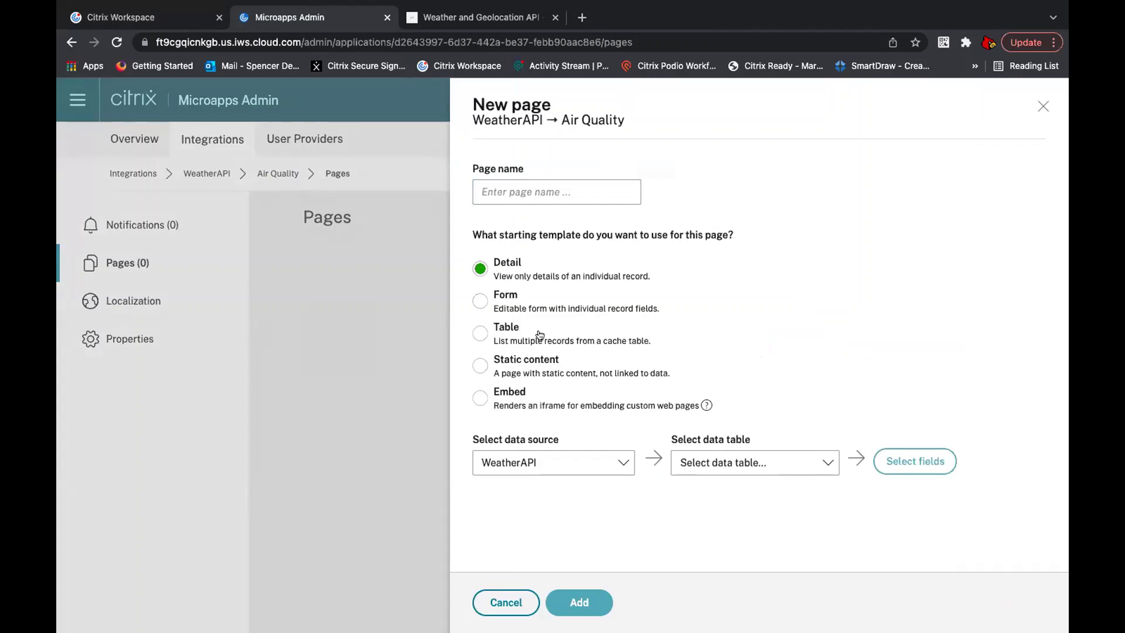
{"action": "left_click", "coordinate": [540, 335]}
{"action": "left_click", "coordinate": [543, 191]}
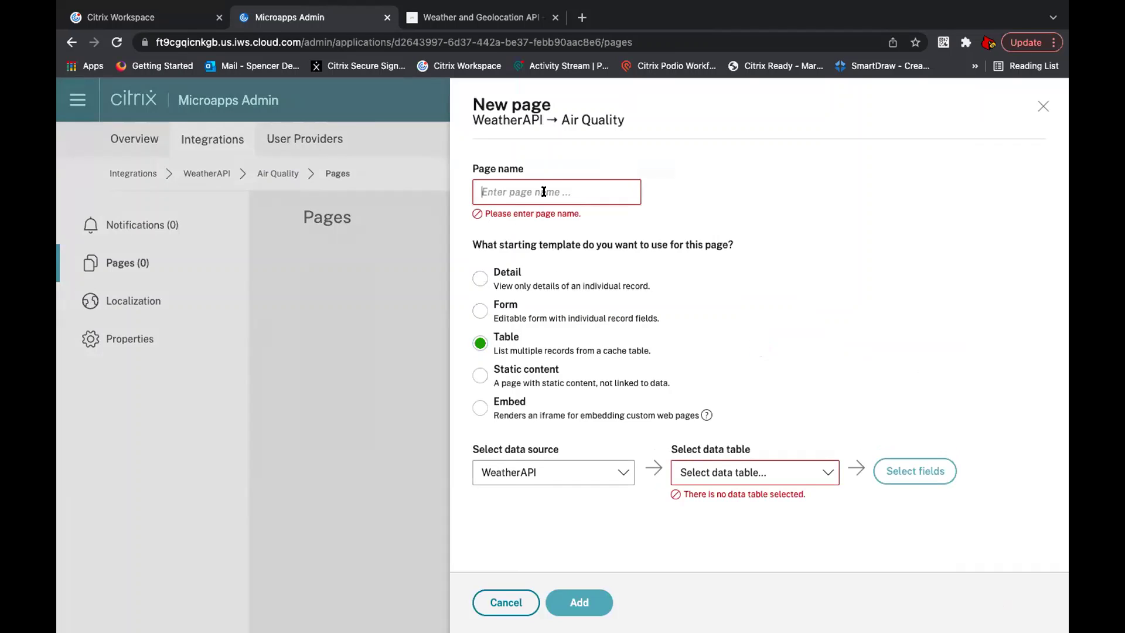
{"action": "type", "text": "Air Qual"}
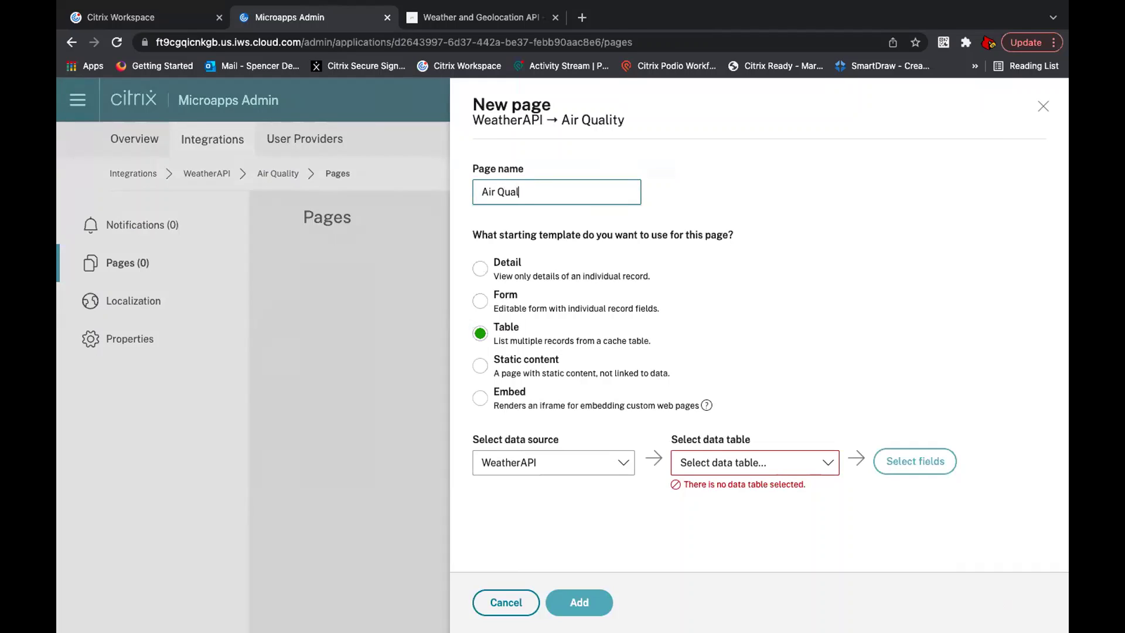
{"action": "type", "text": "ity Details"}
{"action": "left_click", "coordinate": [713, 454]}
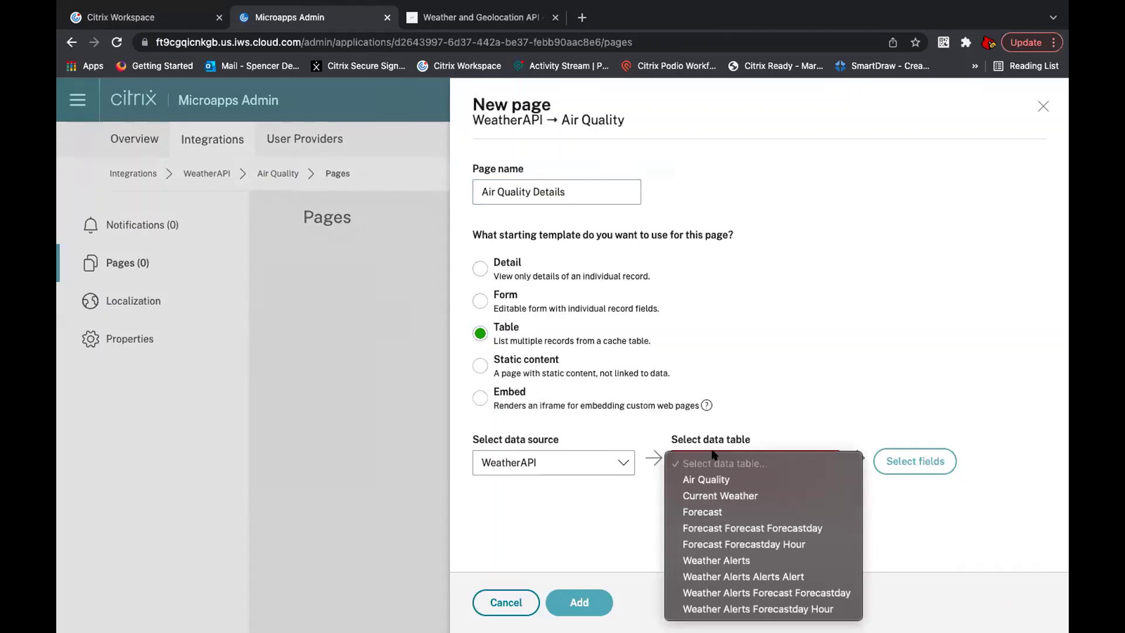
{"action": "left_click", "coordinate": [710, 478]}
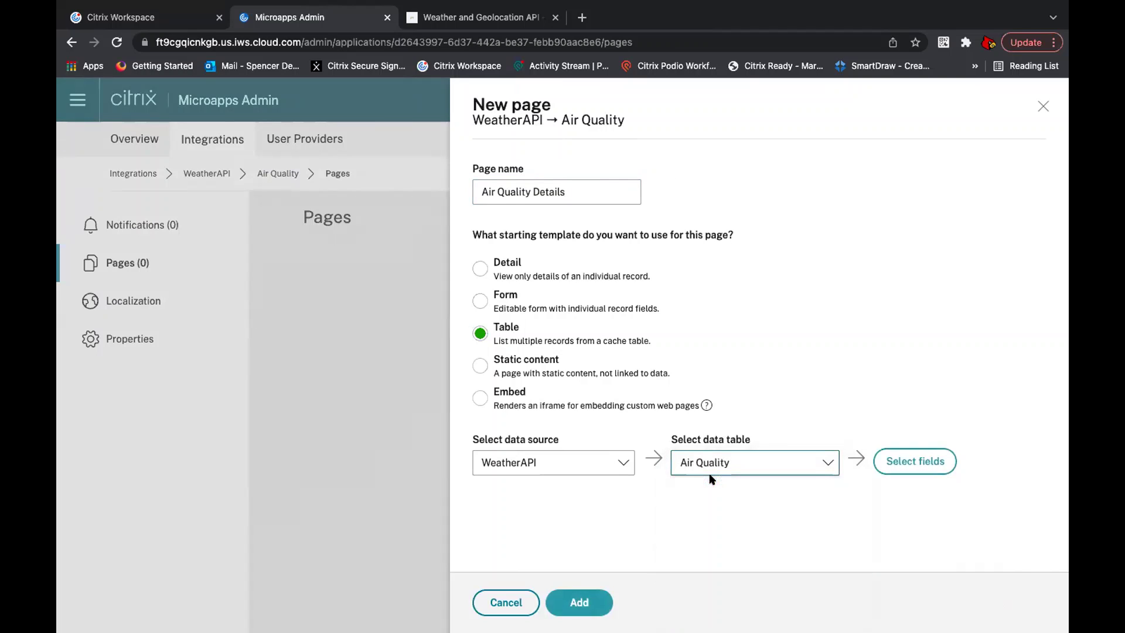
{"action": "left_click", "coordinate": [581, 605]}
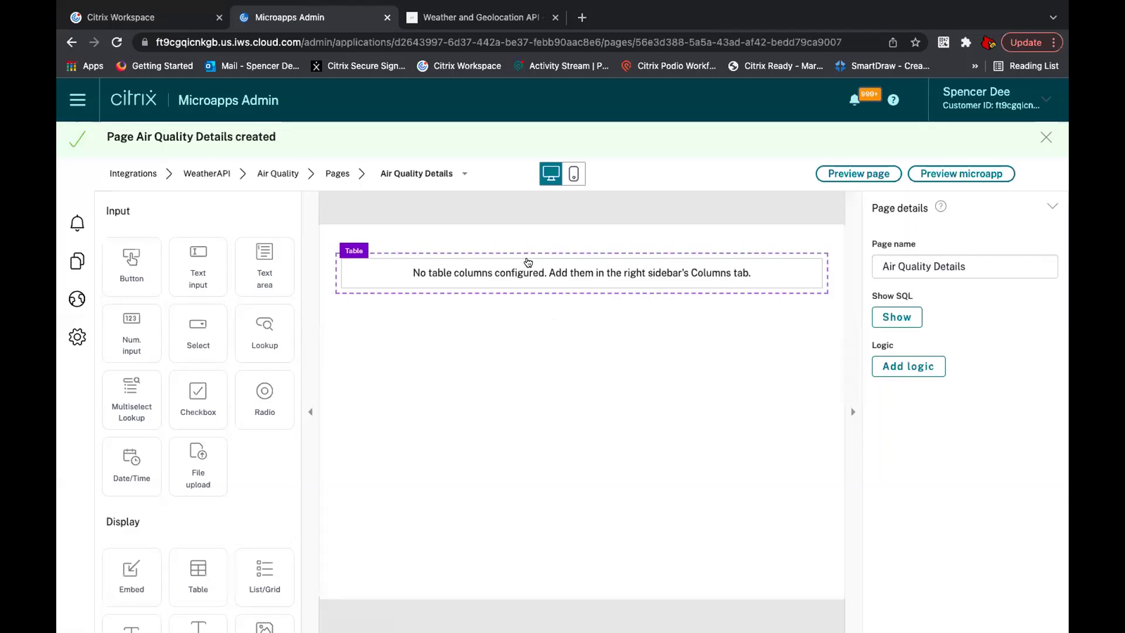
Step: Label the page's table 'Air Quality Data' and expand its Columns section
{"action": "left_click", "coordinate": [528, 262]}
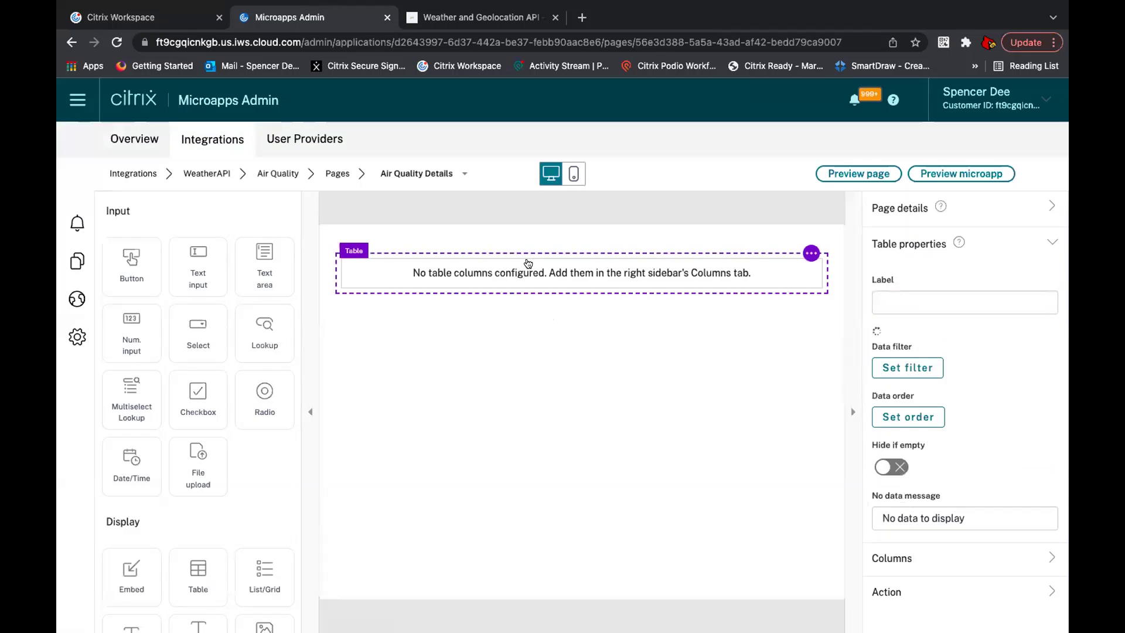
{"action": "left_click", "coordinate": [948, 293]}
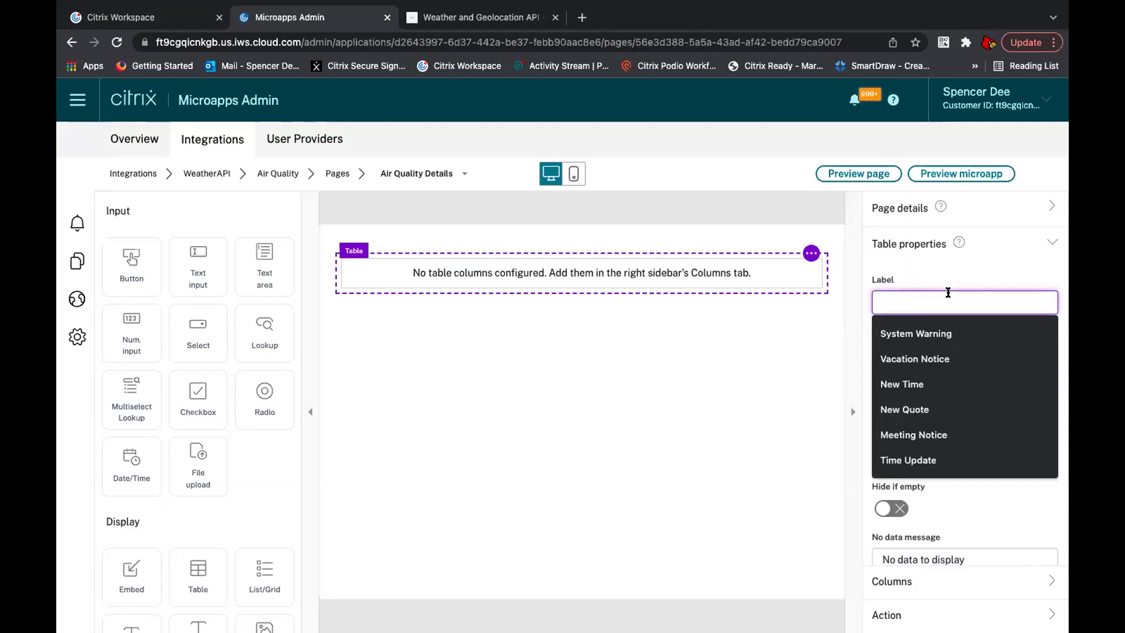
{"action": "type", "text": "Air Quality Data"}
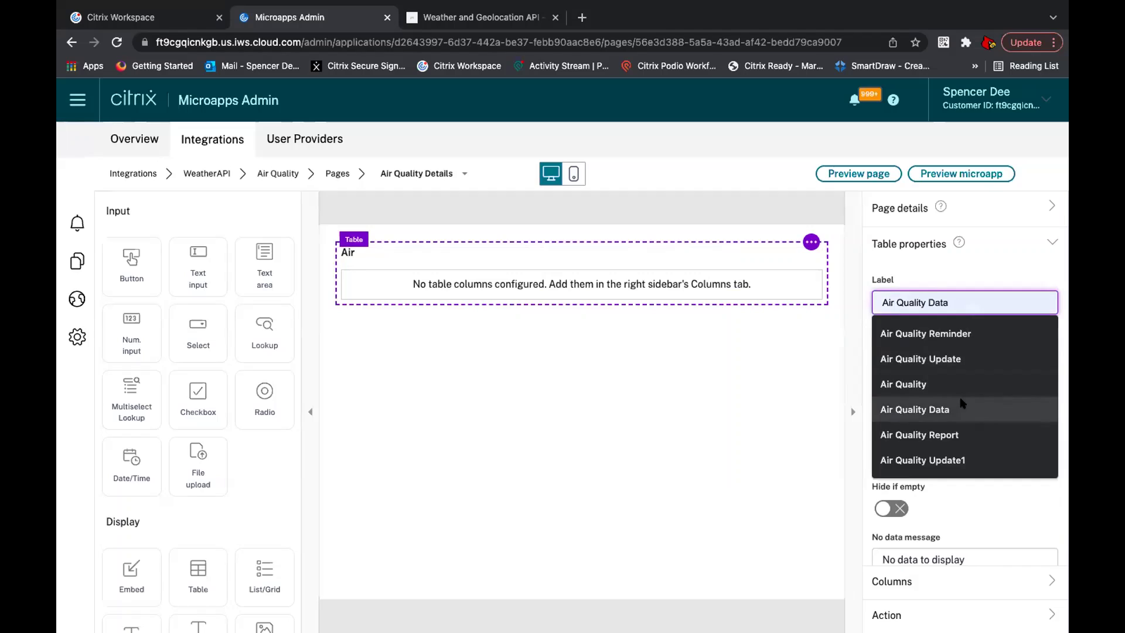
{"action": "left_click", "coordinate": [962, 406]}
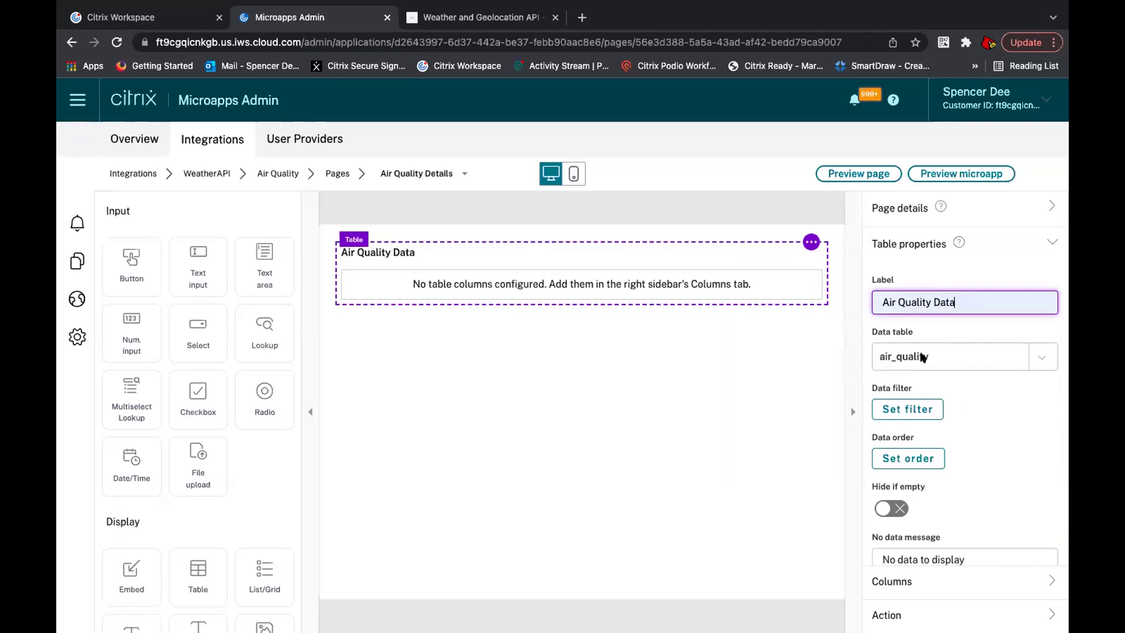
{"action": "scroll", "coordinate": [921, 356], "scroll_direction": "down", "scroll_amount": 2}
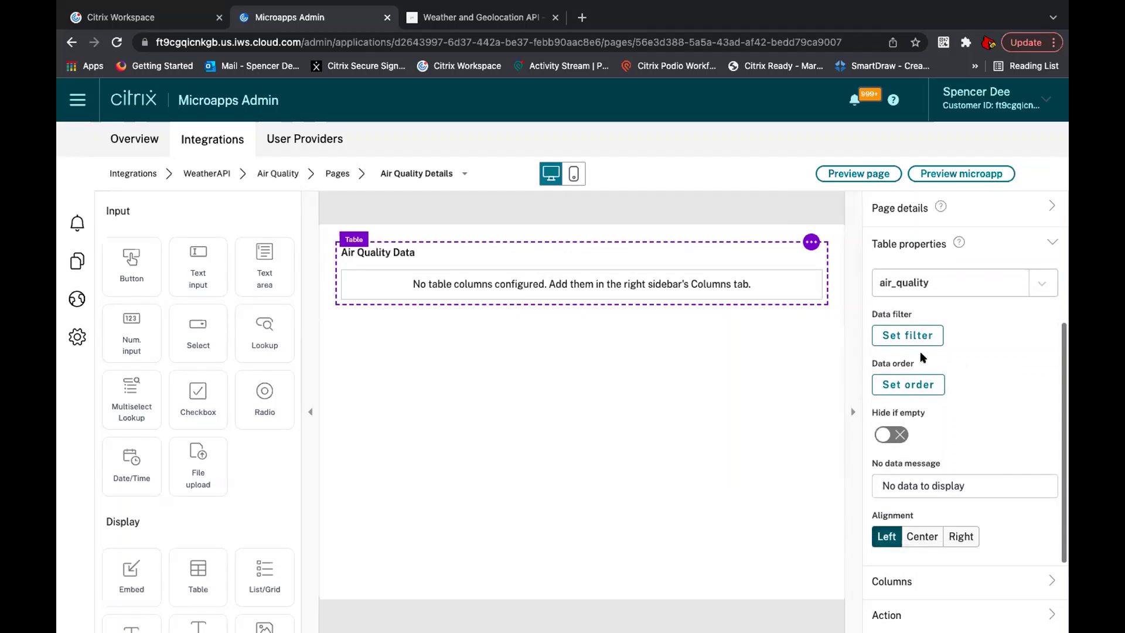
{"action": "left_click", "coordinate": [930, 577]}
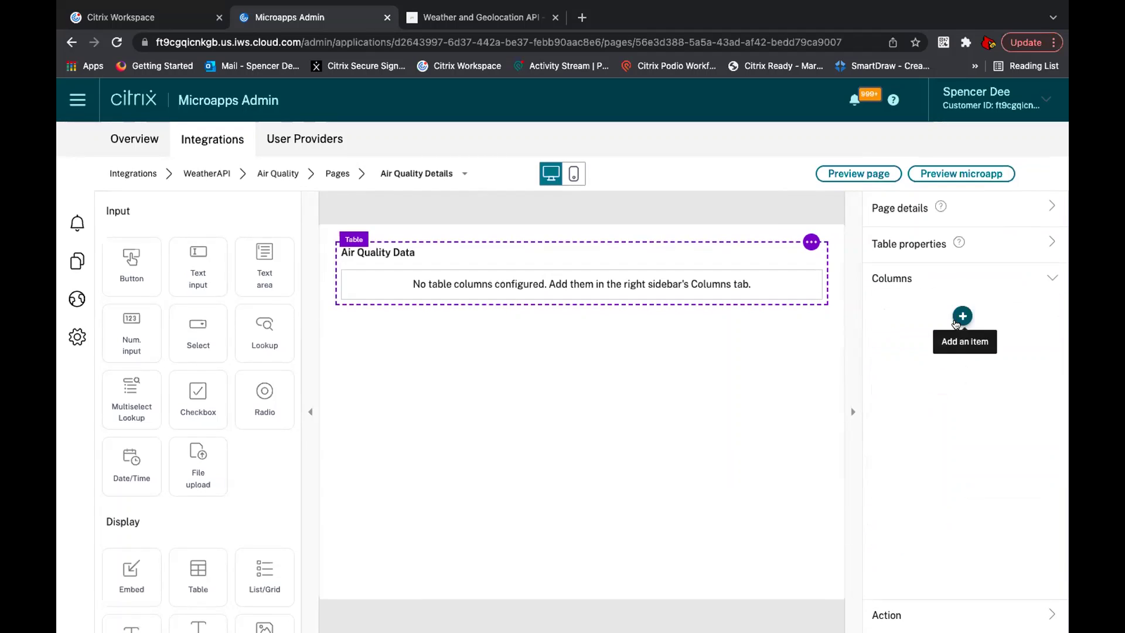
Step: Add a column titled 'Carbon Monoxide Levels', checking the API docs for field names
{"action": "left_click", "coordinate": [956, 324]}
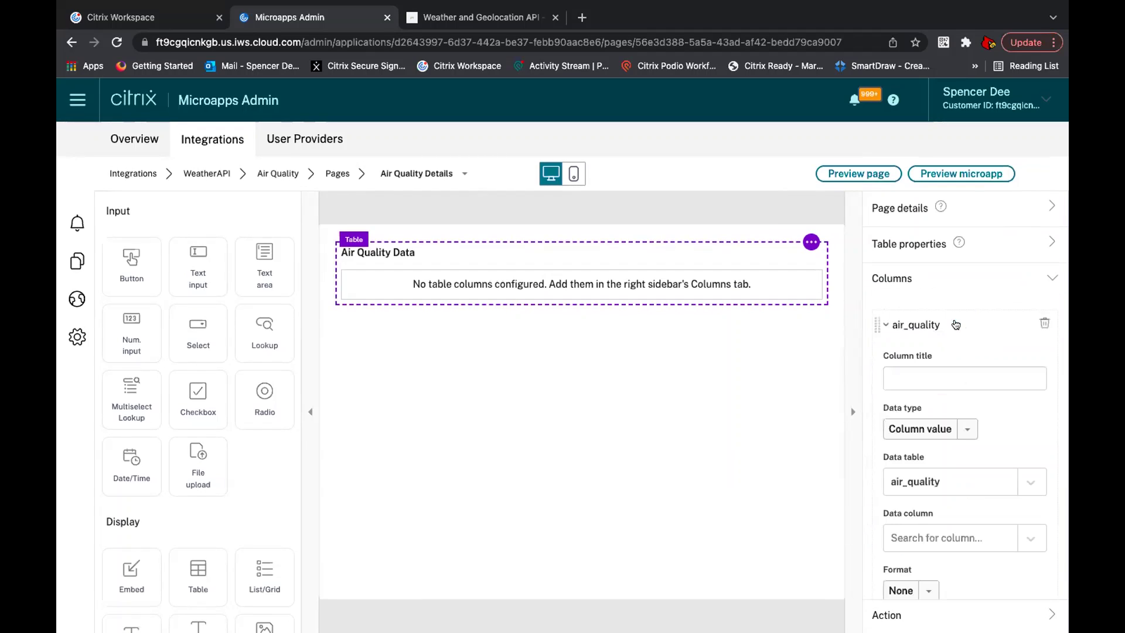
{"action": "left_click", "coordinate": [502, 23]}
{"action": "scroll", "coordinate": [526, 286], "scroll_direction": "down", "scroll_amount": 1}
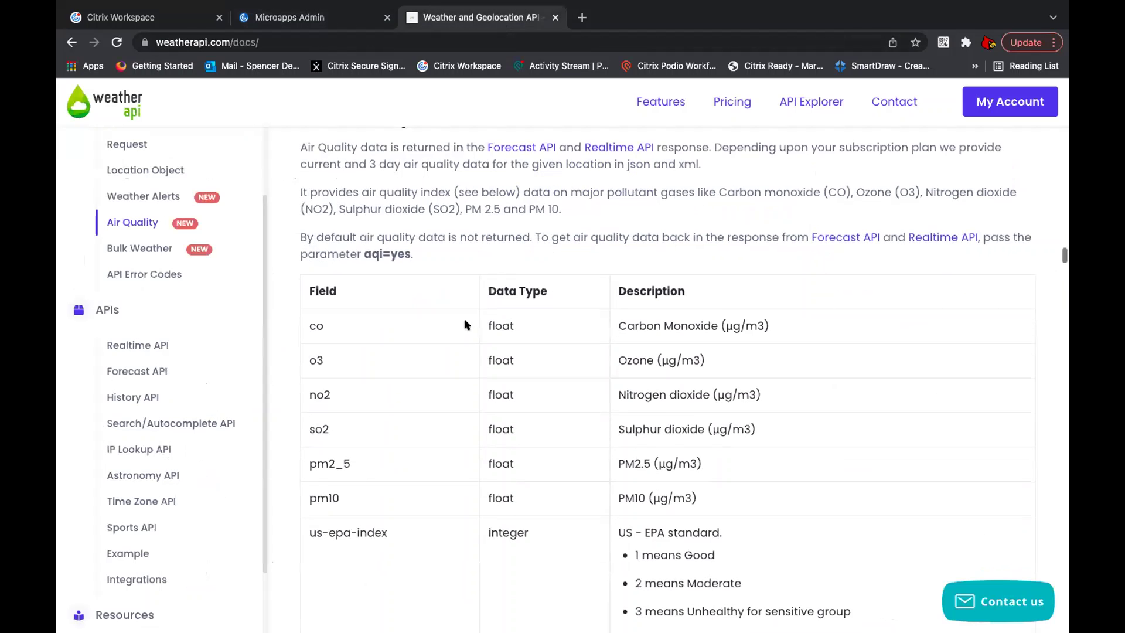
{"action": "left_click", "coordinate": [333, 21]}
{"action": "left_click", "coordinate": [942, 373]}
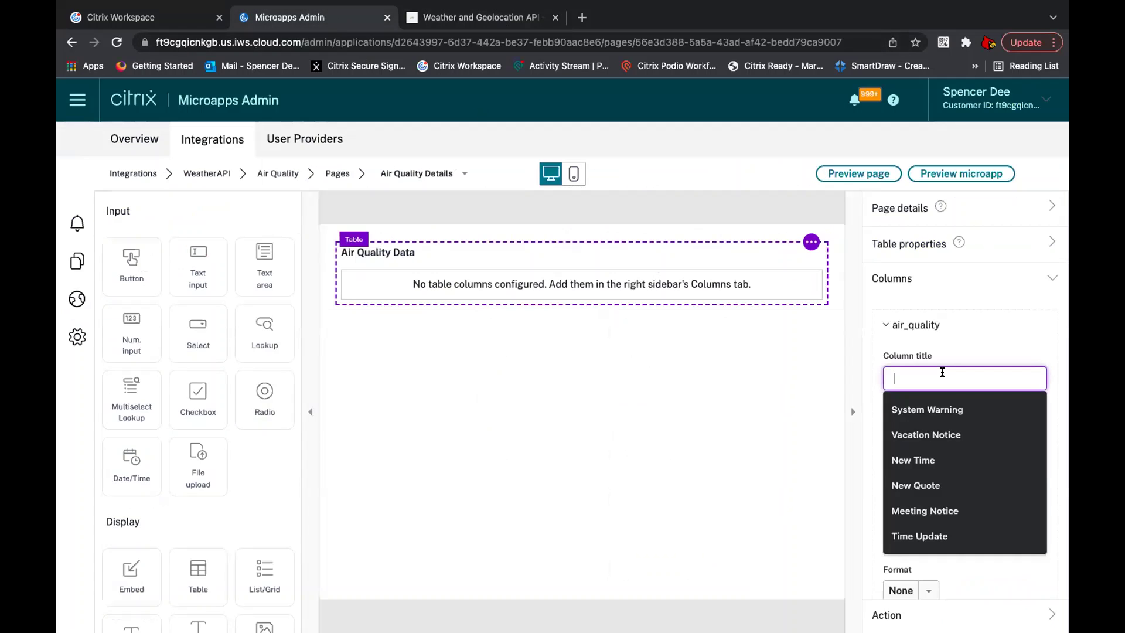
{"action": "type", "text": "Carbon Monoxide Levels"}
{"action": "left_click", "coordinate": [965, 408]}
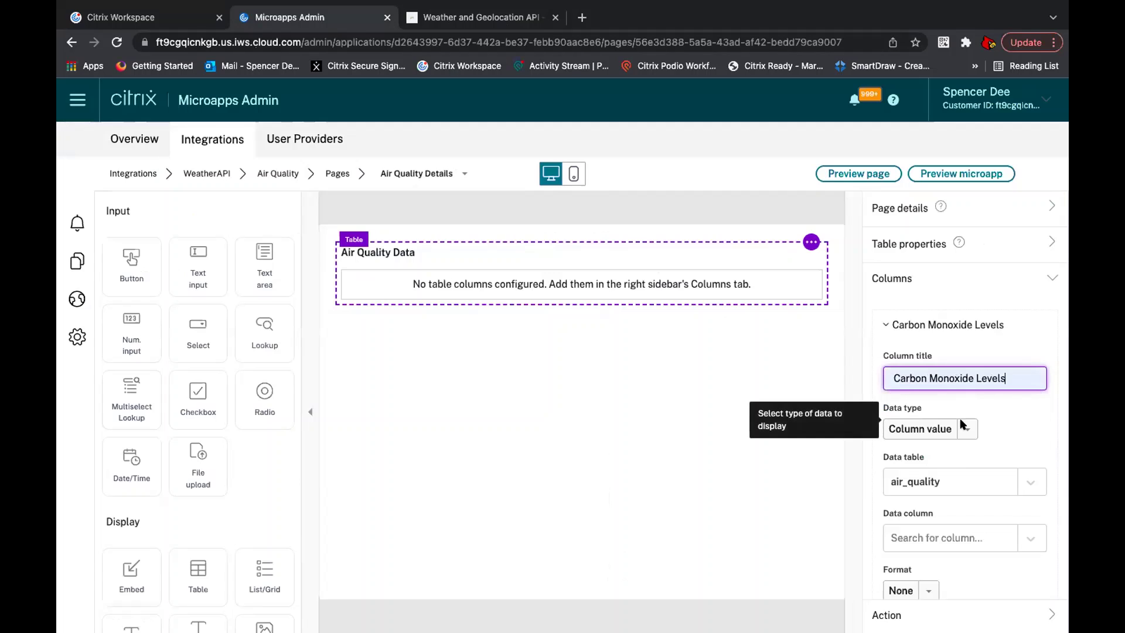
Step: Bind the column to current_air_quality_co, collapse it, and add a second column
{"action": "scroll", "coordinate": [962, 423], "scroll_direction": "down", "scroll_amount": 2}
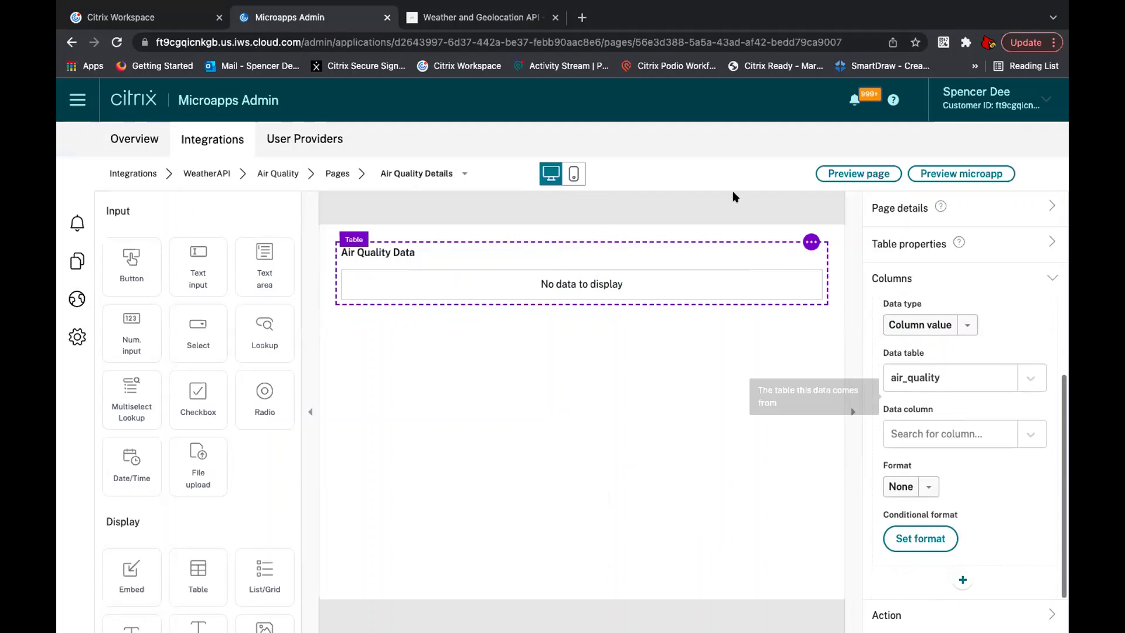
{"action": "left_click", "coordinate": [463, 18]}
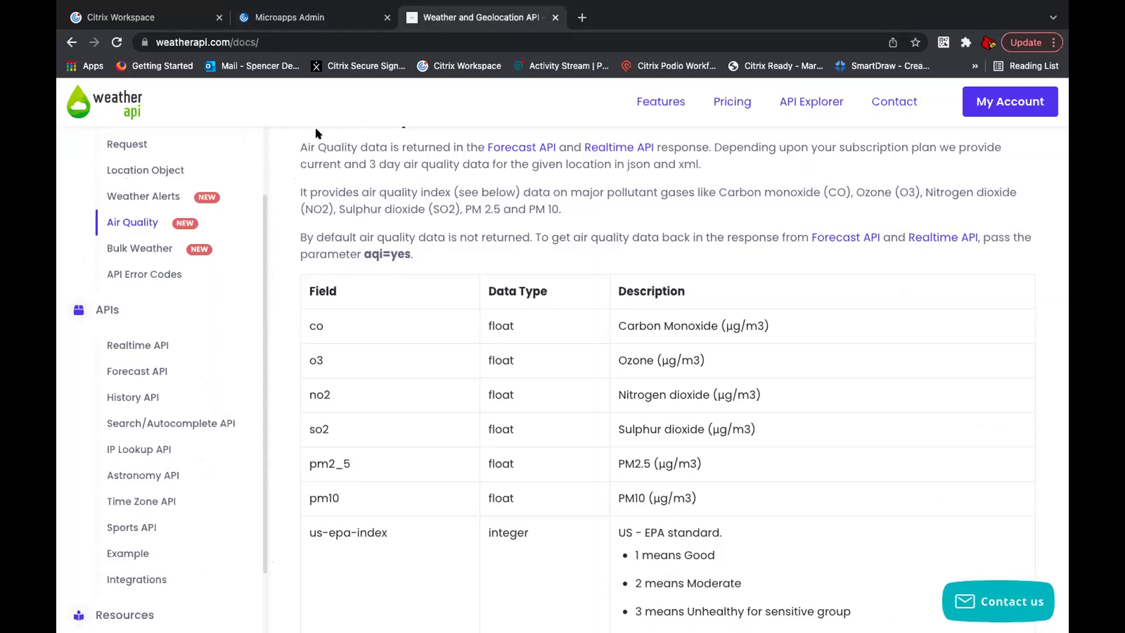
{"action": "left_click", "coordinate": [305, 17]}
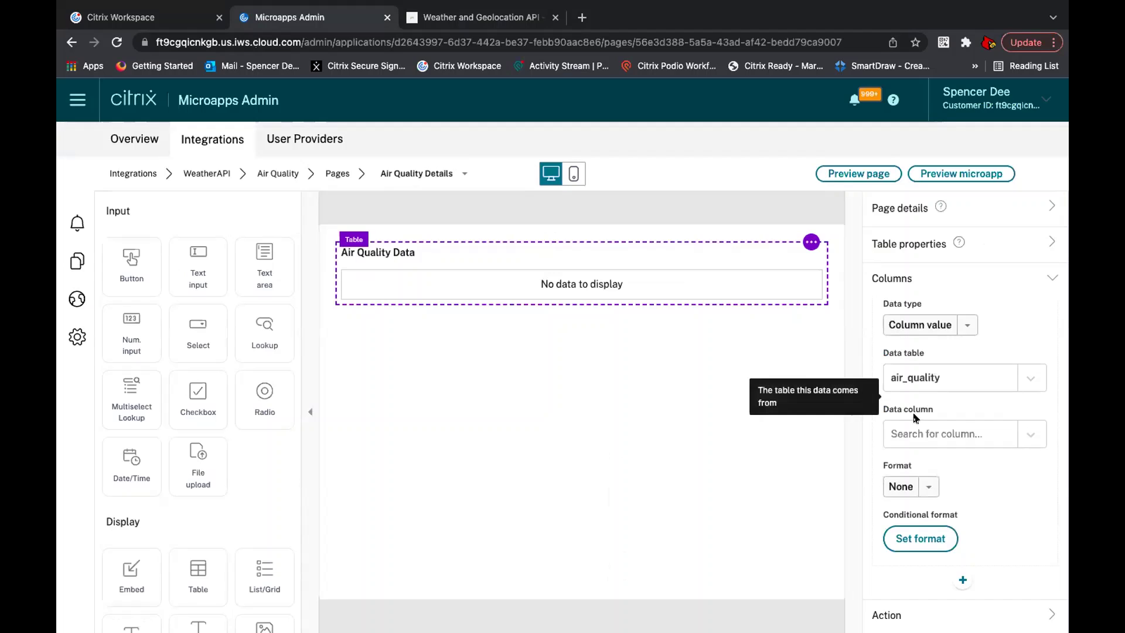
{"action": "left_click", "coordinate": [918, 433]}
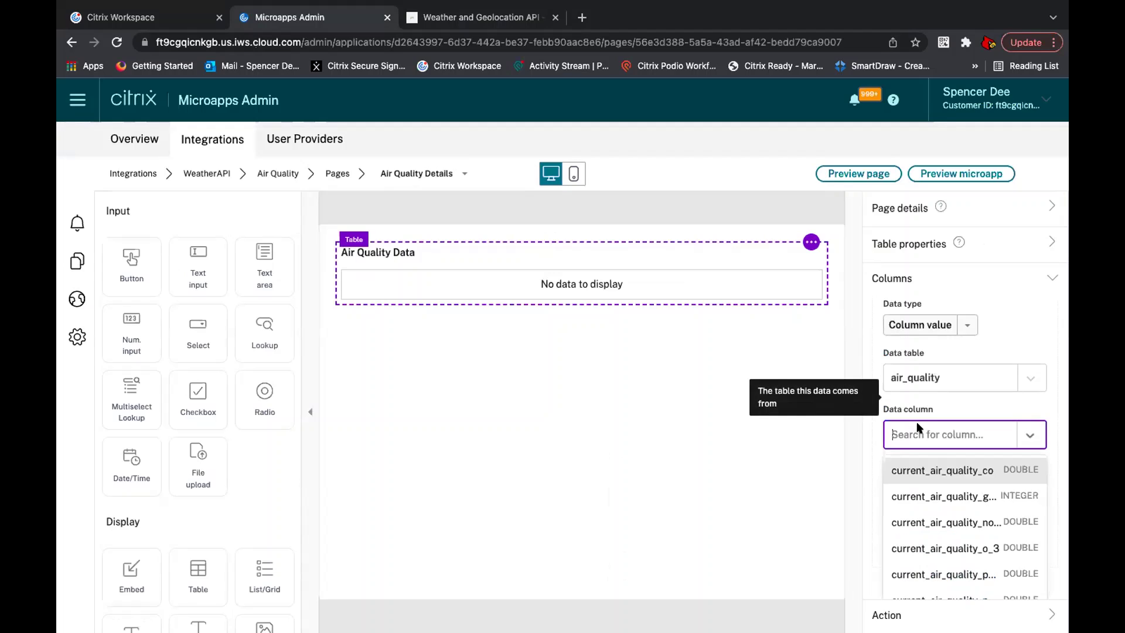
{"action": "left_click", "coordinate": [945, 472]}
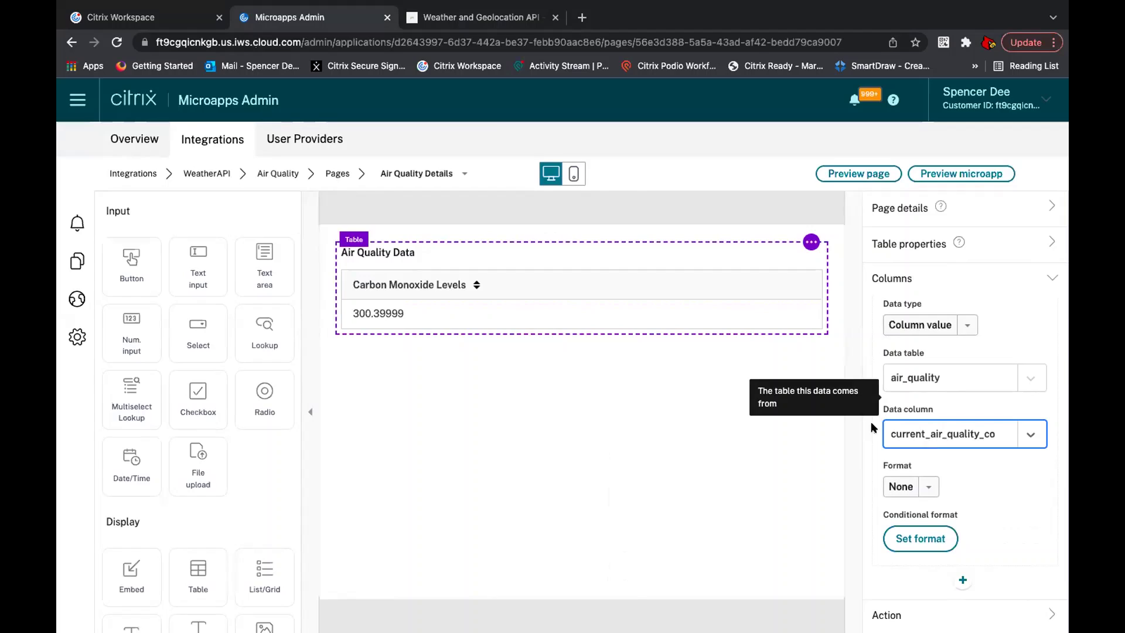
{"action": "left_click", "coordinate": [915, 280]}
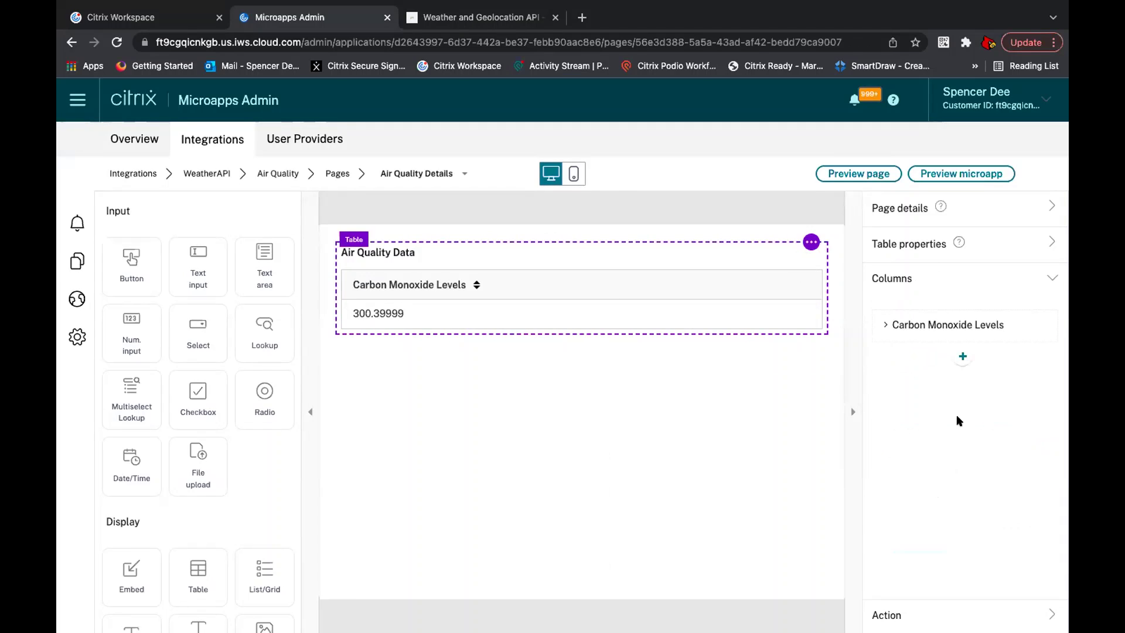
{"action": "left_click", "coordinate": [963, 357]}
Step: Title the second column 'Ozone Levels' after checking the pollutant fields in the docs
{"action": "left_click", "coordinate": [926, 413]}
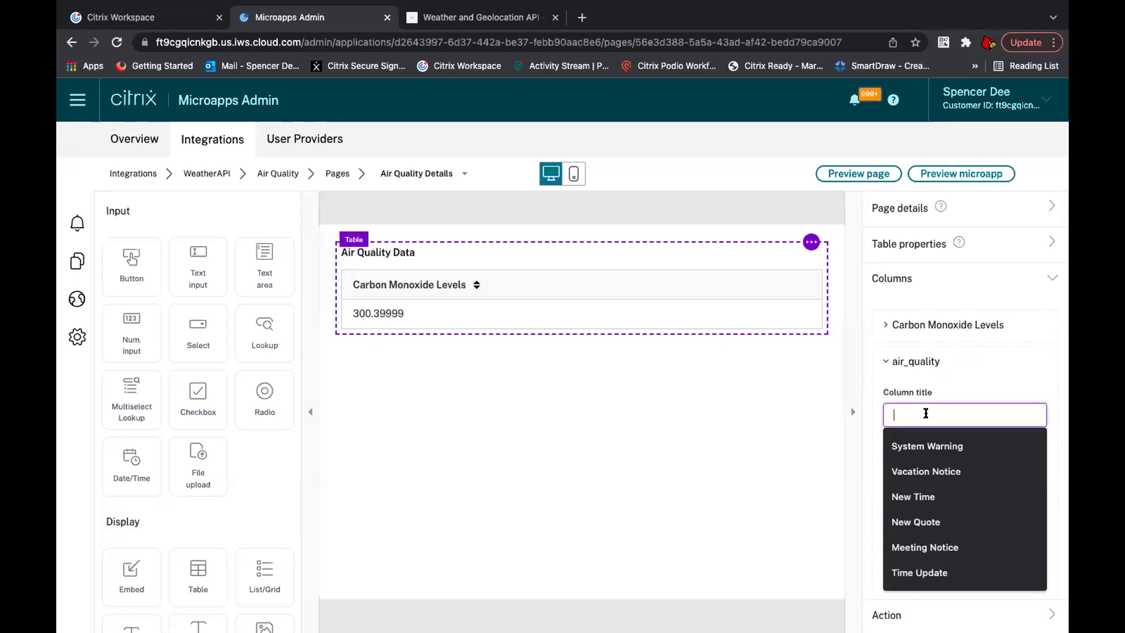
{"action": "left_click", "coordinate": [462, 24]}
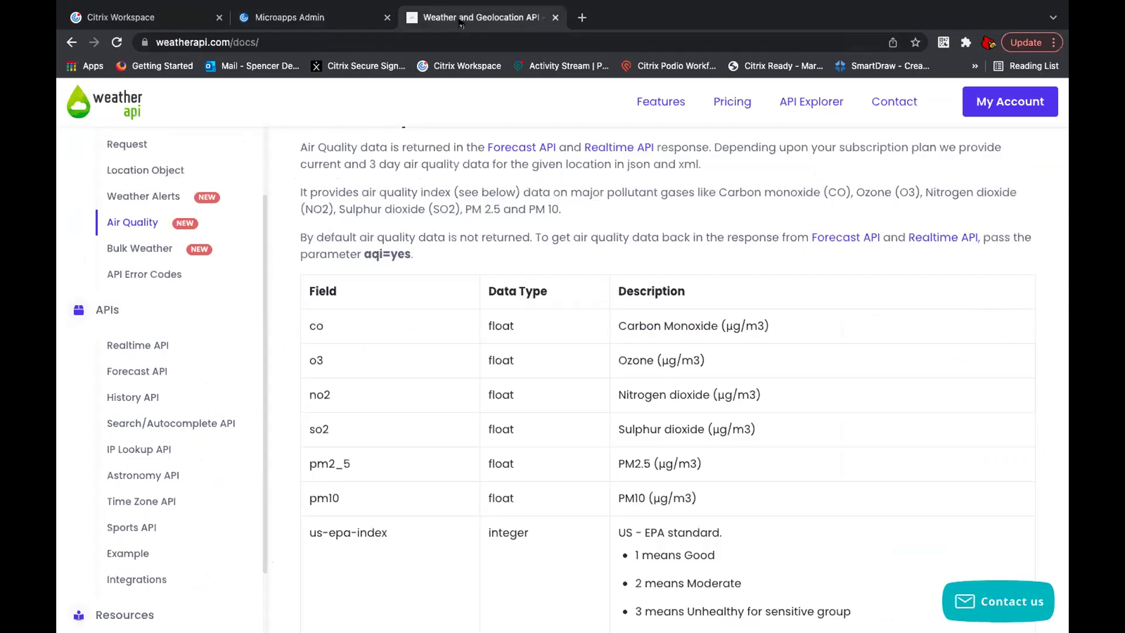
{"action": "scroll", "coordinate": [500, 302], "scroll_direction": "down", "scroll_amount": 1}
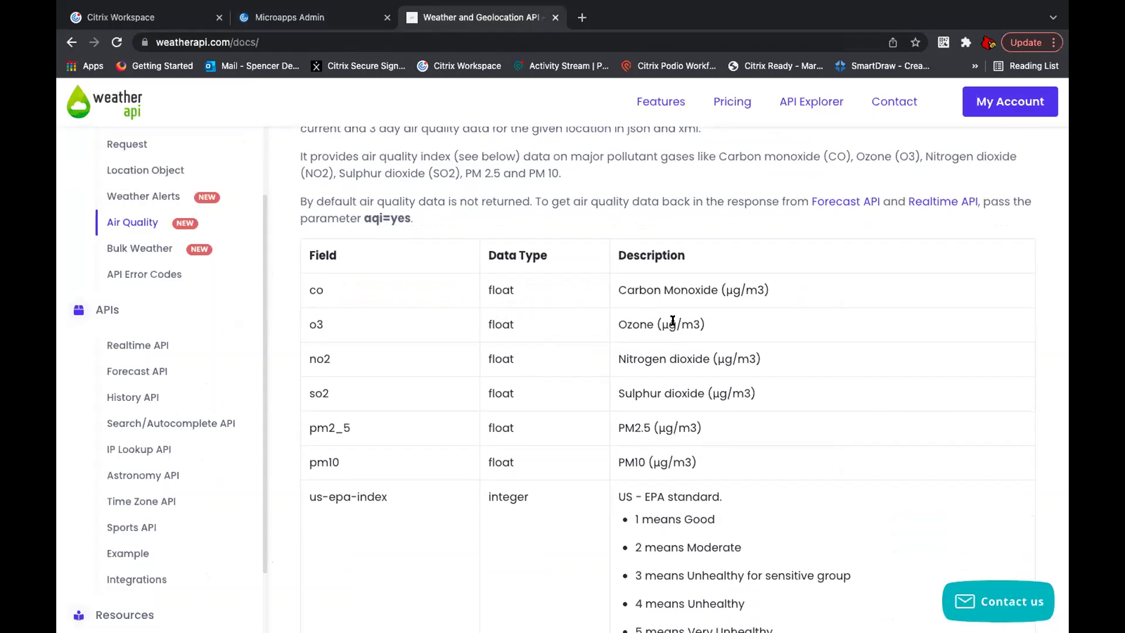
{"action": "left_click", "coordinate": [353, 22]}
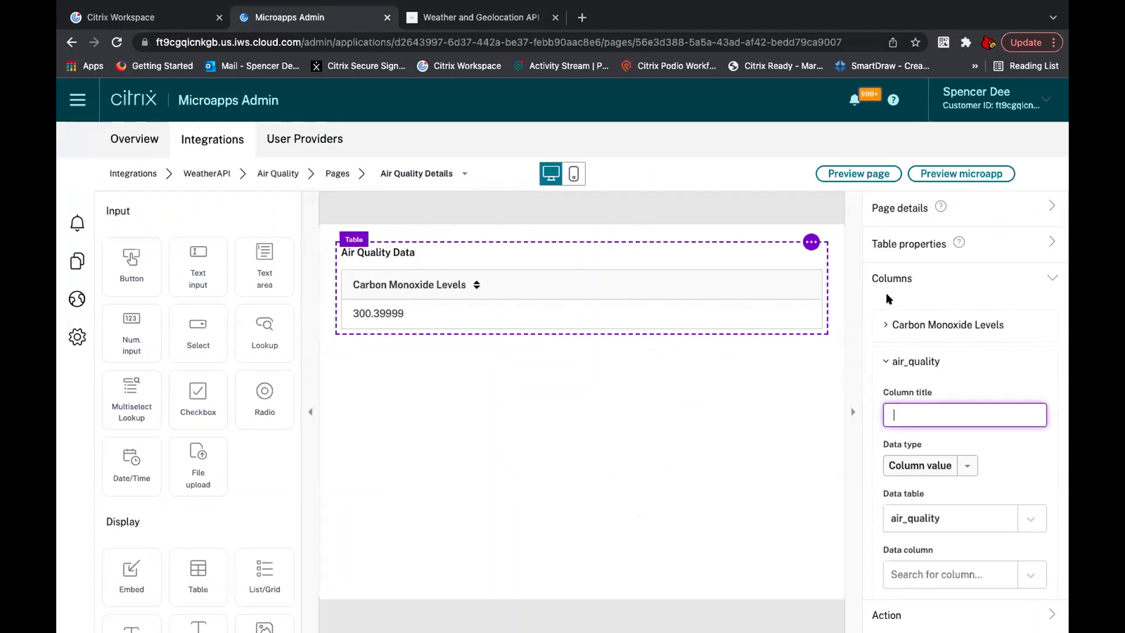
{"action": "type", "text": "Ozone Levels"}
{"action": "left_click", "coordinate": [970, 440]}
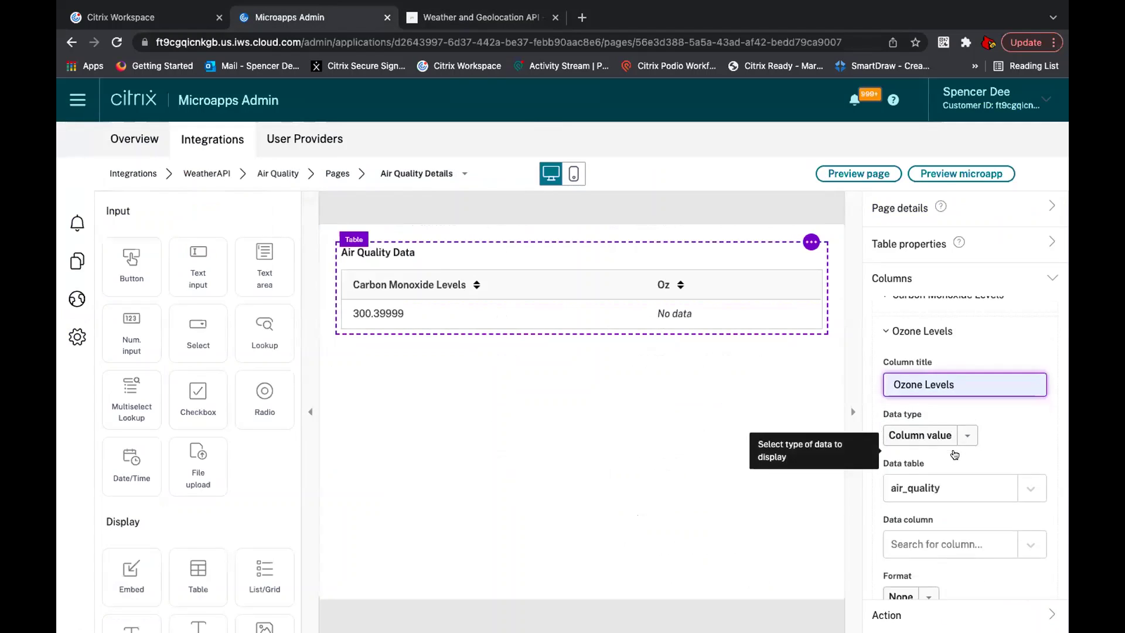
Step: Bind Ozone Levels to current_air_quality_o_3, collapse it, and add a third column
{"action": "scroll", "coordinate": [955, 455], "scroll_direction": "down", "scroll_amount": 1}
{"action": "left_click", "coordinate": [938, 505]}
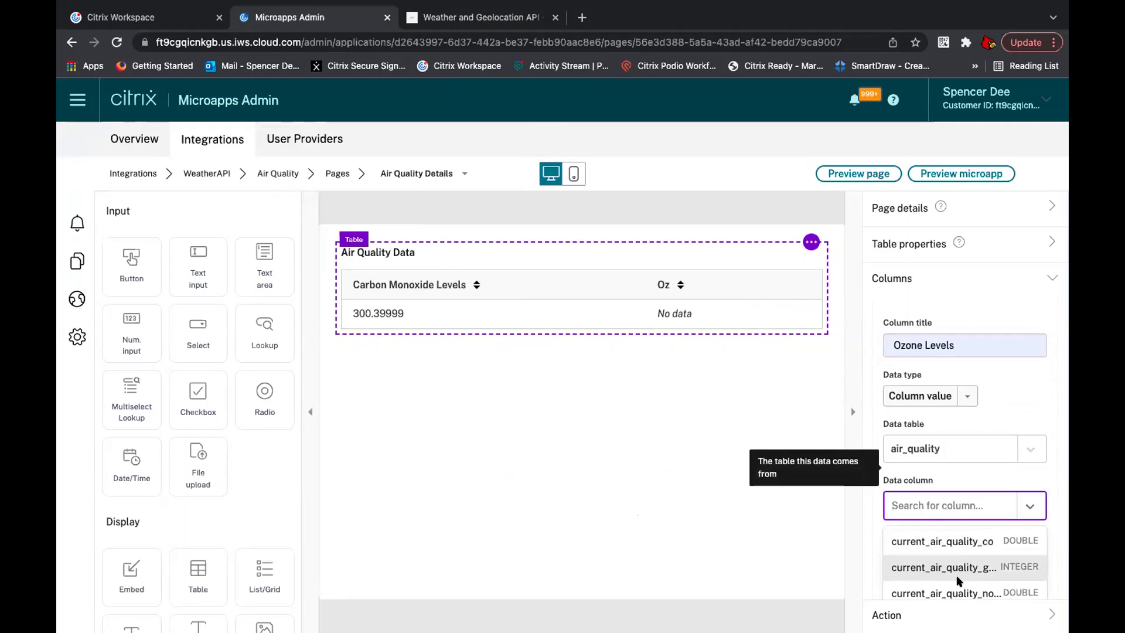
{"action": "scroll", "coordinate": [959, 580], "scroll_direction": "down", "scroll_amount": 3}
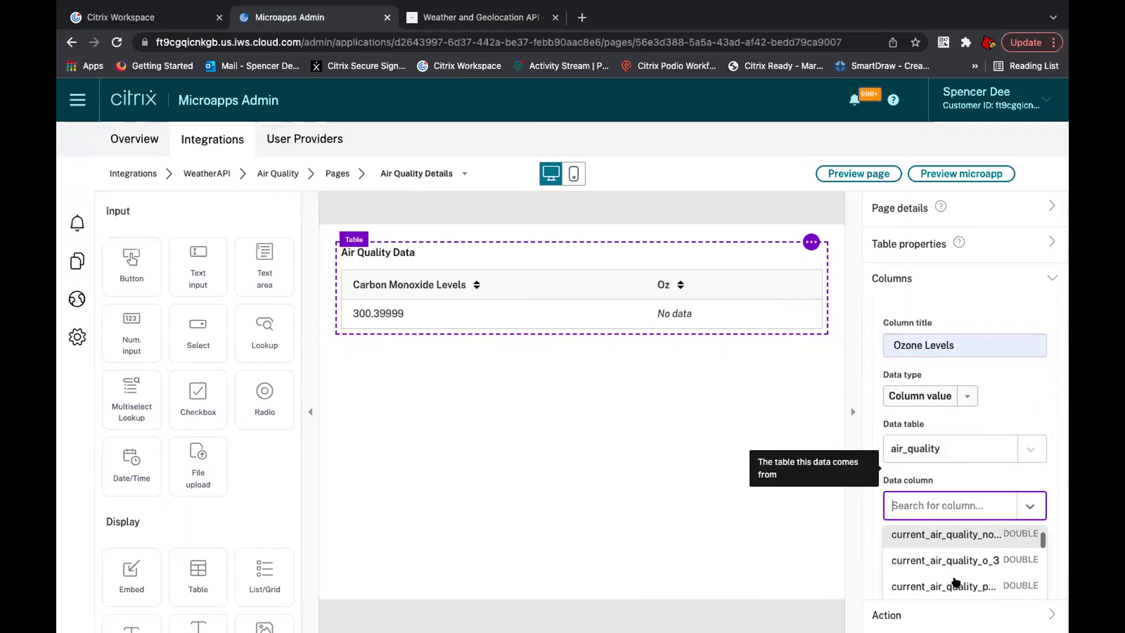
{"action": "left_click", "coordinate": [978, 553]}
{"action": "scroll", "coordinate": [967, 491], "scroll_direction": "down", "scroll_amount": 1}
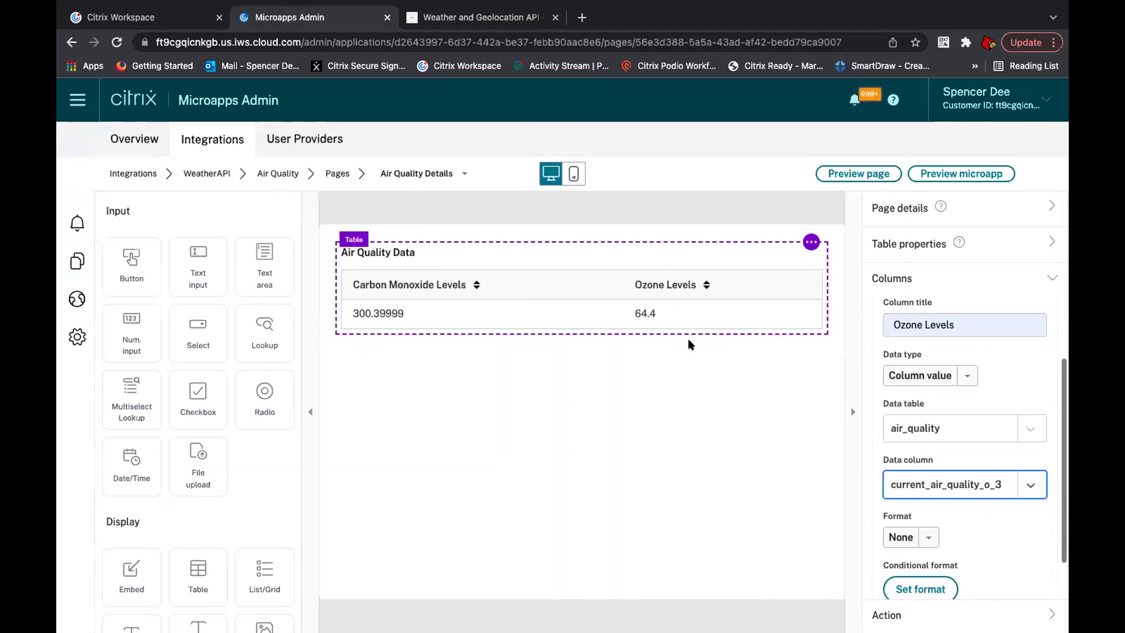
{"action": "scroll", "coordinate": [937, 414], "scroll_direction": "down", "scroll_amount": 1}
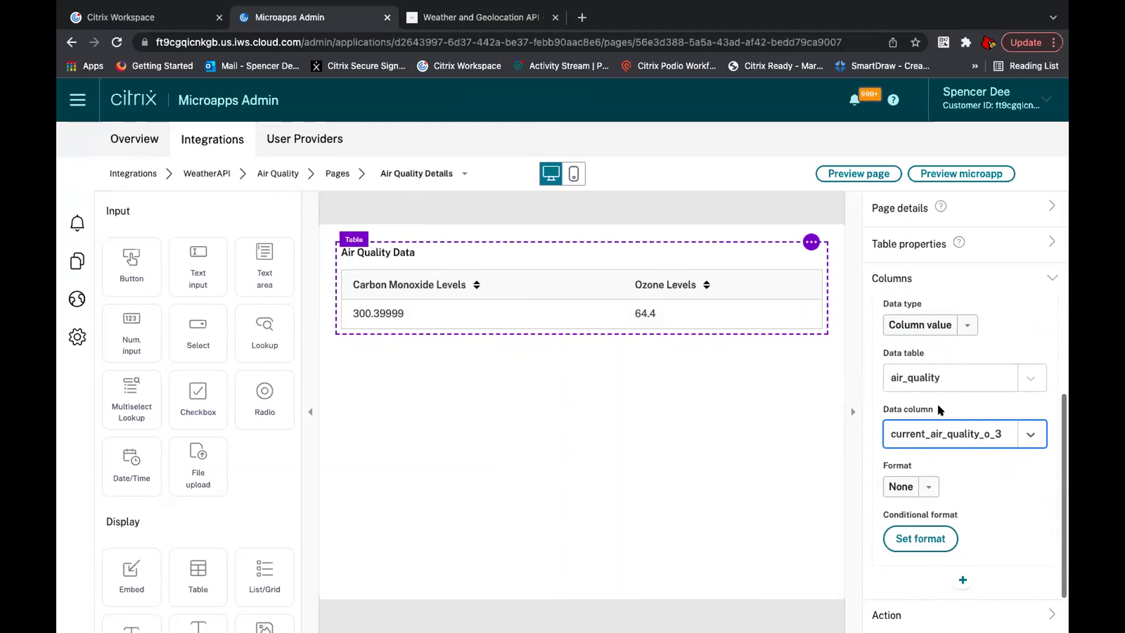
{"action": "scroll", "coordinate": [945, 328], "scroll_direction": "up", "scroll_amount": 2}
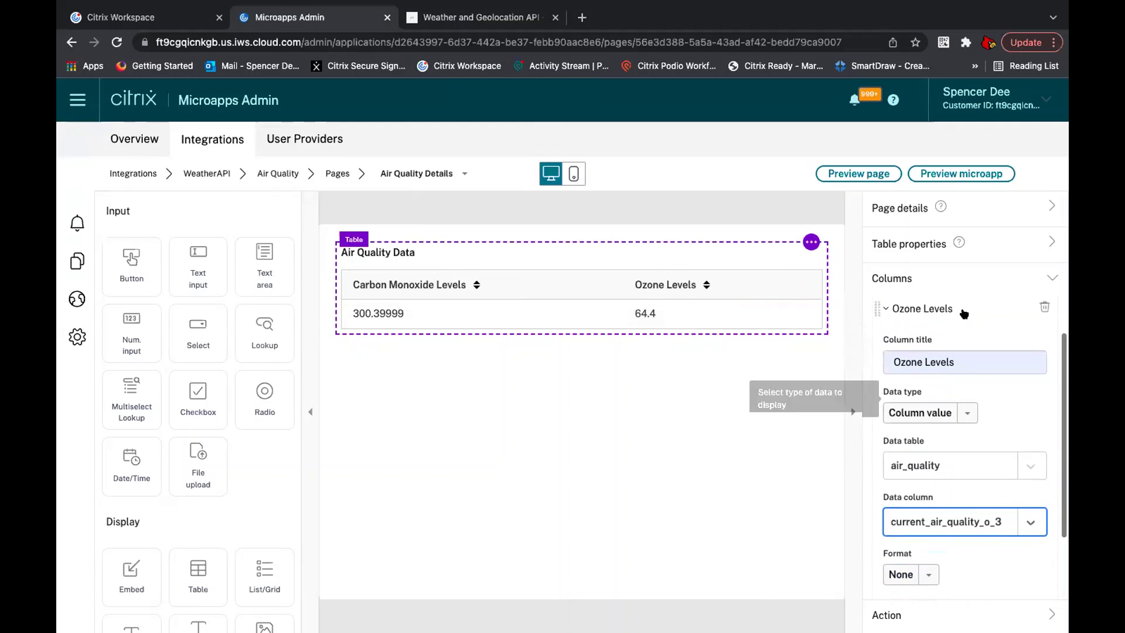
{"action": "left_click", "coordinate": [947, 321]}
{"action": "left_click", "coordinate": [962, 389]}
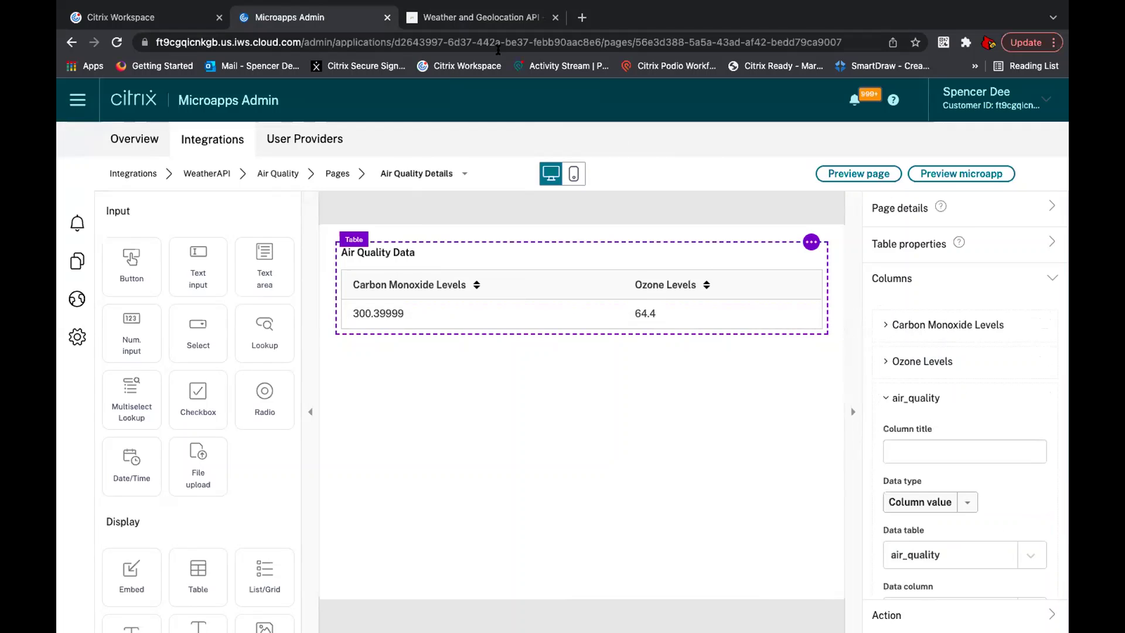
Step: Title the third column 'US EPA Index' after reviewing the air quality fields in the docs
{"action": "left_click", "coordinate": [479, 17]}
{"action": "scroll", "coordinate": [553, 438], "scroll_direction": "down", "scroll_amount": 2}
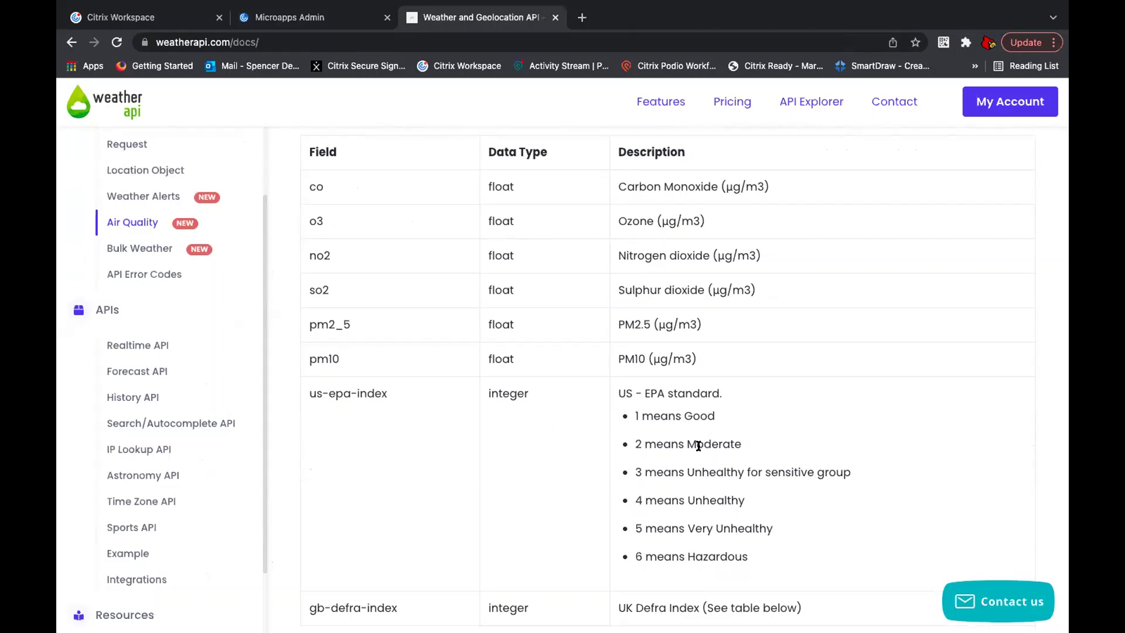
{"action": "left_click", "coordinate": [318, 20]}
{"action": "left_click", "coordinate": [952, 449]}
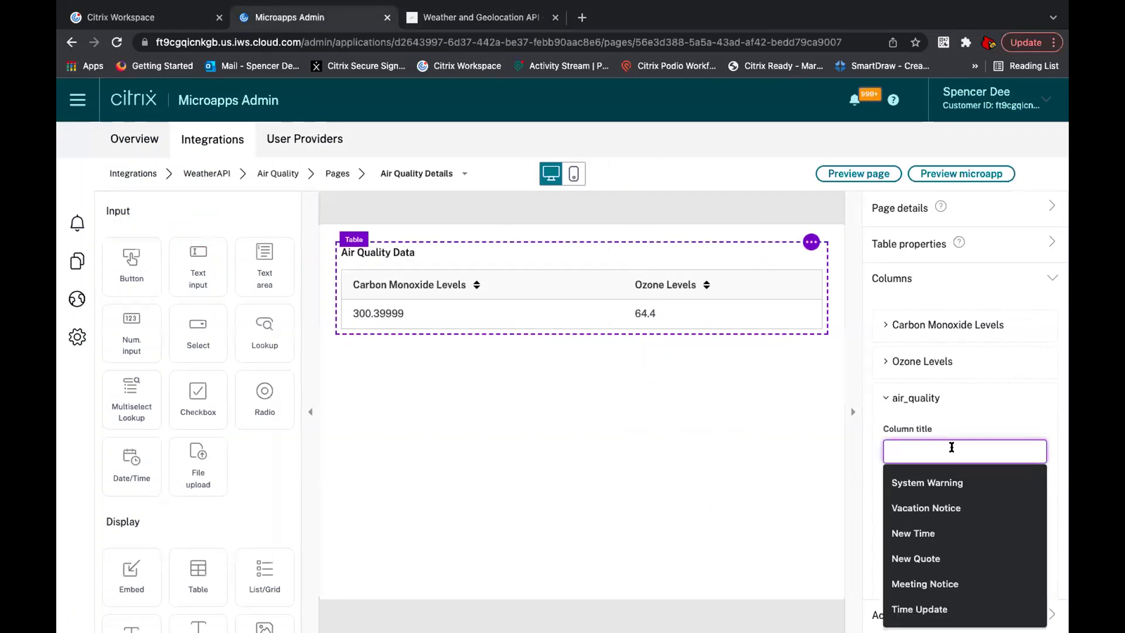
{"action": "type", "text": "Us"}
{"action": "left_click", "coordinate": [986, 488]}
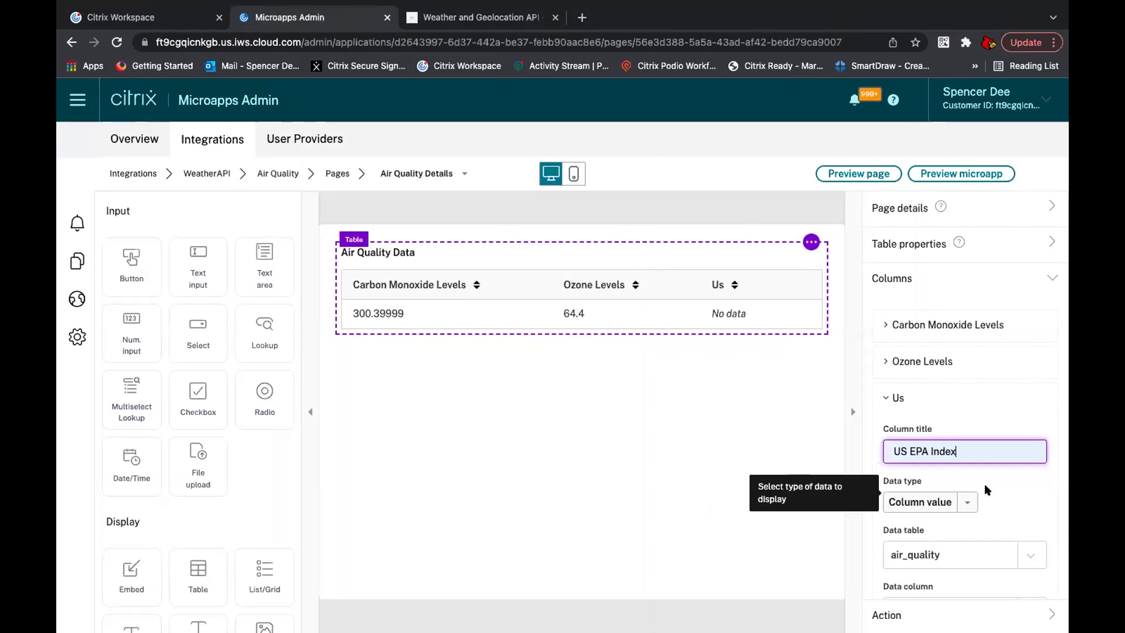
Step: Bind US EPA Index to the us_epa data column and collapse its settings
{"action": "scroll", "coordinate": [986, 490], "scroll_direction": "down", "scroll_amount": 2}
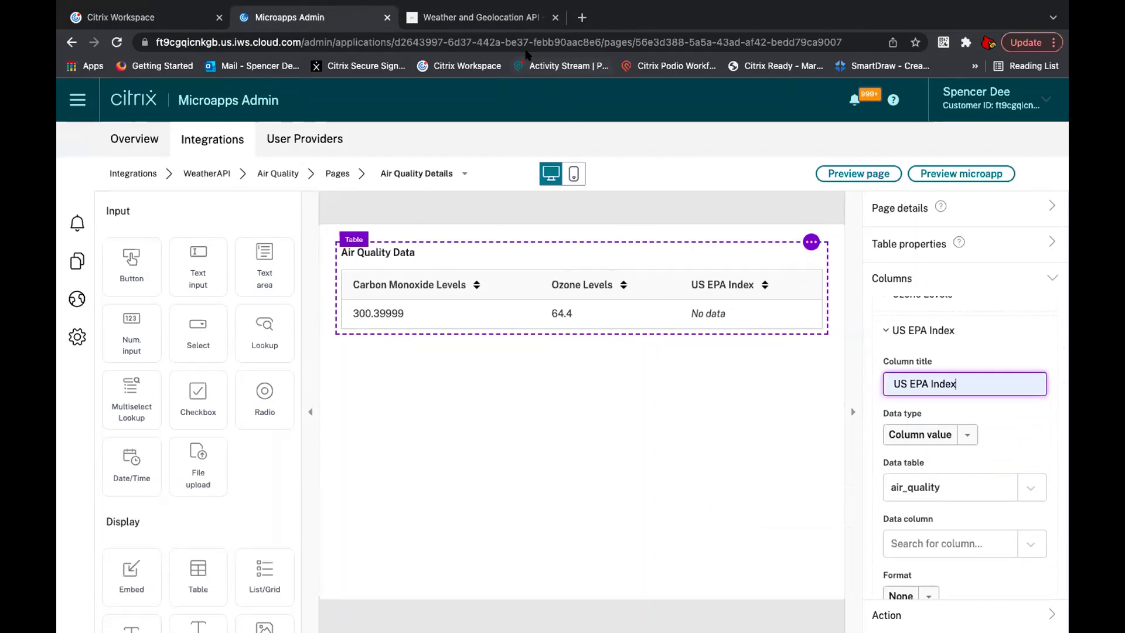
{"action": "left_click", "coordinate": [515, 22]}
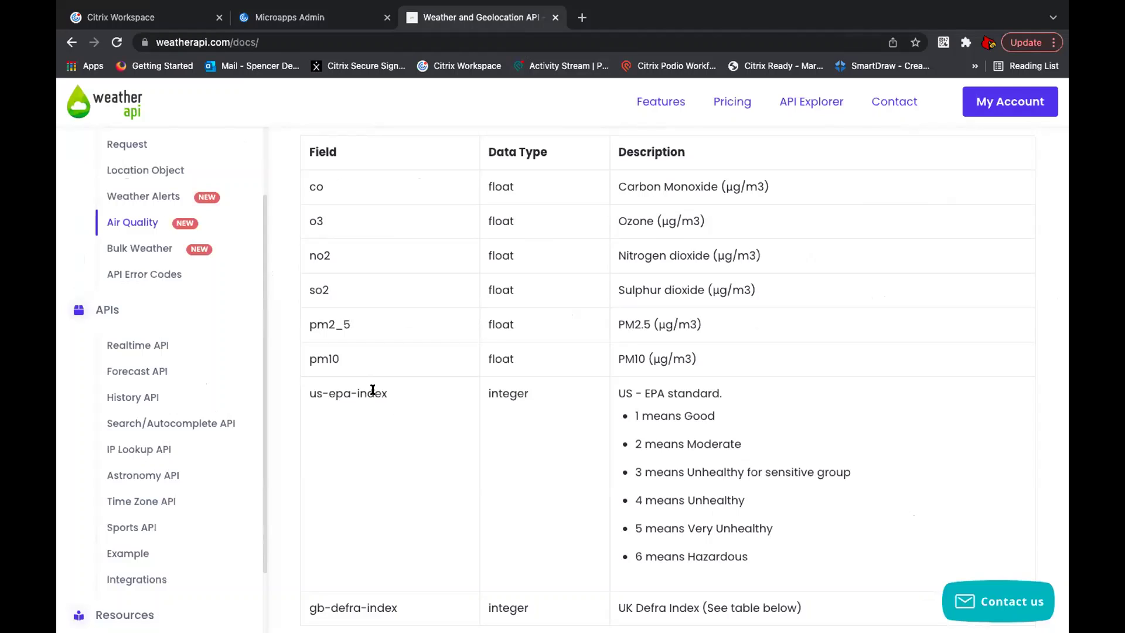
{"action": "left_click", "coordinate": [317, 17]}
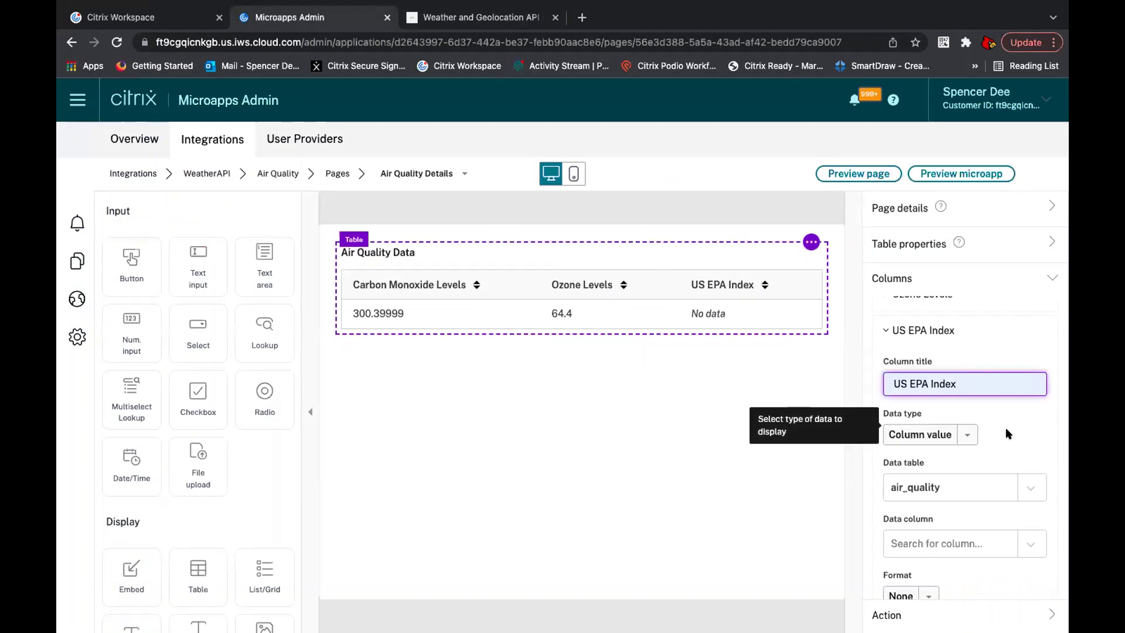
{"action": "scroll", "coordinate": [997, 445], "scroll_direction": "down", "scroll_amount": 2}
{"action": "left_click", "coordinate": [992, 460]}
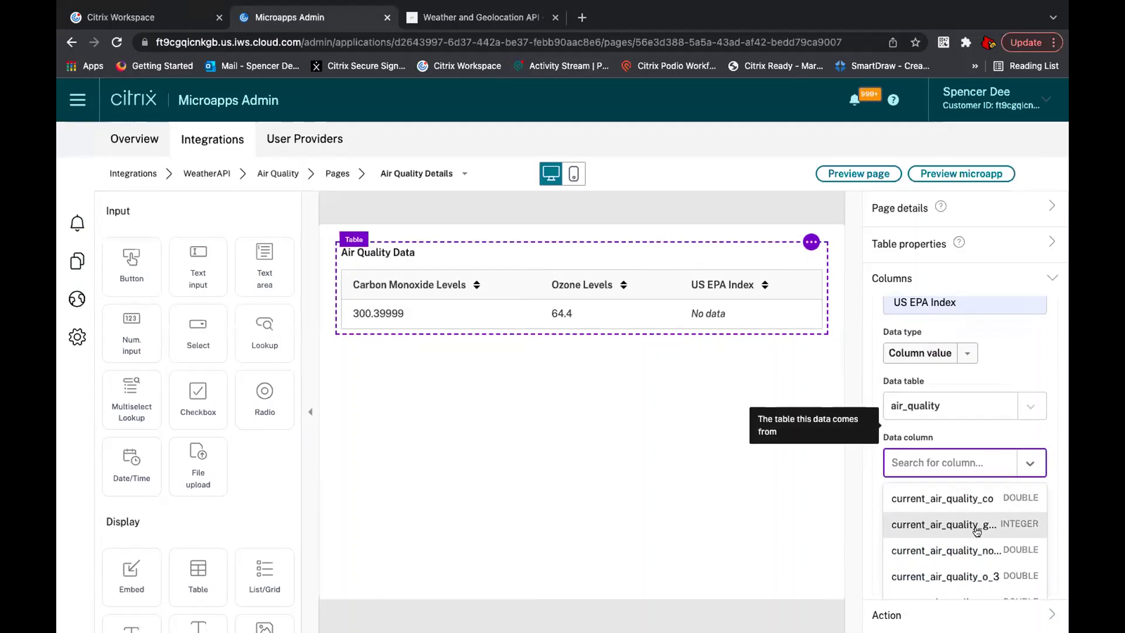
{"action": "scroll", "coordinate": [977, 531], "scroll_direction": "down", "scroll_amount": 2}
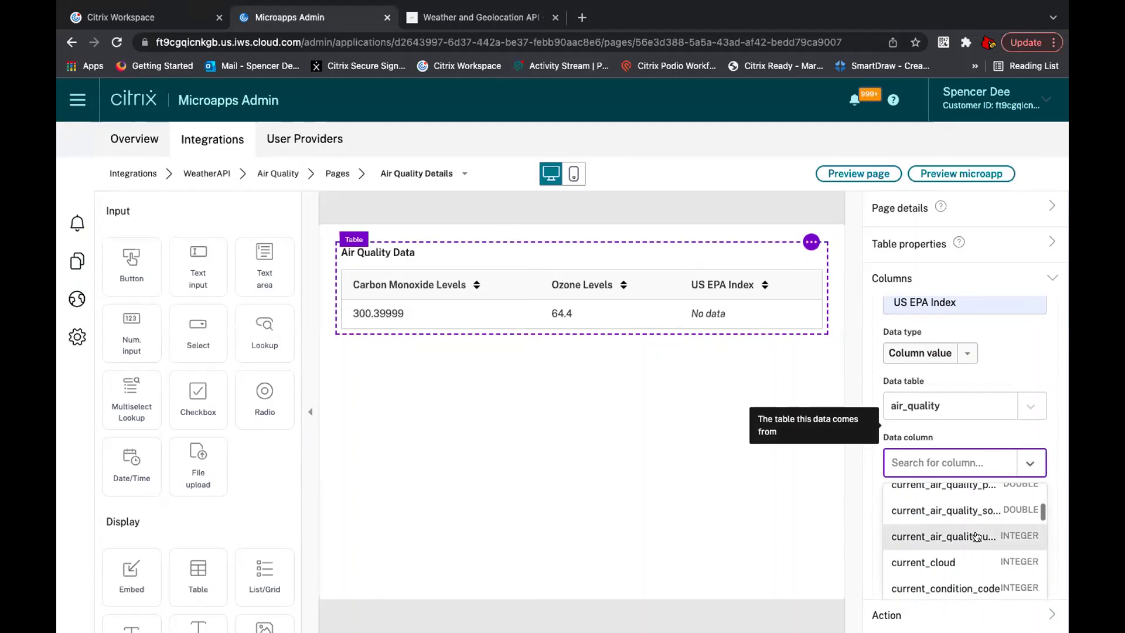
{"action": "left_click", "coordinate": [977, 537]}
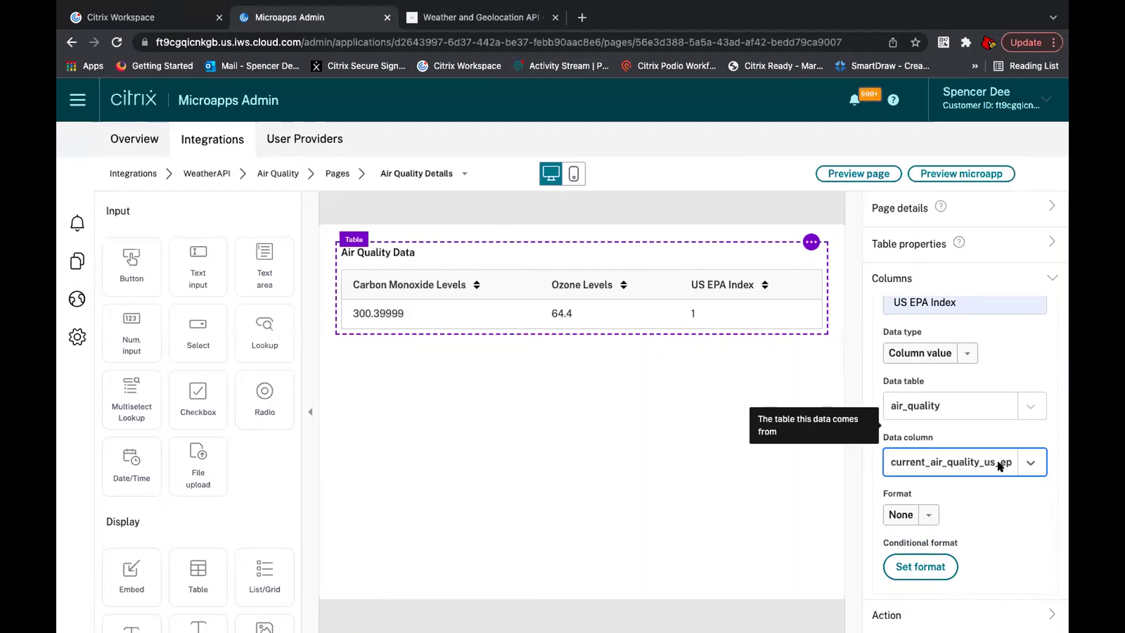
{"action": "scroll", "coordinate": [998, 464], "scroll_direction": "down", "scroll_amount": 1}
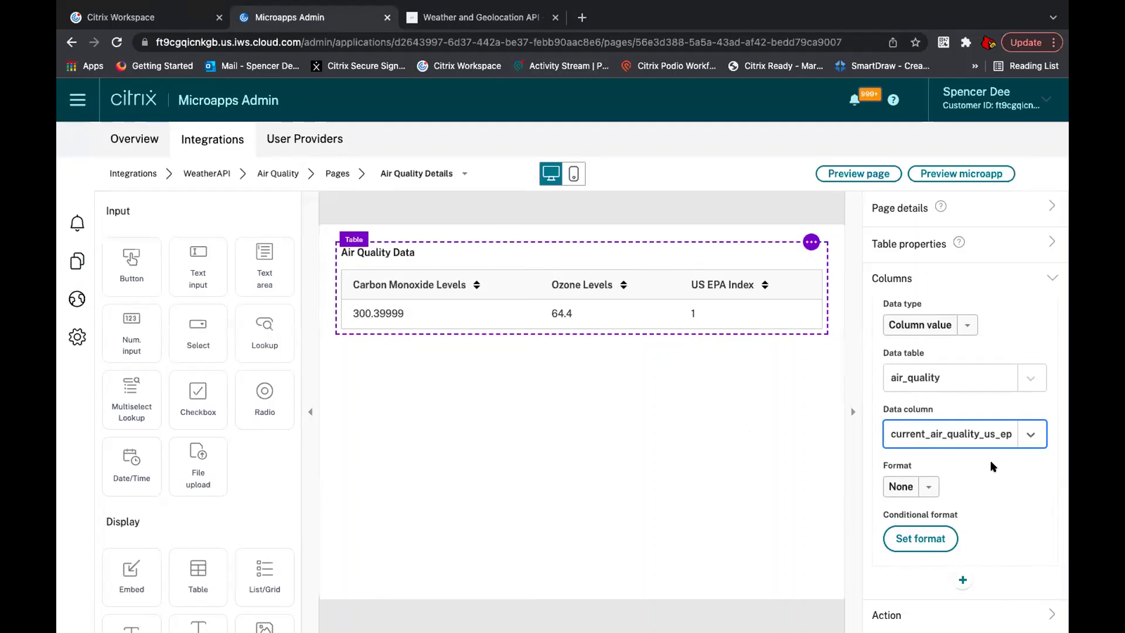
{"action": "scroll", "coordinate": [990, 461], "scroll_direction": "up", "scroll_amount": 3}
{"action": "left_click", "coordinate": [938, 307]}
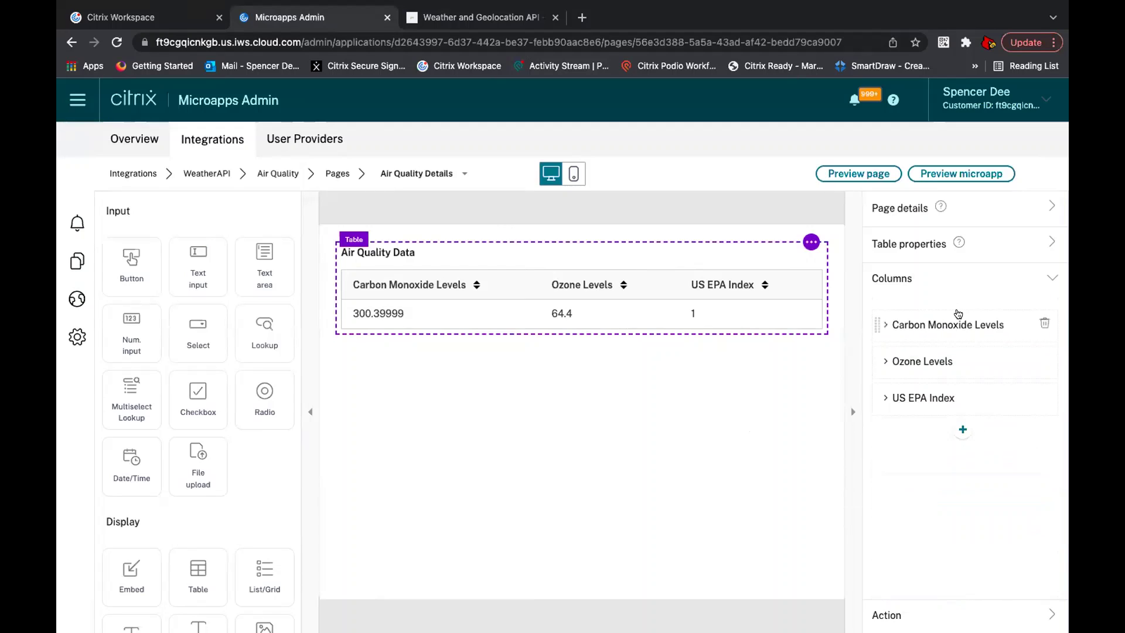
Step: Try Decimal and Integer formats on Ozone Levels, reset Format to None, and return to Pages
{"action": "left_click", "coordinate": [950, 363]}
{"action": "scroll", "coordinate": [960, 451], "scroll_direction": "down", "scroll_amount": 4}
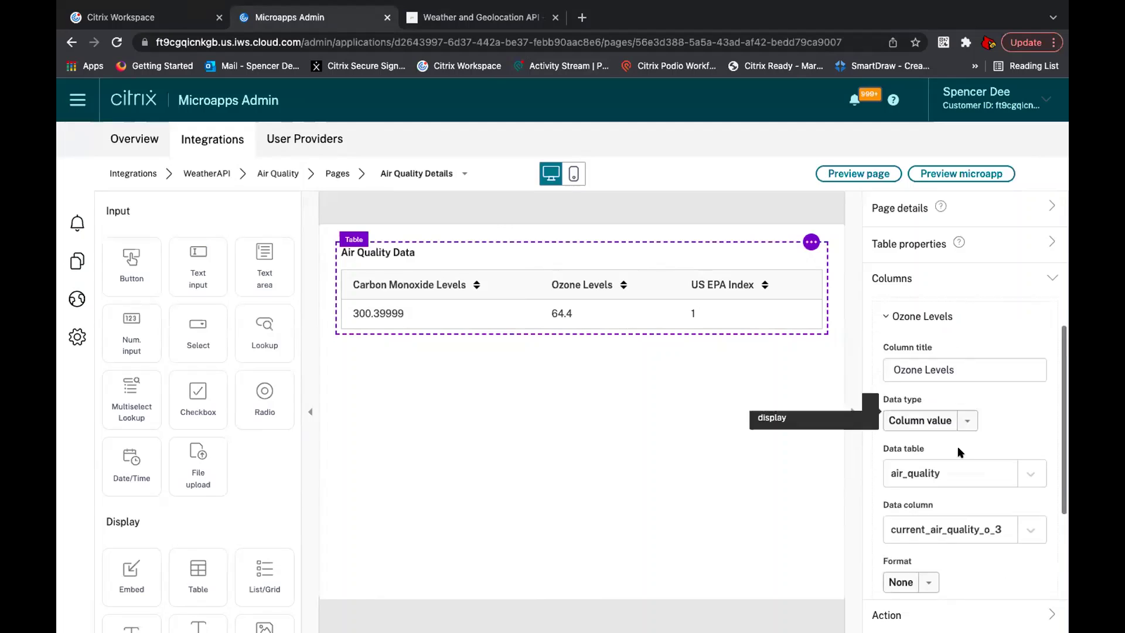
{"action": "left_click", "coordinate": [933, 486]}
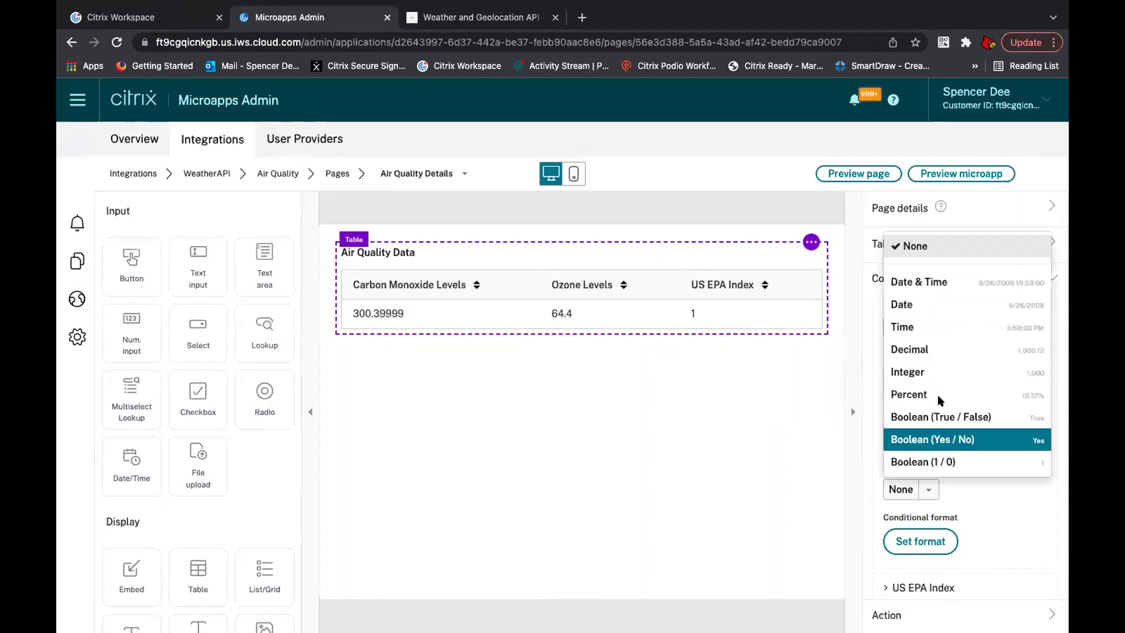
{"action": "left_click", "coordinate": [950, 348]}
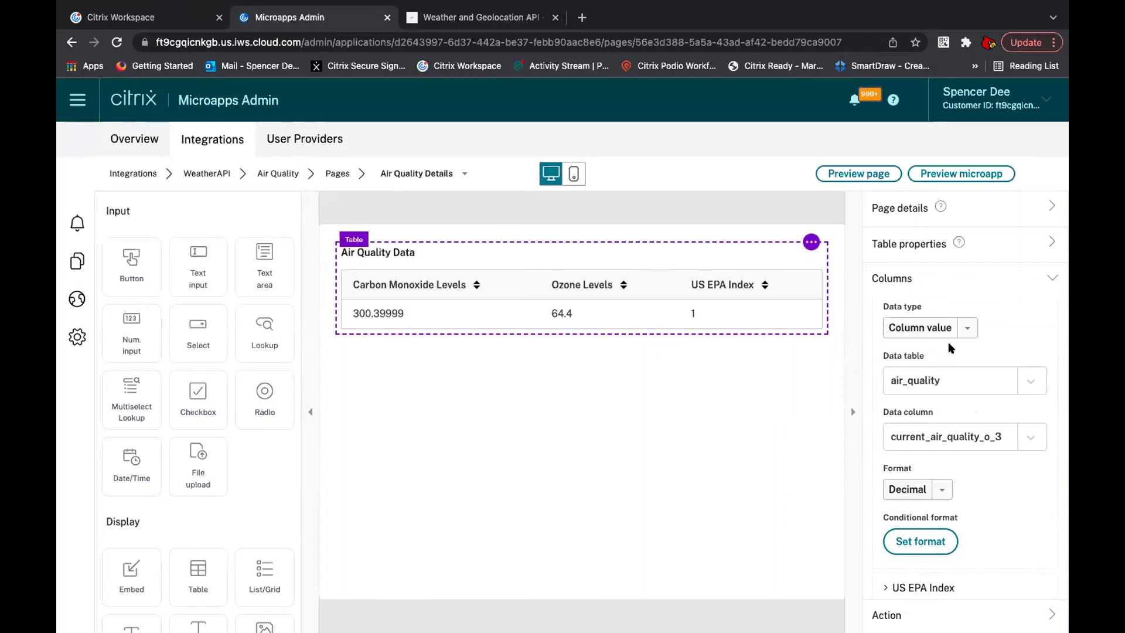
{"action": "left_click", "coordinate": [936, 491]}
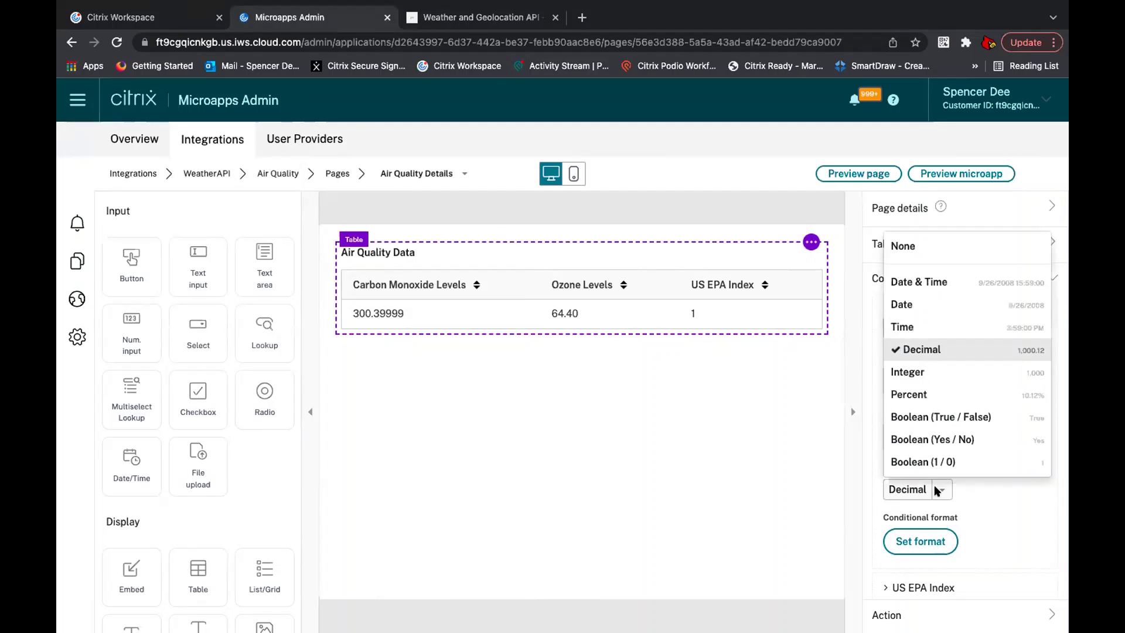
{"action": "left_click", "coordinate": [953, 372]}
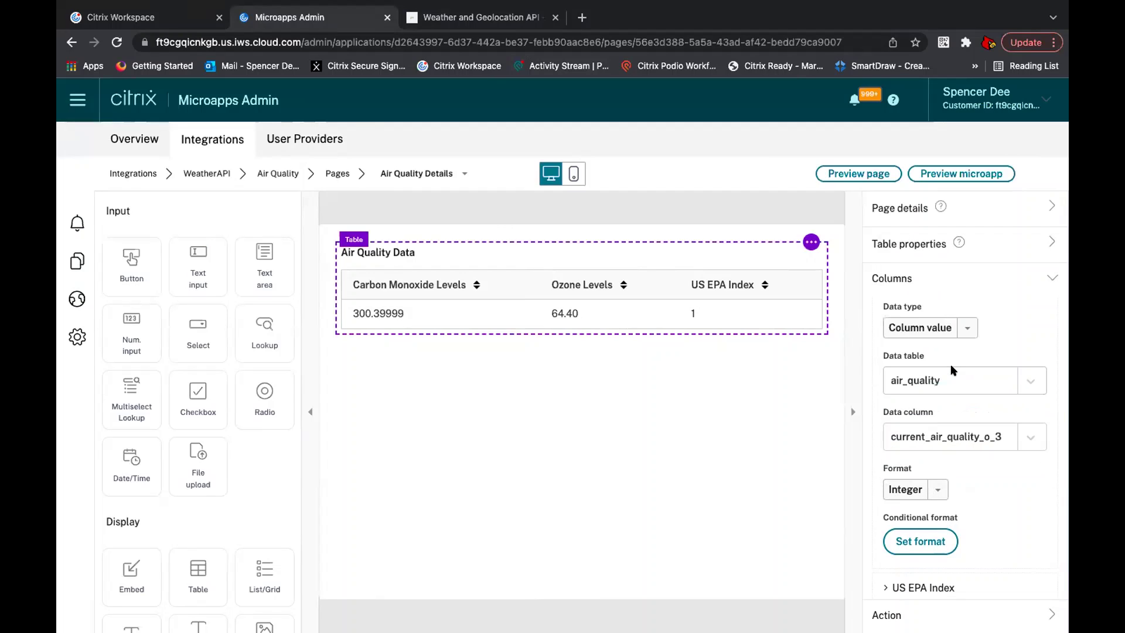
{"action": "left_click", "coordinate": [924, 488]}
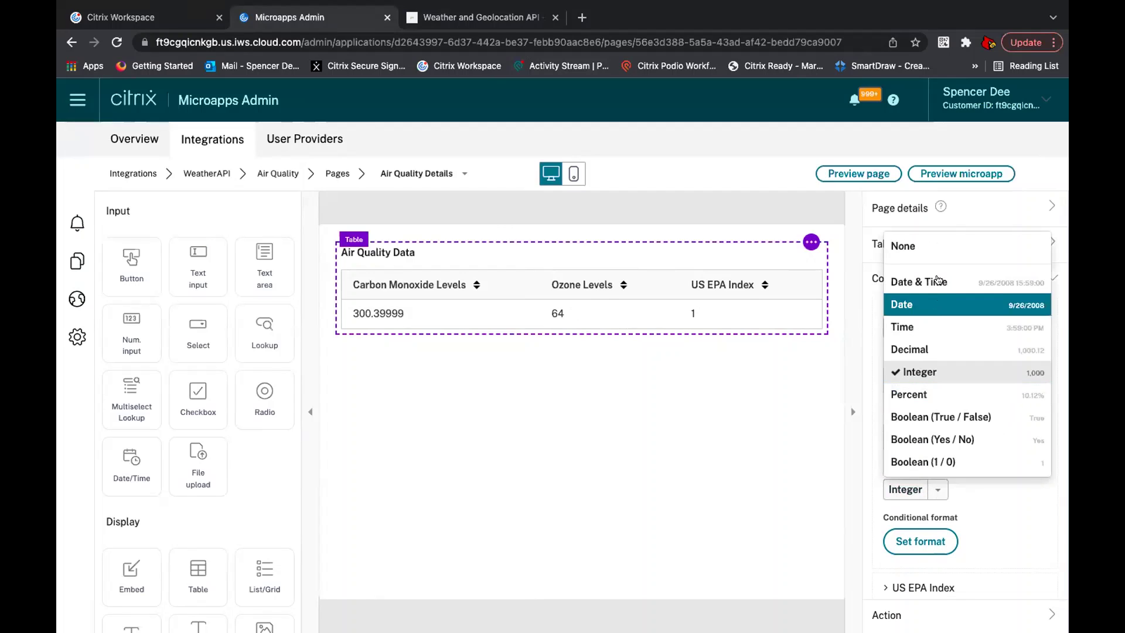
{"action": "left_click", "coordinate": [937, 257]}
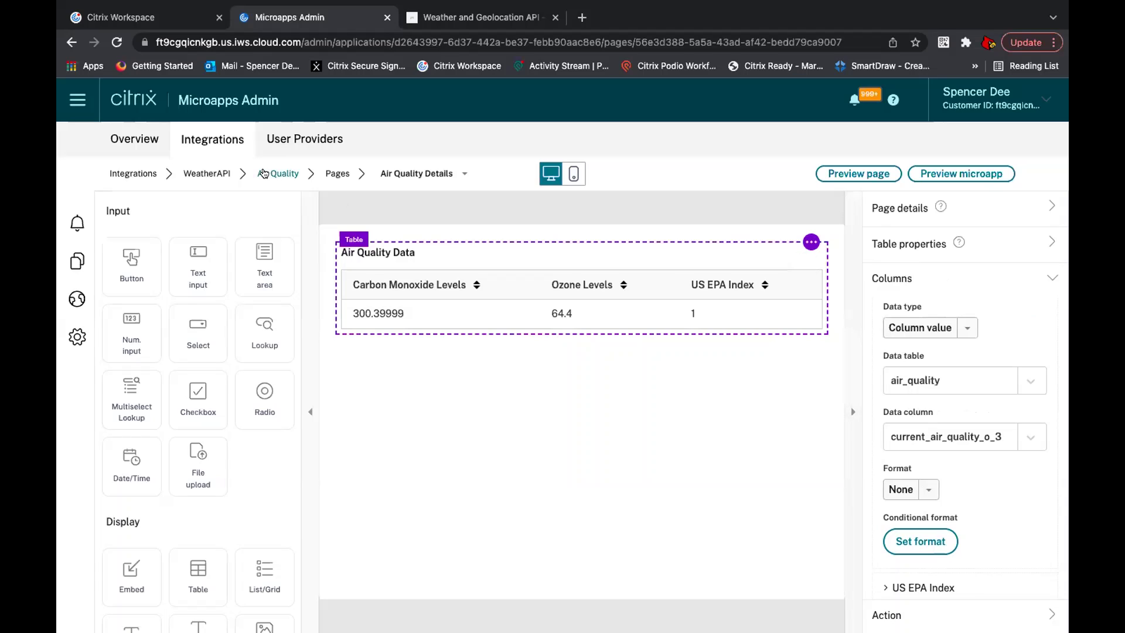
{"action": "left_click", "coordinate": [292, 175]}
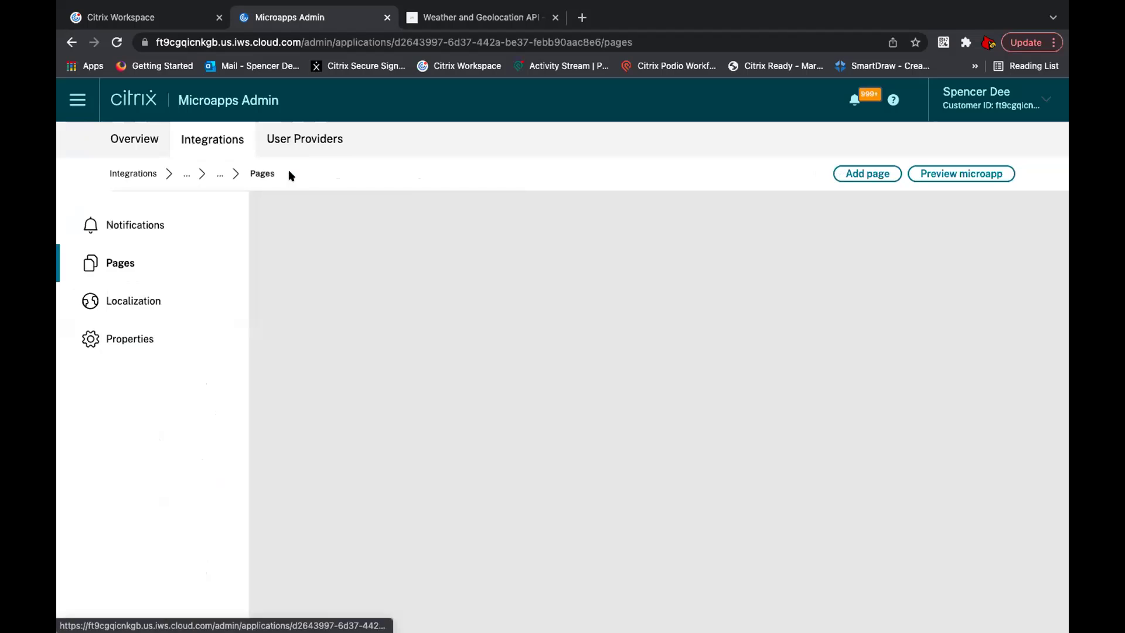
Step: Allow Air Quality to be used as an action, save the properties, and reload Workspace home
{"action": "left_click", "coordinate": [166, 345]}
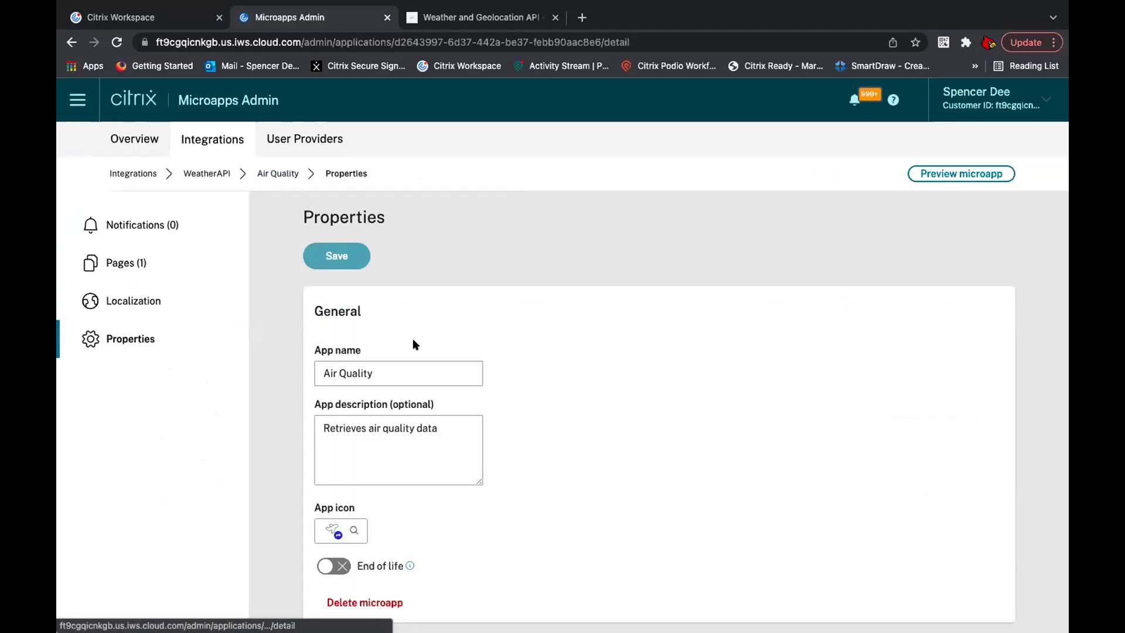
{"action": "scroll", "coordinate": [414, 341], "scroll_direction": "down", "scroll_amount": 2}
{"action": "scroll", "coordinate": [414, 341], "scroll_direction": "down", "scroll_amount": 2}
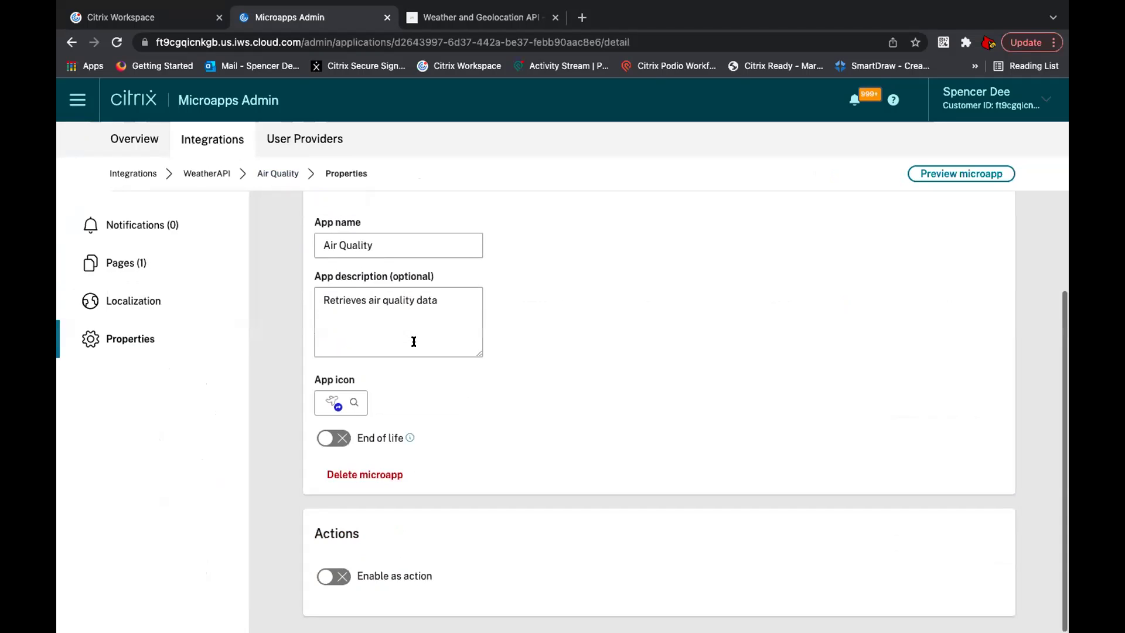
{"action": "left_click", "coordinate": [337, 572]}
{"action": "scroll", "coordinate": [487, 489], "scroll_direction": "down", "scroll_amount": 2}
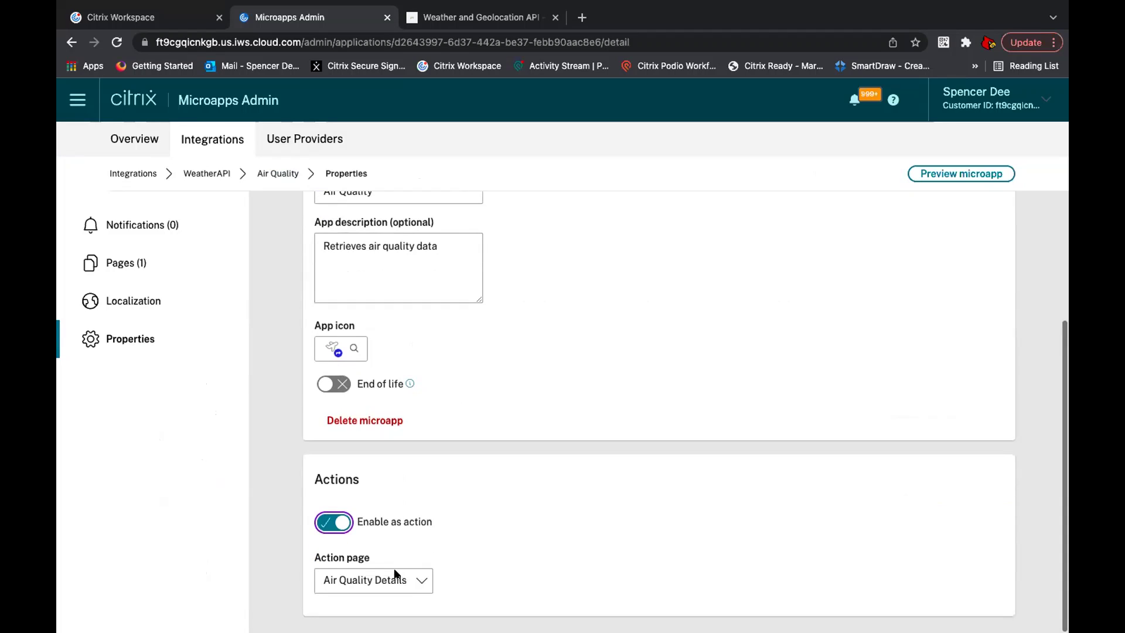
{"action": "scroll", "coordinate": [419, 540], "scroll_direction": "up", "scroll_amount": 6}
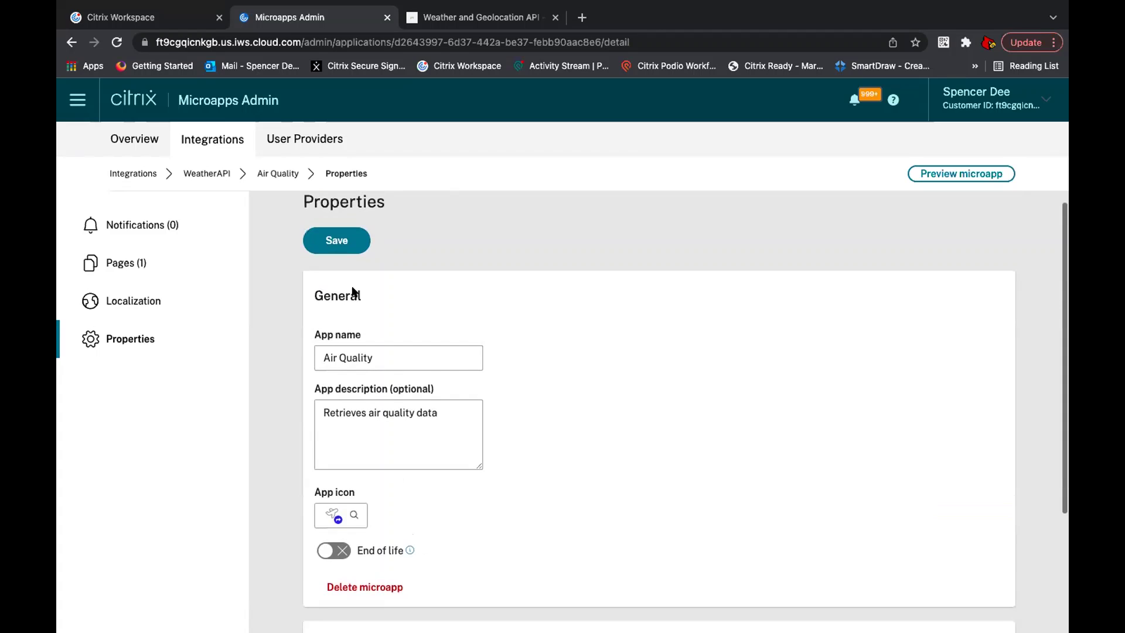
{"action": "left_click", "coordinate": [341, 251]}
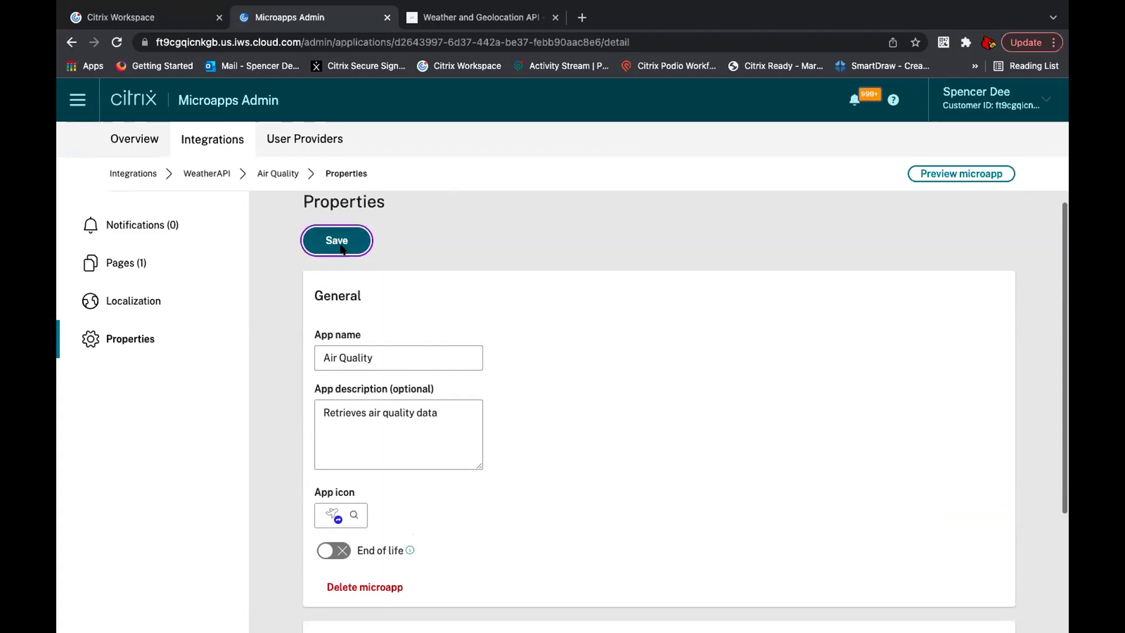
{"action": "left_click", "coordinate": [139, 16]}
{"action": "left_click", "coordinate": [120, 116]}
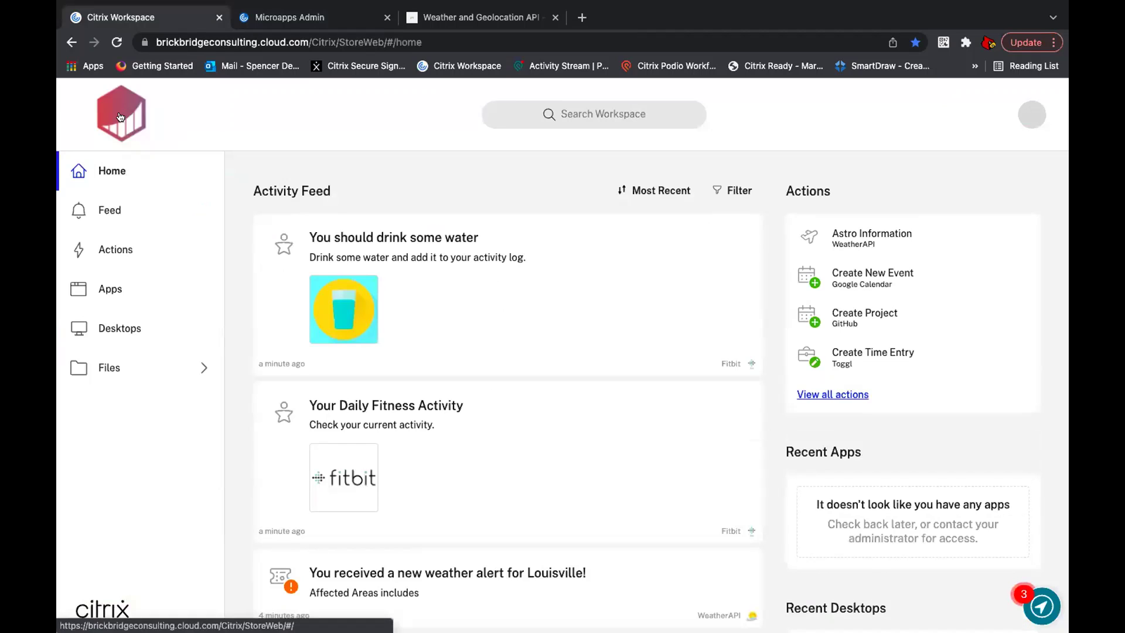
Step: Run the WeatherAPI Air Quality action in Workspace, confirming values 300.39999, 64.4 and 1
{"action": "left_click", "coordinate": [120, 115]}
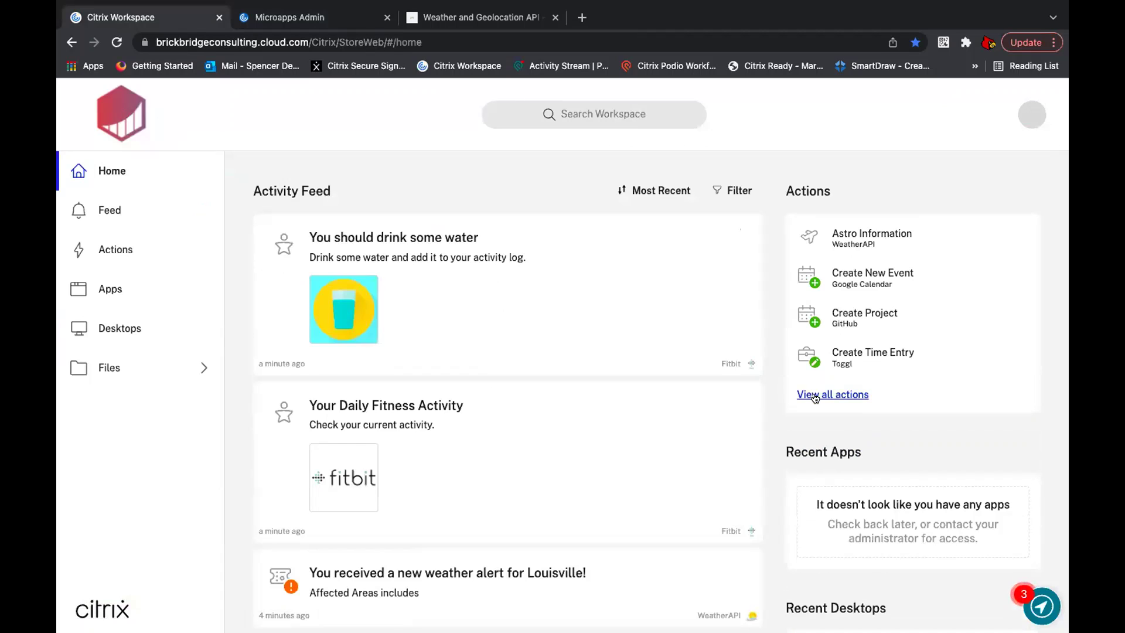
{"action": "left_click", "coordinate": [815, 395]}
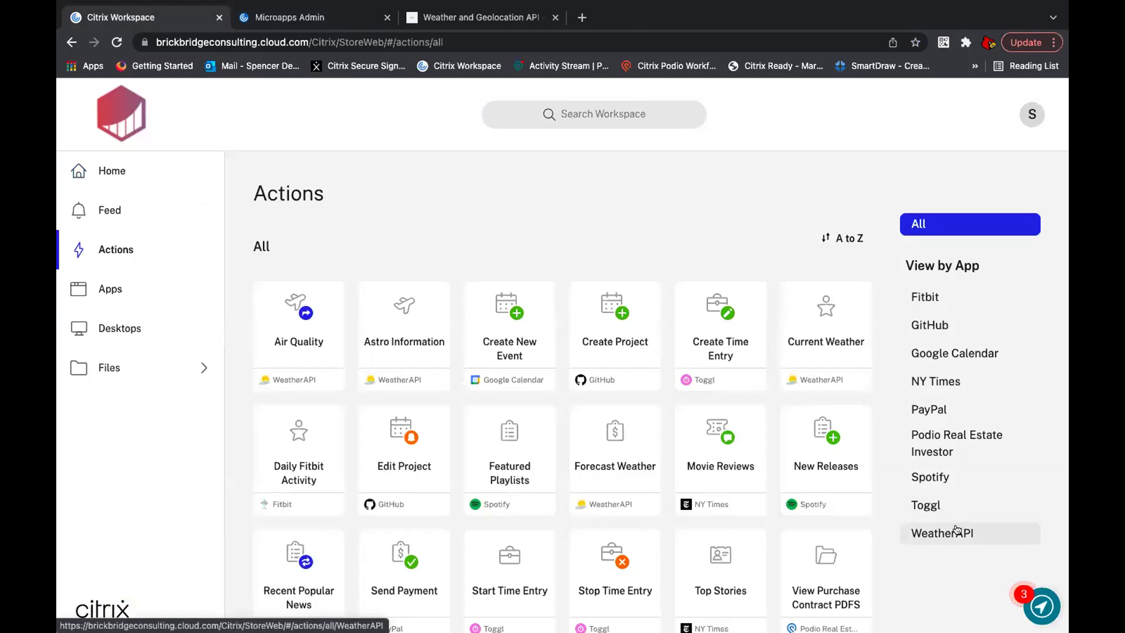
{"action": "left_click", "coordinate": [958, 528]}
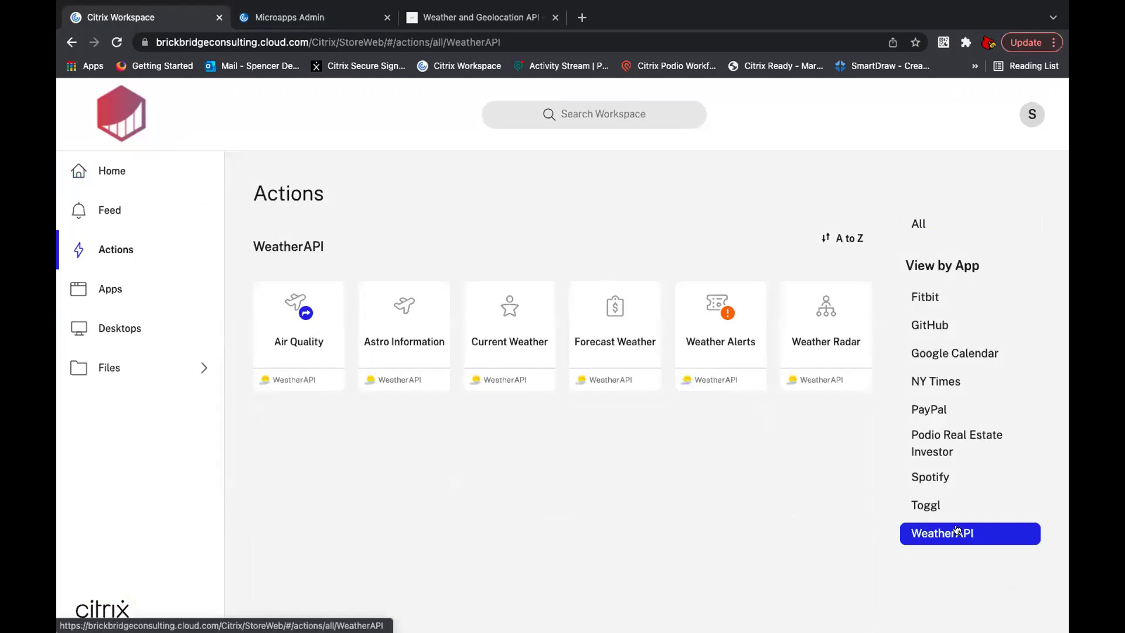
{"action": "left_click", "coordinate": [278, 299]}
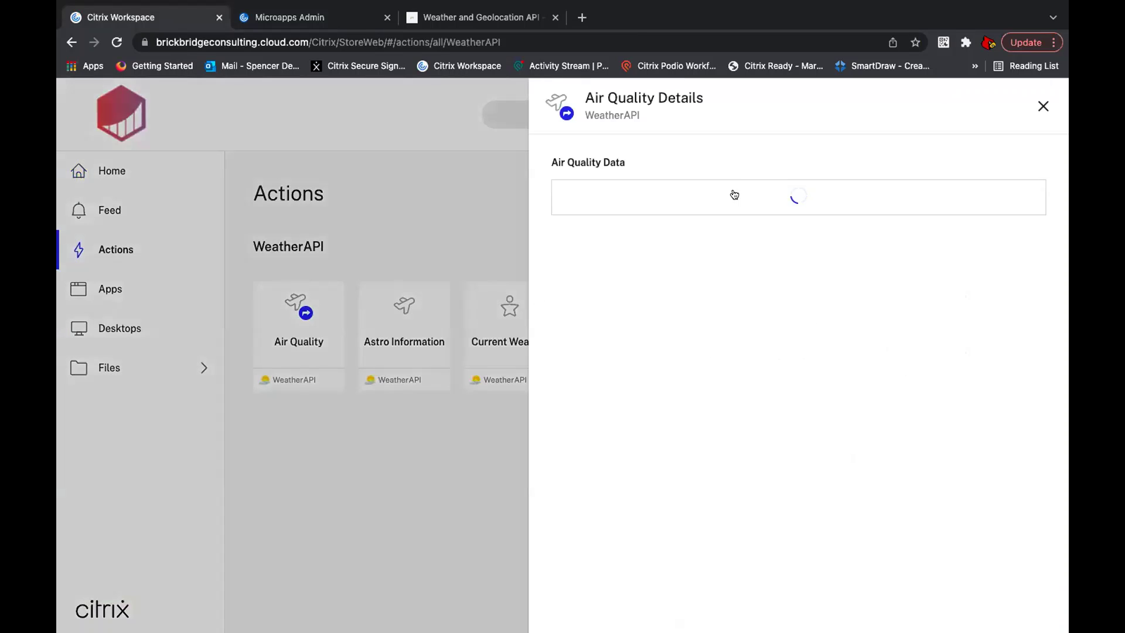
{"action": "left_click", "coordinate": [1041, 104]}
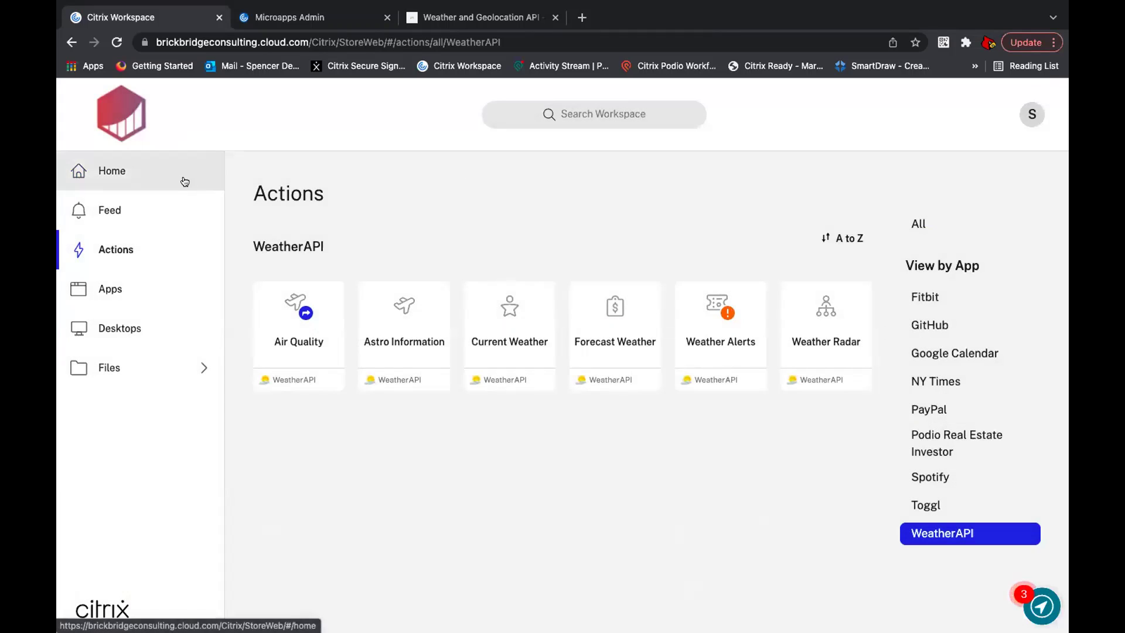
{"action": "left_click", "coordinate": [181, 181]}
{"action": "left_click", "coordinate": [318, 18]}
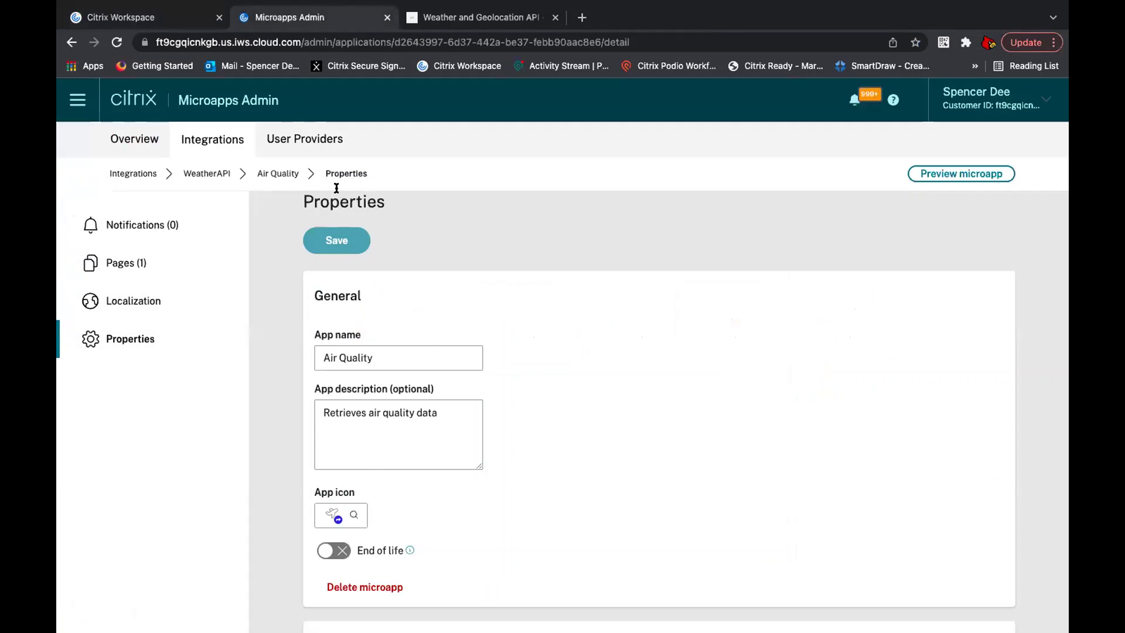
Step: Save the Air Quality microapp properties
{"action": "scroll", "coordinate": [377, 406], "scroll_direction": "down", "scroll_amount": 3}
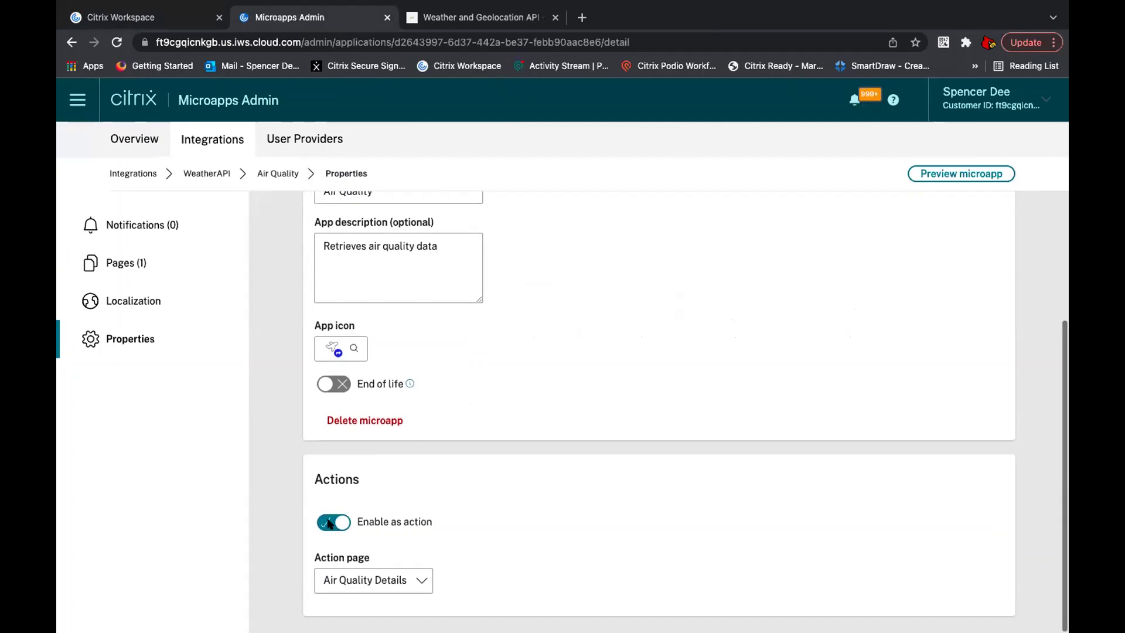
{"action": "scroll", "coordinate": [417, 483], "scroll_direction": "up", "scroll_amount": 1}
{"action": "scroll", "coordinate": [417, 483], "scroll_direction": "up", "scroll_amount": 3}
{"action": "left_click", "coordinate": [316, 257]}
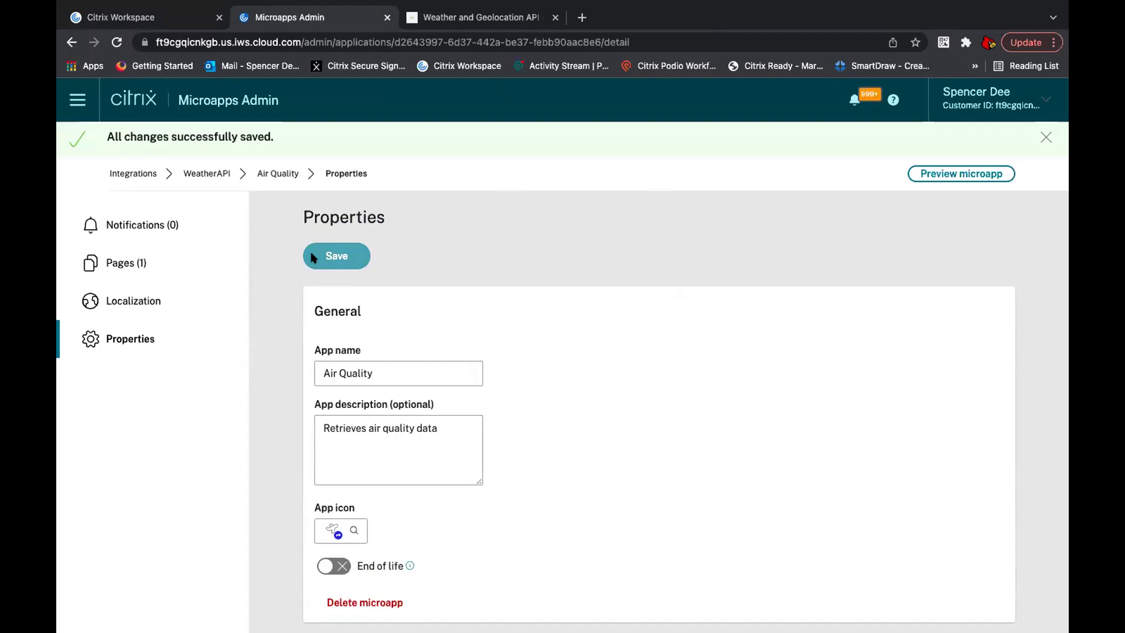
Step: Create a periodic notification named 'Air Quality Reminder' for the Air Quality app
{"action": "left_click", "coordinate": [182, 225]}
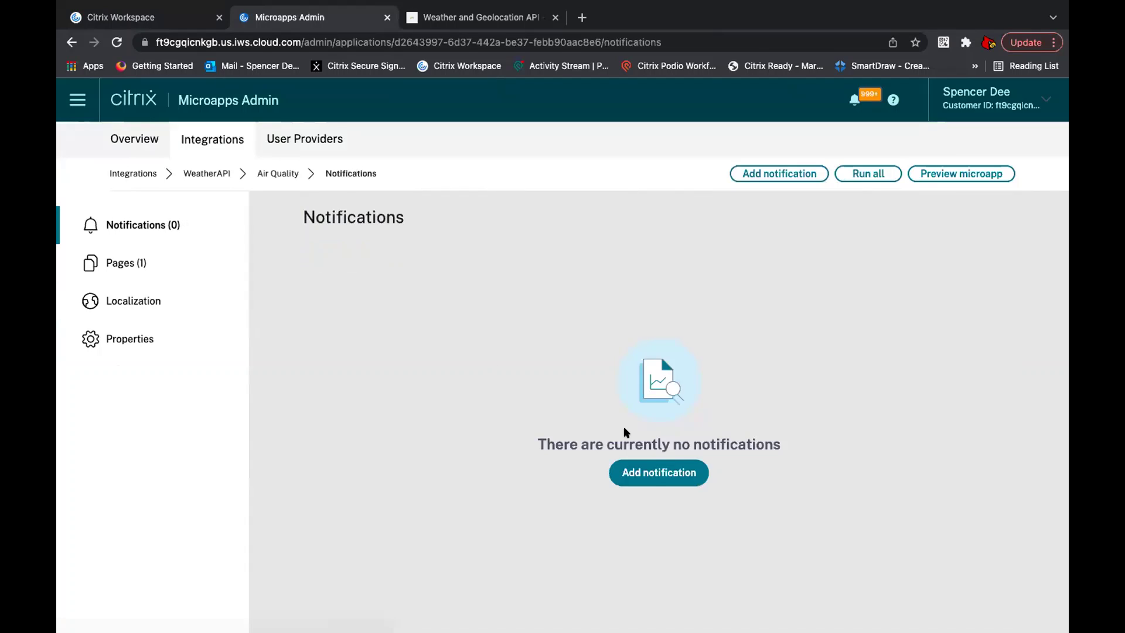
{"action": "left_click", "coordinate": [639, 478]}
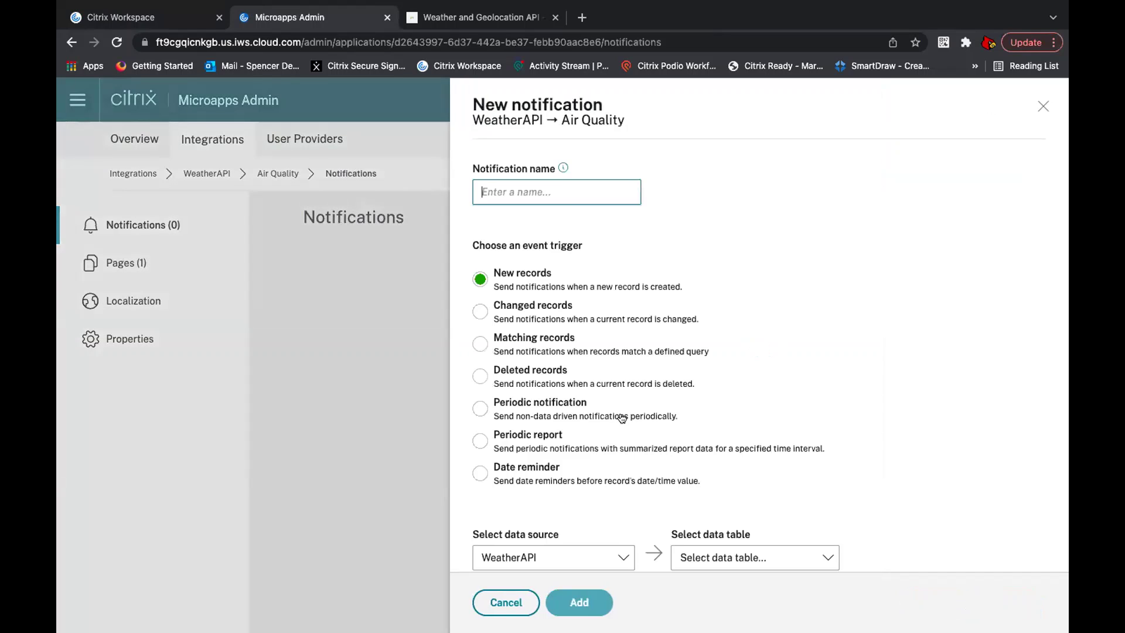
{"action": "type", "text": "Air"}
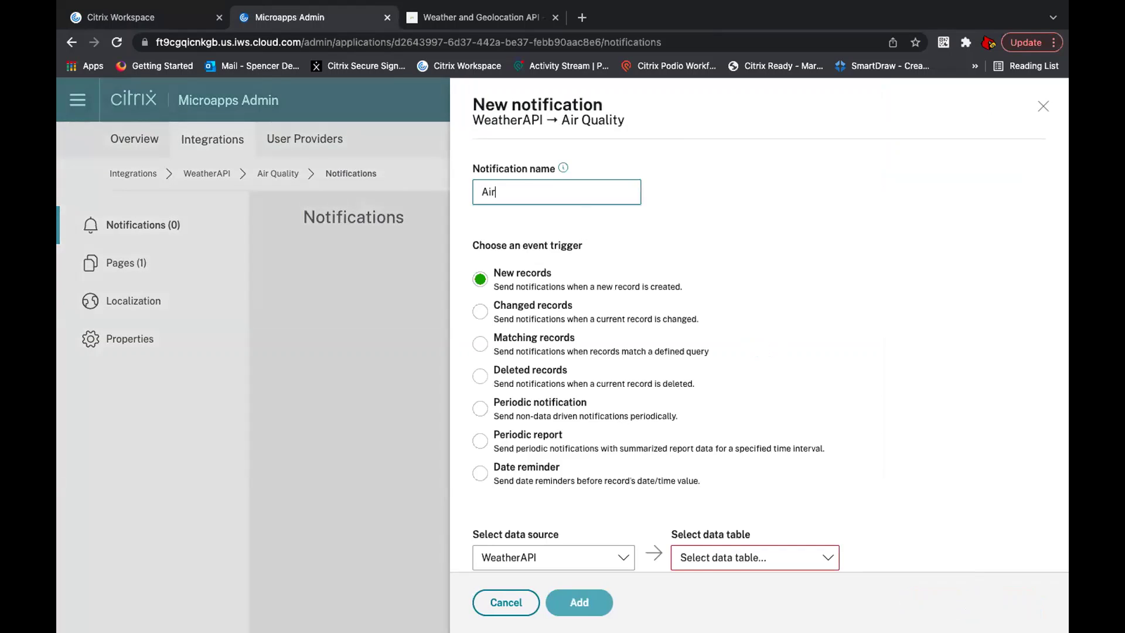
{"action": "type", "text": " Quality Reminder"}
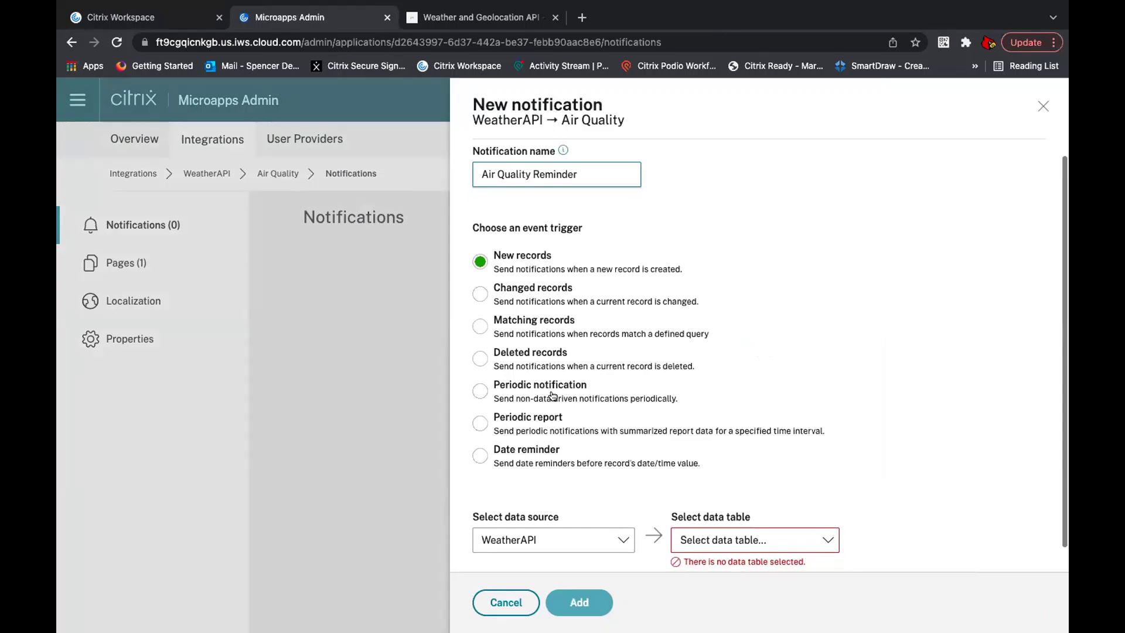
{"action": "left_click", "coordinate": [552, 396]}
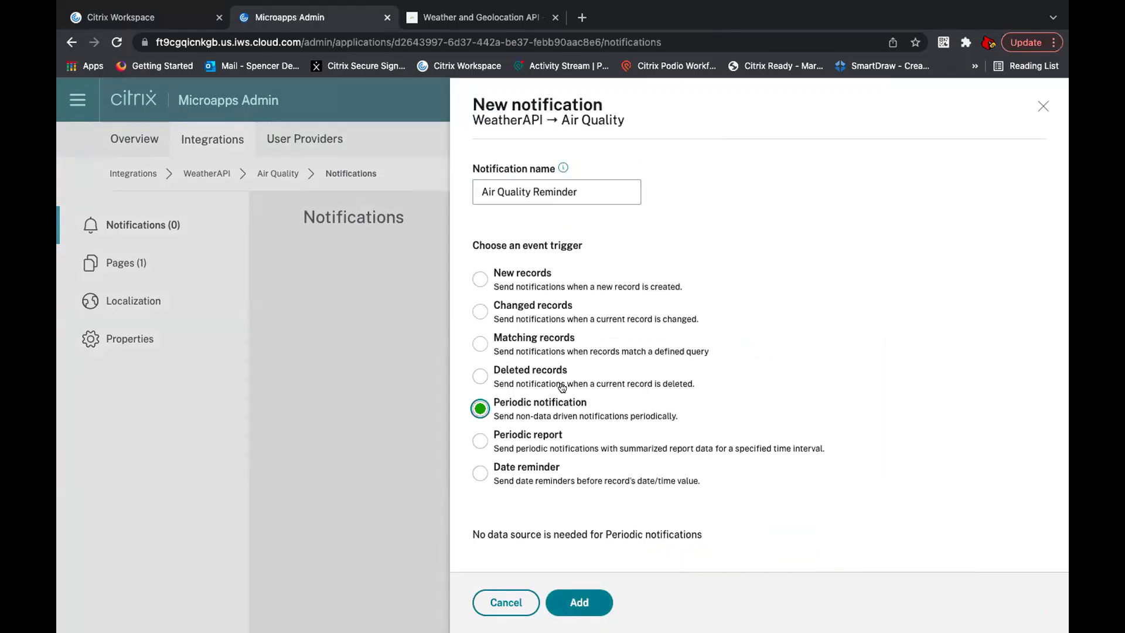
{"action": "left_click", "coordinate": [570, 594]}
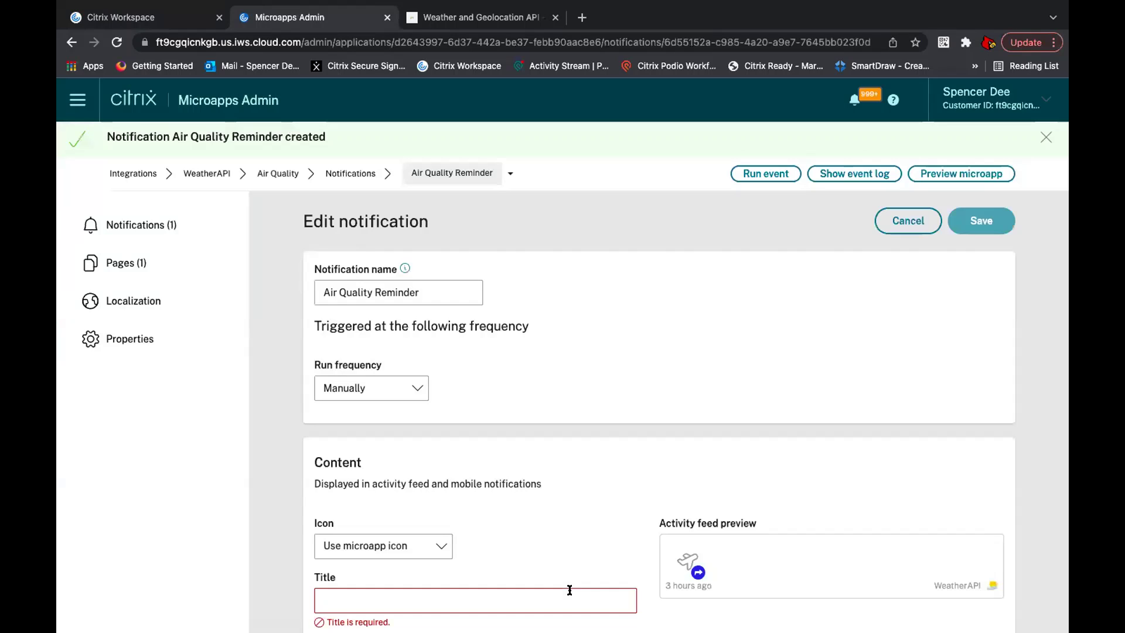
Step: Schedule the reminder to run every minute, every day, from 12:00 AM in GMT
{"action": "scroll", "coordinate": [420, 382], "scroll_direction": "down", "scroll_amount": 1}
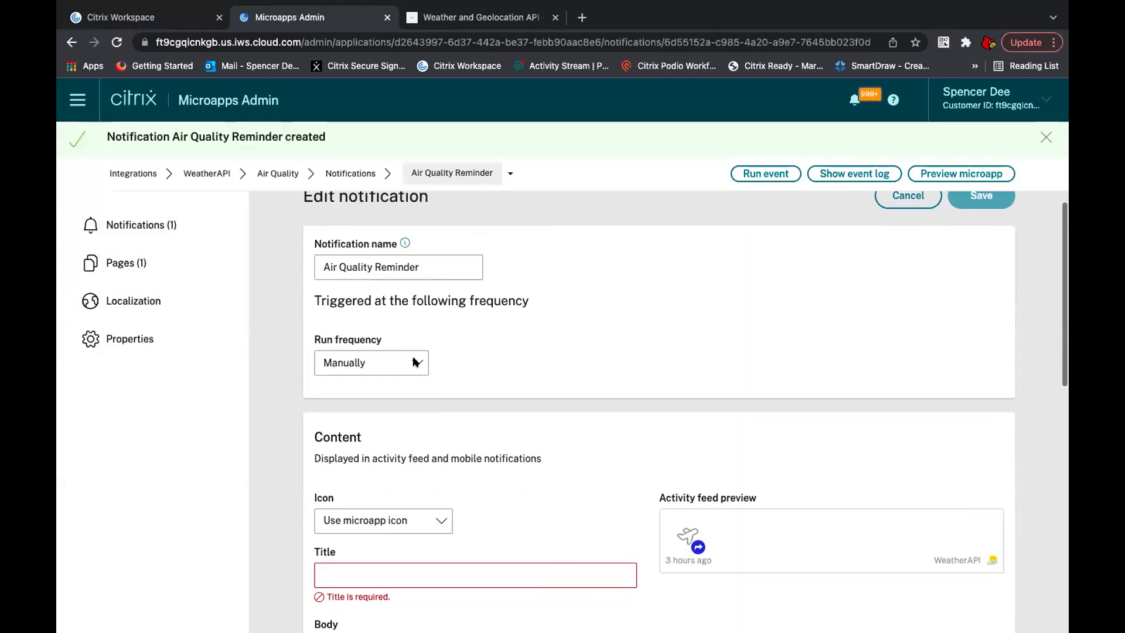
{"action": "left_click", "coordinate": [410, 361]}
{"action": "left_click", "coordinate": [397, 380]}
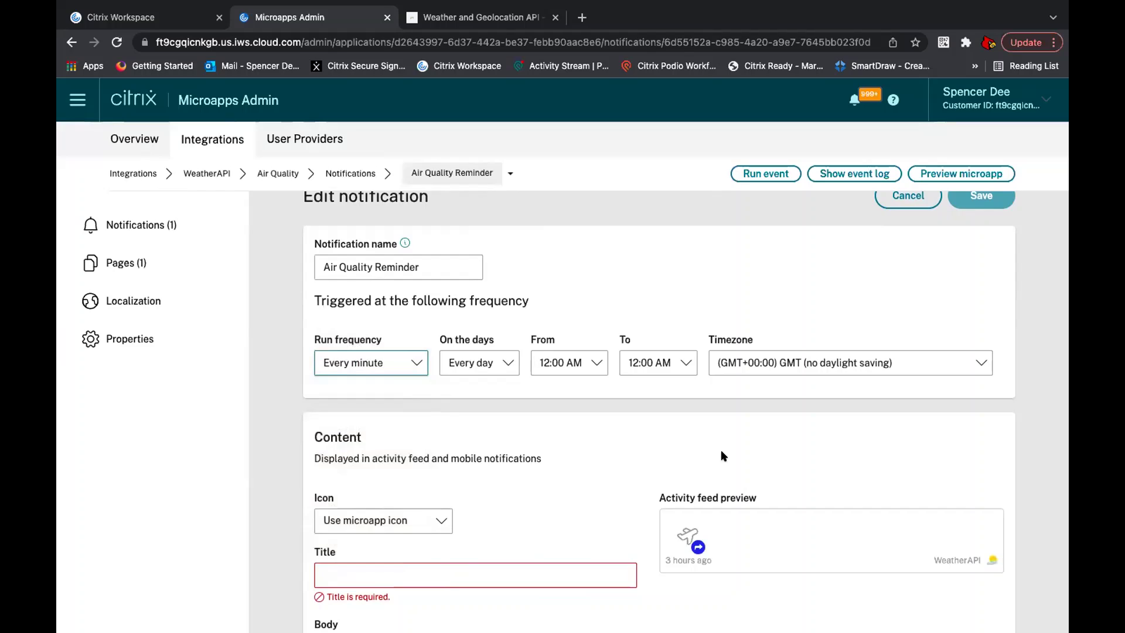
{"action": "left_click", "coordinate": [401, 368]}
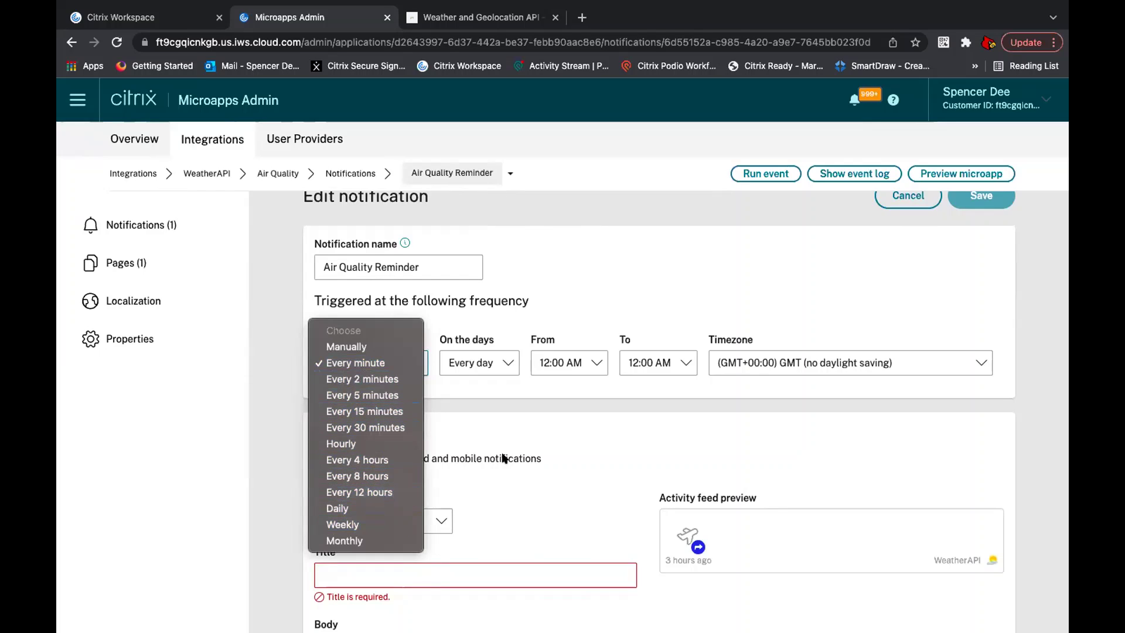
{"action": "left_click", "coordinate": [579, 433]}
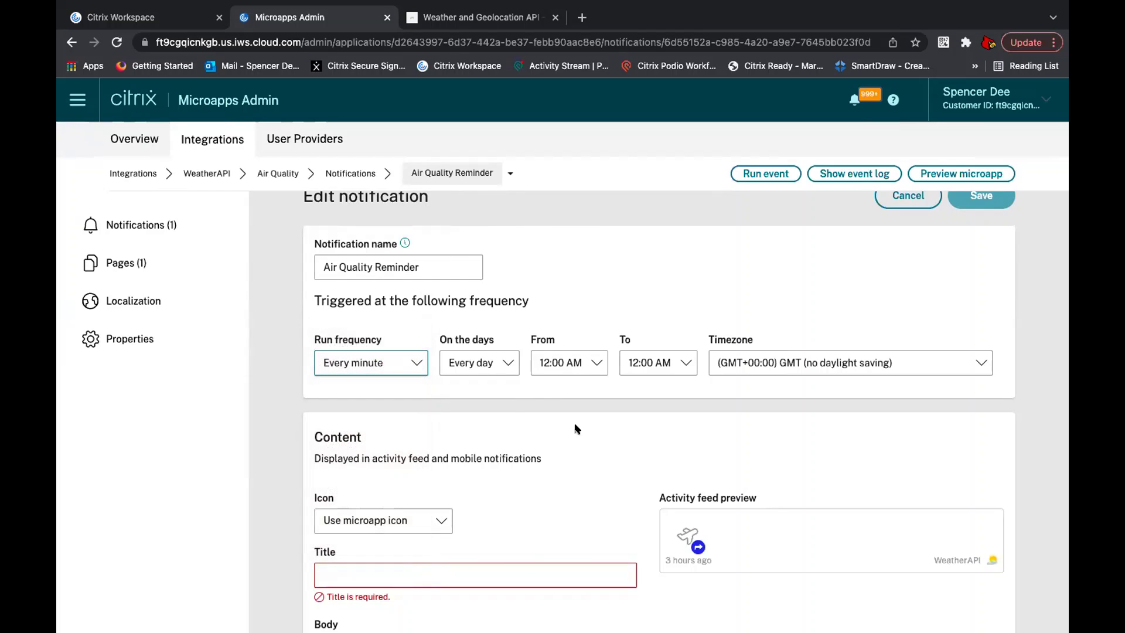
{"action": "left_click", "coordinate": [504, 368]}
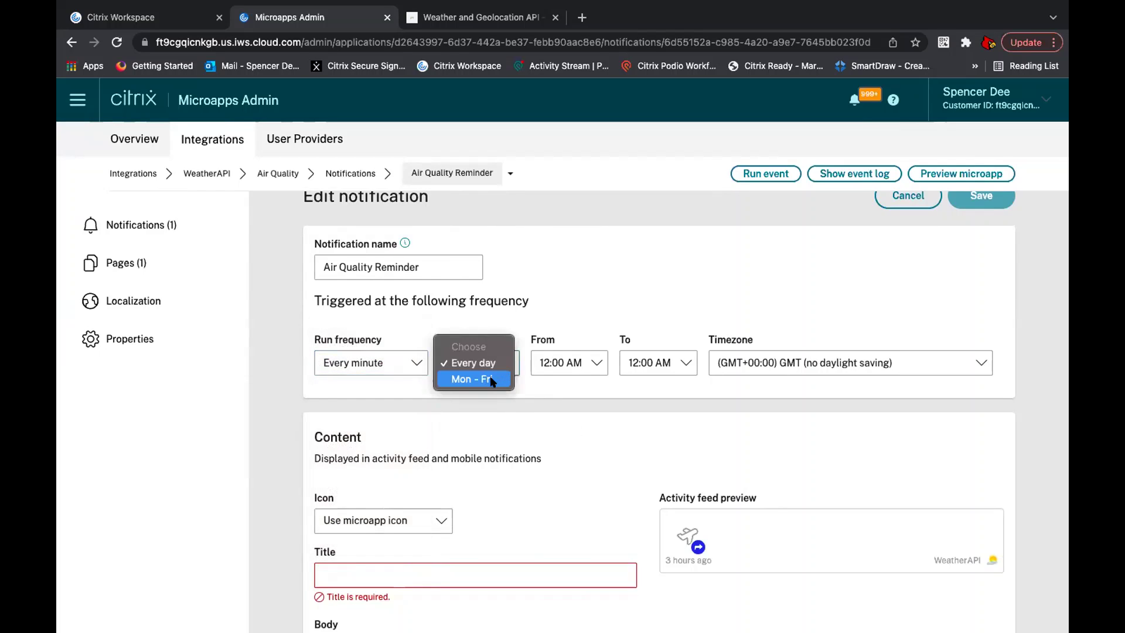
{"action": "left_click", "coordinate": [625, 502]}
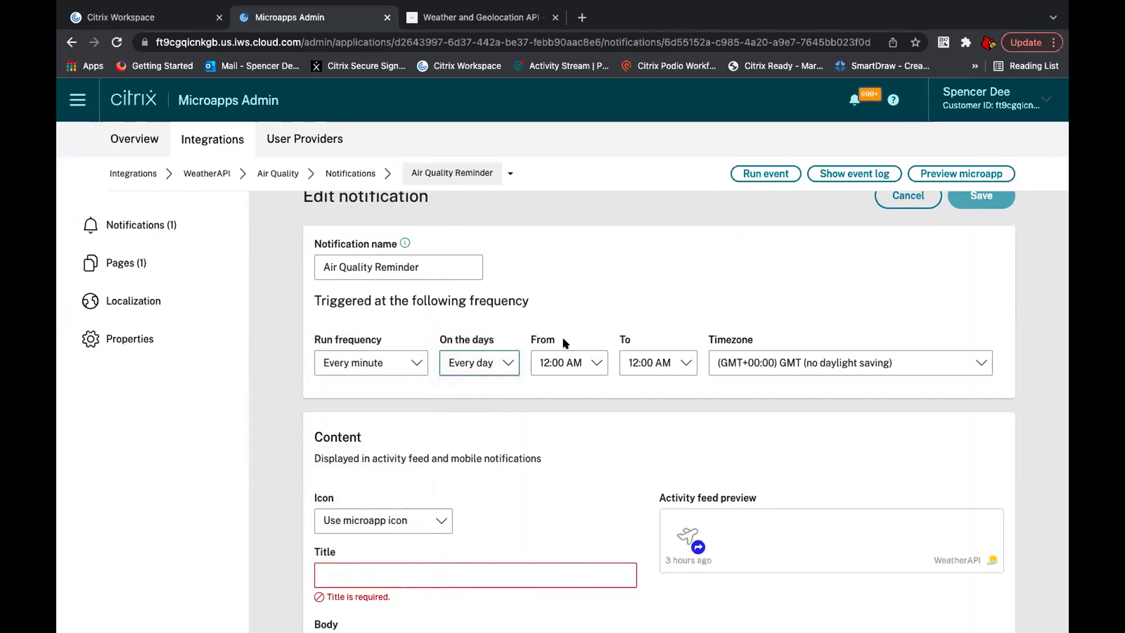
{"action": "left_click", "coordinate": [566, 369]}
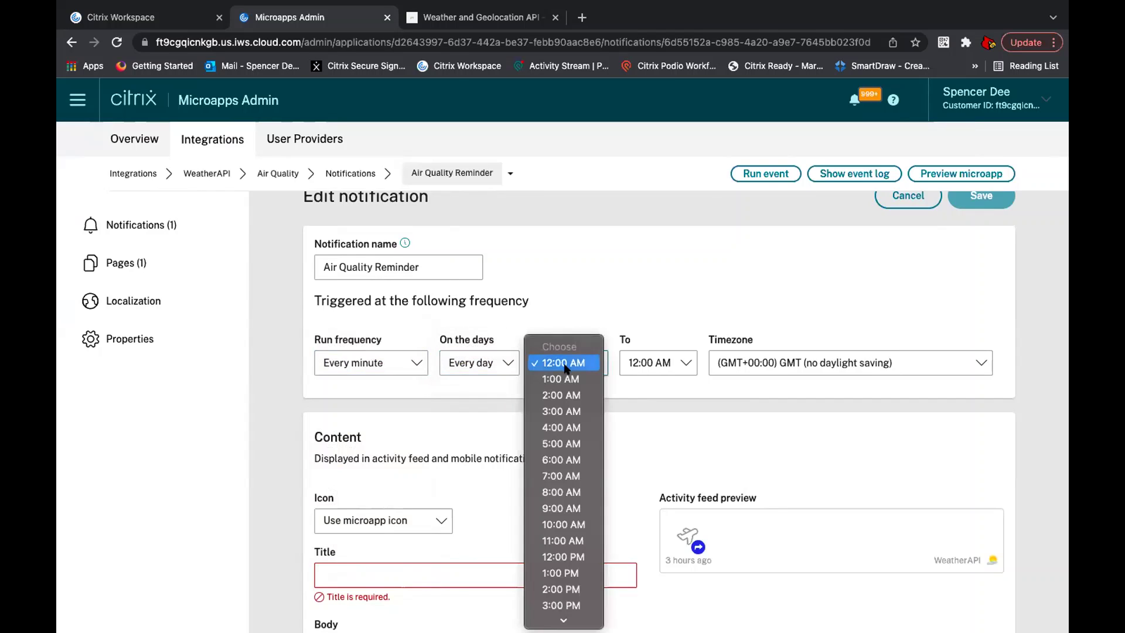
{"action": "left_click", "coordinate": [647, 422]}
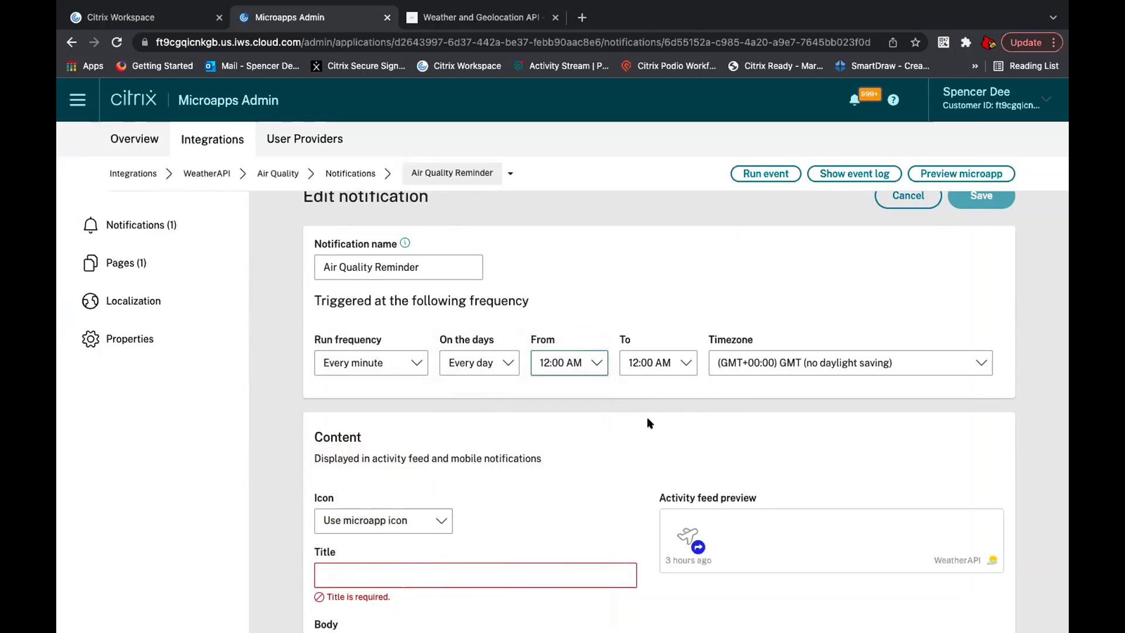
{"action": "left_click", "coordinate": [791, 368]}
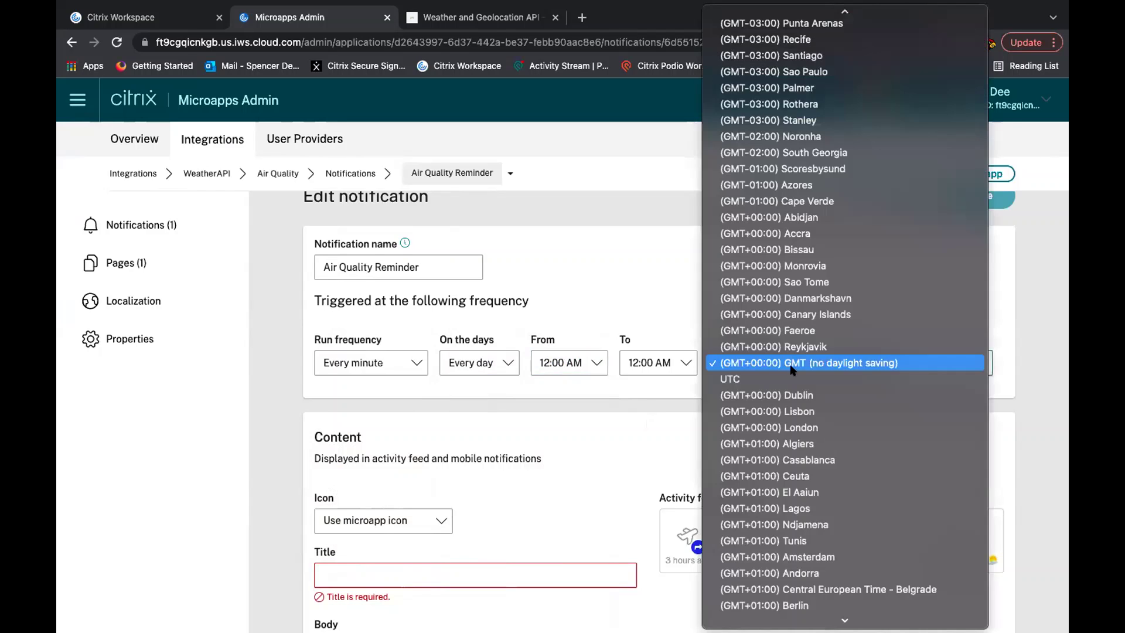
{"action": "left_click", "coordinate": [704, 382]}
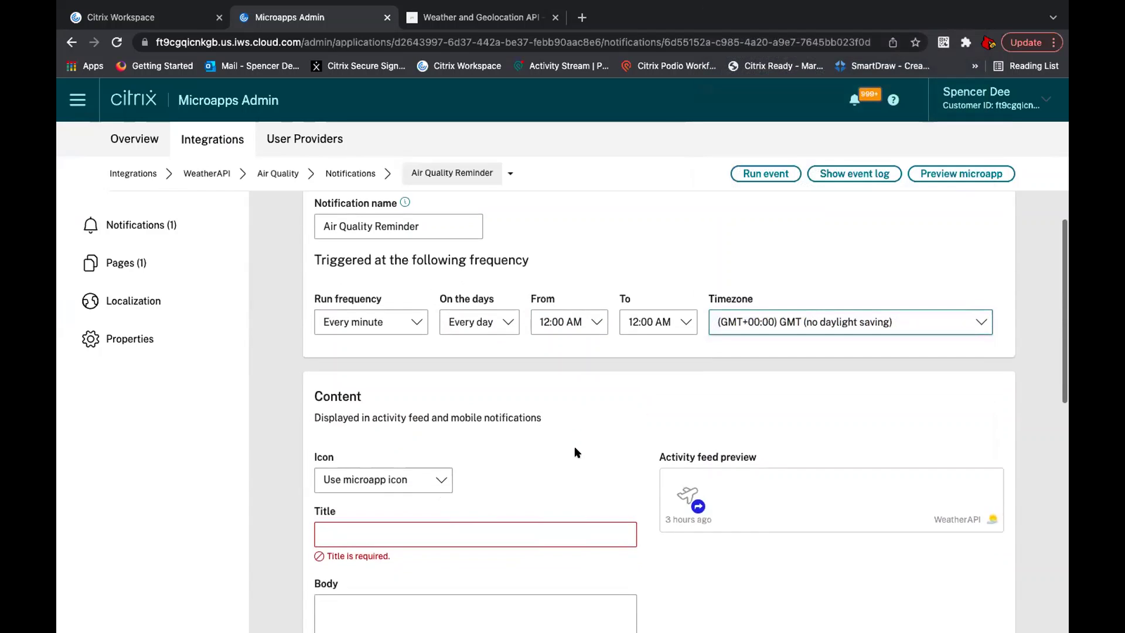
Step: Set the notification title to 'Reminder to Check Your Air Quality!'
{"action": "scroll", "coordinate": [574, 445], "scroll_direction": "down", "scroll_amount": 3}
{"action": "left_click", "coordinate": [558, 444]}
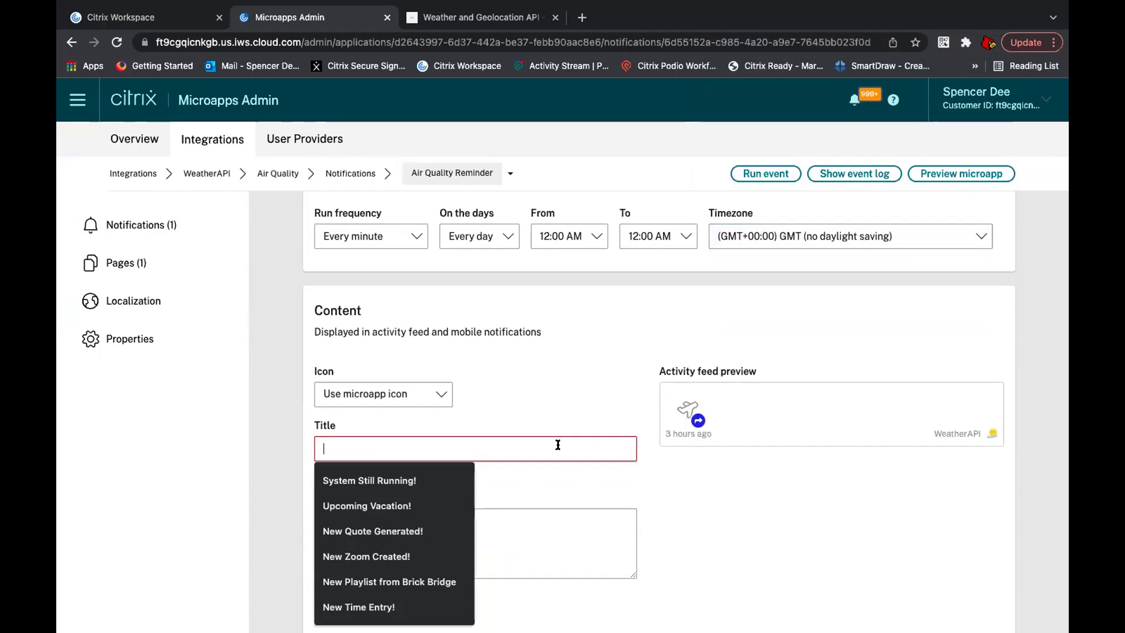
{"action": "type", "text": "Rem"}
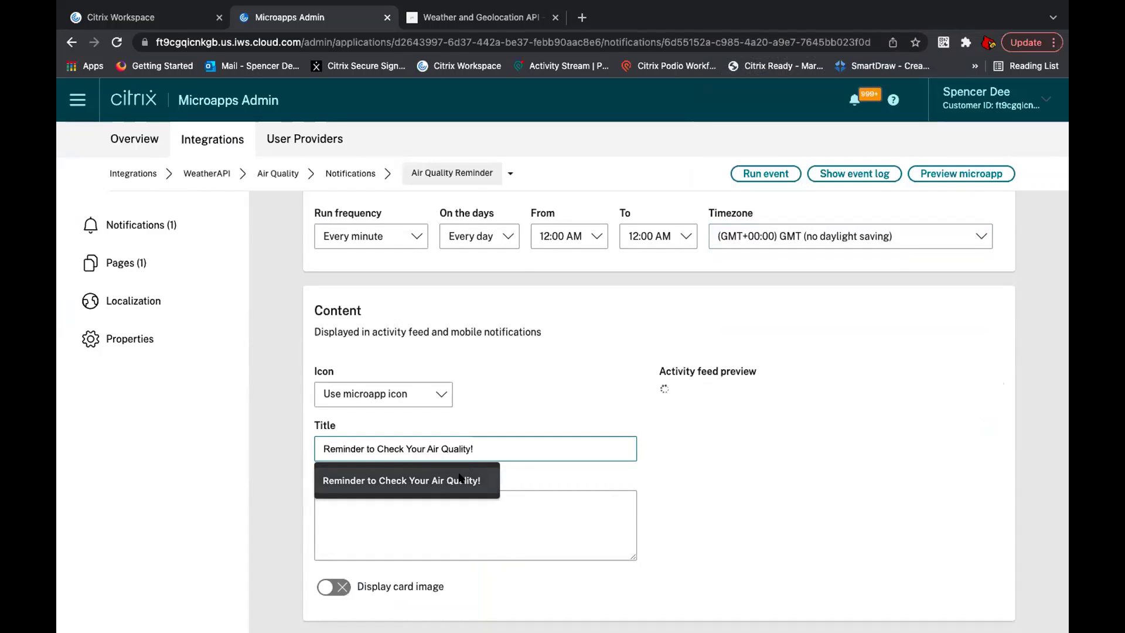
{"action": "left_click", "coordinate": [457, 475]}
Step: Enter the body text 'Click here for air quality details.'
{"action": "scroll", "coordinate": [456, 508], "scroll_direction": "down", "scroll_amount": 1}
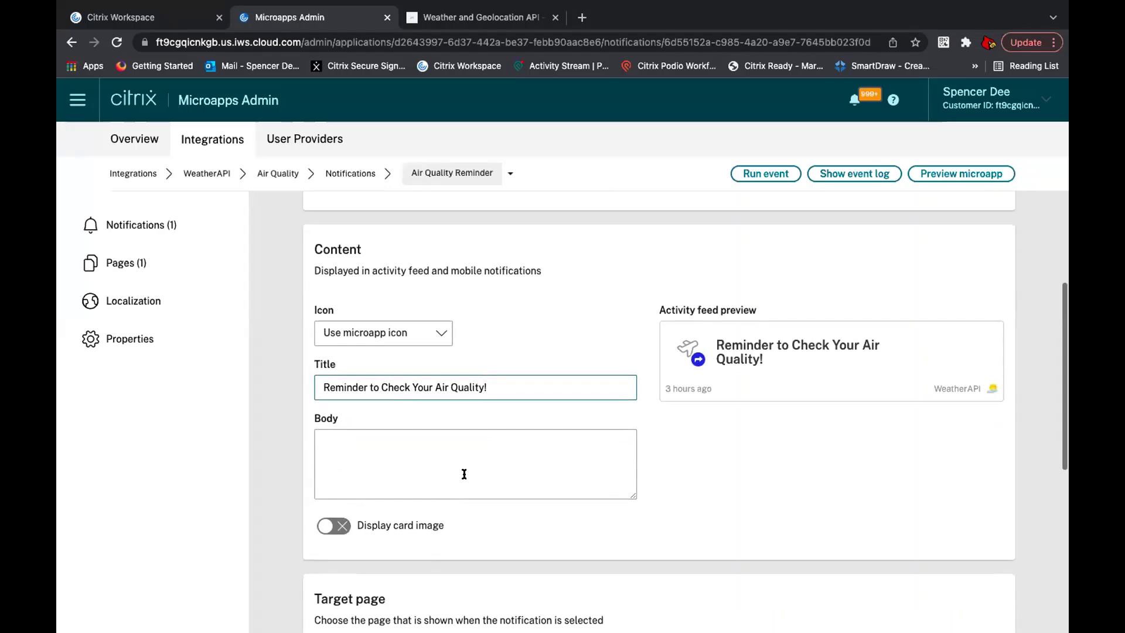
{"action": "left_click", "coordinate": [464, 473]}
{"action": "type", "text": "Click here for air quality details"}
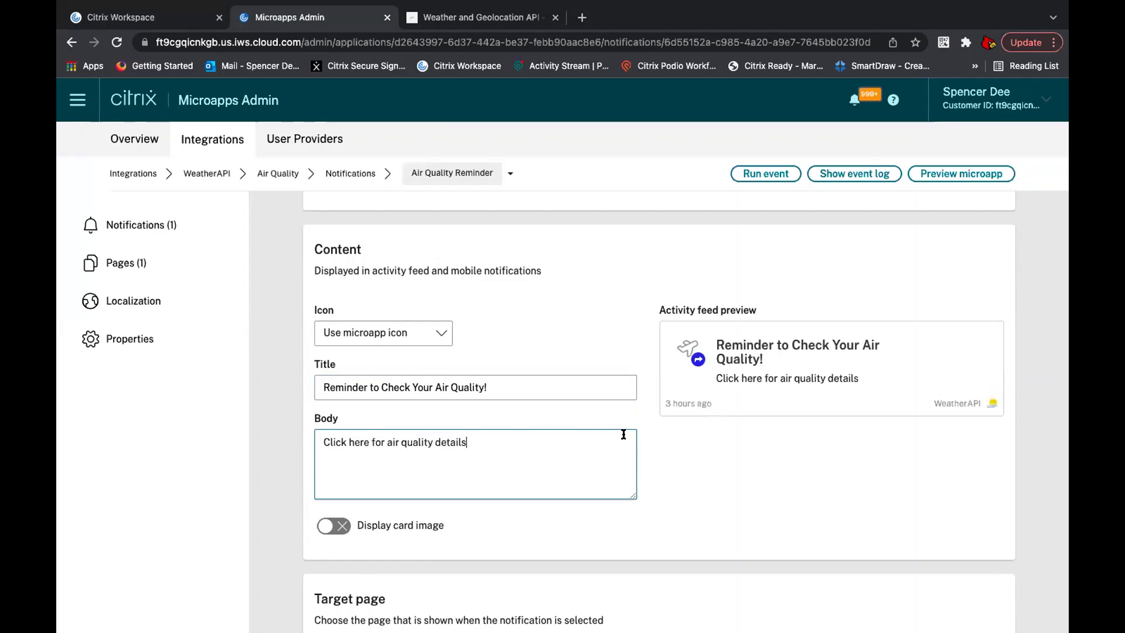
{"action": "scroll", "coordinate": [623, 435], "scroll_direction": "down", "scroll_amount": 3}
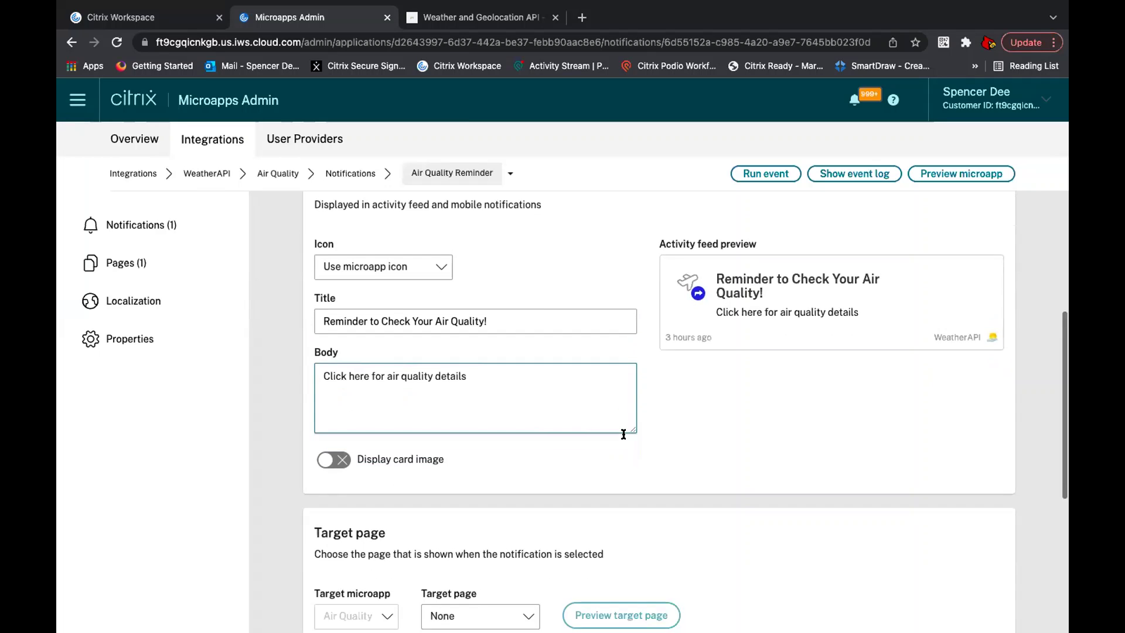
{"action": "scroll", "coordinate": [623, 436], "scroll_direction": "down", "scroll_amount": 1}
Step: Make Air Quality Details the target page and review the feed preview
{"action": "left_click", "coordinate": [518, 443]}
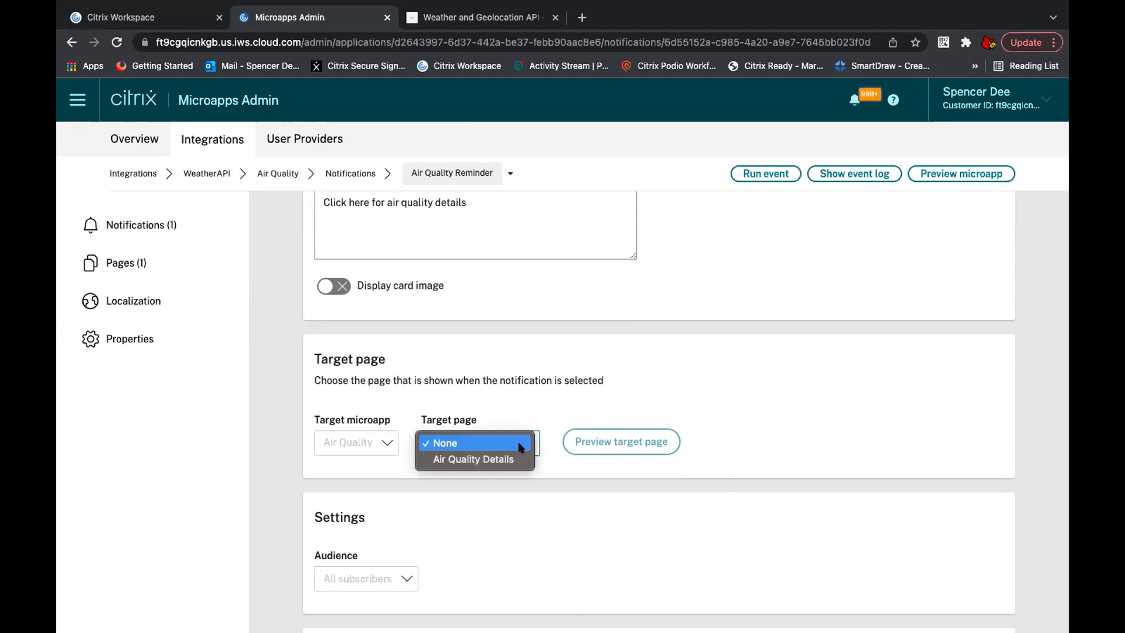
{"action": "left_click", "coordinate": [510, 459]}
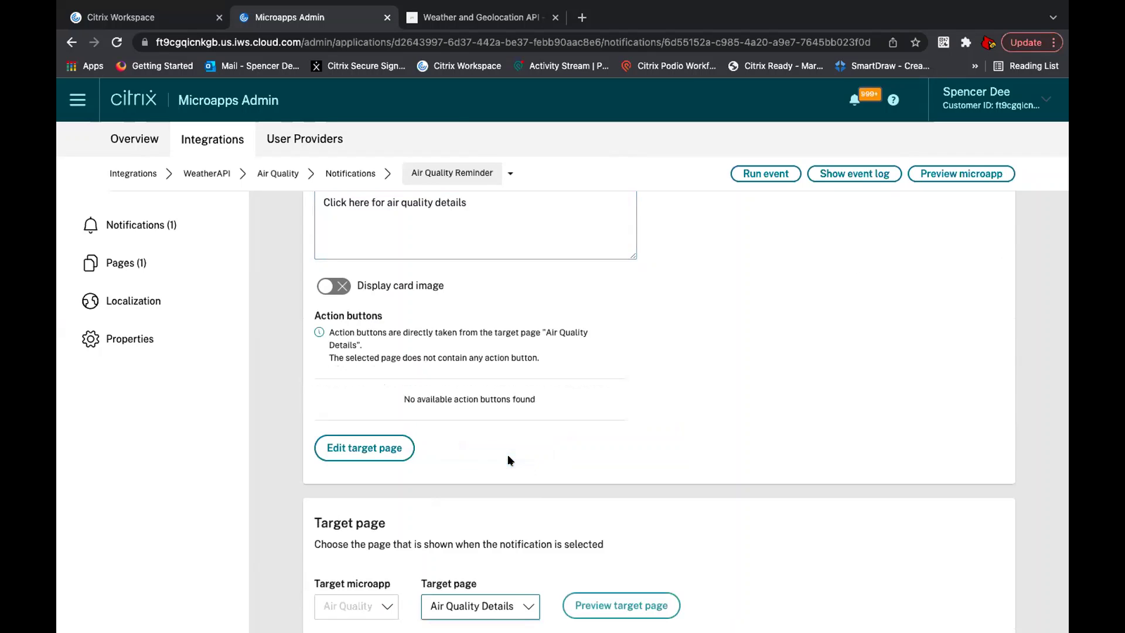
{"action": "scroll", "coordinate": [509, 459], "scroll_direction": "down", "scroll_amount": 1}
{"action": "scroll", "coordinate": [509, 459], "scroll_direction": "up", "scroll_amount": 3}
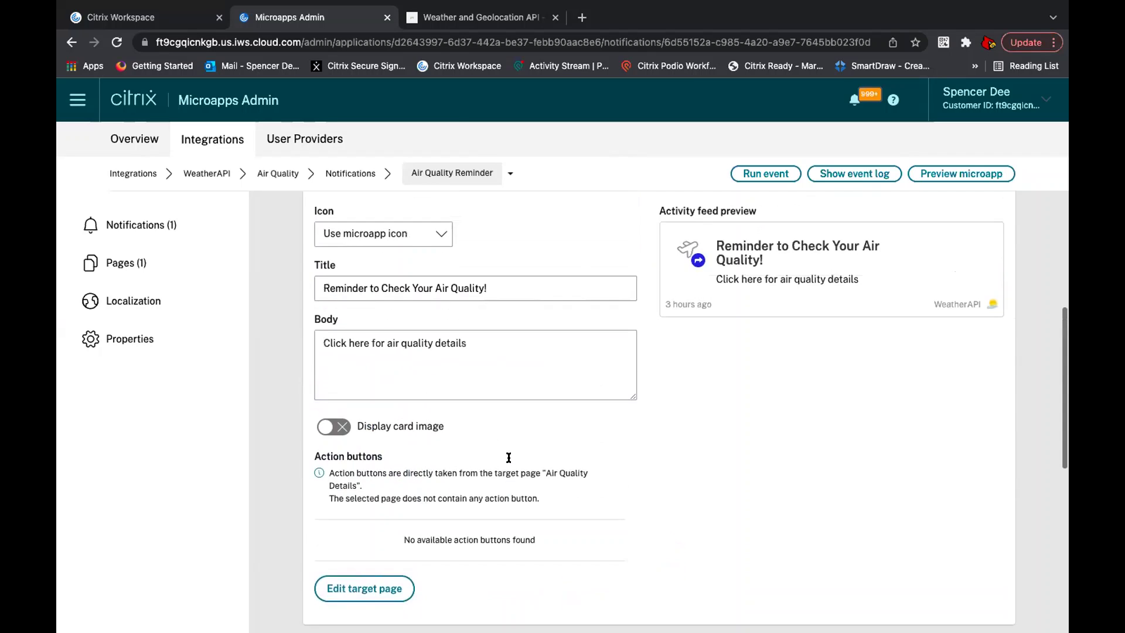
{"action": "left_click", "coordinate": [493, 360]}
{"action": "scroll", "coordinate": [509, 401], "scroll_direction": "down", "scroll_amount": 6}
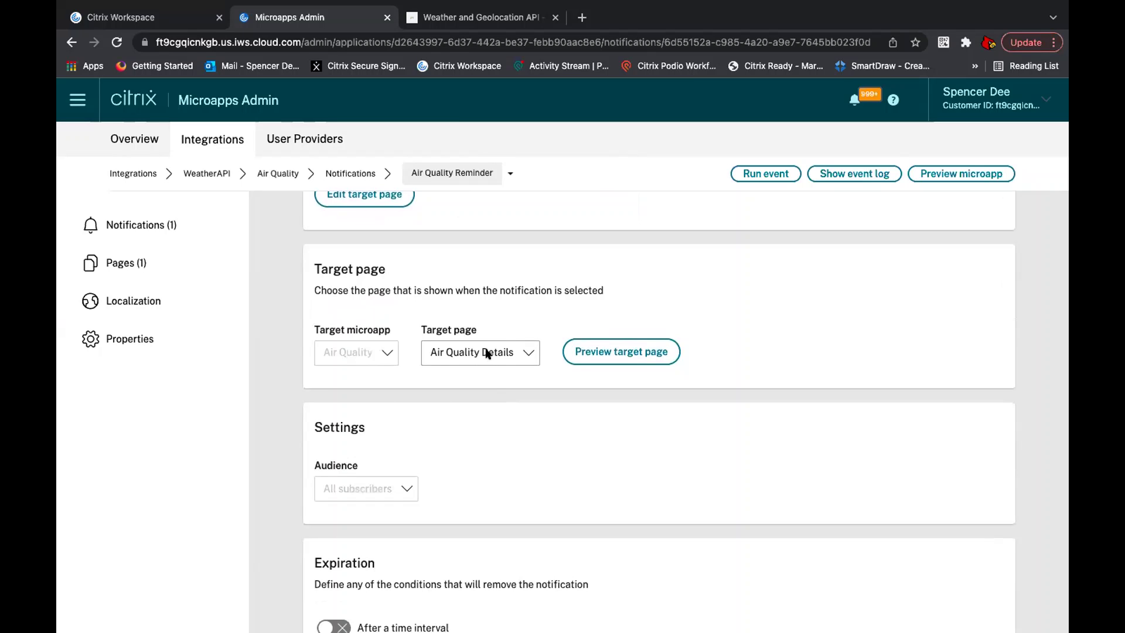
{"action": "scroll", "coordinate": [485, 352], "scroll_direction": "up", "scroll_amount": 6}
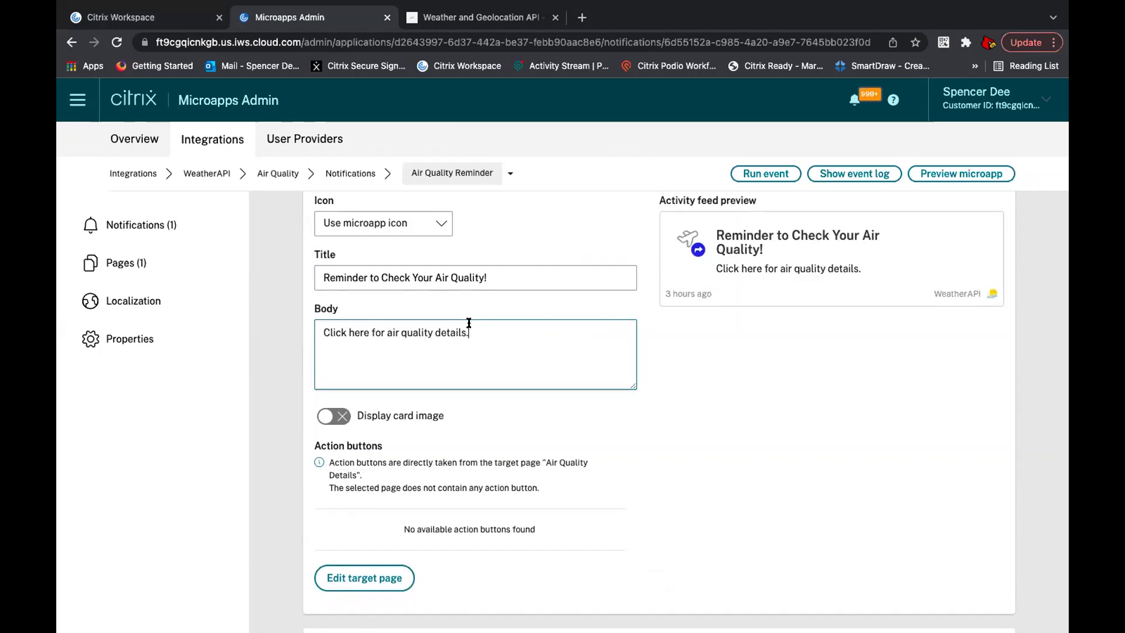
{"action": "scroll", "coordinate": [474, 338], "scroll_direction": "down", "scroll_amount": 2}
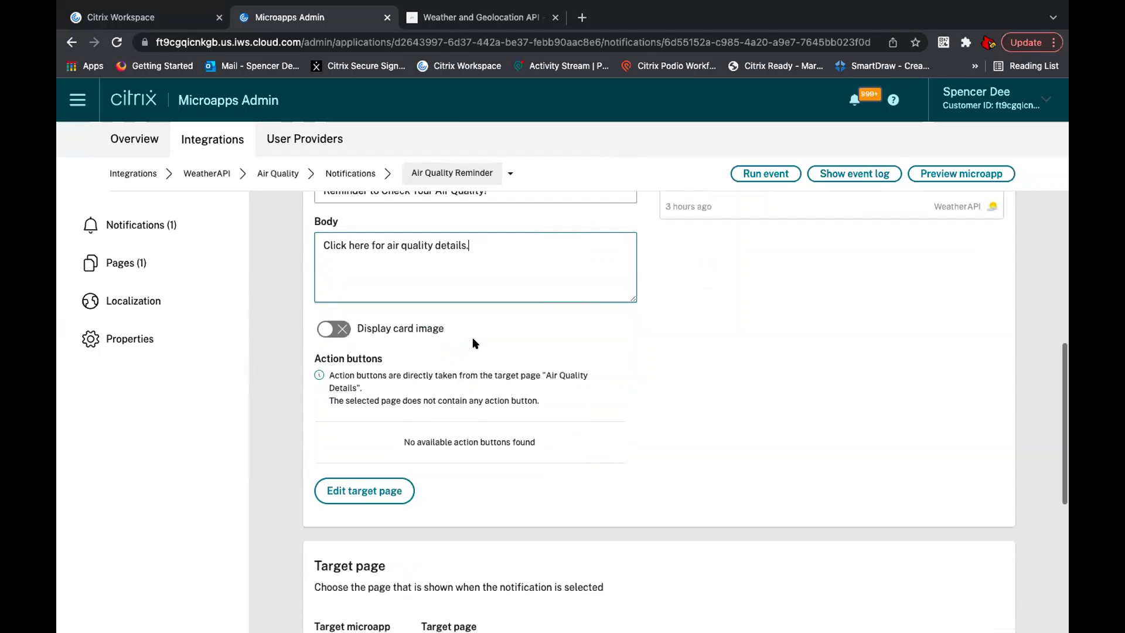
{"action": "scroll", "coordinate": [474, 343], "scroll_direction": "down", "scroll_amount": 1}
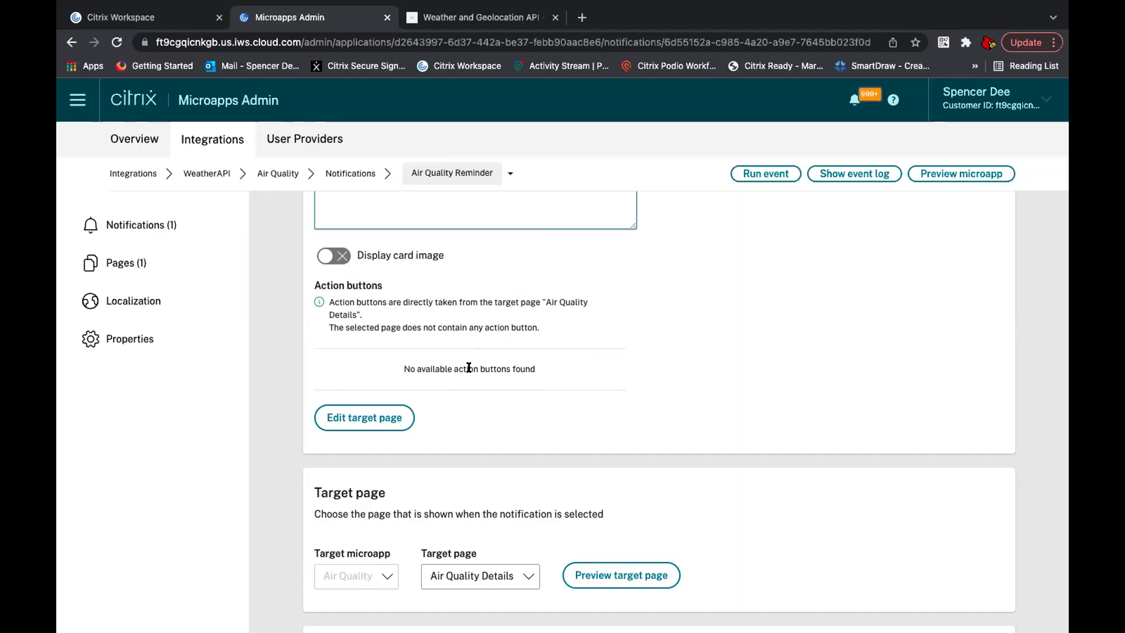
{"action": "scroll", "coordinate": [469, 367], "scroll_direction": "up", "scroll_amount": 3}
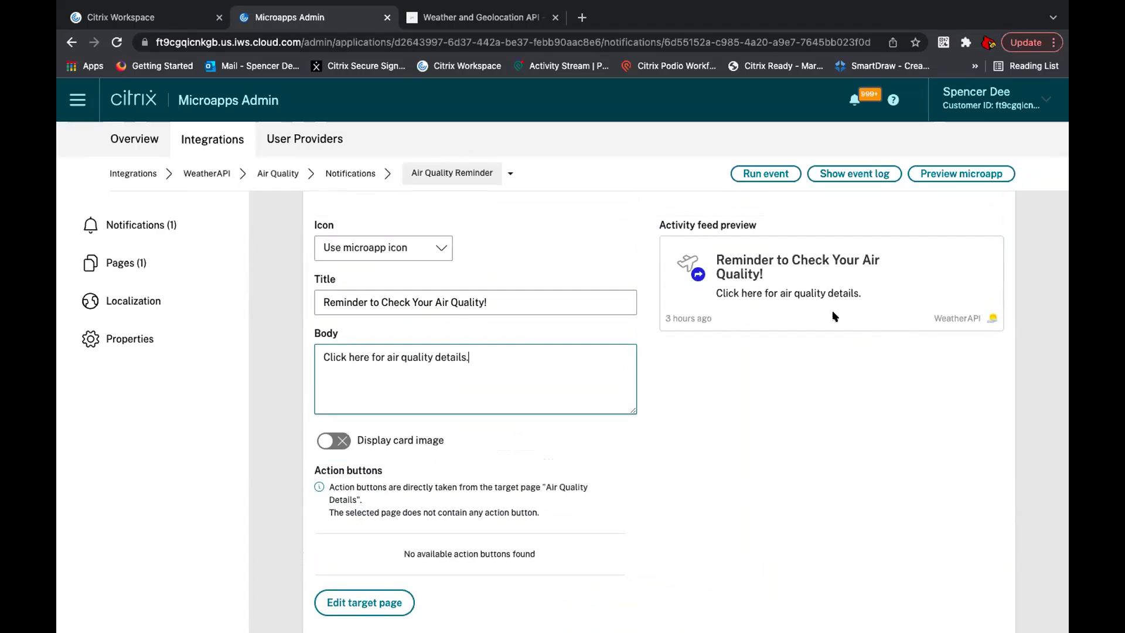
{"action": "scroll", "coordinate": [709, 455], "scroll_direction": "down", "scroll_amount": 4}
{"action": "scroll", "coordinate": [709, 455], "scroll_direction": "down", "scroll_amount": 5}
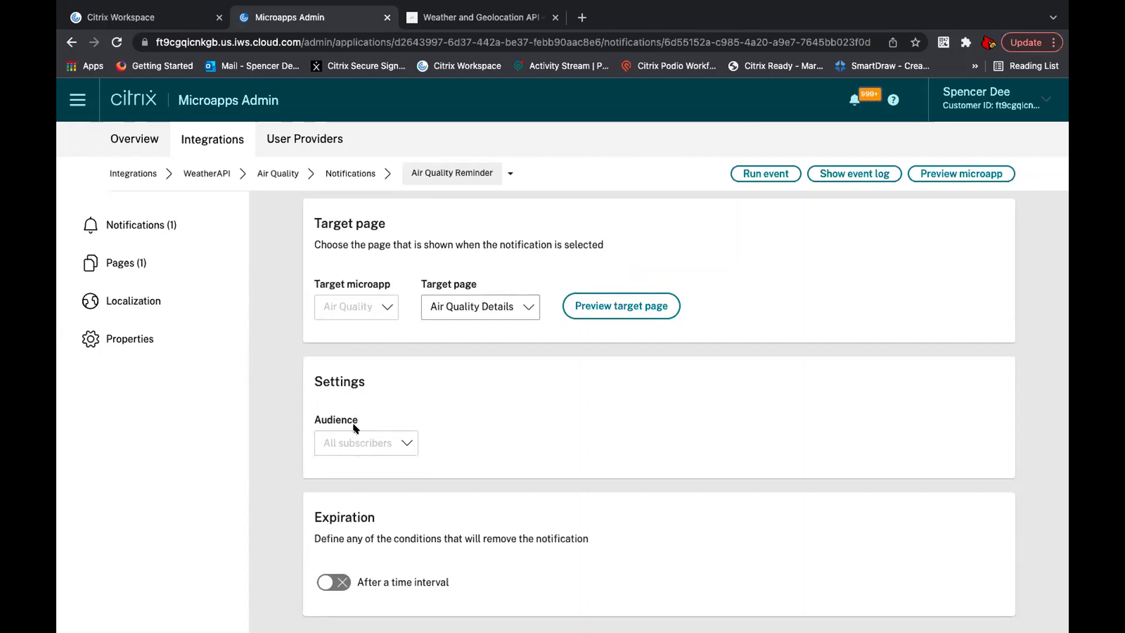
Step: Try a 3-hour expiration interval, then clear it and switch time-interval expiry off
{"action": "left_click", "coordinate": [346, 577]}
{"action": "scroll", "coordinate": [454, 507], "scroll_direction": "down", "scroll_amount": 1}
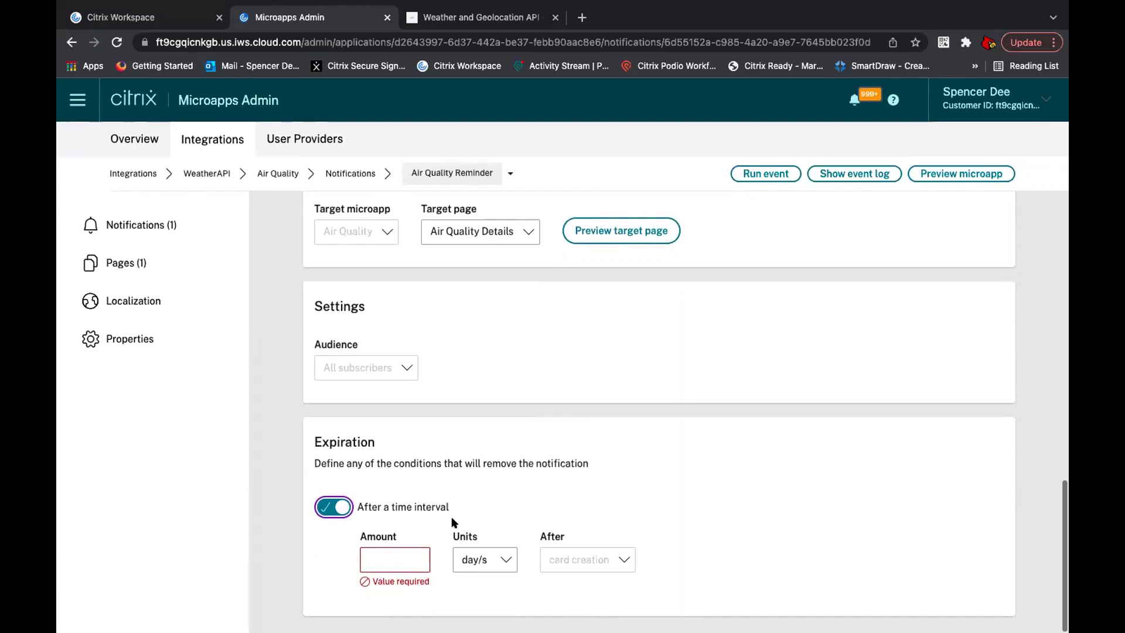
{"action": "left_click", "coordinate": [412, 559]}
{"action": "type", "text": "3"}
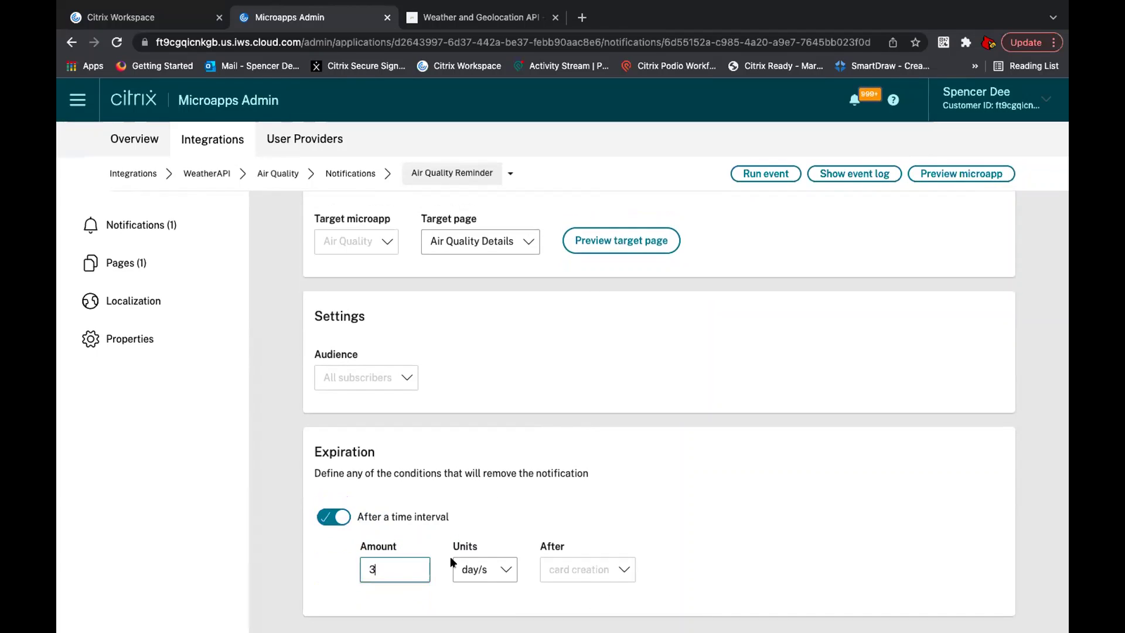
{"action": "left_click", "coordinate": [478, 569]}
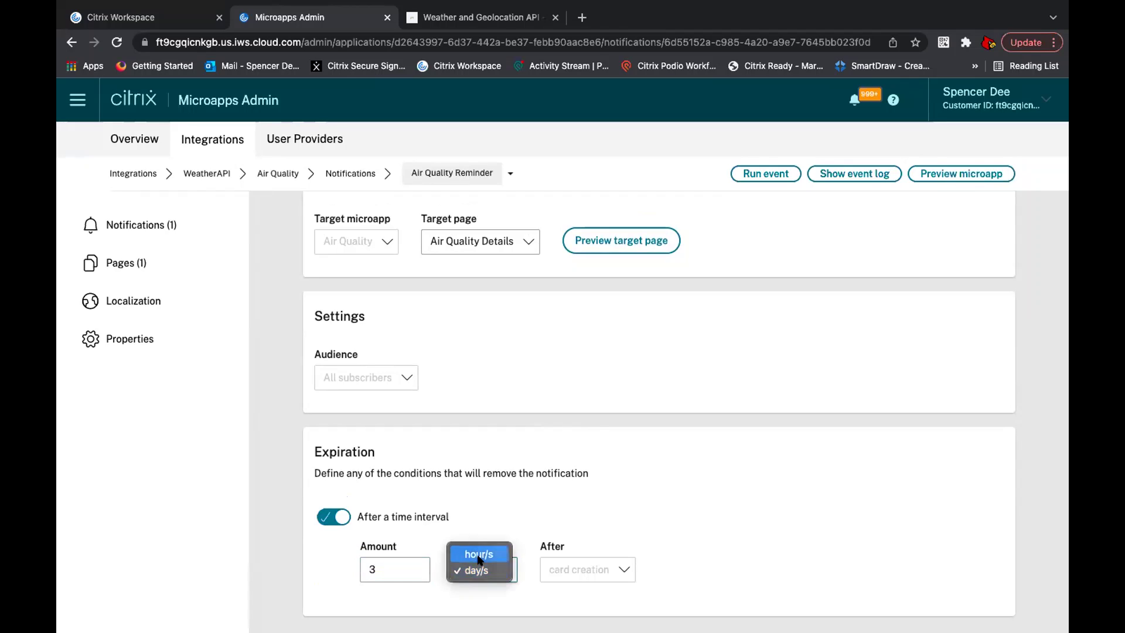
{"action": "left_click", "coordinate": [479, 555]}
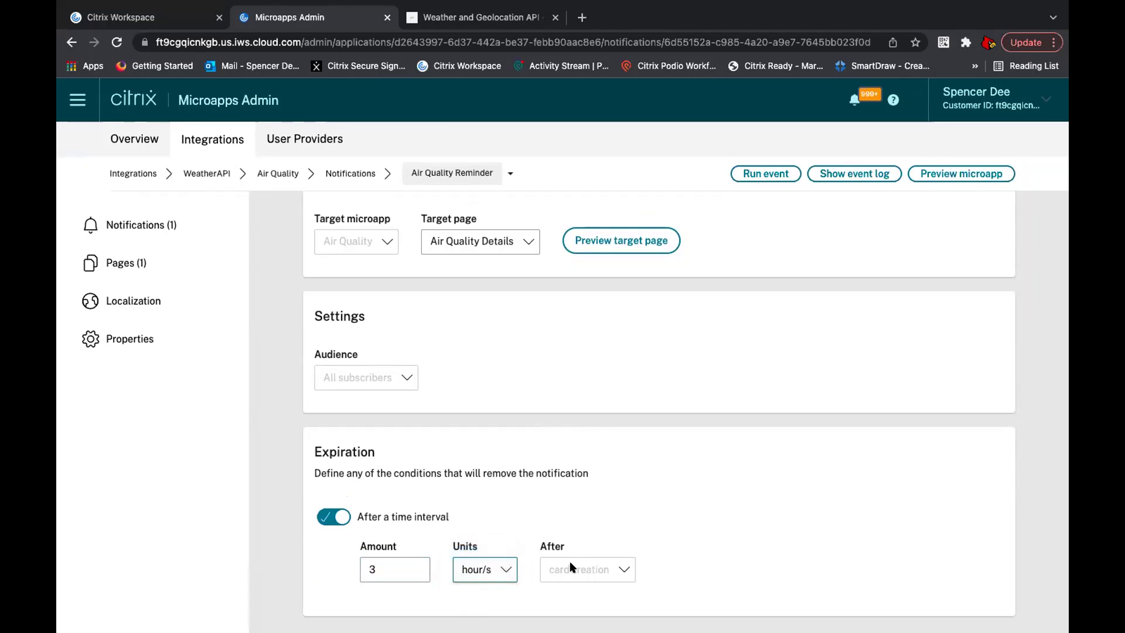
{"action": "left_click", "coordinate": [407, 572]}
{"action": "key", "text": "BackSpace"}
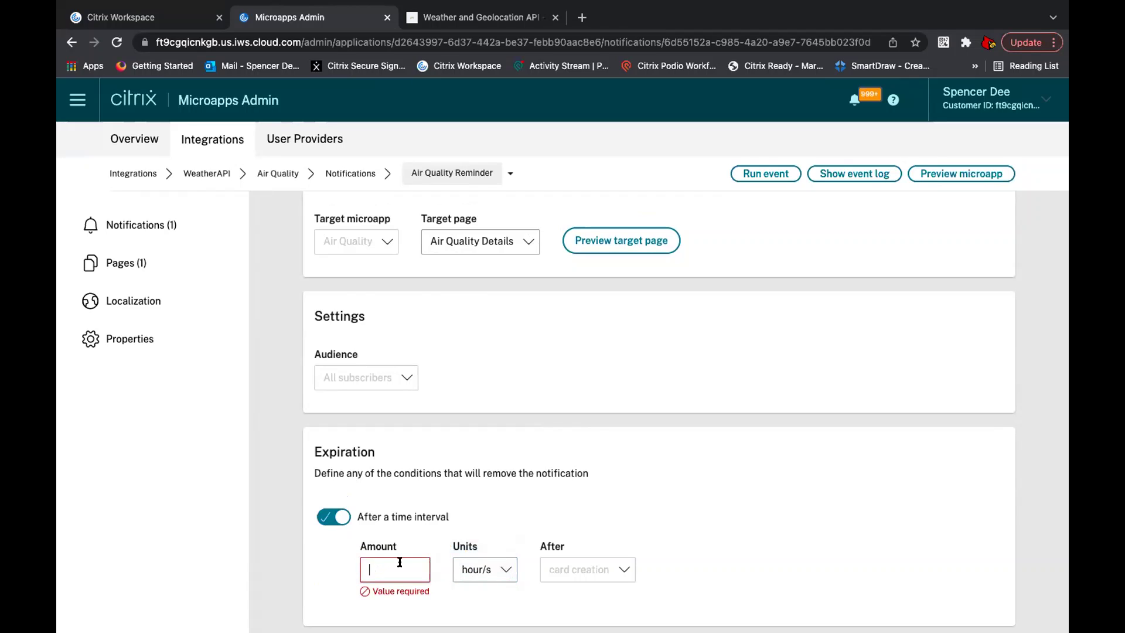
{"action": "left_click", "coordinate": [326, 517]}
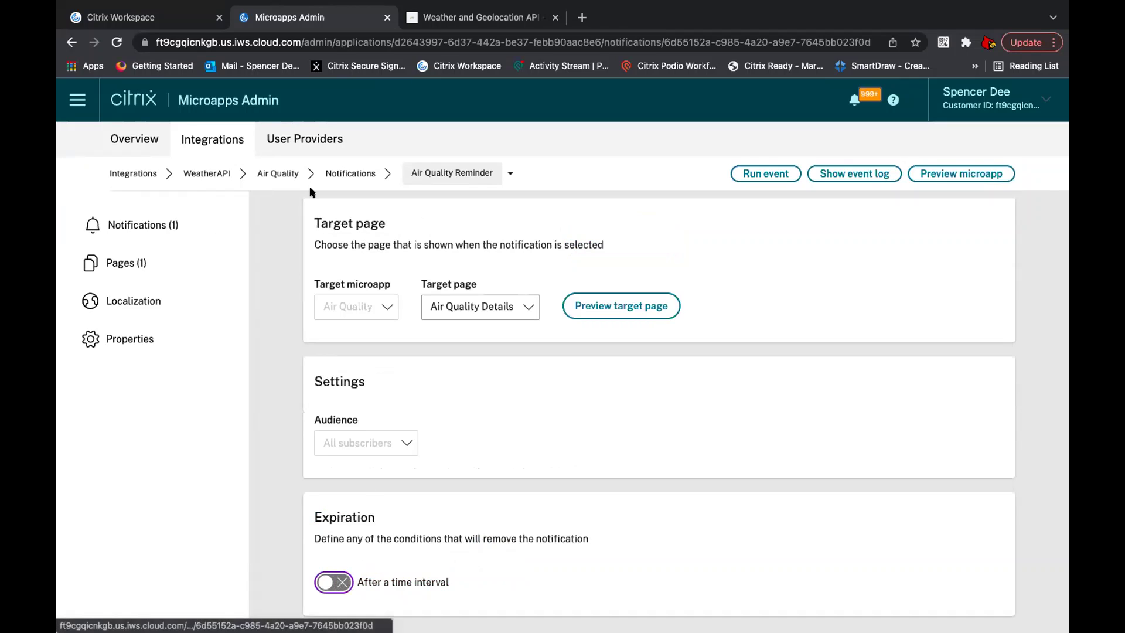
Step: Dismiss the unsaved-changes warning and save the Air Quality Reminder notification
{"action": "left_click", "coordinate": [288, 176]}
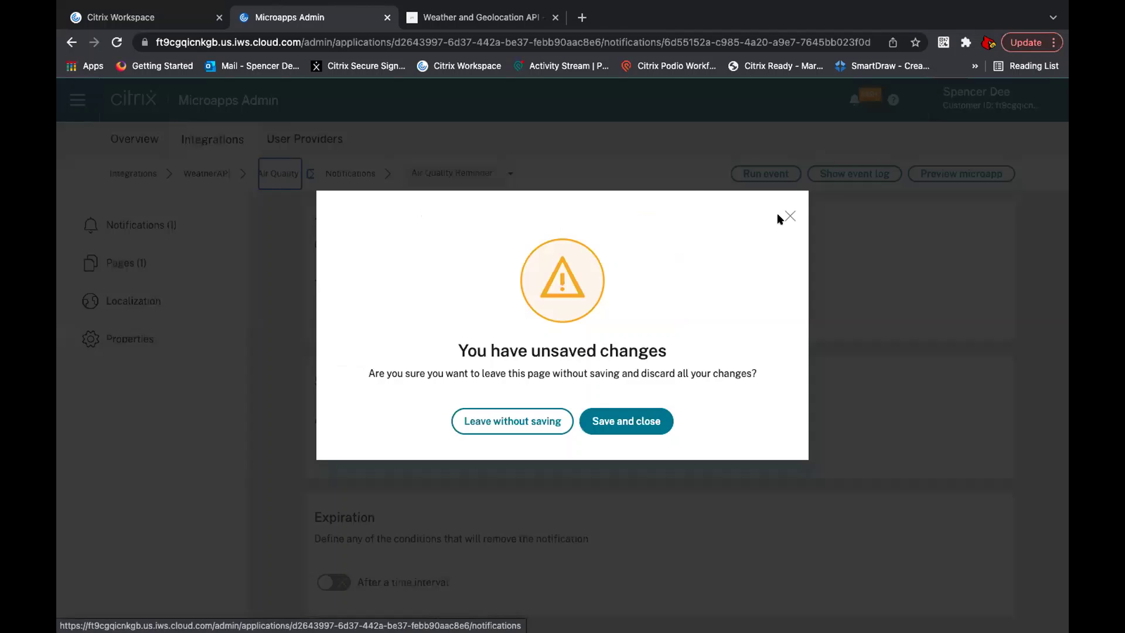
{"action": "left_click", "coordinate": [790, 215]}
{"action": "scroll", "coordinate": [661, 396], "scroll_direction": "up", "scroll_amount": 5}
{"action": "scroll", "coordinate": [663, 398], "scroll_direction": "up", "scroll_amount": 7}
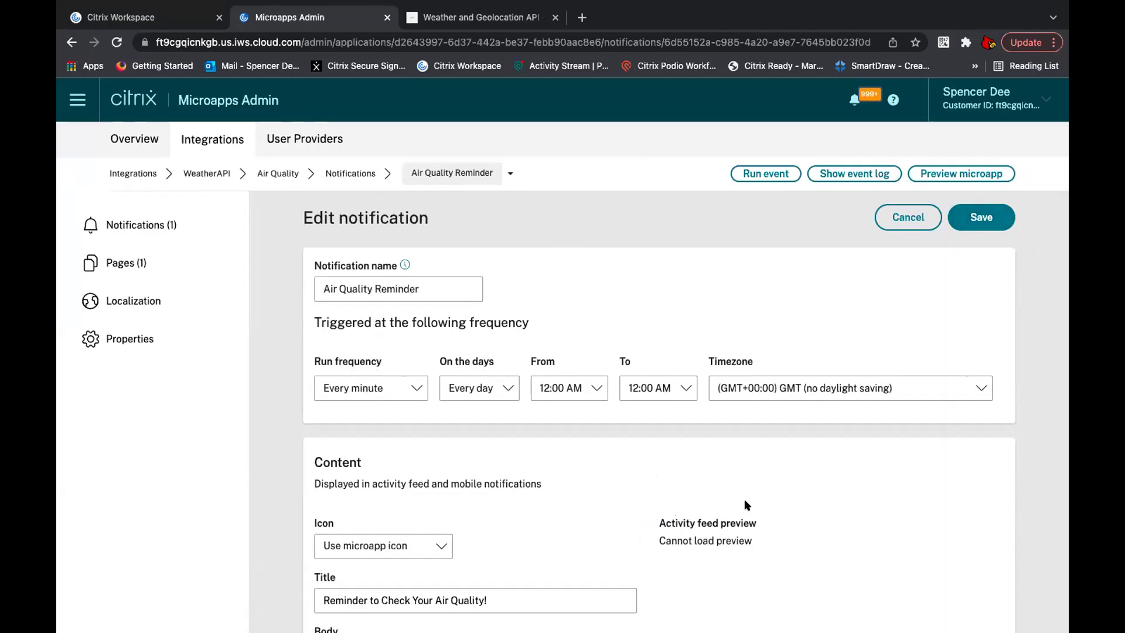
{"action": "scroll", "coordinate": [745, 498], "scroll_direction": "down", "scroll_amount": 11}
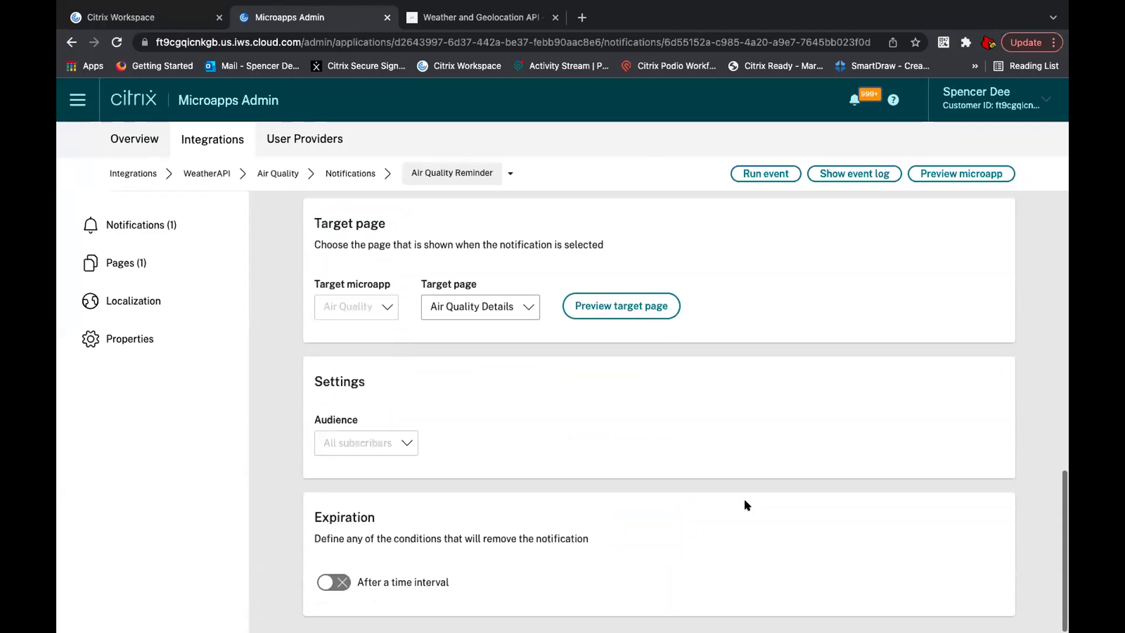
{"action": "scroll", "coordinate": [746, 505], "scroll_direction": "up", "scroll_amount": 12}
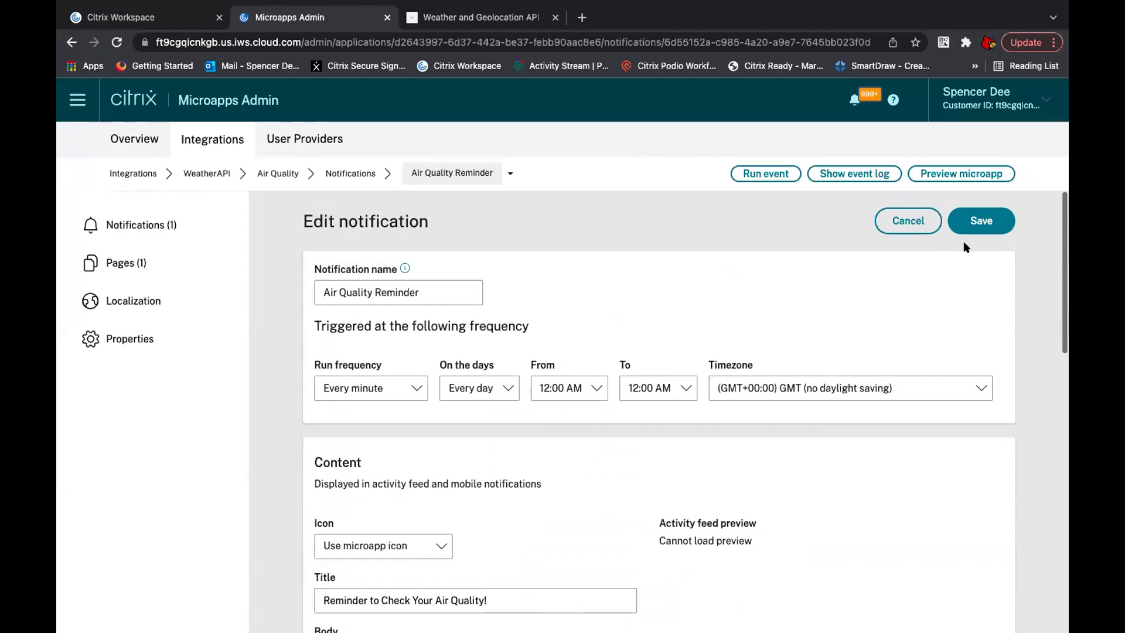
{"action": "left_click", "coordinate": [979, 222]}
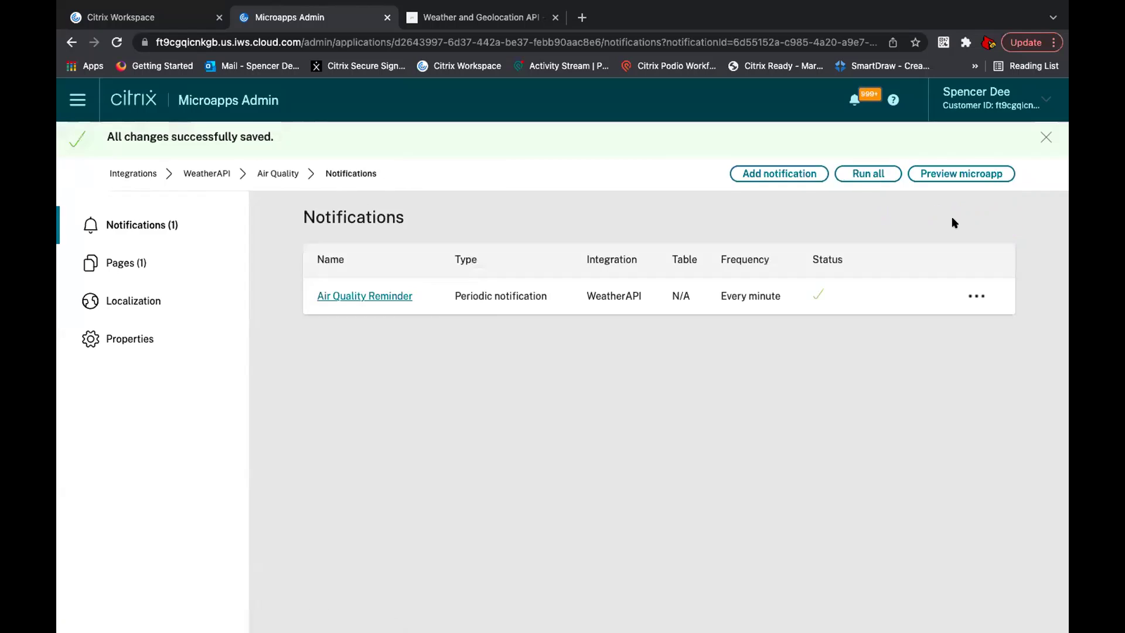
Step: Run a full and an incremental synchronization of the WeatherAPI integration
{"action": "left_click", "coordinate": [207, 174]}
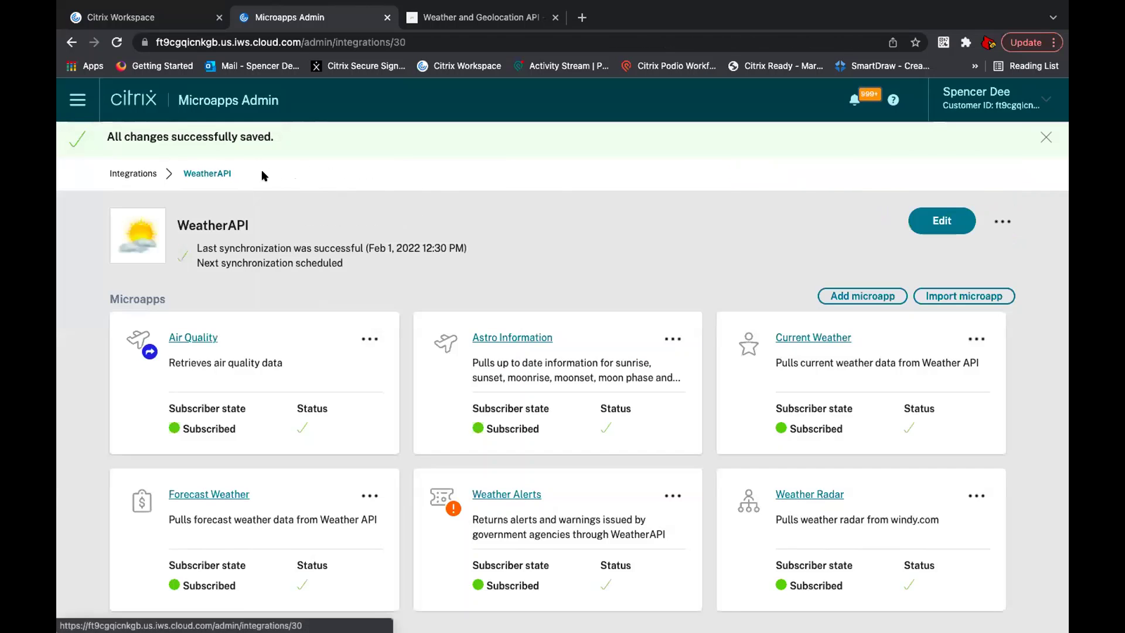
{"action": "left_click", "coordinate": [1002, 221]}
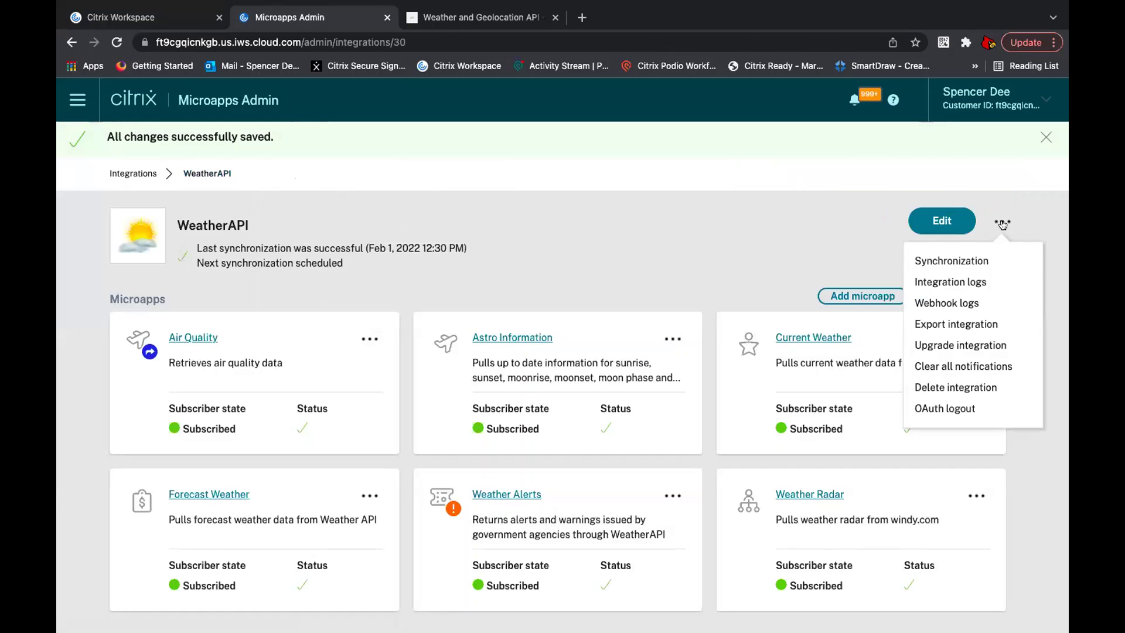
{"action": "left_click", "coordinate": [969, 261]}
{"action": "left_click", "coordinate": [631, 340]}
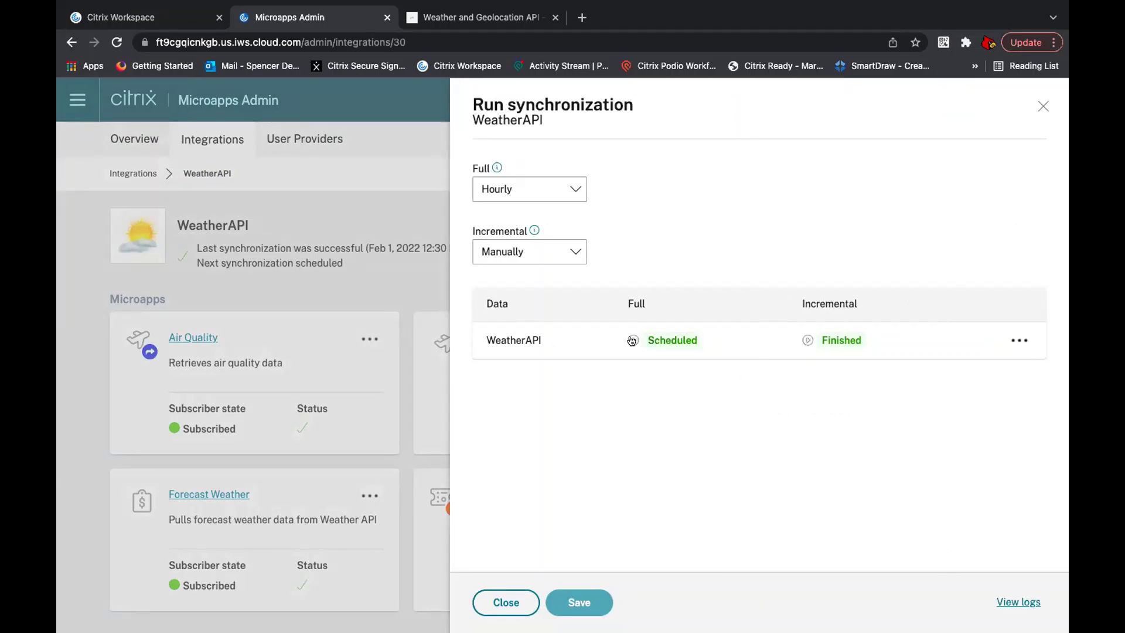
{"action": "left_click", "coordinate": [807, 338]}
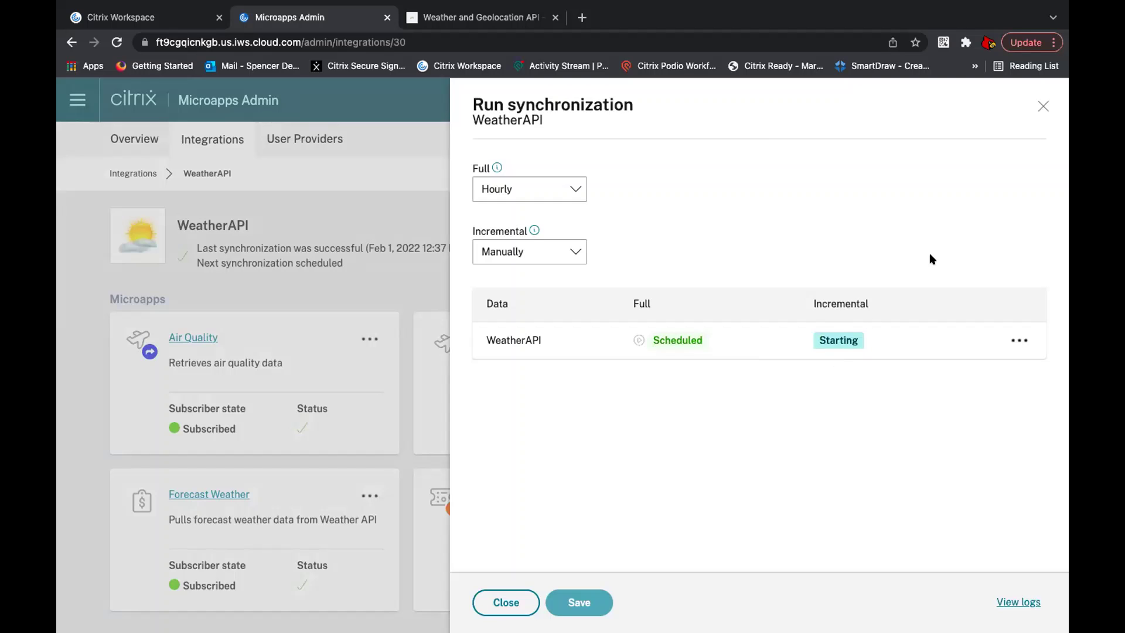
{"action": "left_click", "coordinate": [1042, 108]}
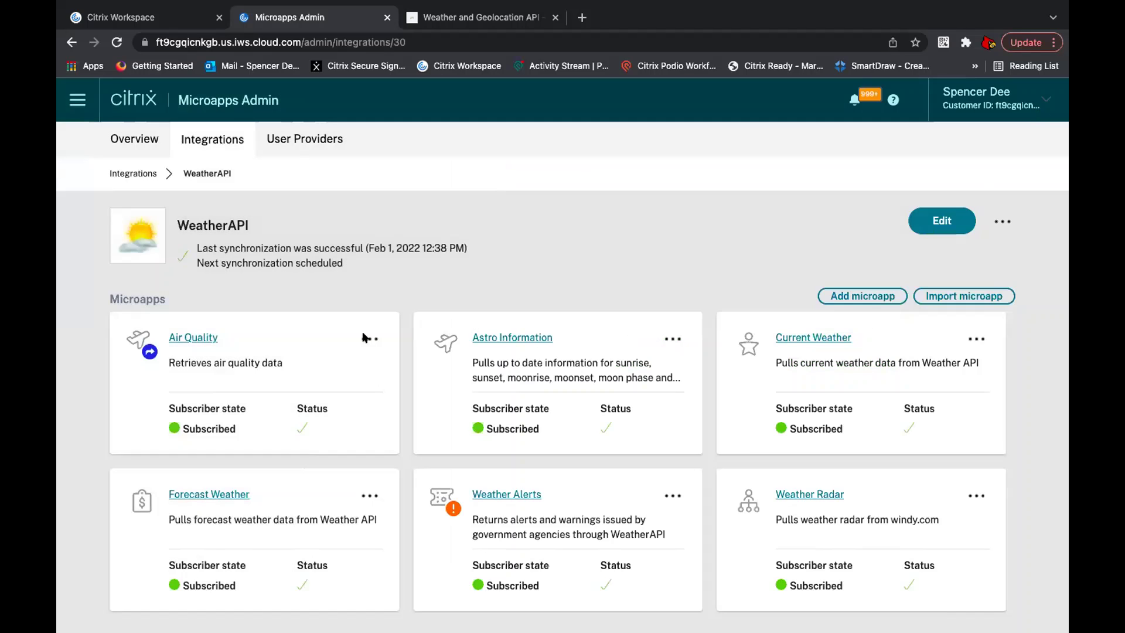
Step: Recheck the Air Quality Reminder, then return to the WeatherAPI overview and Citrix Workspace
{"action": "left_click", "coordinate": [187, 337]}
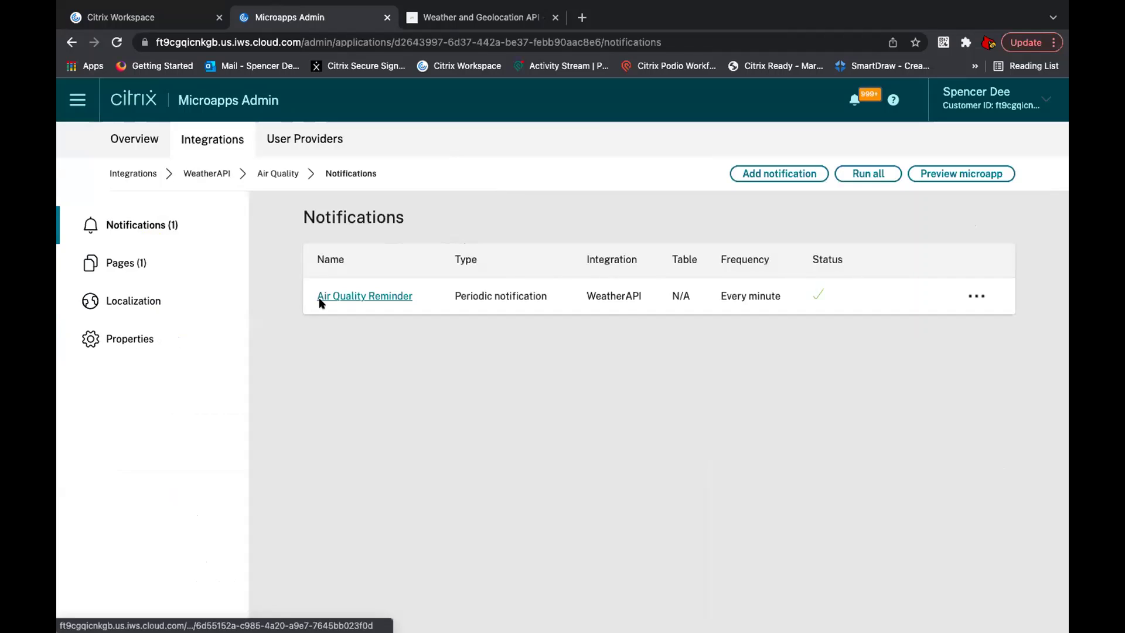
{"action": "left_click", "coordinate": [321, 297]}
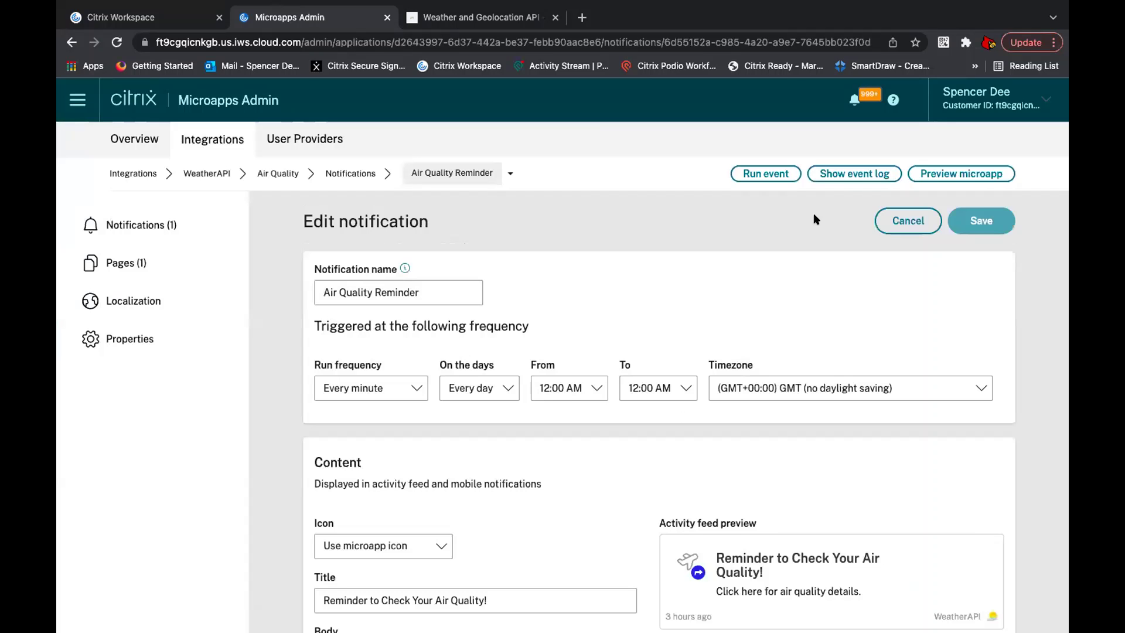
{"action": "left_click", "coordinate": [207, 173]}
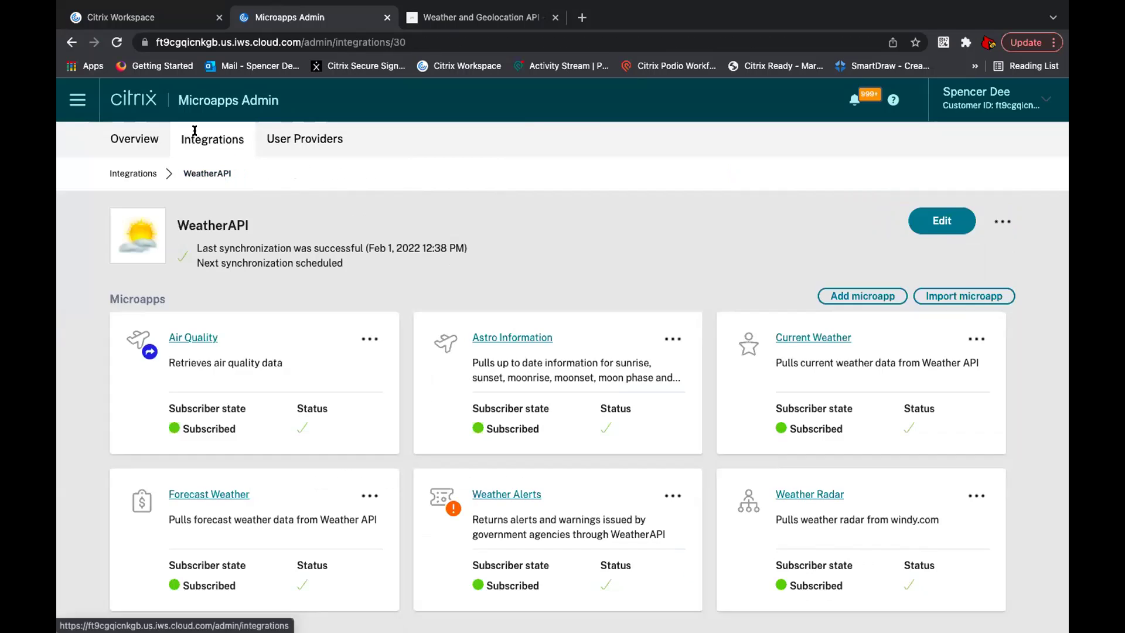
{"action": "left_click", "coordinate": [148, 17]}
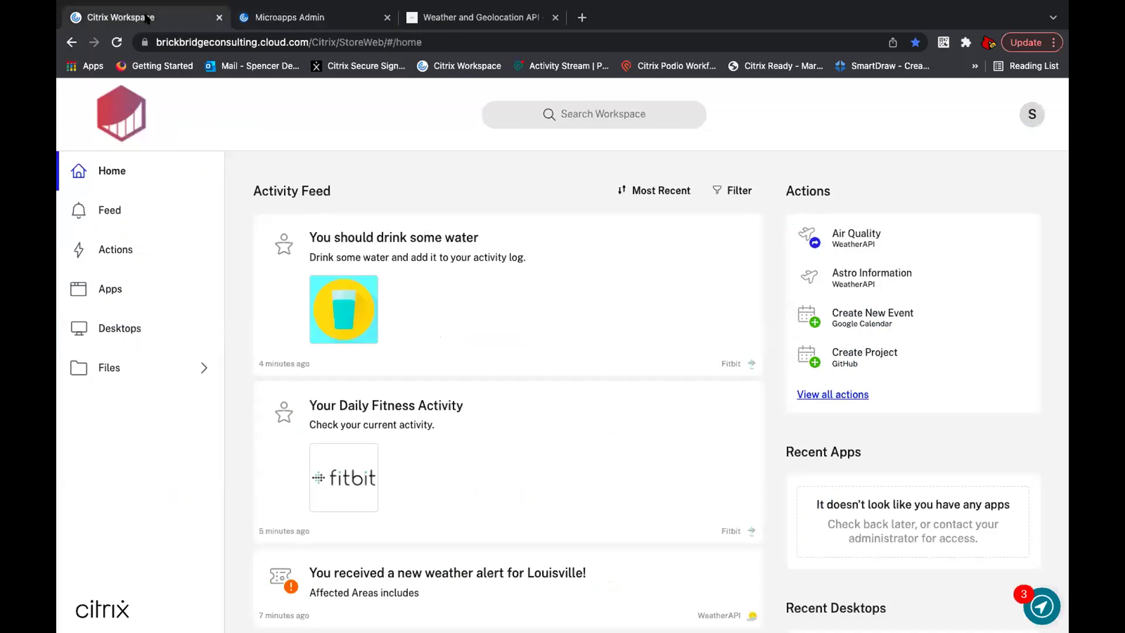
Step: Open the Weather Radar card from the WeatherAPI actions in the full actions list
{"action": "left_click", "coordinate": [144, 115]}
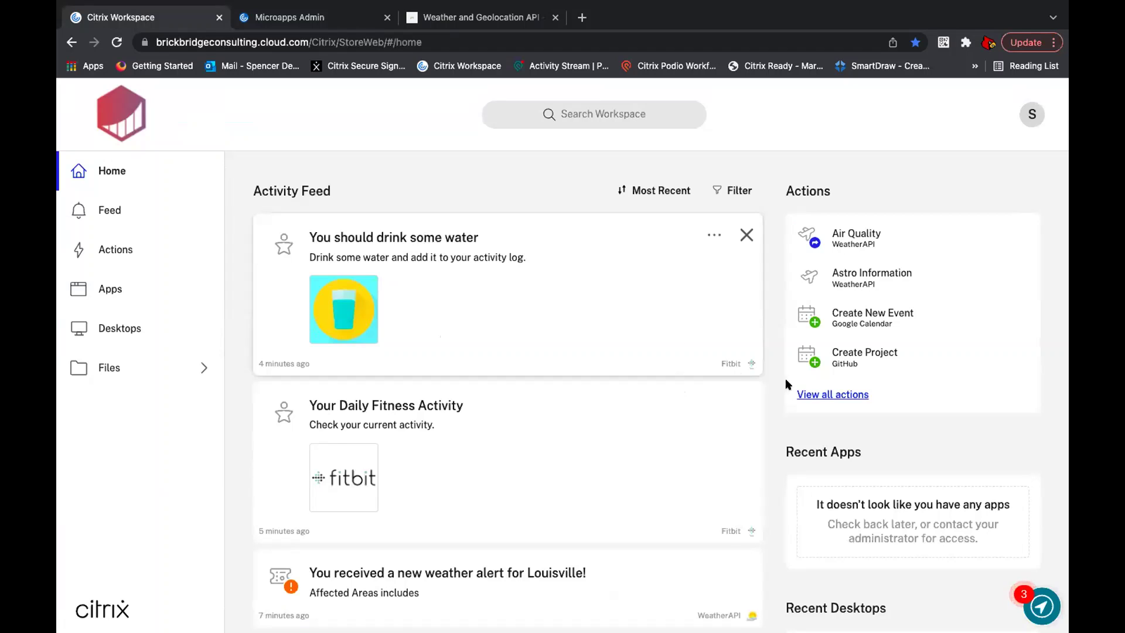
{"action": "left_click", "coordinate": [814, 394]}
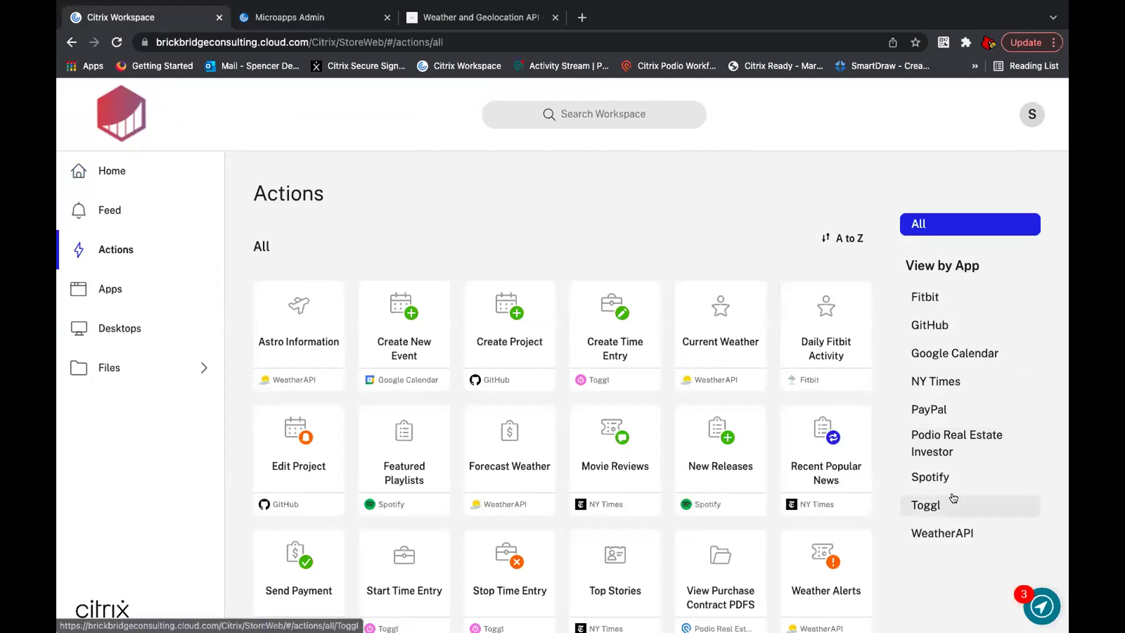
{"action": "left_click", "coordinate": [943, 533]}
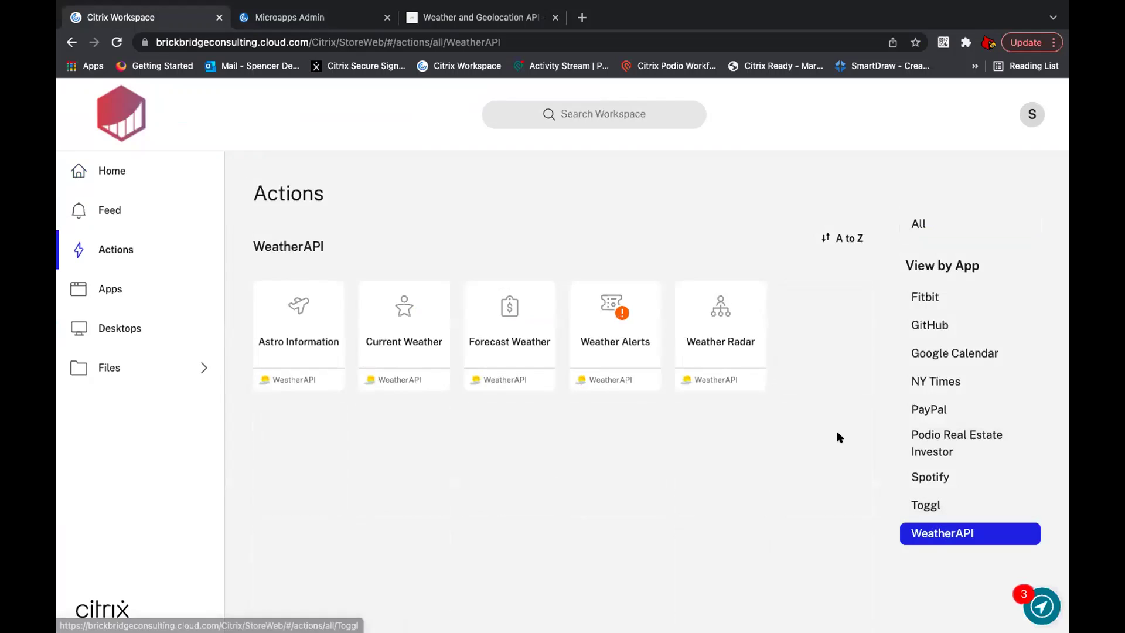
{"action": "left_click", "coordinate": [724, 326]}
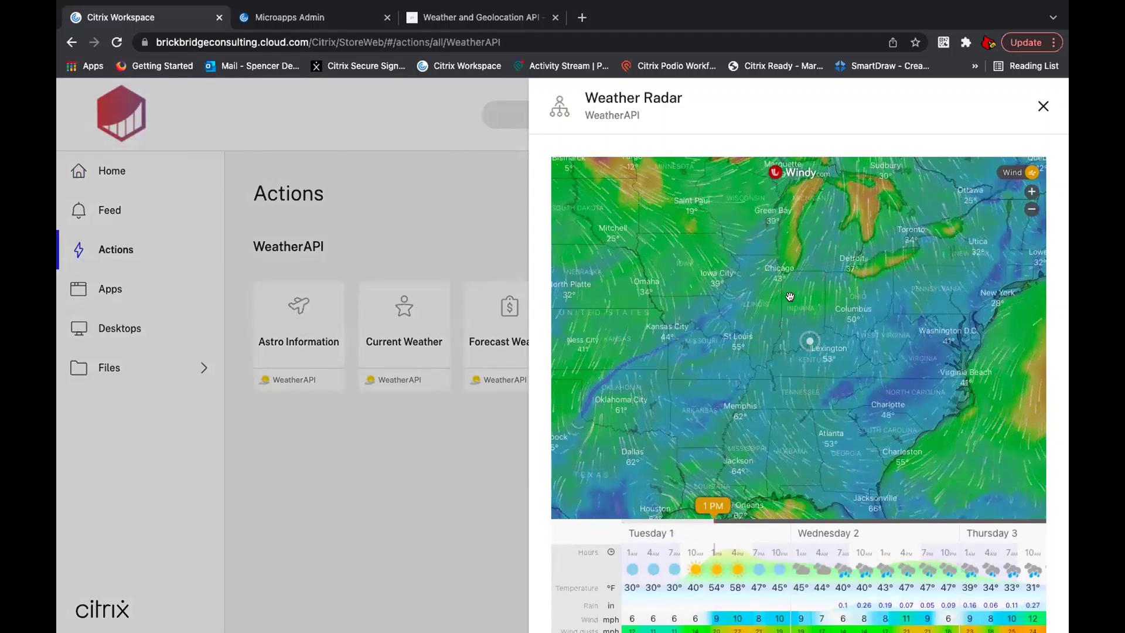
Step: Pan the Windy wind map and view the hourly forecast for the marked location
{"action": "left_click_drag", "start_coordinate": [808, 293], "coordinate": [821, 287]}
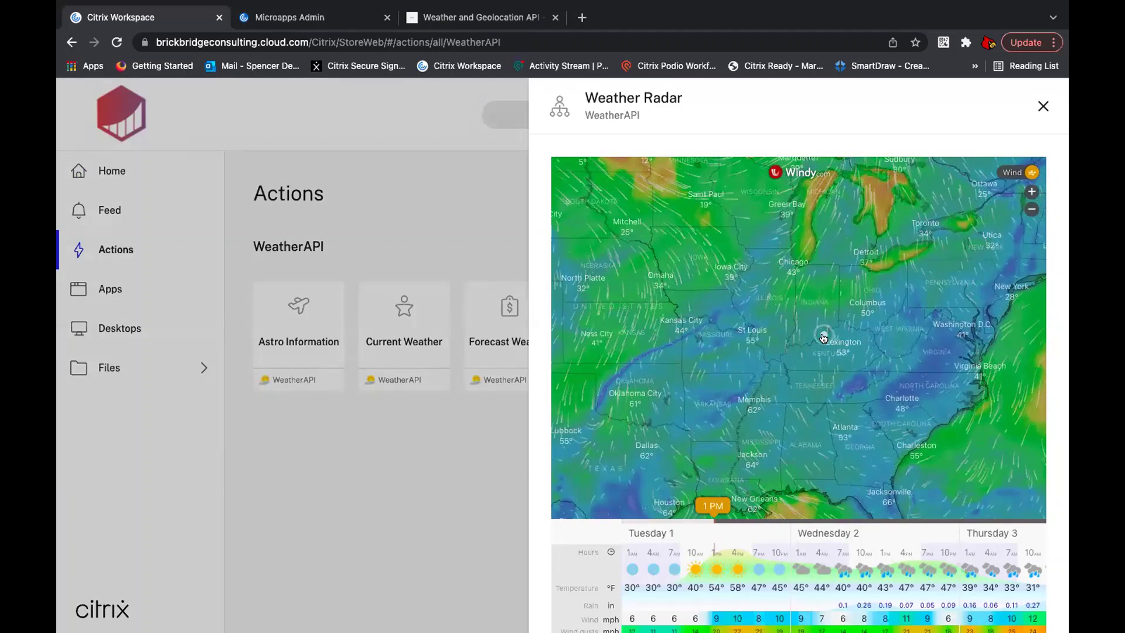
{"action": "mouse_move", "coordinate": [675, 335]}
{"action": "left_mouse_down"}
{"action": "mouse_move", "coordinate": [720, 335]}
{"action": "mouse_move", "coordinate": [853, 427]}
{"action": "mouse_move", "coordinate": [665, 321]}
{"action": "left_mouse_up"}
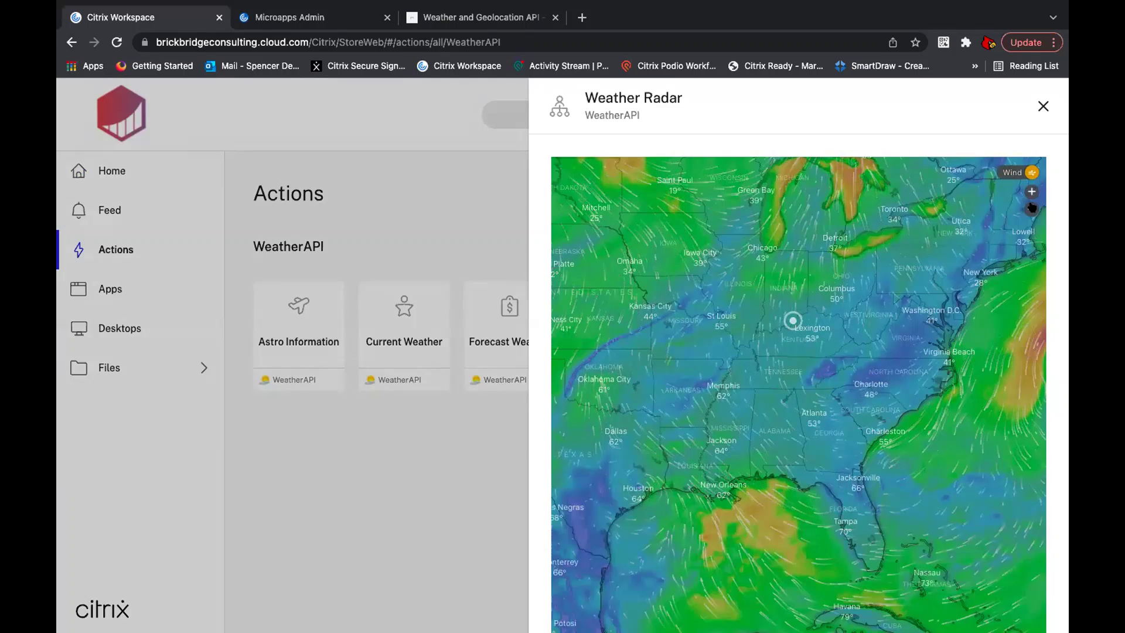
{"action": "mouse_move", "coordinate": [1004, 252]}
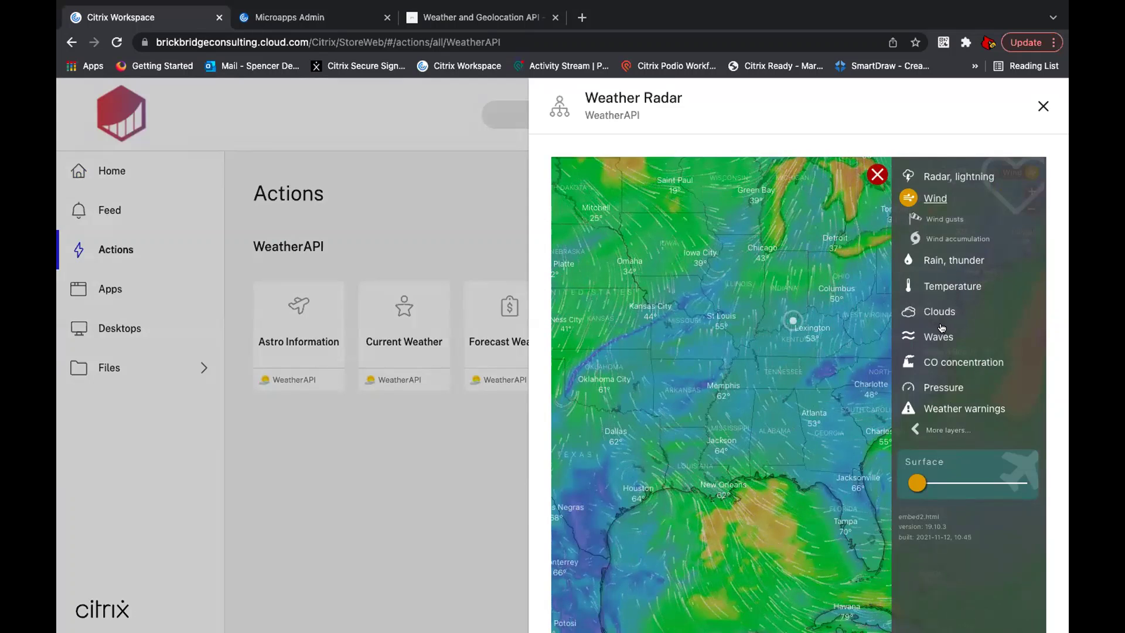
{"action": "left_click", "coordinate": [792, 320]}
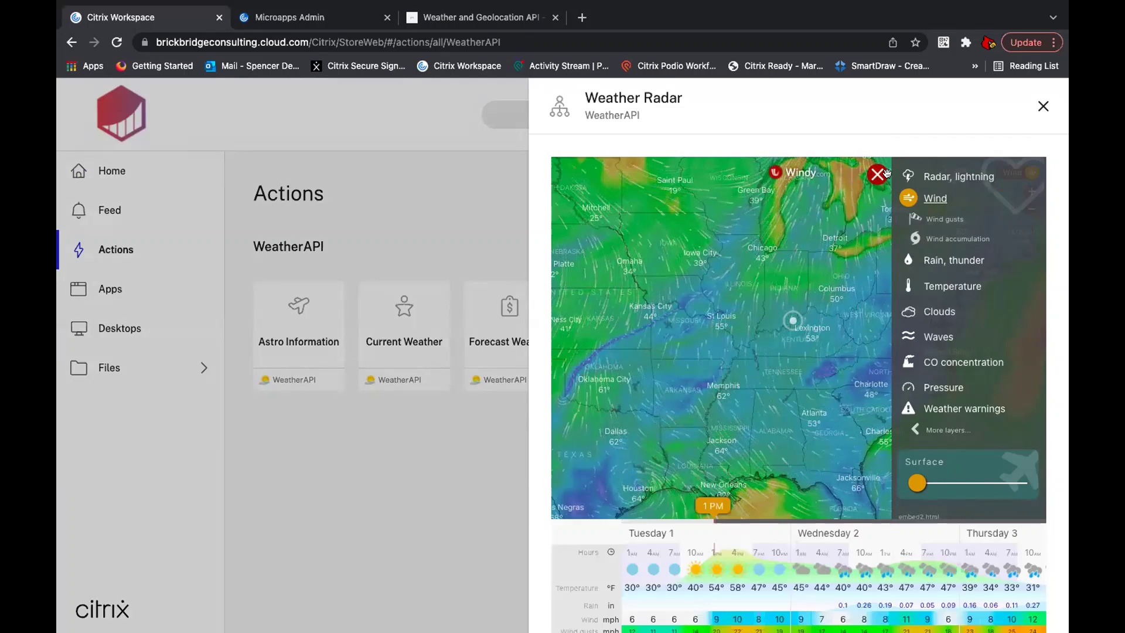
{"action": "scroll", "coordinate": [1062, 268], "scroll_direction": "down", "scroll_amount": 4}
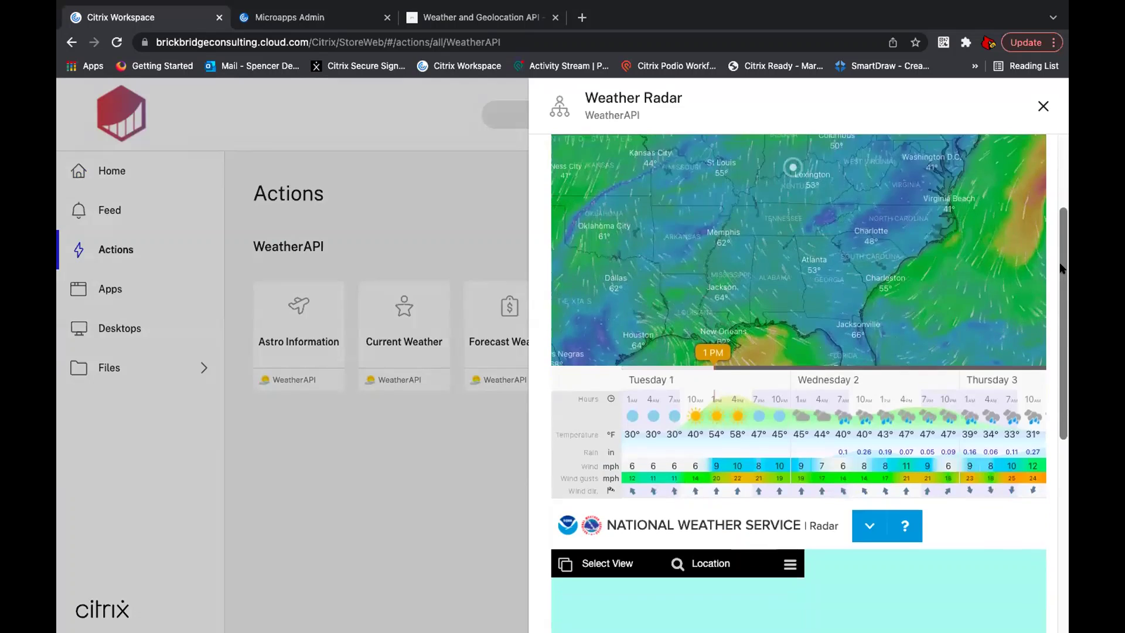
{"action": "scroll", "coordinate": [1061, 267], "scroll_direction": "down", "scroll_amount": 5}
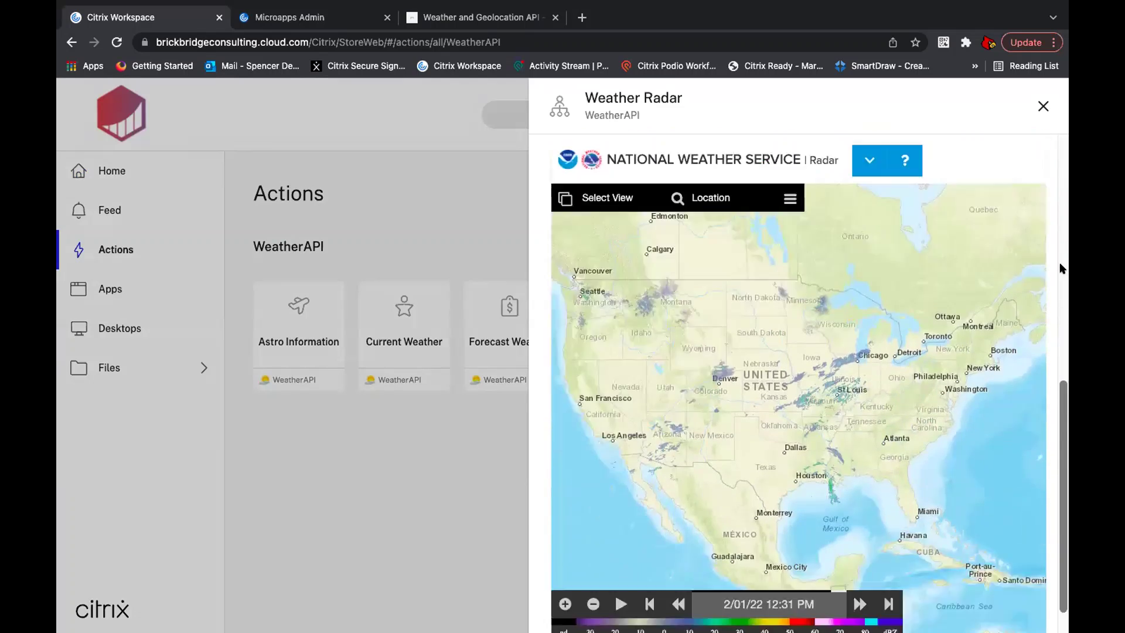
{"action": "scroll", "coordinate": [1062, 268], "scroll_direction": "down", "scroll_amount": 1}
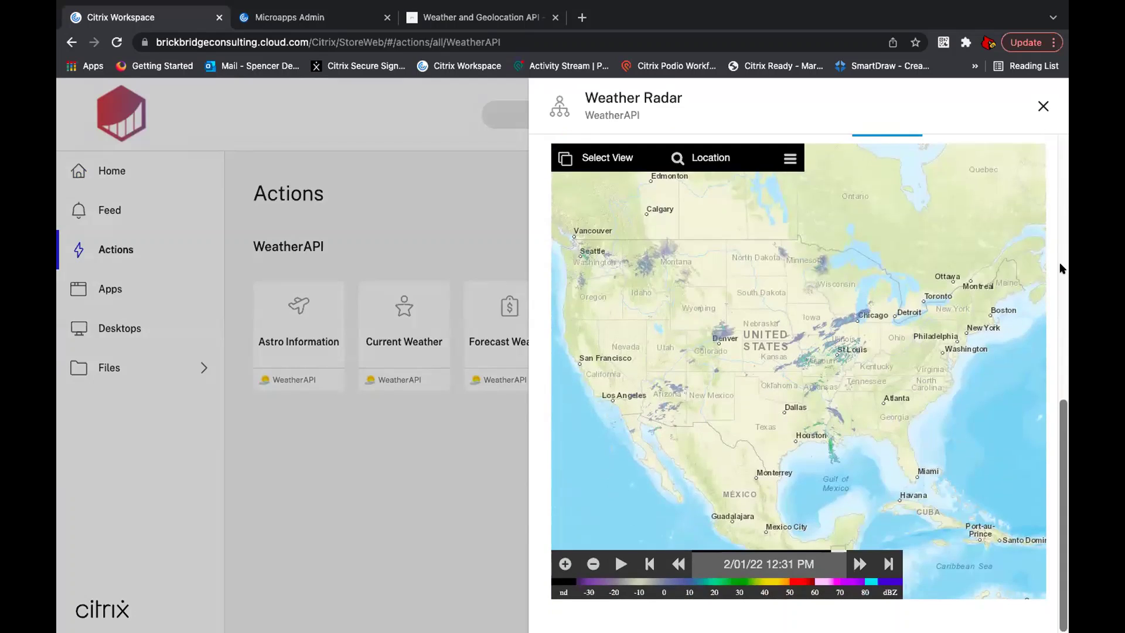
Step: Center the radar on Los Angeles, CA, USA, then close the Weather Radar panel
{"action": "left_click", "coordinate": [711, 158]}
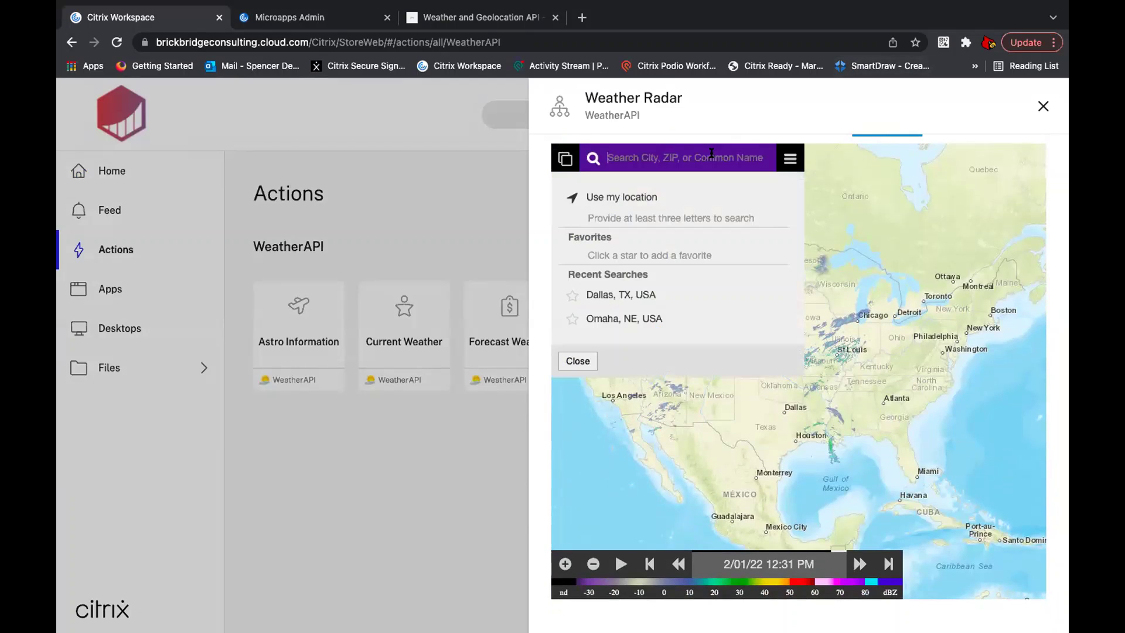
{"action": "type", "text": "los"}
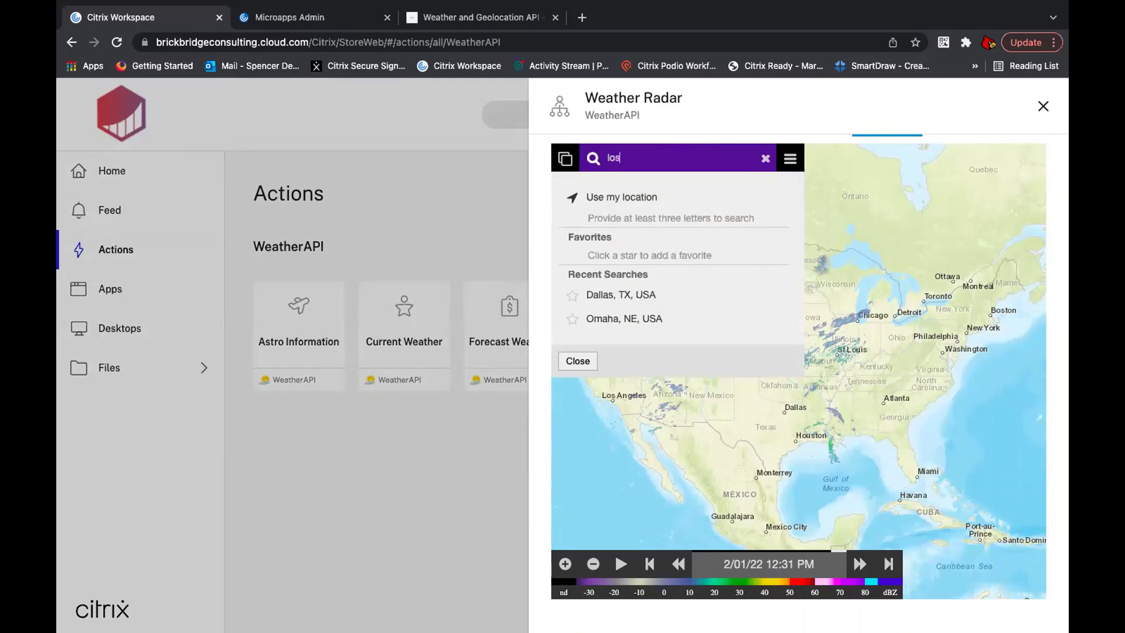
{"action": "left_click", "coordinate": [673, 218]}
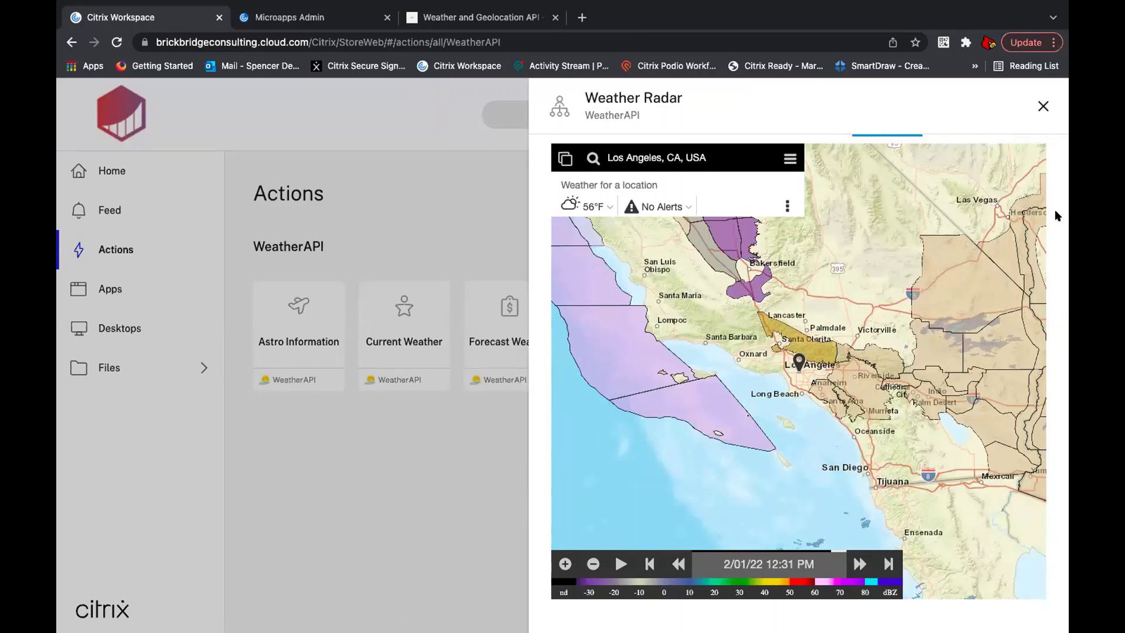
{"action": "left_click", "coordinate": [1043, 106]}
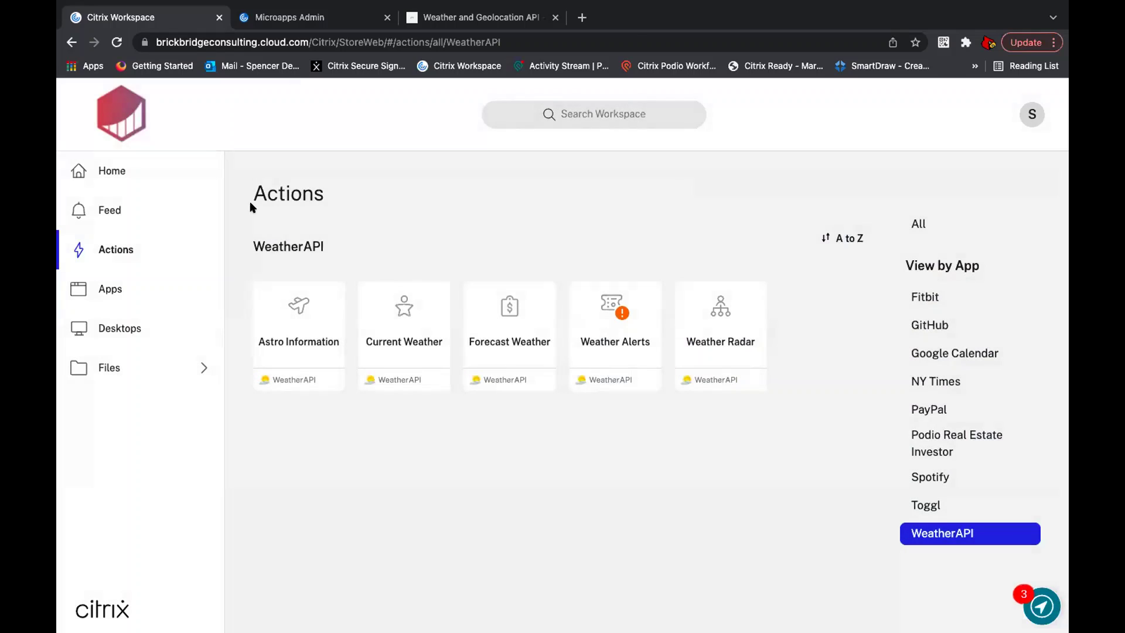
Step: Refresh the home feed, open the 'Reminder to Check Your Air Quality!' details, then close them
{"action": "left_click", "coordinate": [132, 178]}
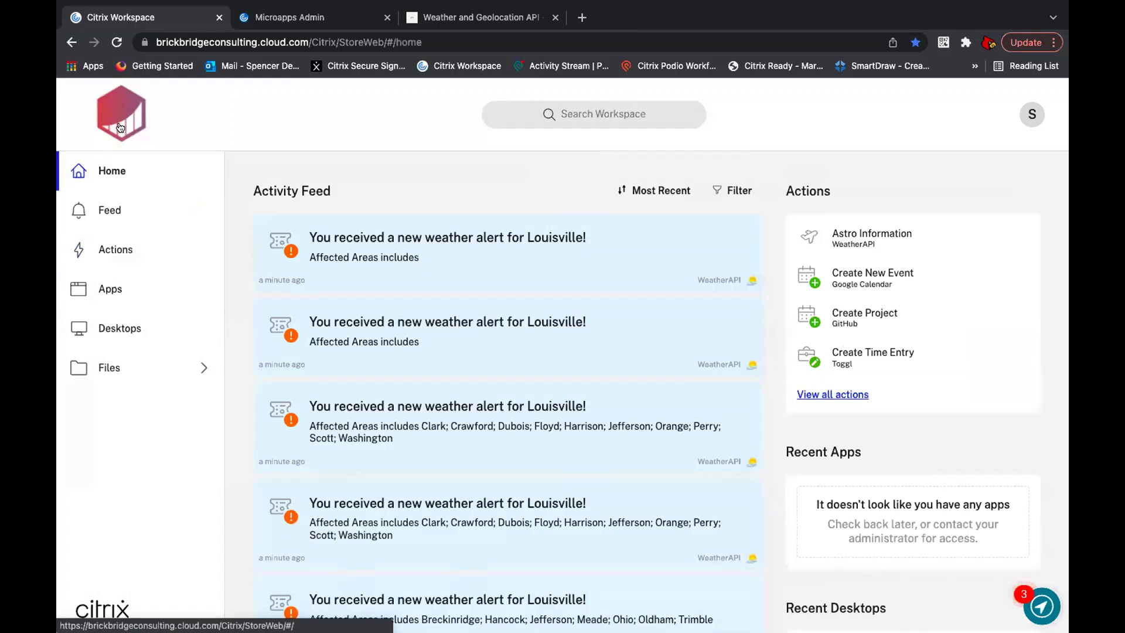
{"action": "left_click", "coordinate": [120, 127]}
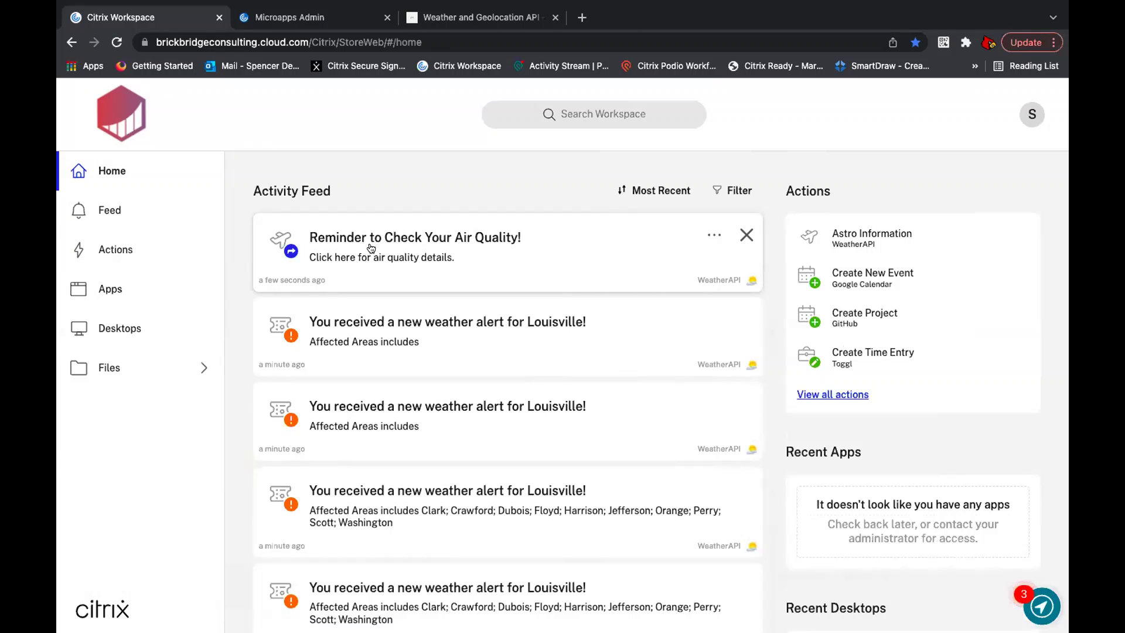
{"action": "left_click", "coordinate": [525, 271]}
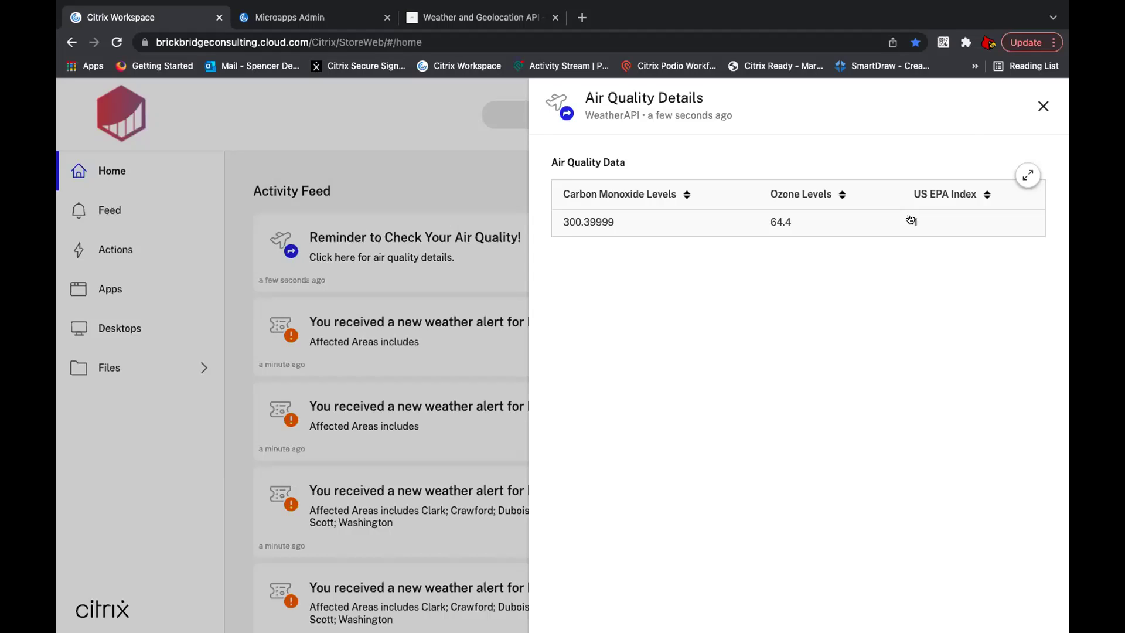
{"action": "left_click", "coordinate": [1043, 107]}
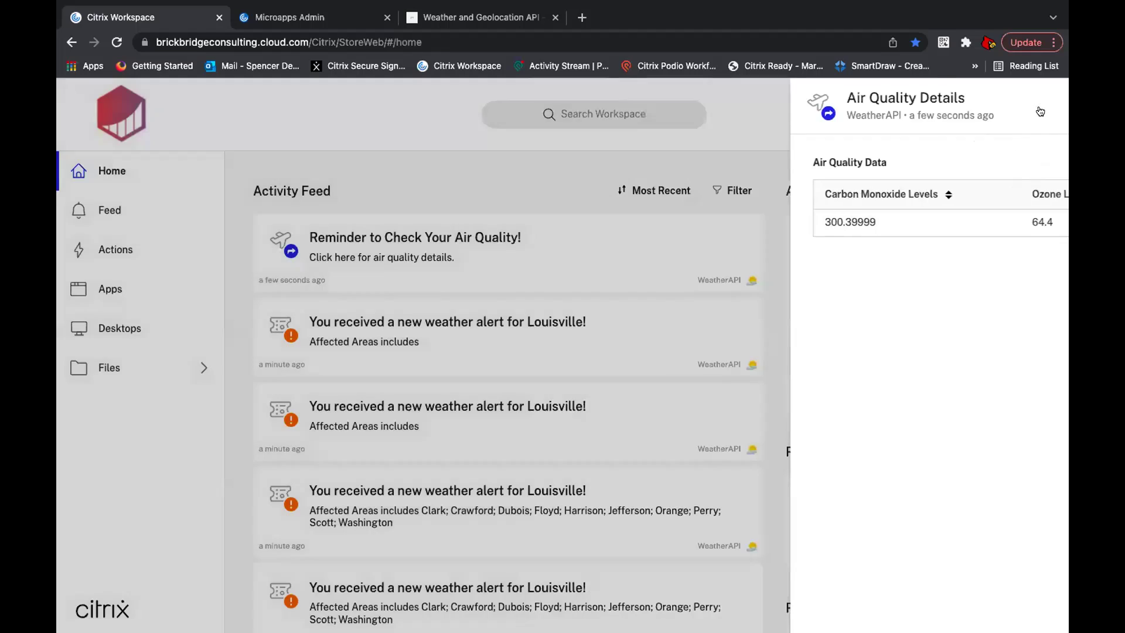
{"action": "left_click", "coordinate": [655, 191]}
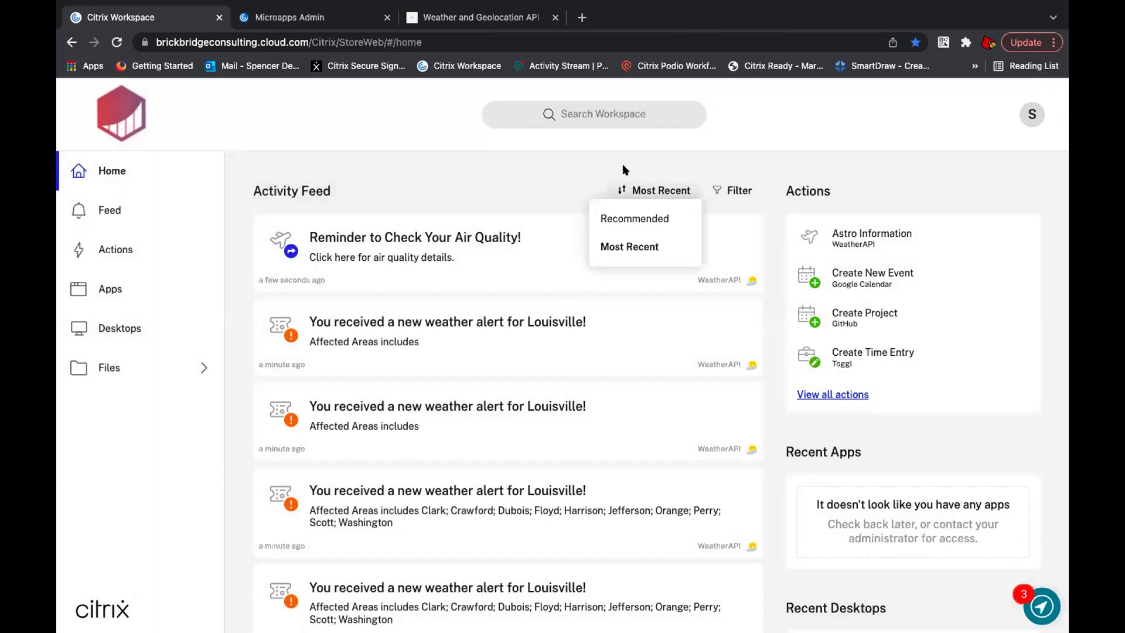
Step: Read the Air Quality table in the WeatherAPI docs, then return to Microapps Admin
{"action": "left_click", "coordinate": [483, 20]}
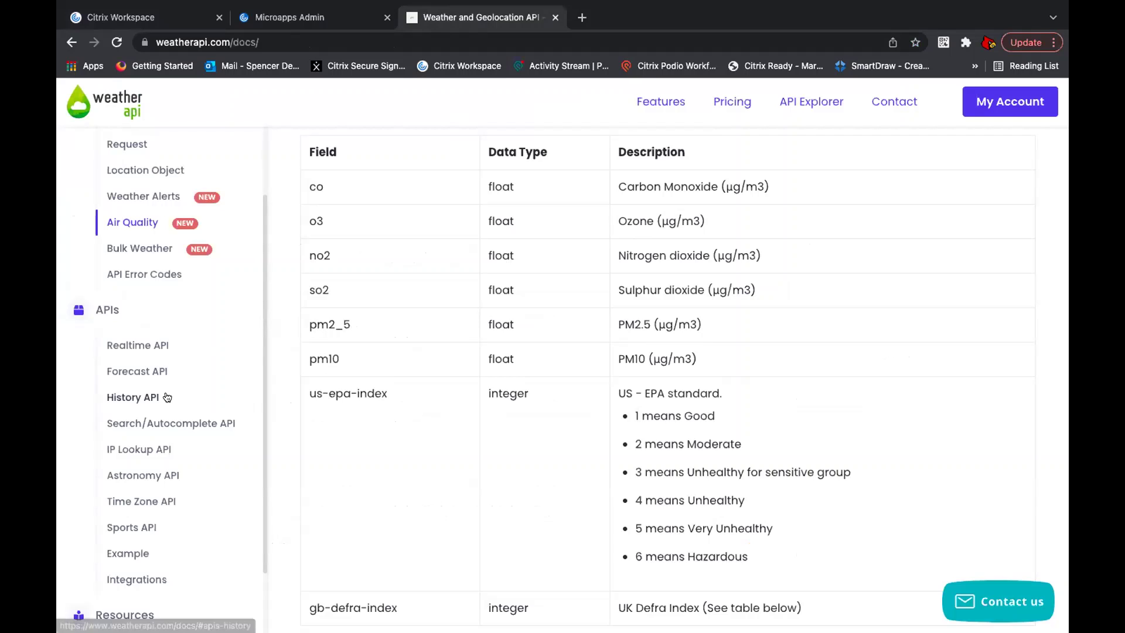
{"action": "scroll", "coordinate": [135, 364], "scroll_direction": "down", "scroll_amount": 1}
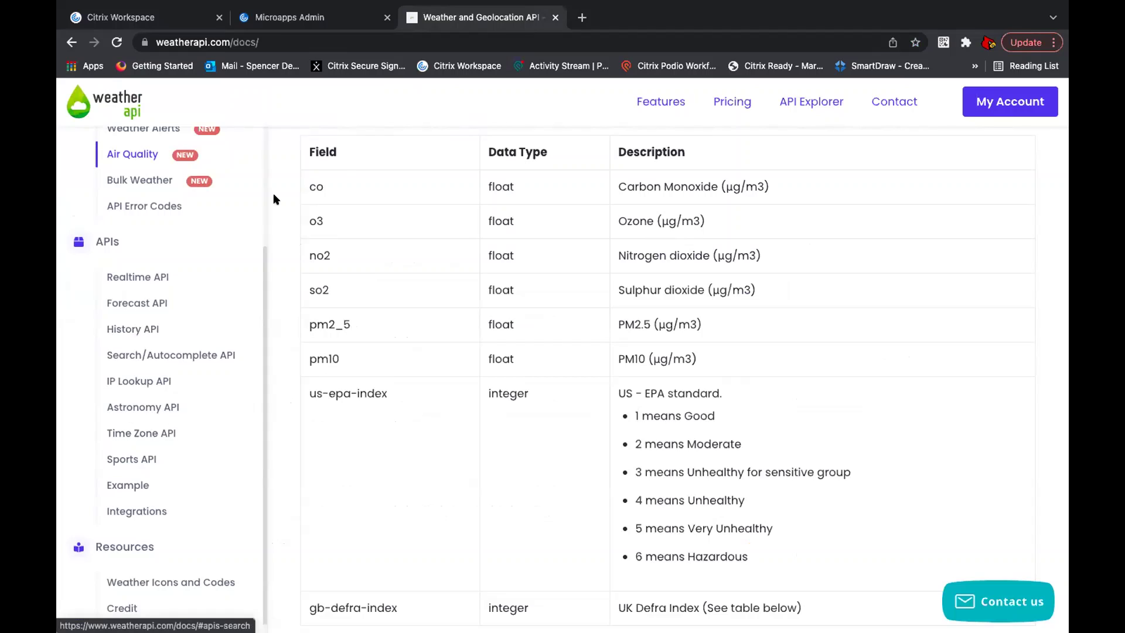
{"action": "left_click", "coordinate": [323, 22]}
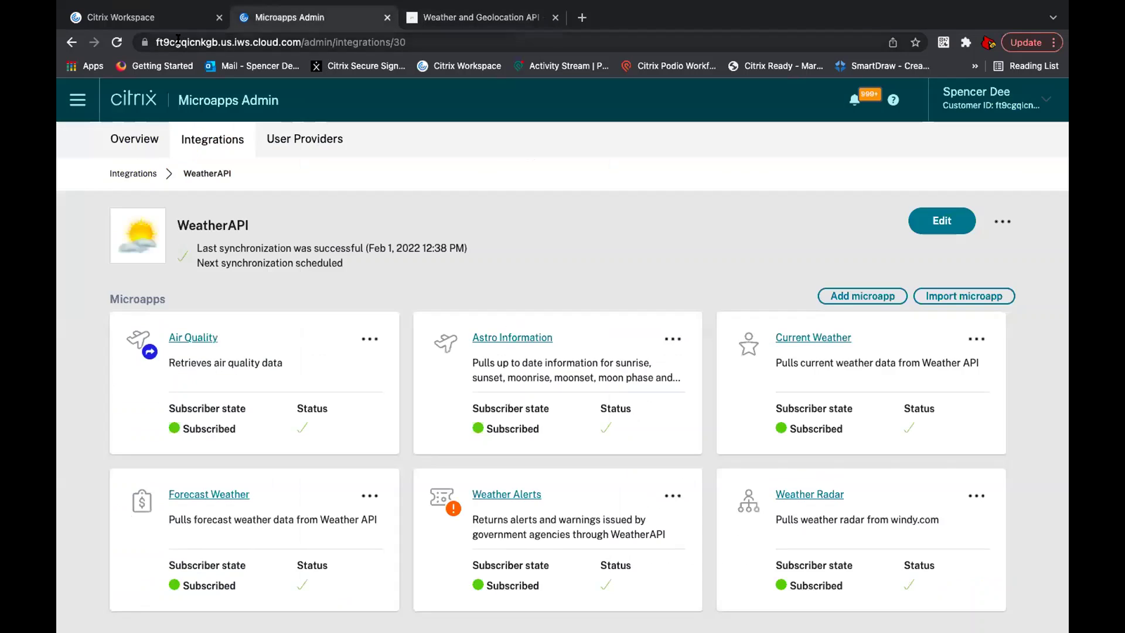
Step: Leave the full-screen Chrome space for the macOS desktop using Ctrl+Left and Mission Control
{"action": "left_click", "coordinate": [164, 22]}
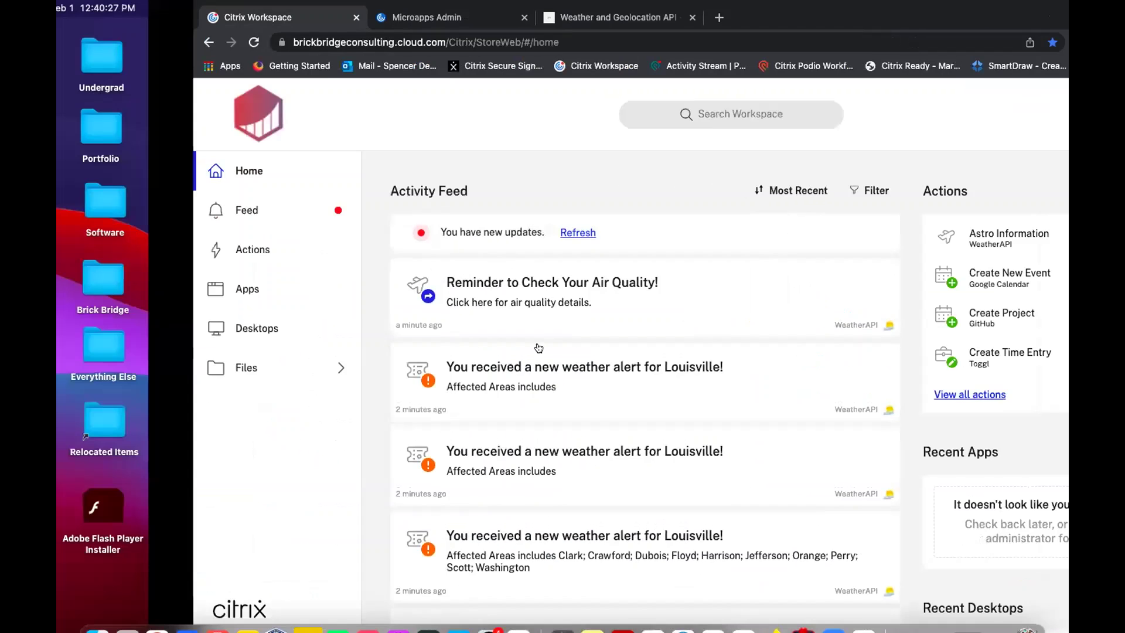
{"action": "key", "text": "ctrl+Left"}
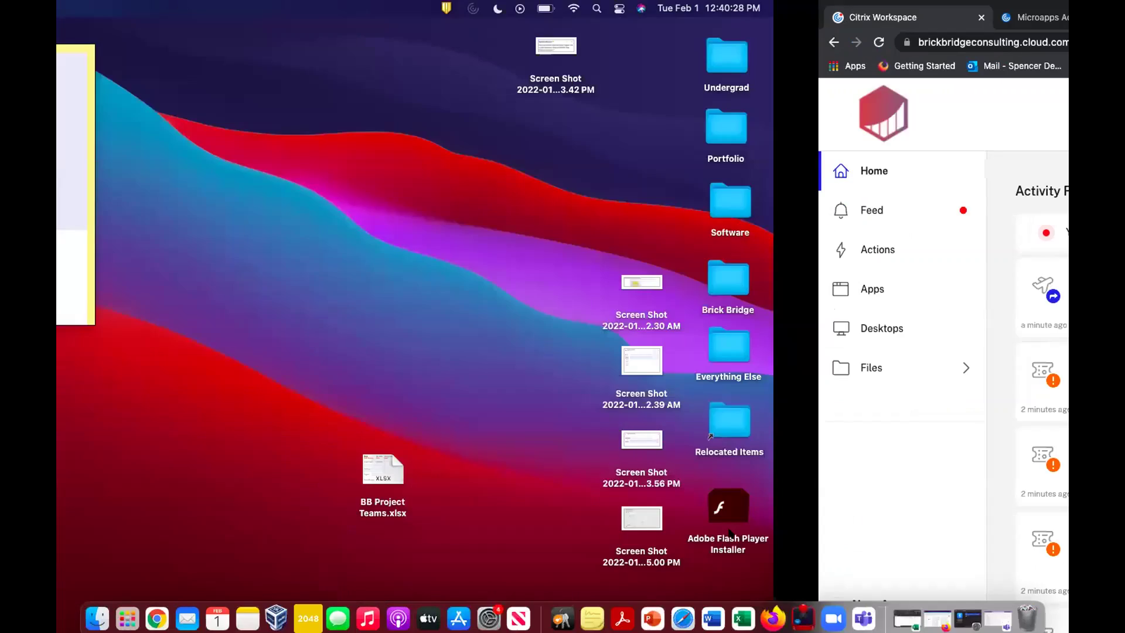
{"action": "key", "text": "ctrl+Up"}
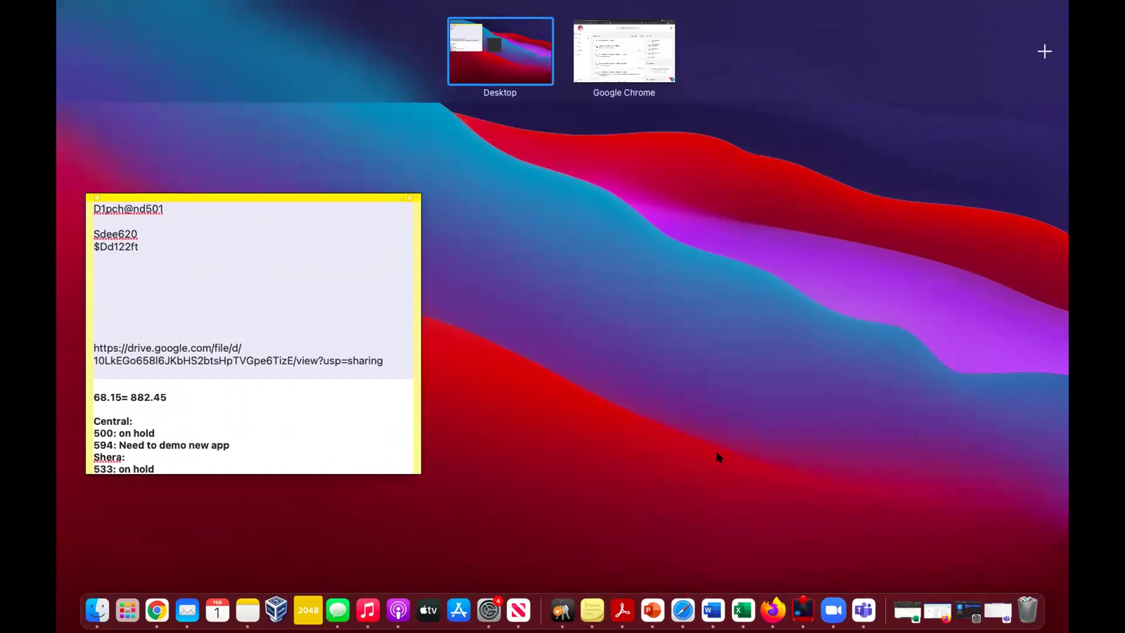
{"action": "key", "text": "Escape"}
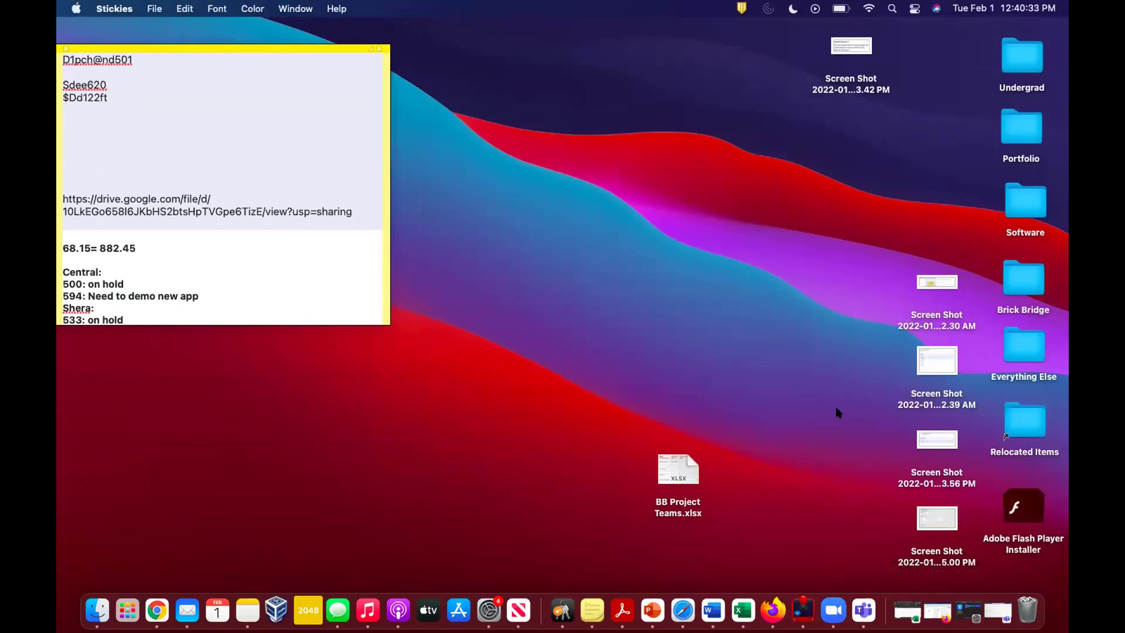
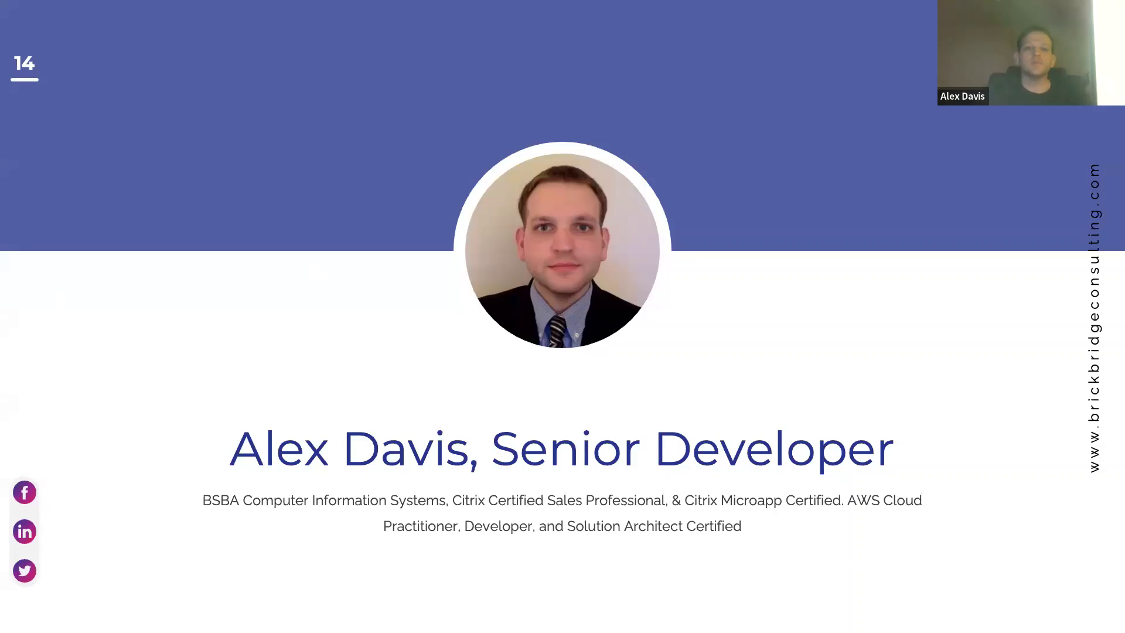
Step: Advance the slideshow from the presenter profile to the Workspace Technical Demo slide
{"action": "key", "text": "Right"}
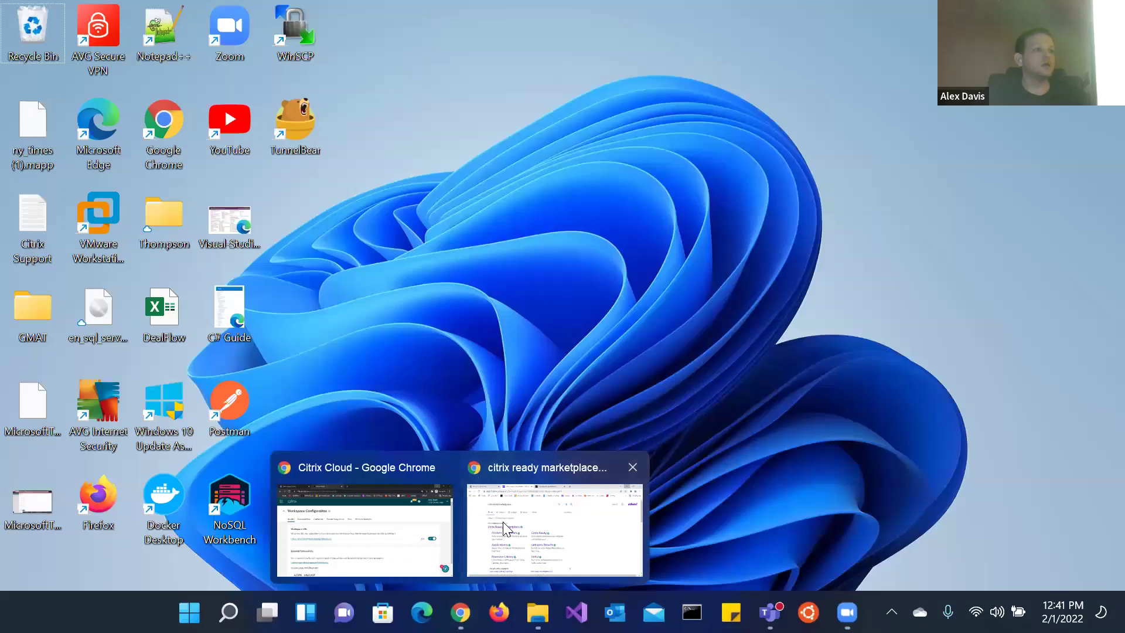
Step: Bring the browser back up on the Citrix Ready Marketplace page
{"action": "left_click", "coordinate": [508, 529]}
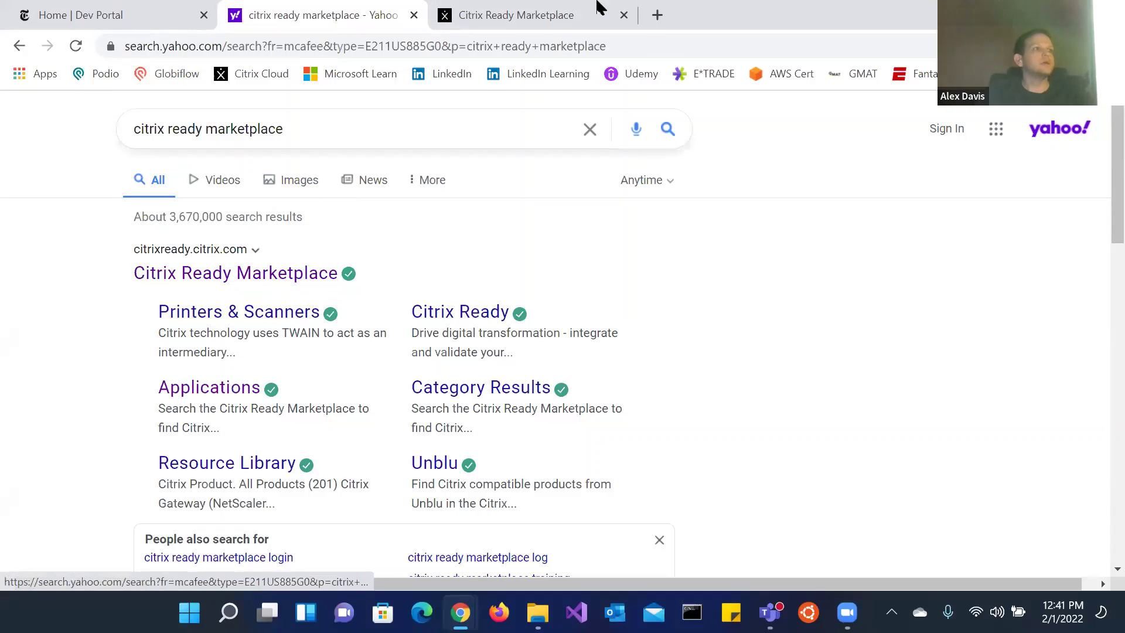
{"action": "left_click", "coordinate": [571, 27]}
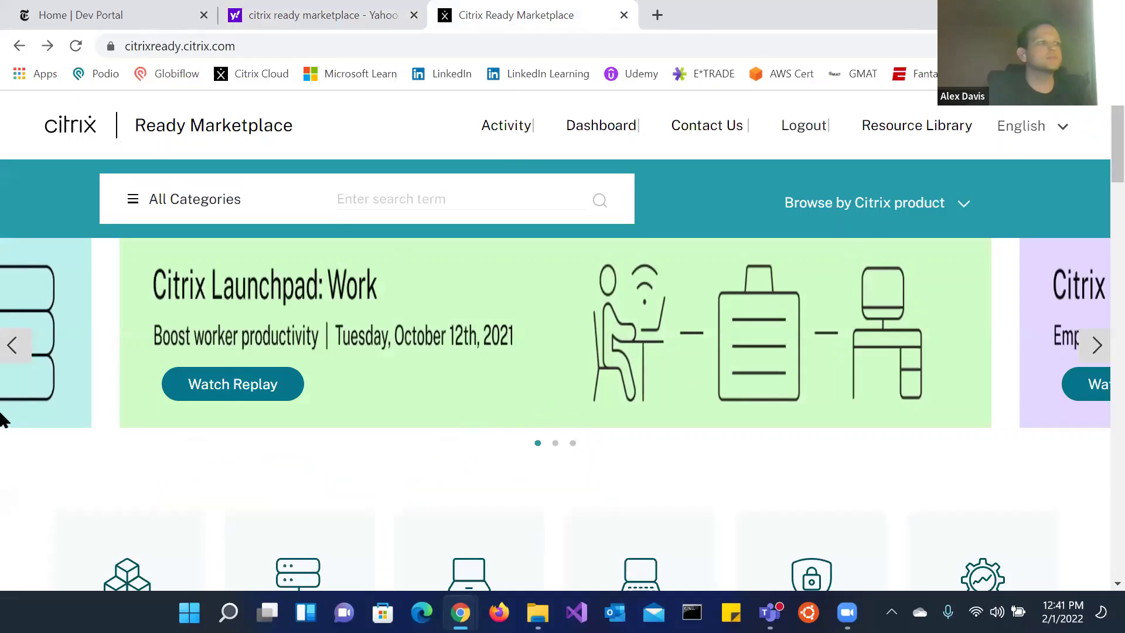
{"action": "scroll", "coordinate": [3, 418], "scroll_direction": "down", "scroll_amount": 1}
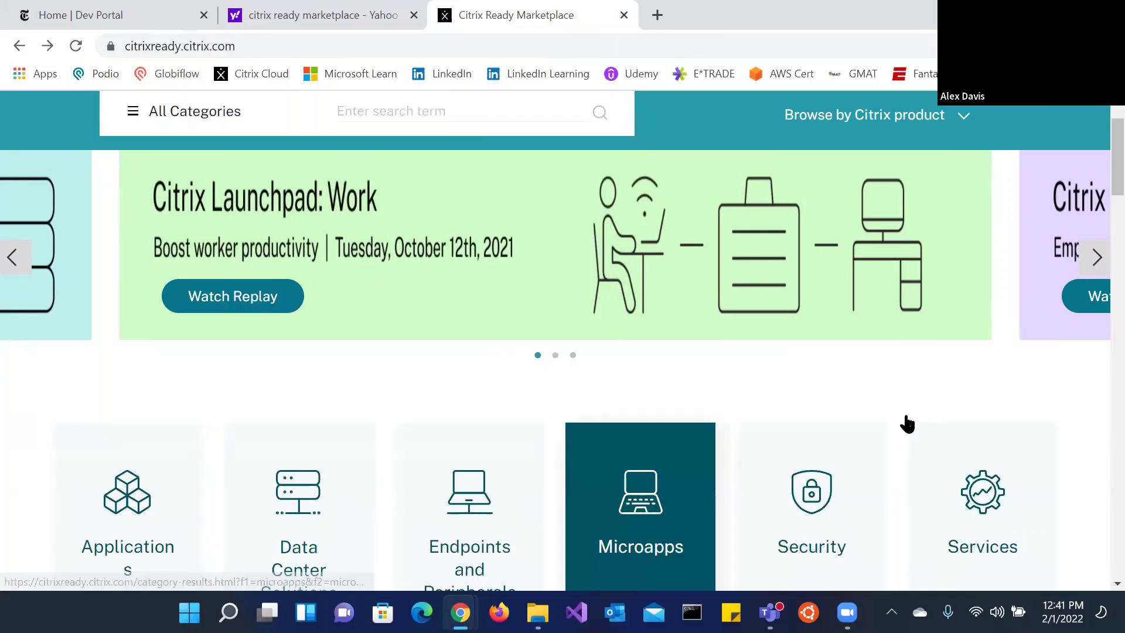
Step: Open the Microapps category and browse its 56 results, such as Ivanti, New York Times and Zoom
{"action": "left_click", "coordinate": [641, 510]}
{"action": "scroll", "coordinate": [586, 398], "scroll_direction": "down", "scroll_amount": 2}
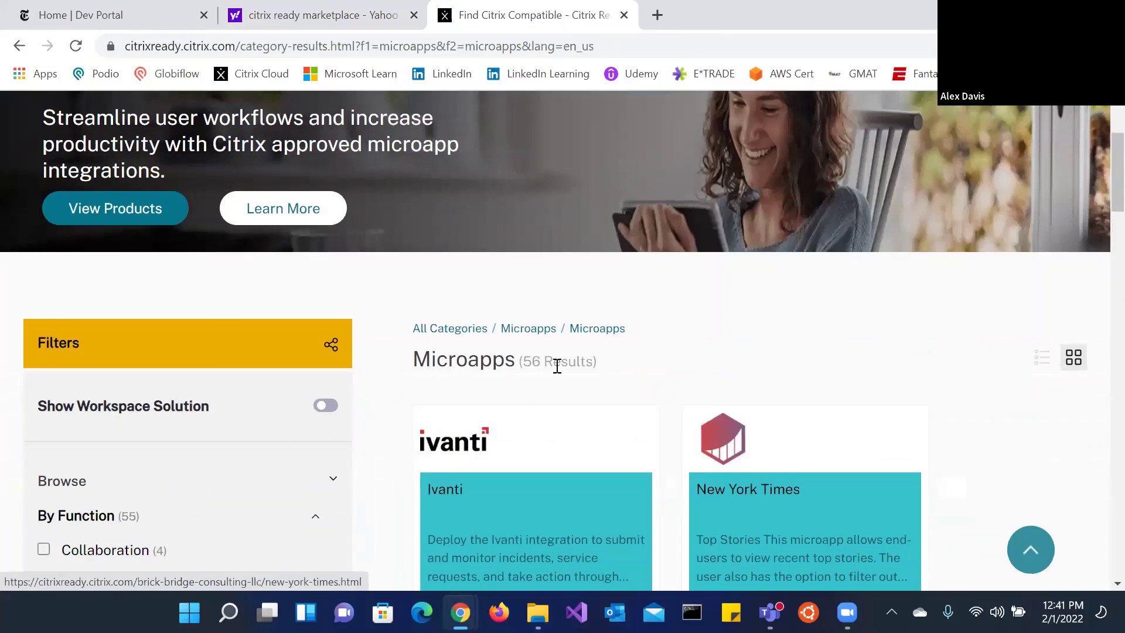
{"action": "scroll", "coordinate": [673, 299], "scroll_direction": "down", "scroll_amount": 3}
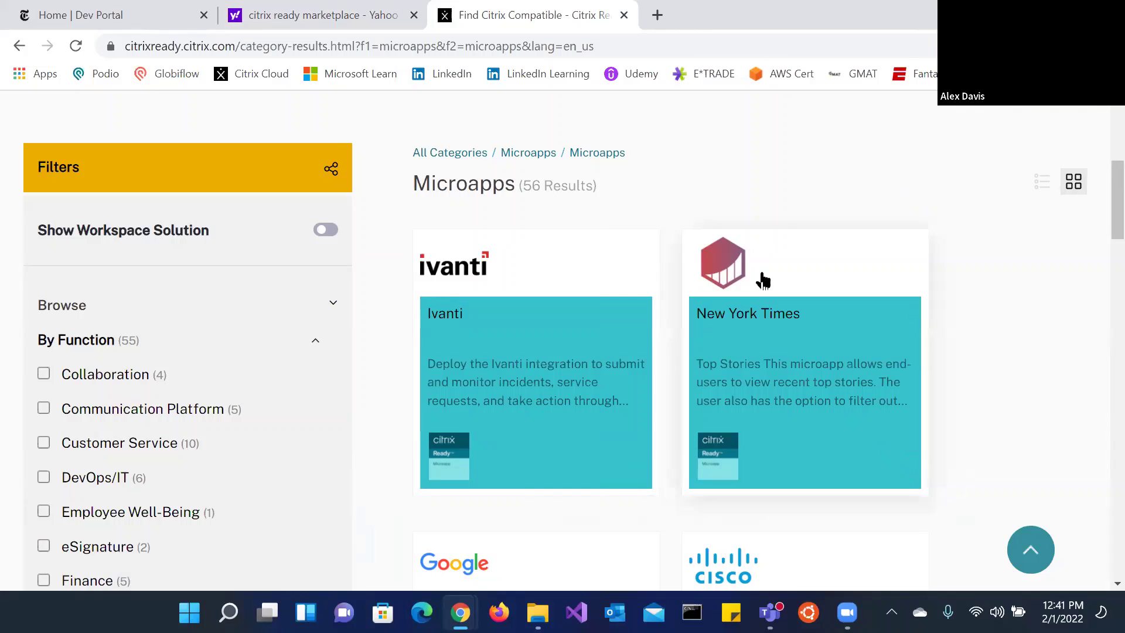
{"action": "scroll", "coordinate": [700, 318], "scroll_direction": "down", "scroll_amount": 1}
{"action": "scroll", "coordinate": [75, 371], "scroll_direction": "down", "scroll_amount": 2}
{"action": "scroll", "coordinate": [43, 373], "scroll_direction": "up", "scroll_amount": 2}
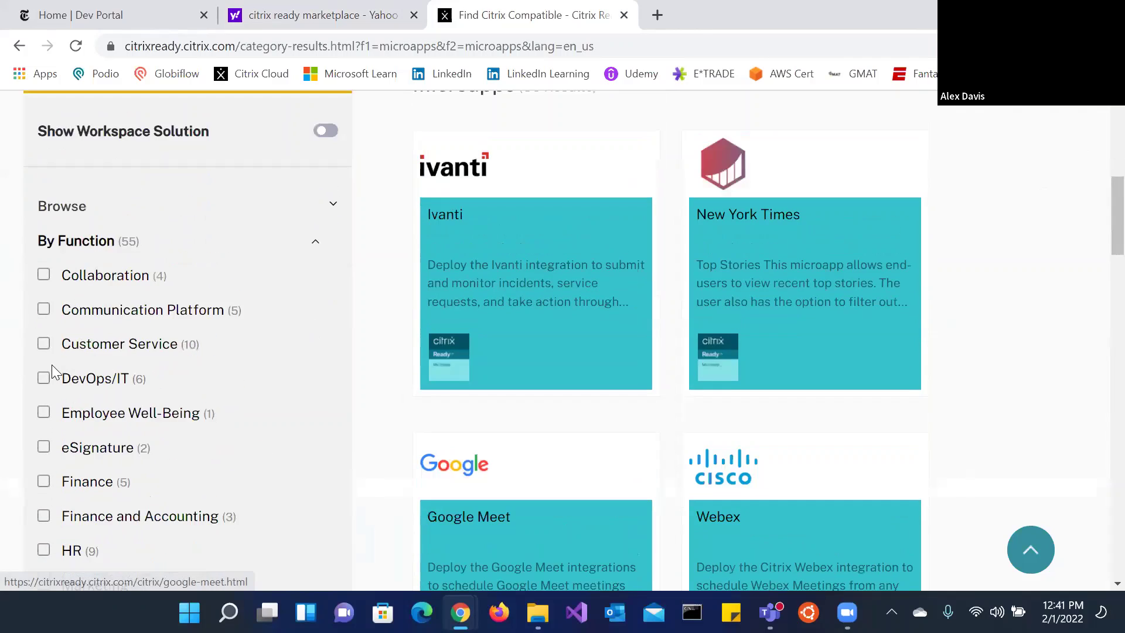
{"action": "scroll", "coordinate": [176, 339], "scroll_direction": "down", "scroll_amount": 3}
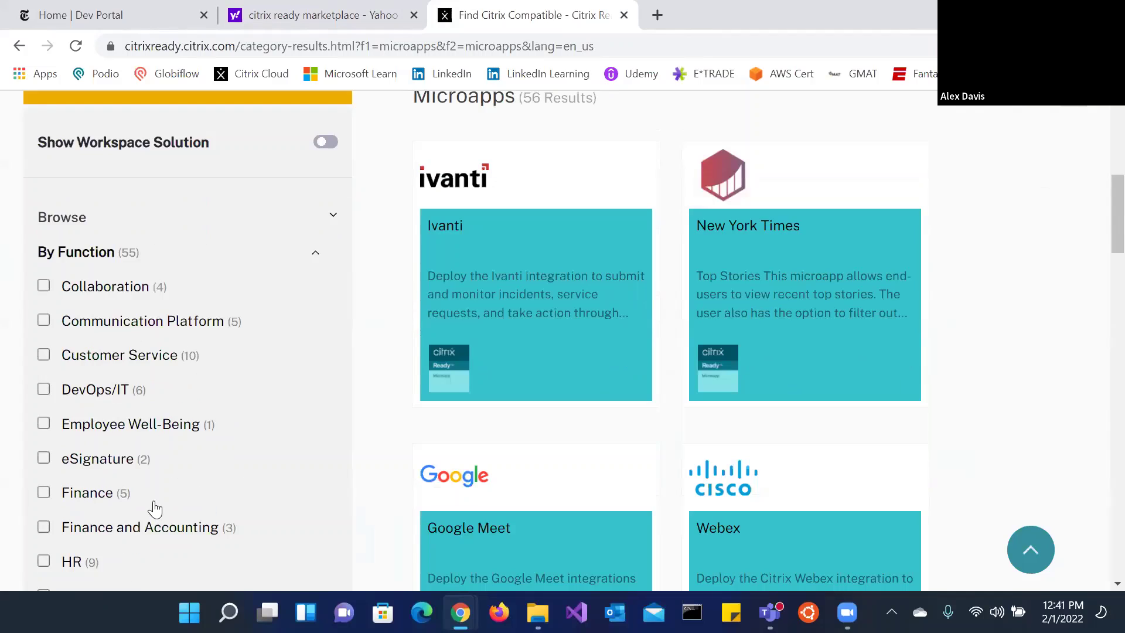
{"action": "scroll", "coordinate": [241, 299], "scroll_direction": "down", "scroll_amount": 4}
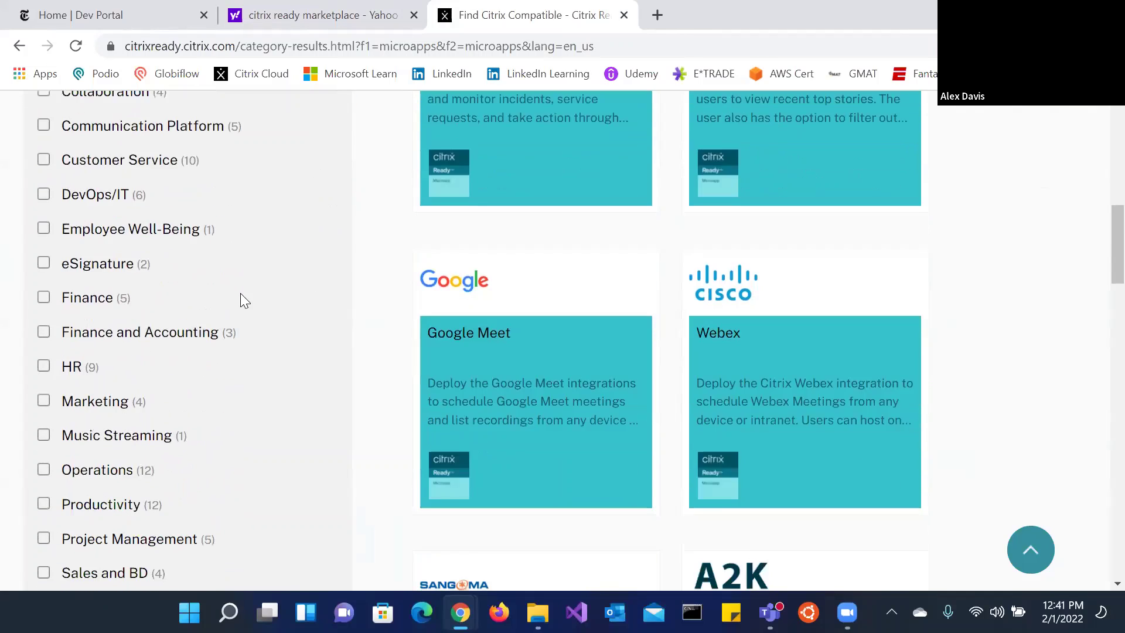
{"action": "scroll", "coordinate": [117, 347], "scroll_direction": "down", "scroll_amount": 3}
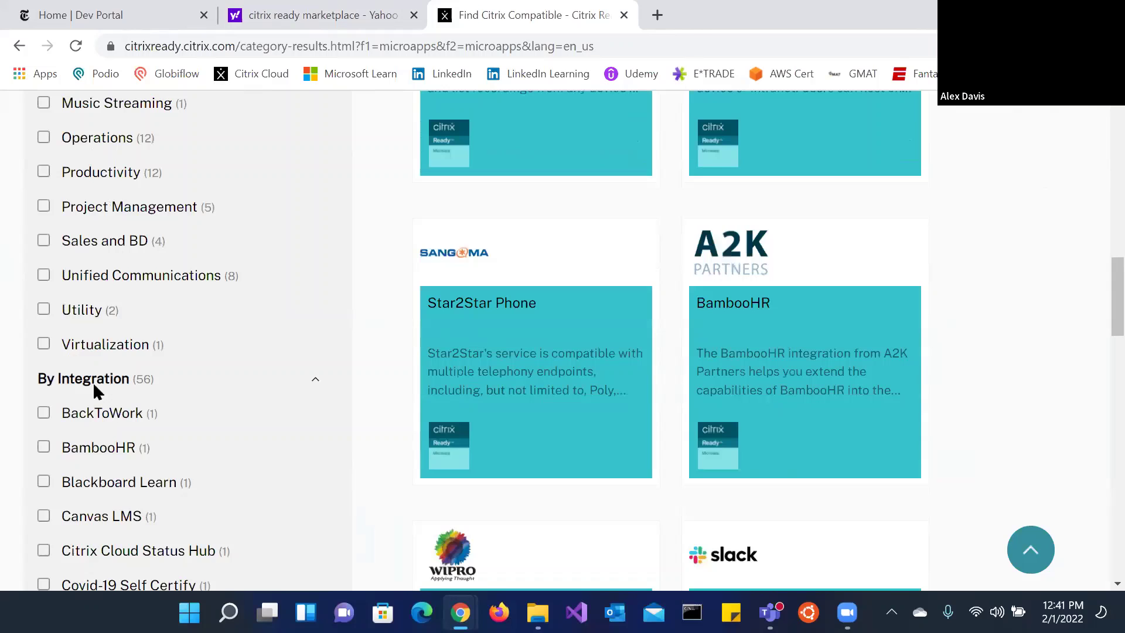
{"action": "scroll", "coordinate": [76, 427], "scroll_direction": "down", "scroll_amount": 3}
{"action": "scroll", "coordinate": [281, 492], "scroll_direction": "down", "scroll_amount": 5}
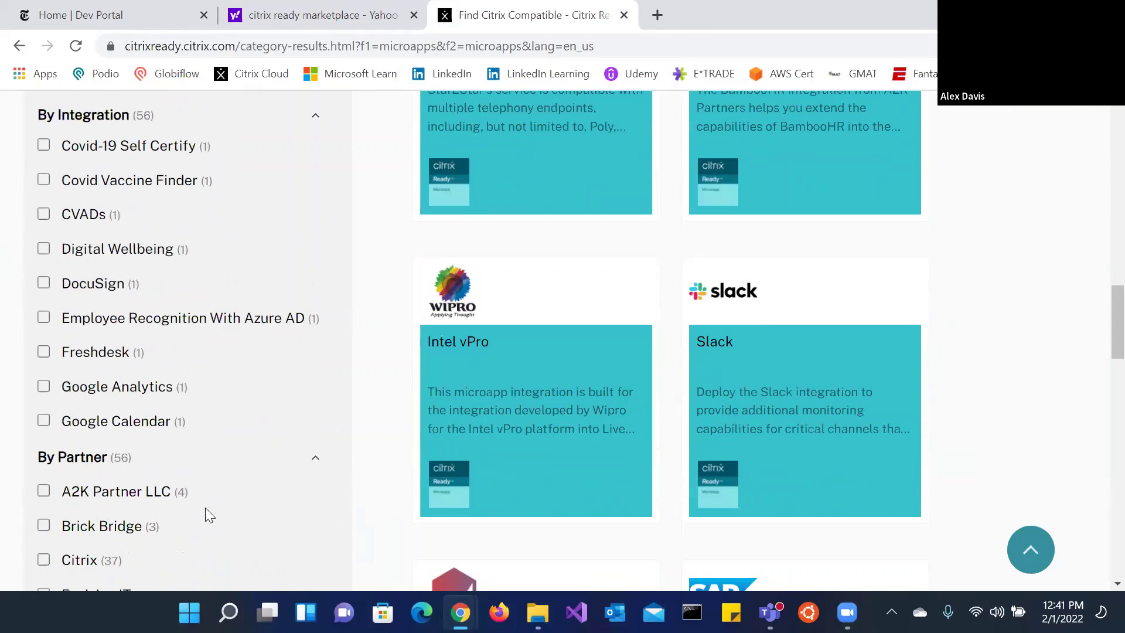
{"action": "scroll", "coordinate": [544, 330], "scroll_direction": "down", "scroll_amount": 2}
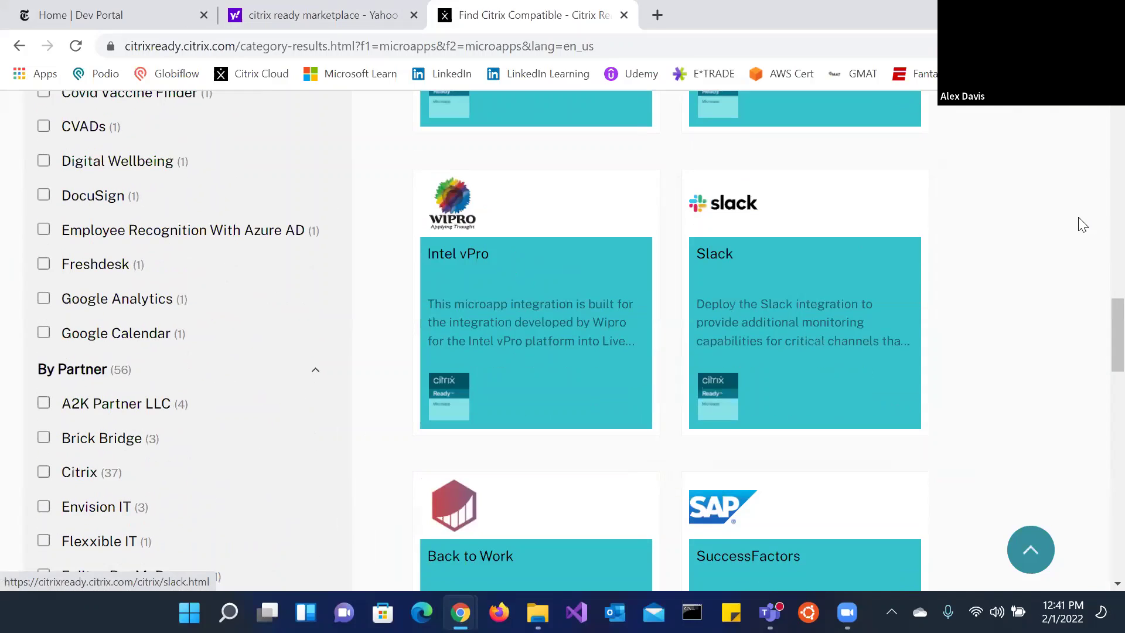
{"action": "scroll", "coordinate": [1055, 220], "scroll_direction": "down", "scroll_amount": 3}
{"action": "scroll", "coordinate": [1041, 215], "scroll_direction": "down", "scroll_amount": 16}
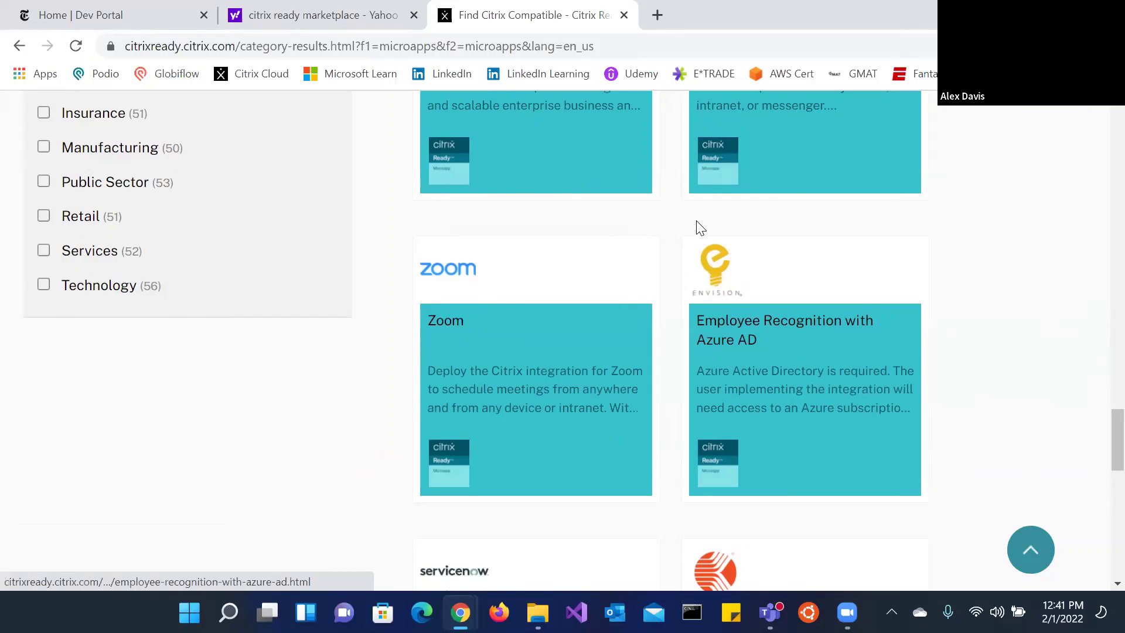
{"action": "scroll", "coordinate": [466, 264], "scroll_direction": "up", "scroll_amount": 5}
{"action": "scroll", "coordinate": [663, 170], "scroll_direction": "up", "scroll_amount": 7}
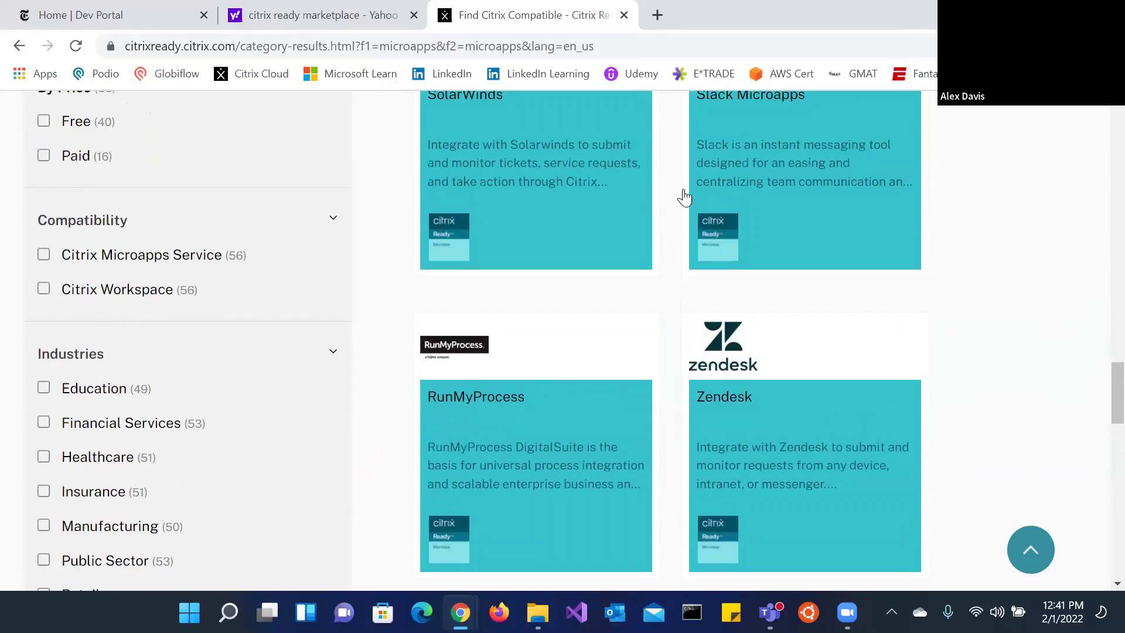
{"action": "scroll", "coordinate": [437, 200], "scroll_direction": "up", "scroll_amount": 2}
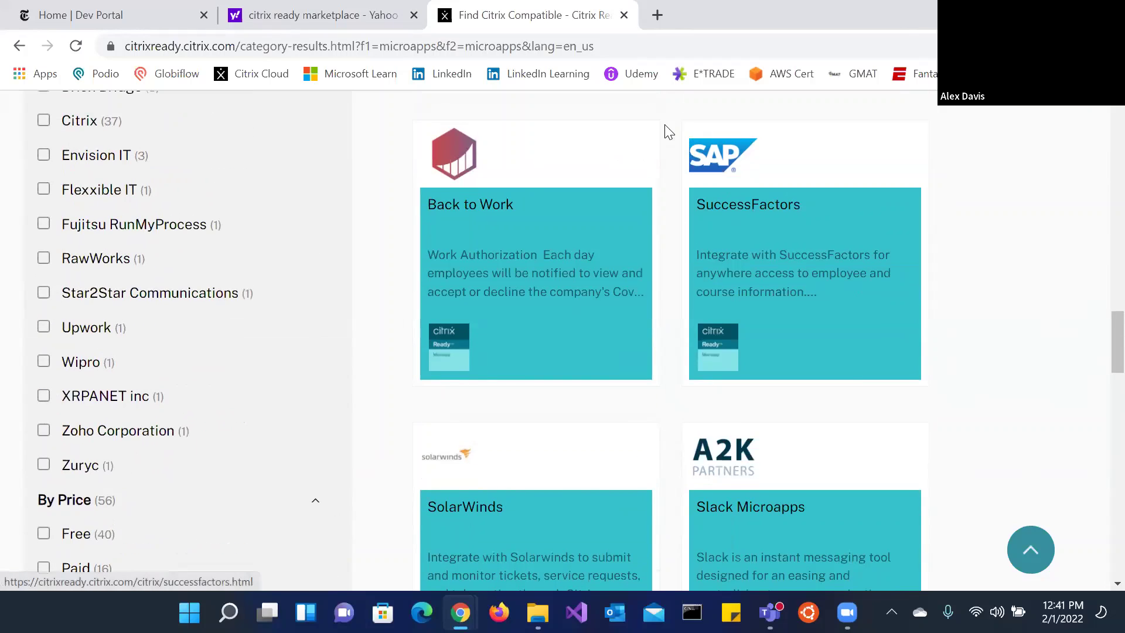
{"action": "scroll", "coordinate": [983, 329], "scroll_direction": "up", "scroll_amount": 1}
{"action": "scroll", "coordinate": [983, 329], "scroll_direction": "up", "scroll_amount": 20}
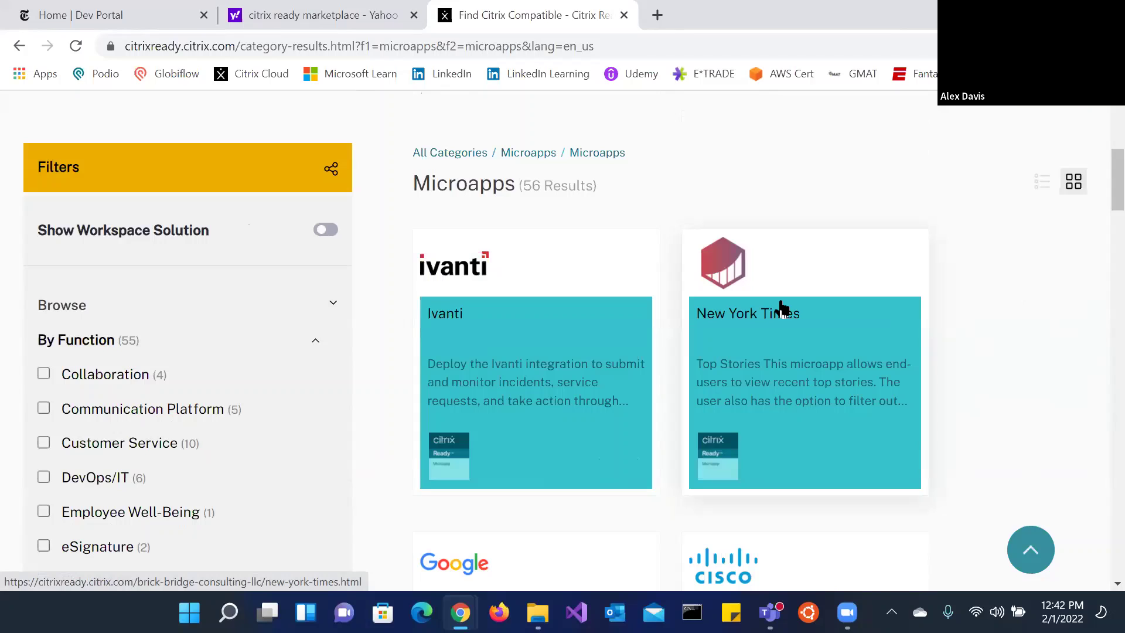
Step: Open the New York Times microapp product page and scroll through its overview and pricing
{"action": "left_click", "coordinate": [837, 330]}
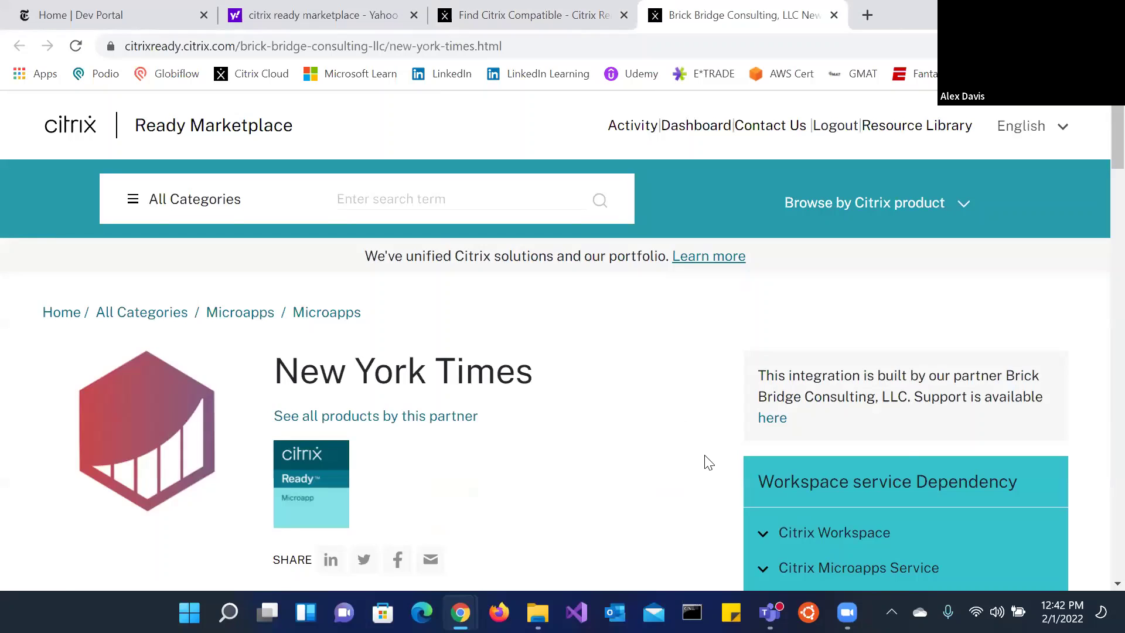
{"action": "scroll", "coordinate": [709, 463], "scroll_direction": "down", "scroll_amount": 3}
{"action": "scroll", "coordinate": [736, 366], "scroll_direction": "up", "scroll_amount": 2}
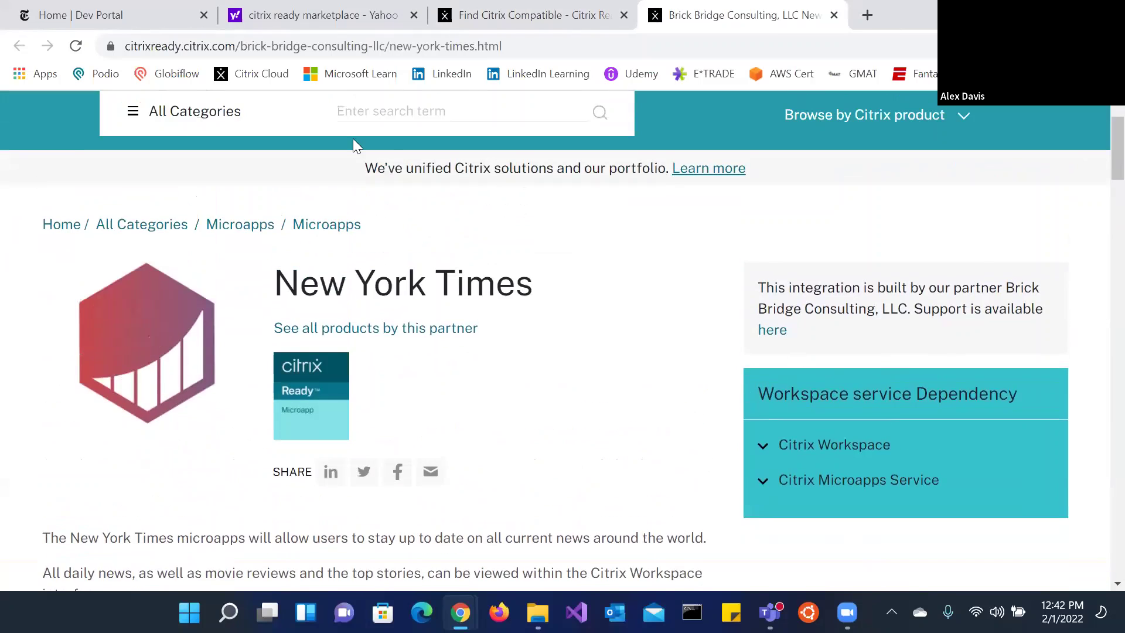
{"action": "scroll", "coordinate": [230, 441], "scroll_direction": "down", "scroll_amount": 3}
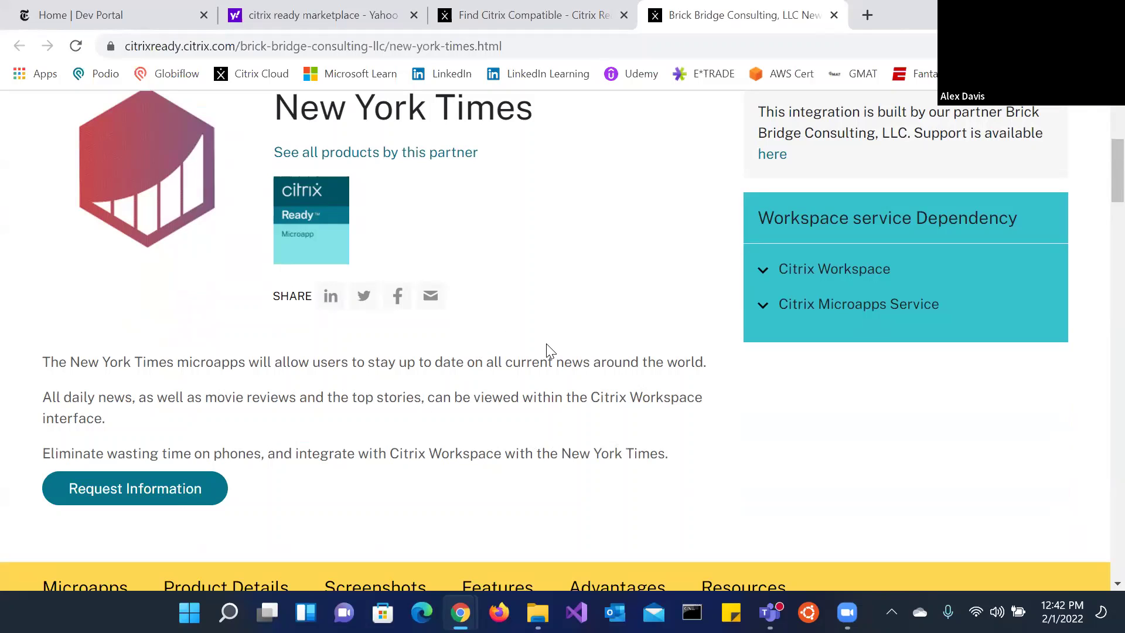
{"action": "scroll", "coordinate": [604, 318], "scroll_direction": "down", "scroll_amount": 2}
{"action": "scroll", "coordinate": [603, 318], "scroll_direction": "down", "scroll_amount": 1}
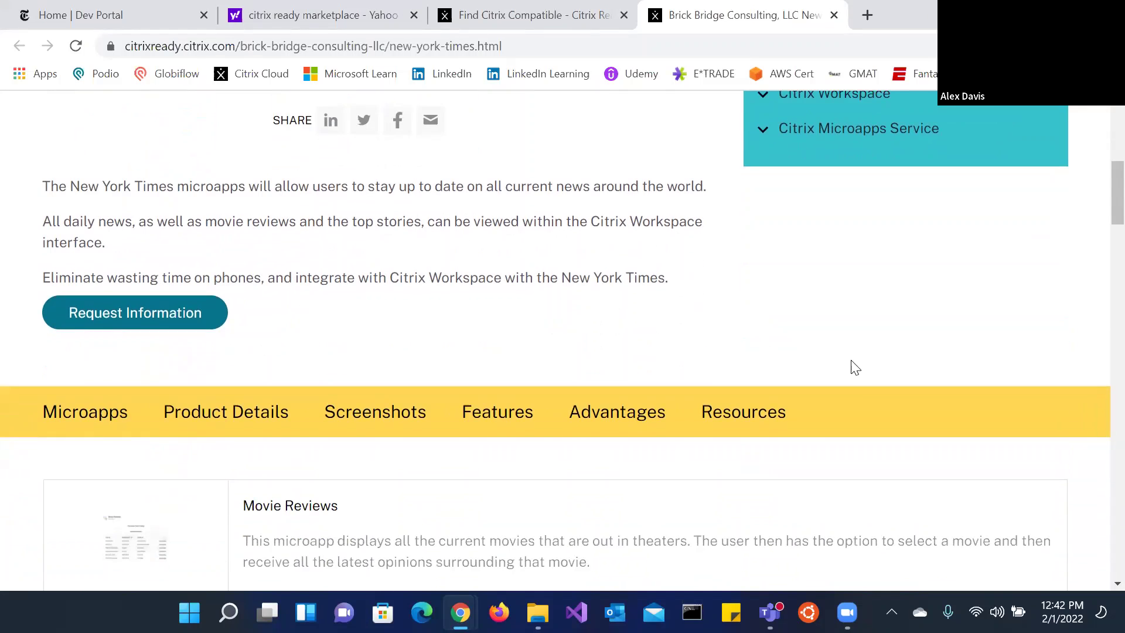
{"action": "scroll", "coordinate": [603, 319], "scroll_direction": "down", "scroll_amount": 3}
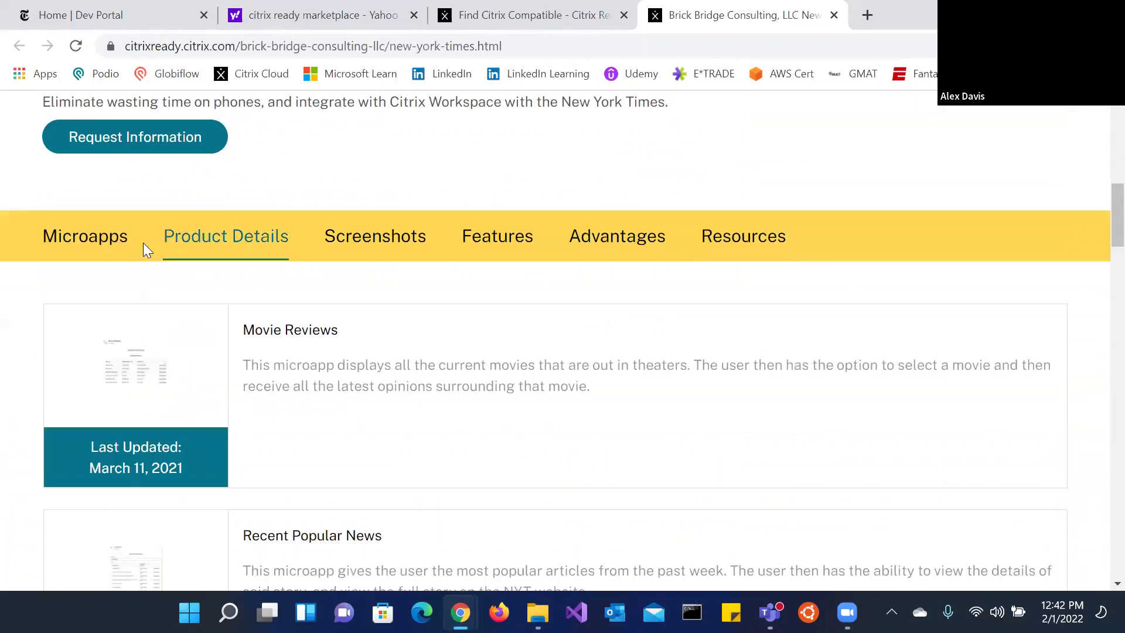
Step: Review Product Details, Screenshots, Features and Resources, then return to the Citrix Cloud window
{"action": "left_click", "coordinate": [173, 237]}
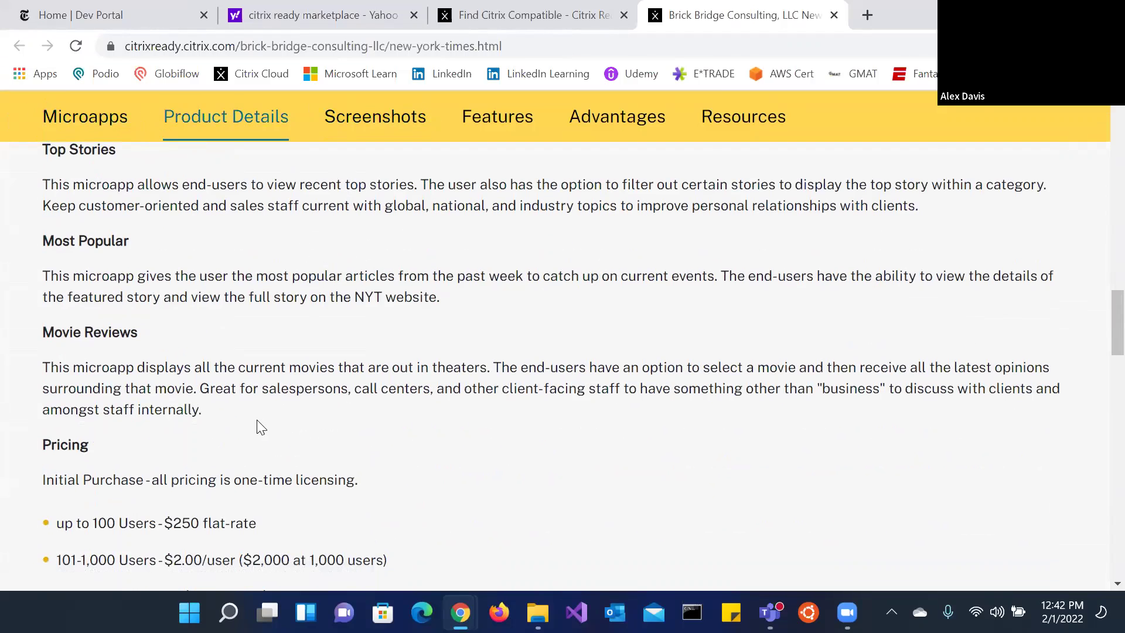
{"action": "scroll", "coordinate": [261, 422], "scroll_direction": "down", "scroll_amount": 3}
{"action": "scroll", "coordinate": [264, 401], "scroll_direction": "down", "scroll_amount": 2}
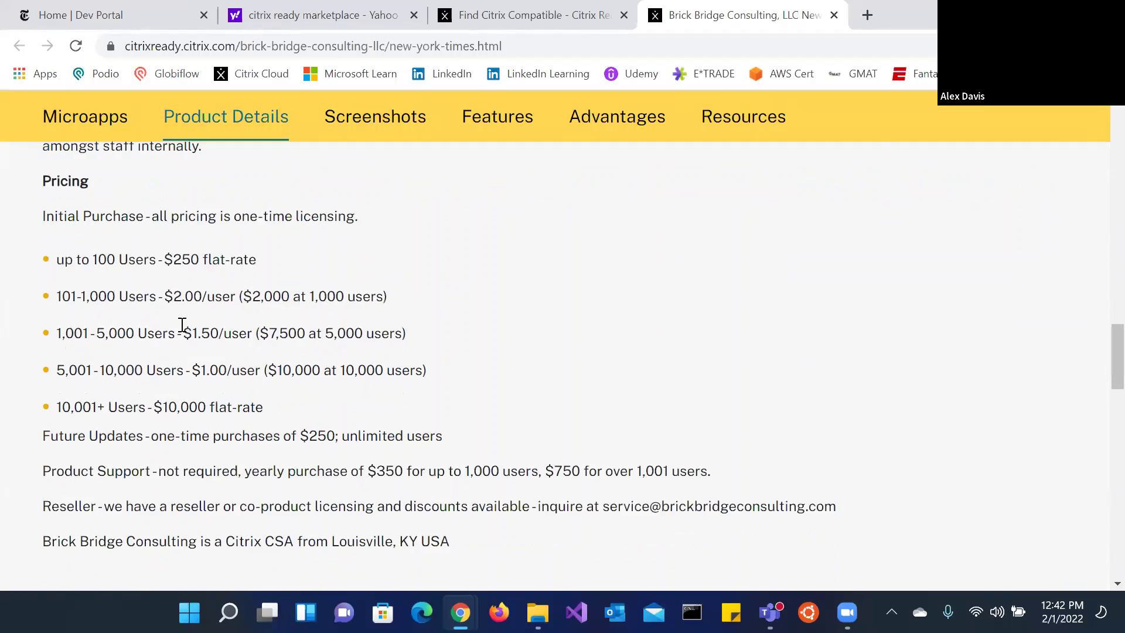
{"action": "scroll", "coordinate": [183, 325], "scroll_direction": "down", "scroll_amount": 10}
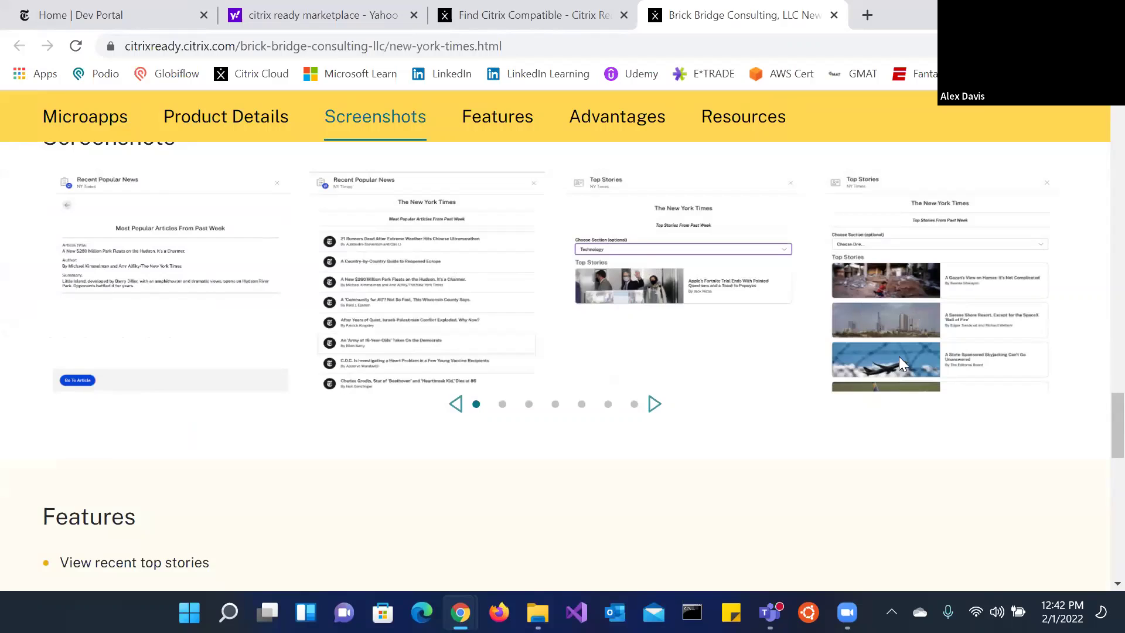
{"action": "scroll", "coordinate": [881, 434], "scroll_direction": "down", "scroll_amount": 3}
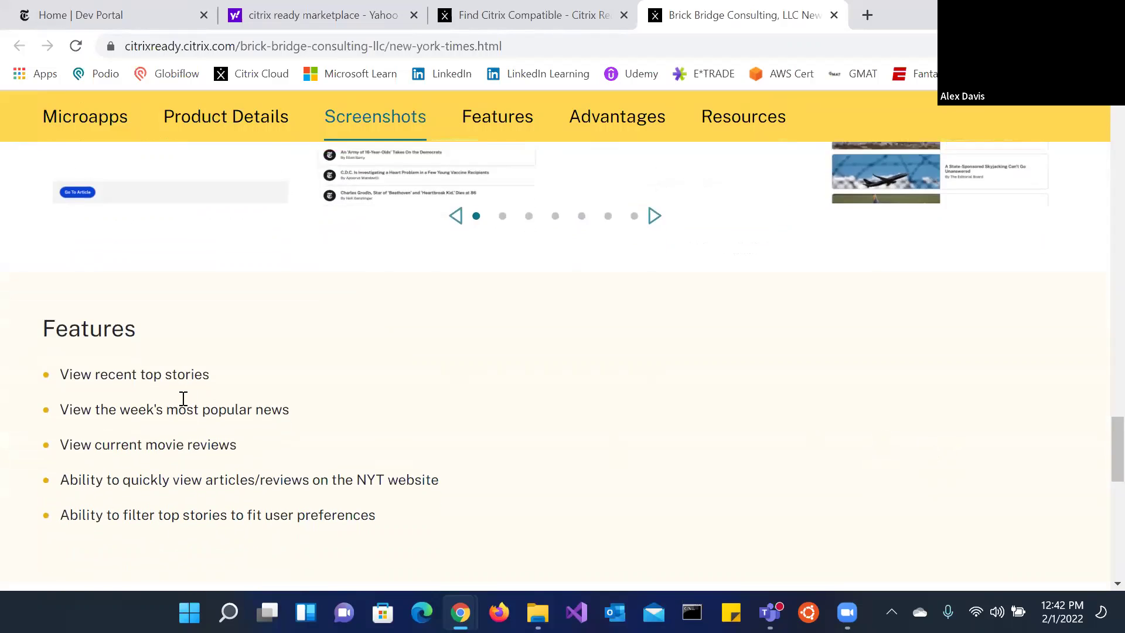
{"action": "scroll", "coordinate": [183, 399], "scroll_direction": "down", "scroll_amount": 10}
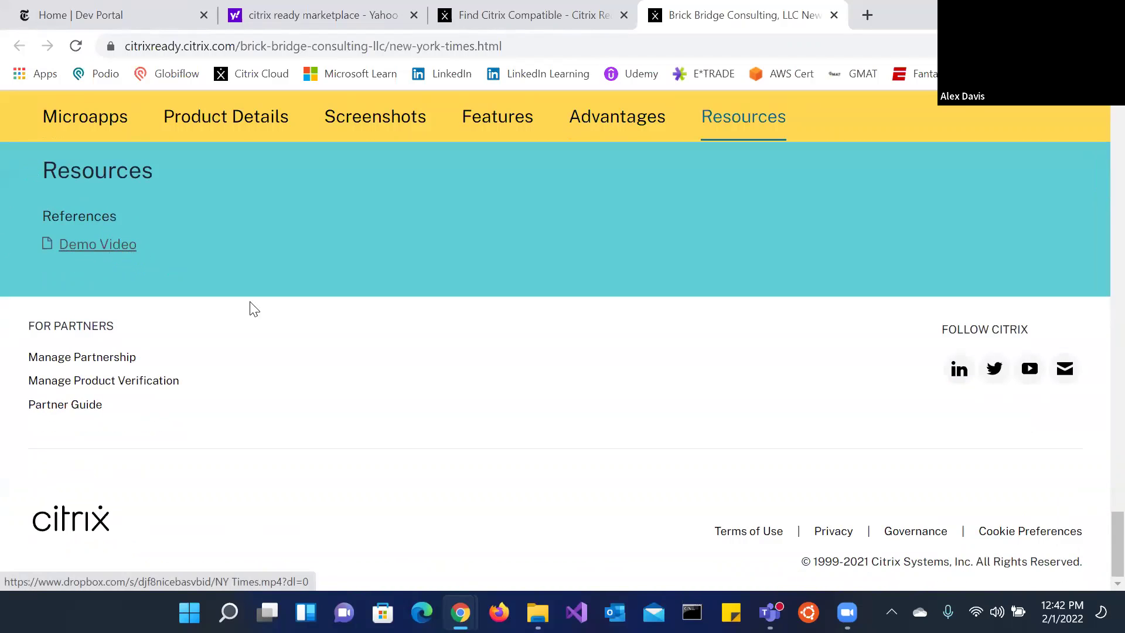
{"action": "scroll", "coordinate": [451, 399], "scroll_direction": "up", "scroll_amount": 8}
{"action": "scroll", "coordinate": [445, 379], "scroll_direction": "up", "scroll_amount": 15}
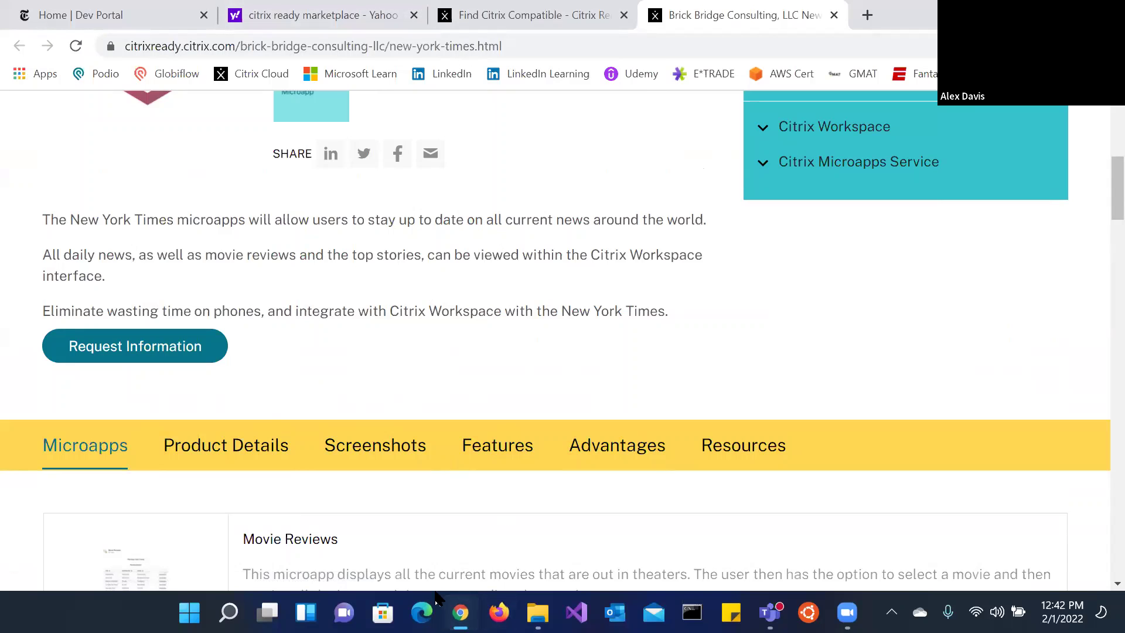
{"action": "mouse_move", "coordinate": [460, 612]}
{"action": "left_click", "coordinate": [379, 562]}
Step: Start importing a previously configured integration using ny_times (1).mapp from Downloads
{"action": "left_click", "coordinate": [149, 9]}
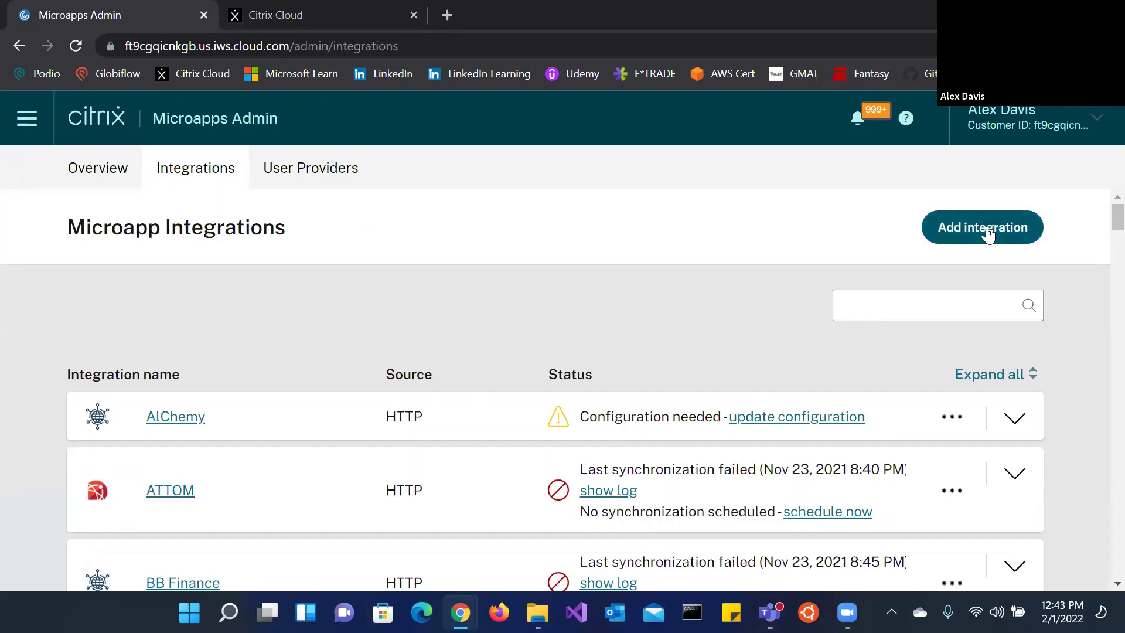
{"action": "left_click", "coordinate": [938, 227]}
{"action": "scroll", "coordinate": [1017, 364], "scroll_direction": "down", "scroll_amount": 1}
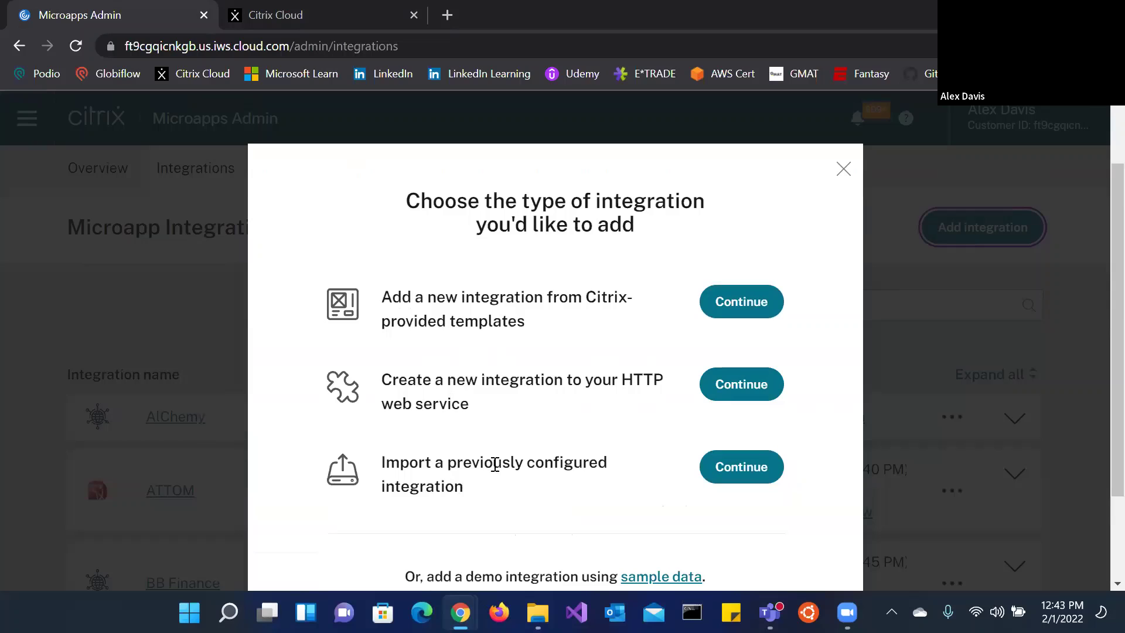
{"action": "left_click", "coordinate": [726, 469]}
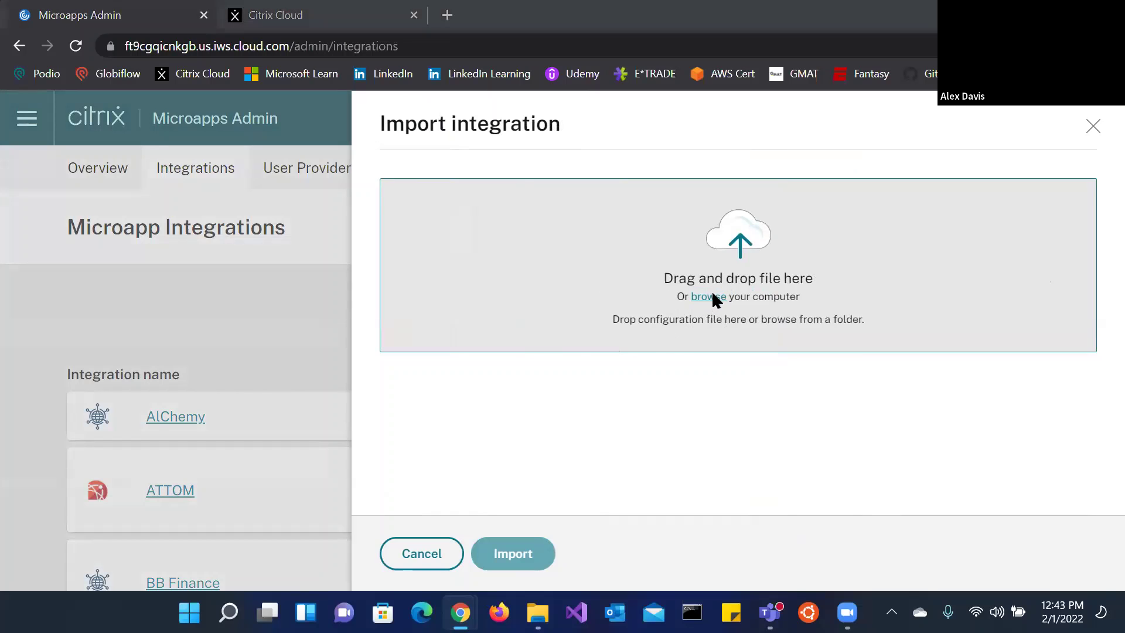
{"action": "left_click", "coordinate": [711, 296]}
{"action": "left_click", "coordinate": [87, 201]}
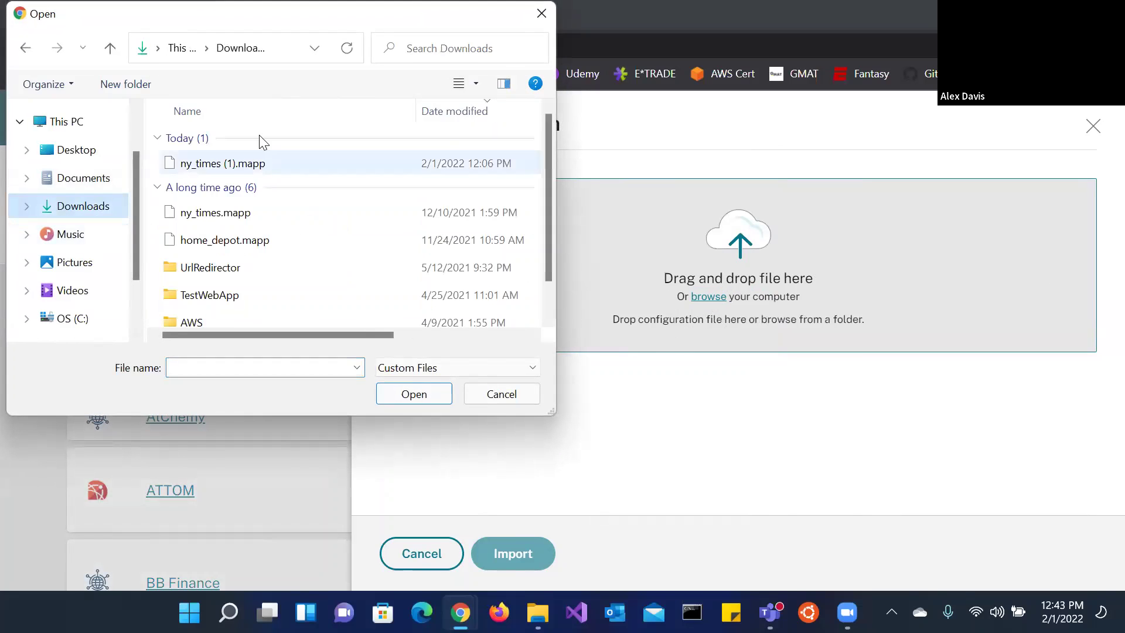
{"action": "left_click", "coordinate": [275, 165]}
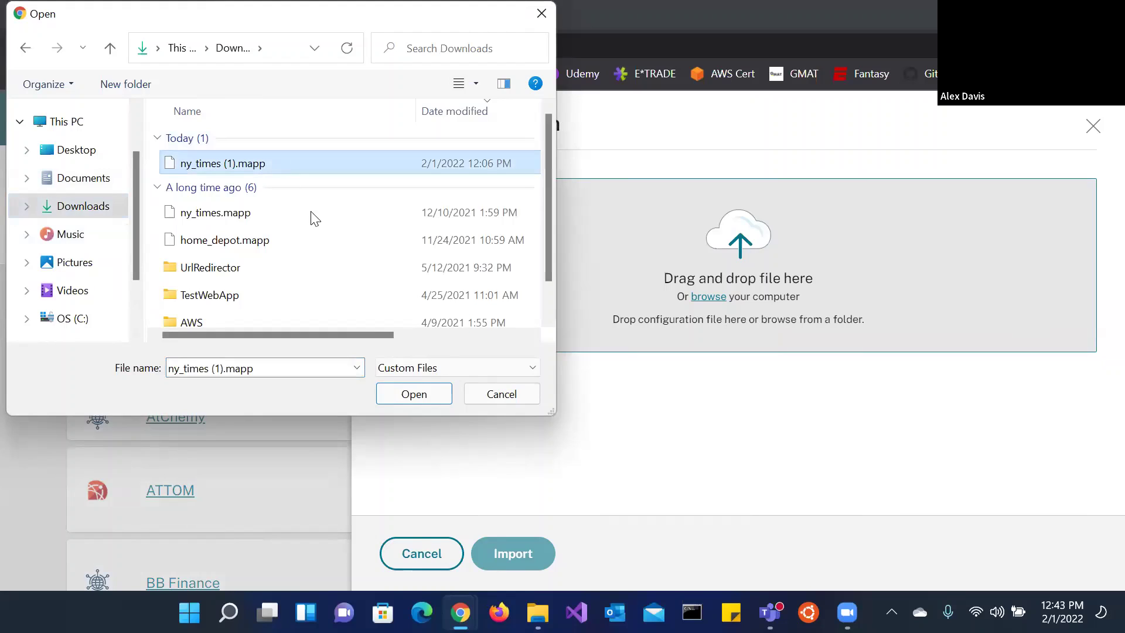
{"action": "left_click", "coordinate": [414, 394]}
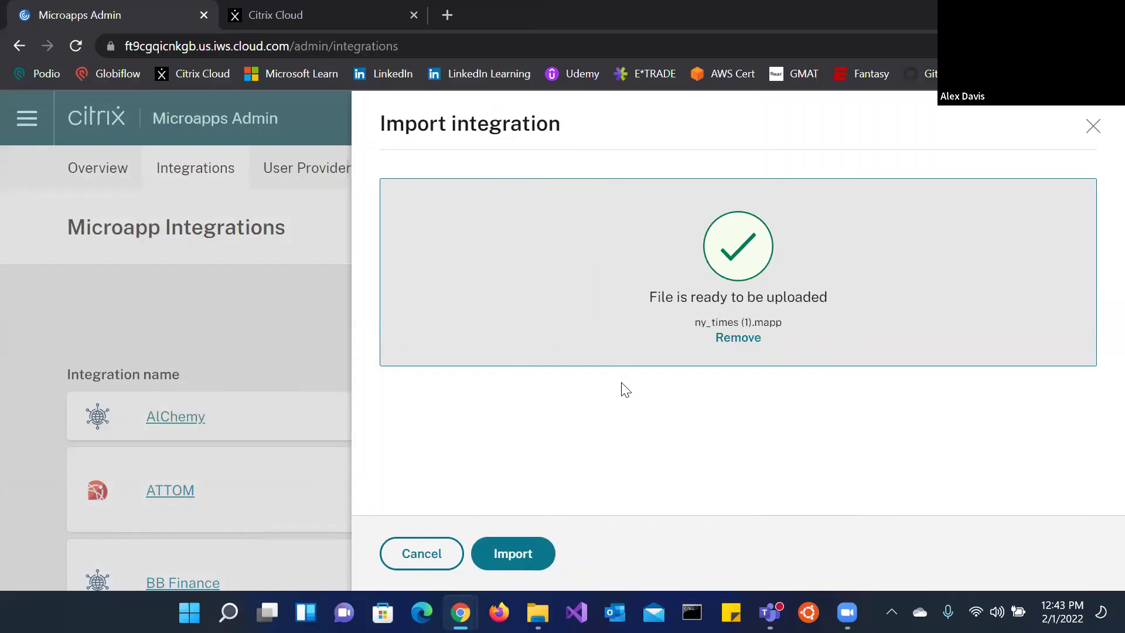
Step: Import the loaded file as the NY Times #2 integration
{"action": "key", "text": "Return"}
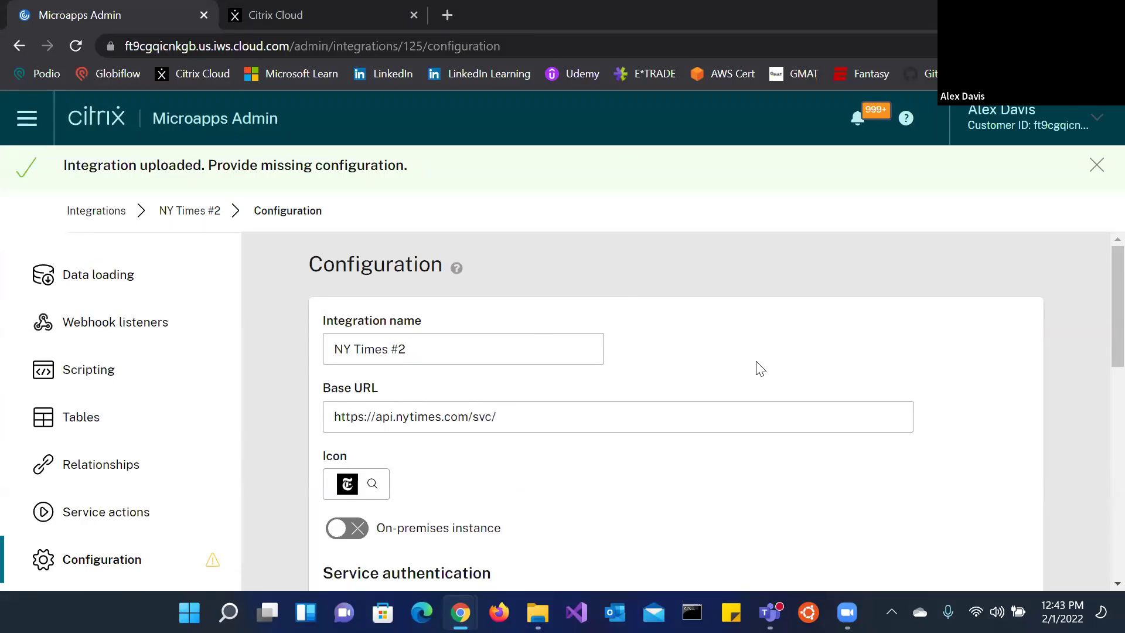
{"action": "scroll", "coordinate": [868, 398], "scroll_direction": "down", "scroll_amount": 3}
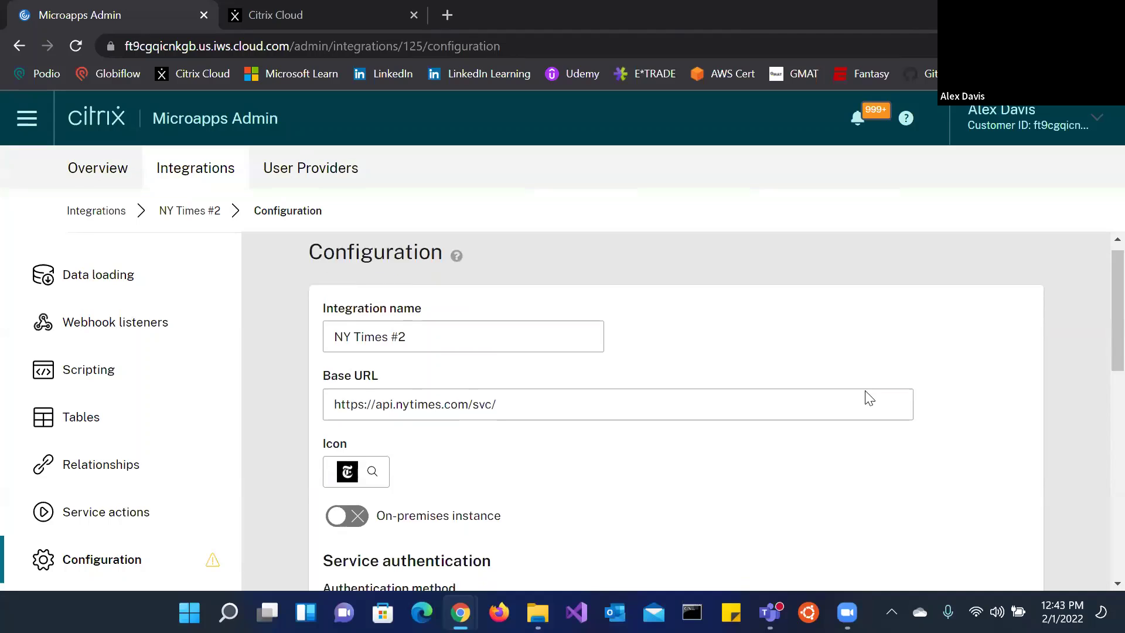
{"action": "scroll", "coordinate": [528, 446], "scroll_direction": "down", "scroll_amount": 3}
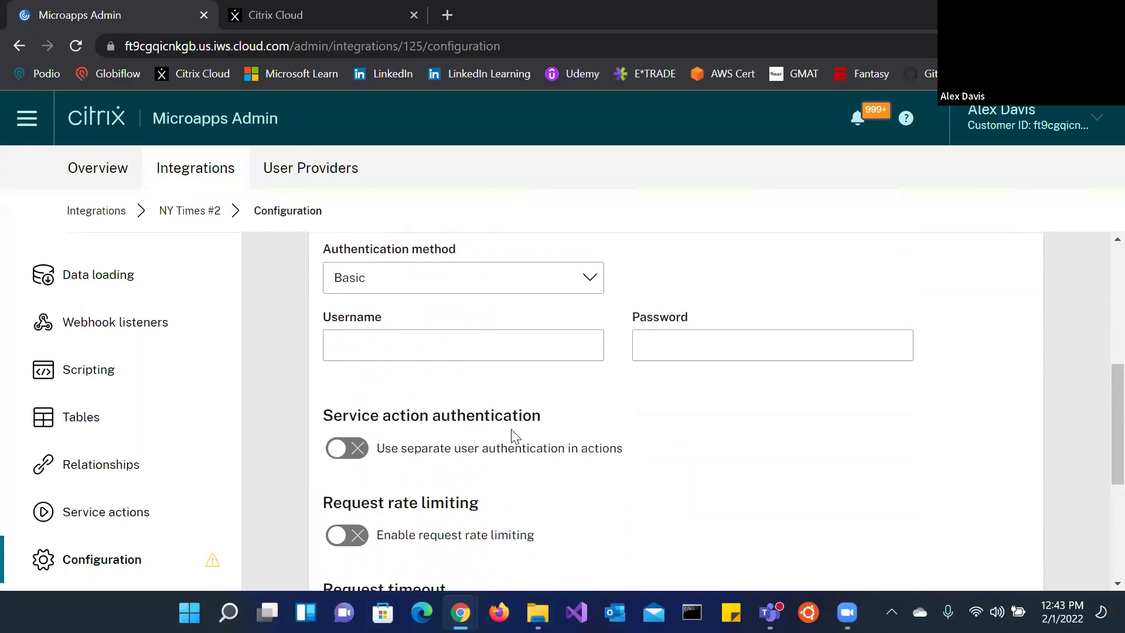
Step: Enter the service account username and password for Basic authentication and save
{"action": "left_click", "coordinate": [381, 352]}
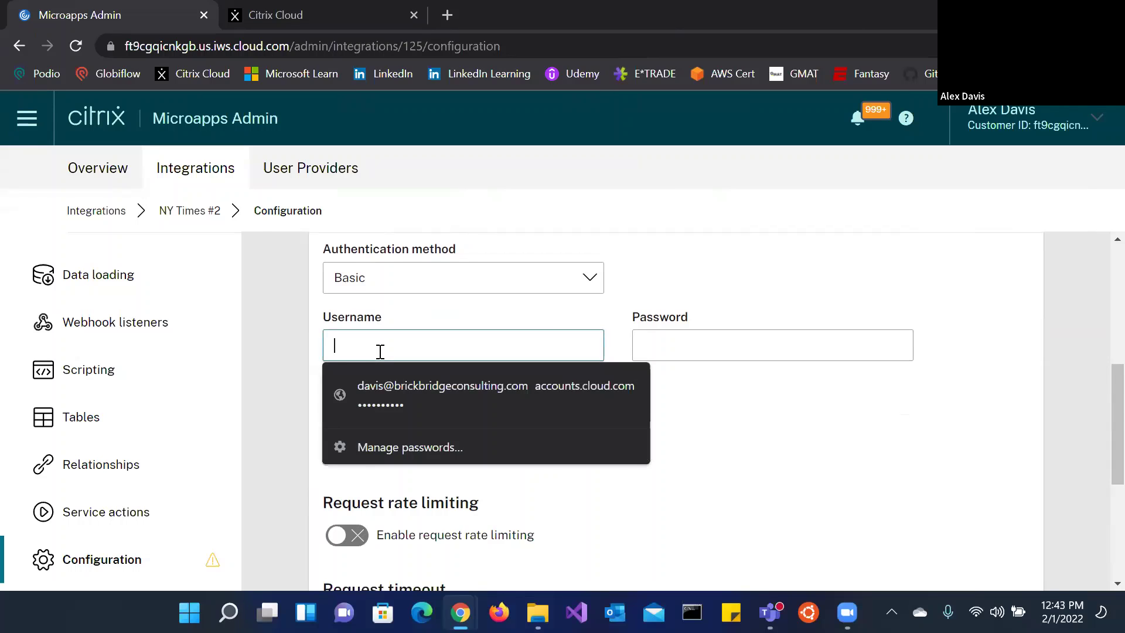
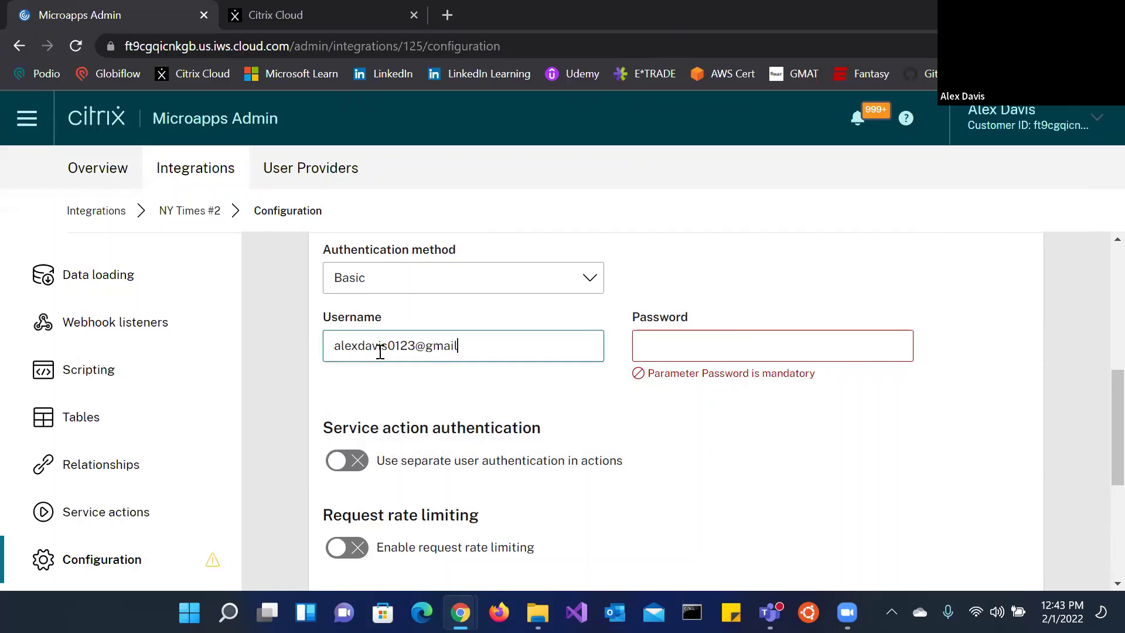
{"action": "key", "text": "Tab"}
{"action": "type", "text": "*"}
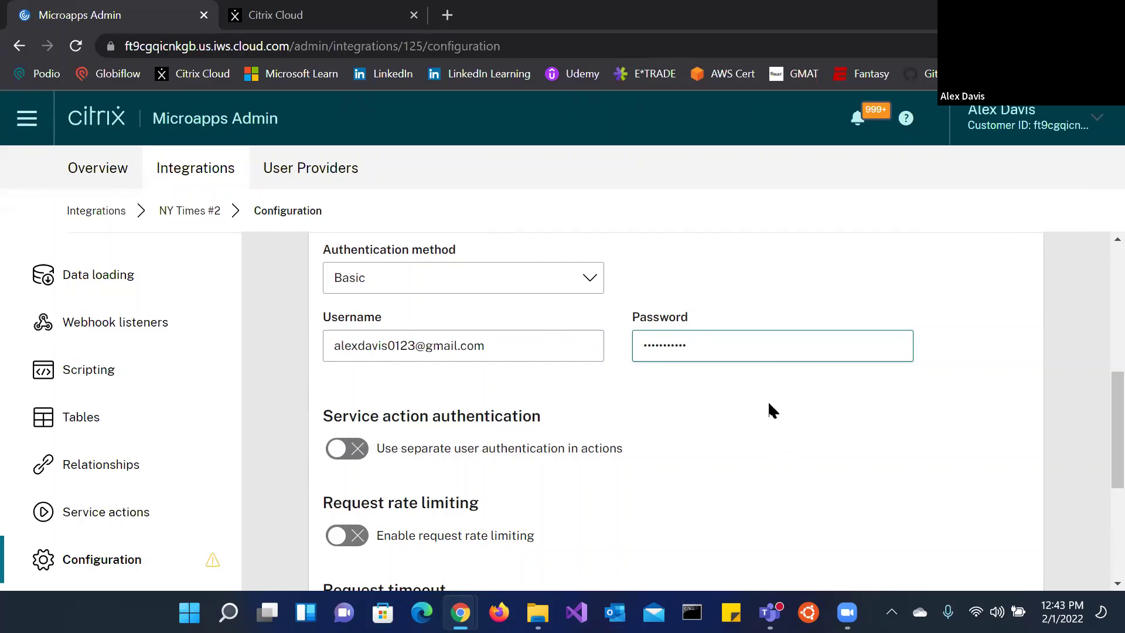
{"action": "scroll", "coordinate": [778, 404], "scroll_direction": "down", "scroll_amount": 3}
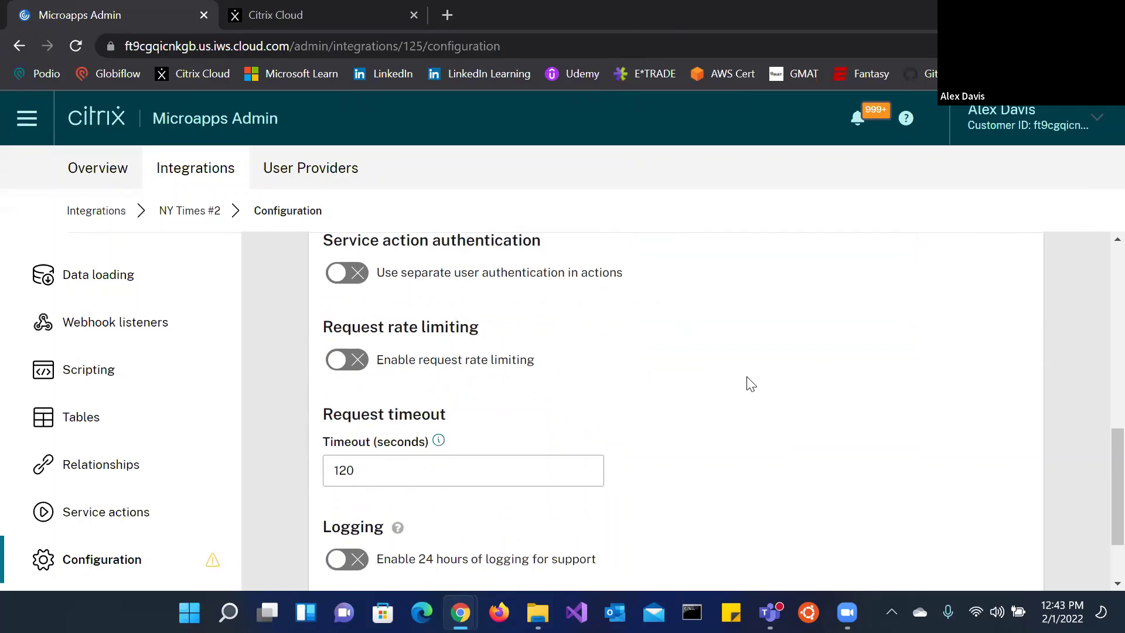
{"action": "scroll", "coordinate": [751, 384], "scroll_direction": "down", "scroll_amount": 2}
{"action": "left_click", "coordinate": [1000, 552]}
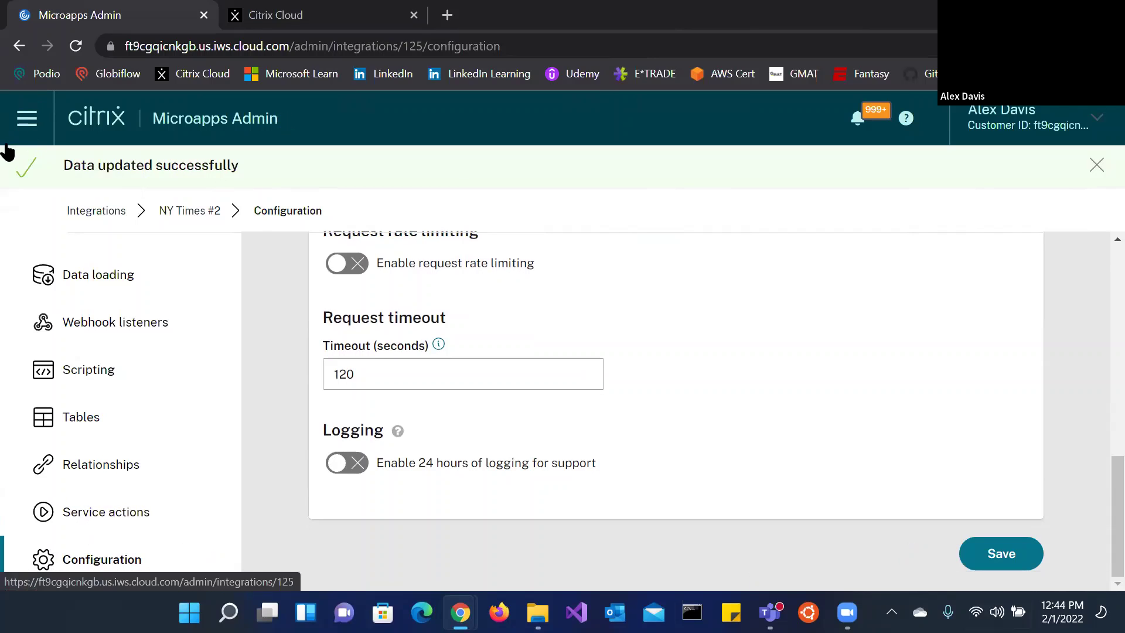
{"action": "scroll", "coordinate": [621, 360], "scroll_direction": "up", "scroll_amount": 10}
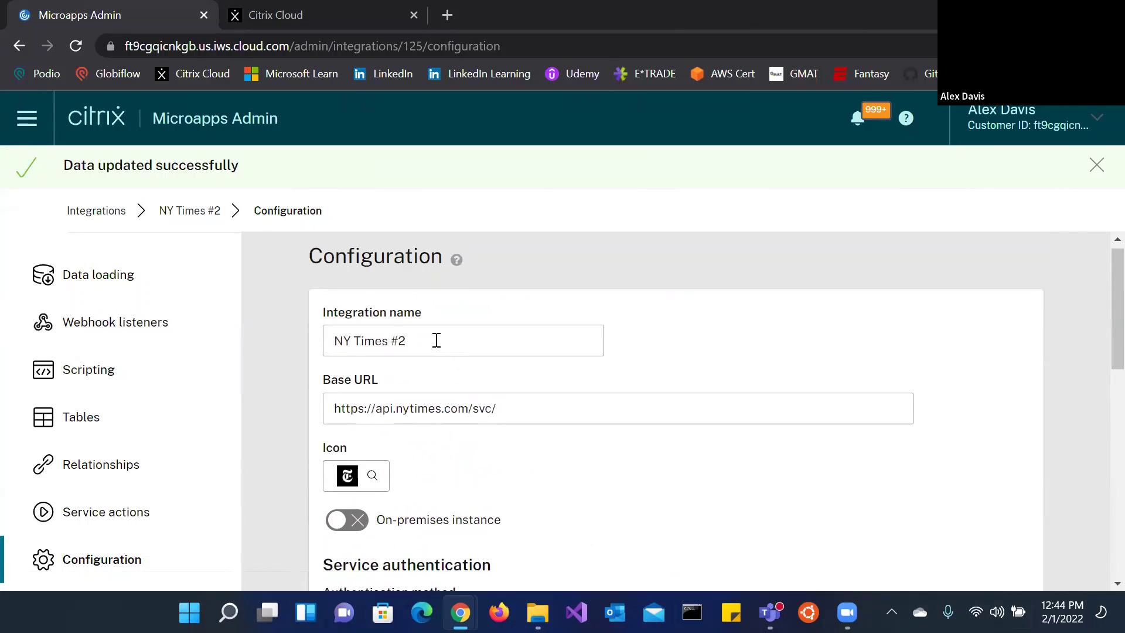
Step: Go through the Integrations list to the NY Times #2 page showing its three unsubscribed microapps
{"action": "left_click_drag", "start_coordinate": [436, 340], "coordinate": [300, 342]}
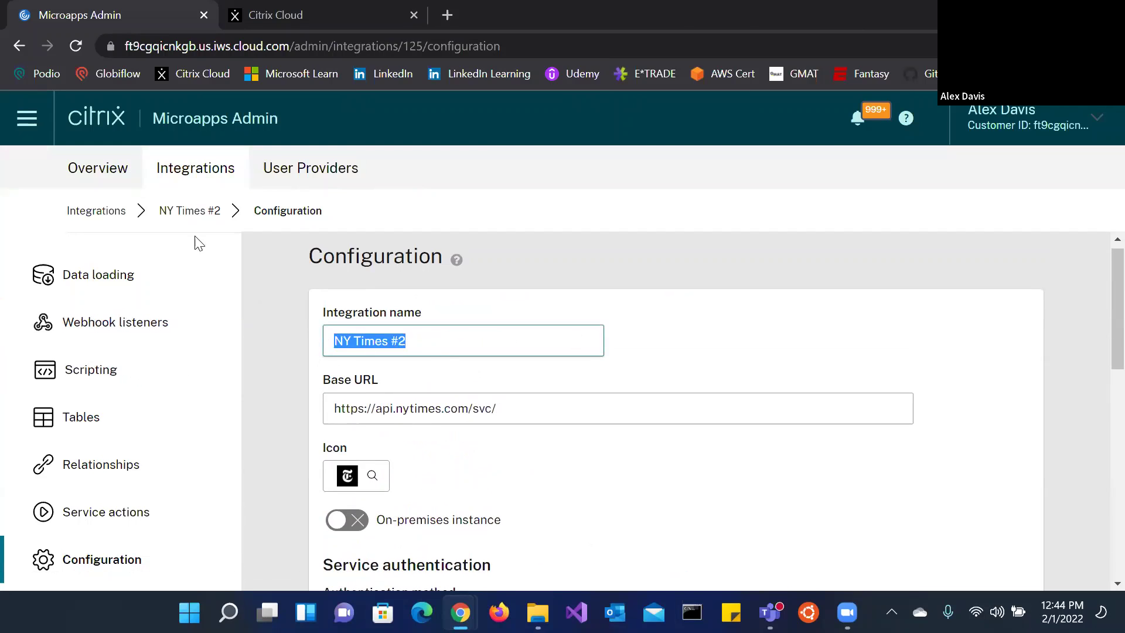
{"action": "left_click", "coordinate": [189, 211]}
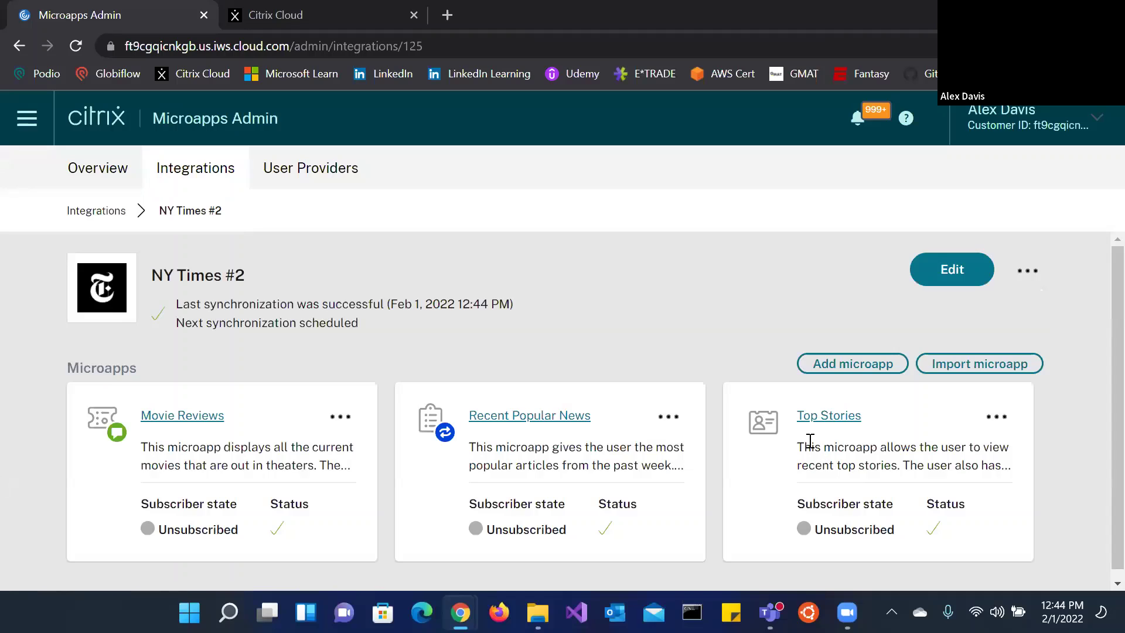
{"action": "left_click", "coordinate": [84, 211]}
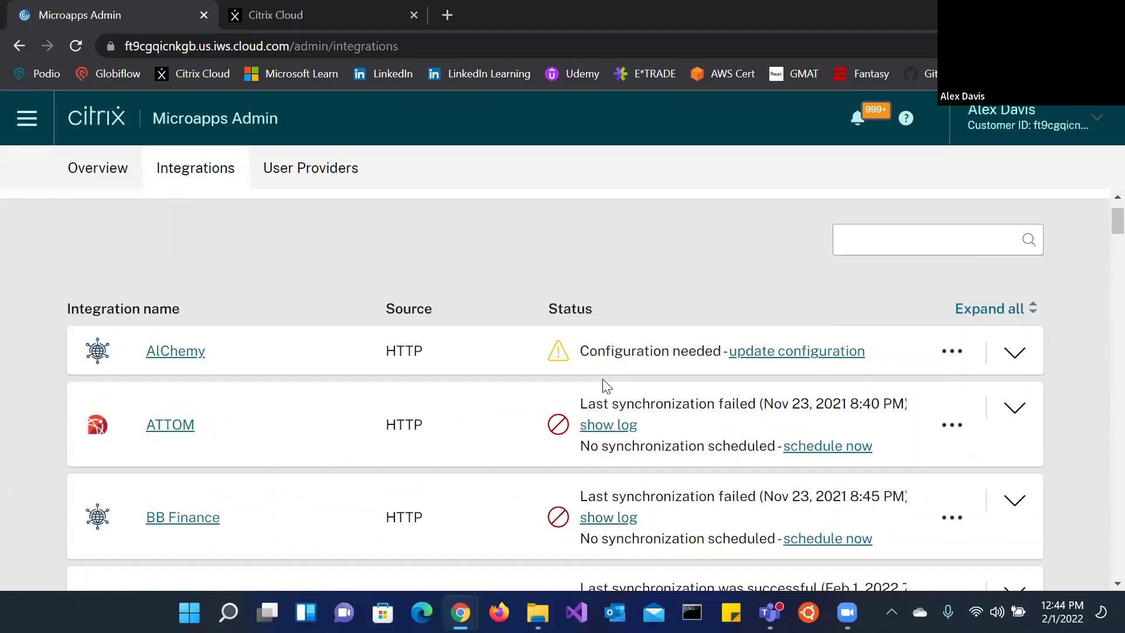
{"action": "scroll", "coordinate": [606, 385], "scroll_direction": "down", "scroll_amount": 20}
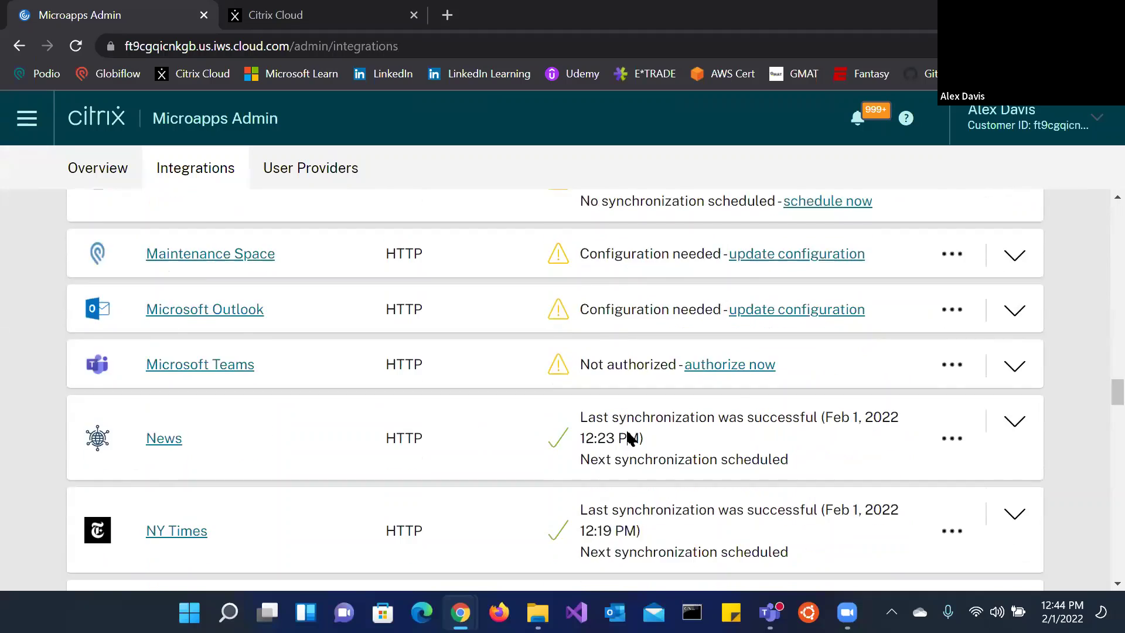
{"action": "scroll", "coordinate": [629, 437], "scroll_direction": "down", "scroll_amount": 4}
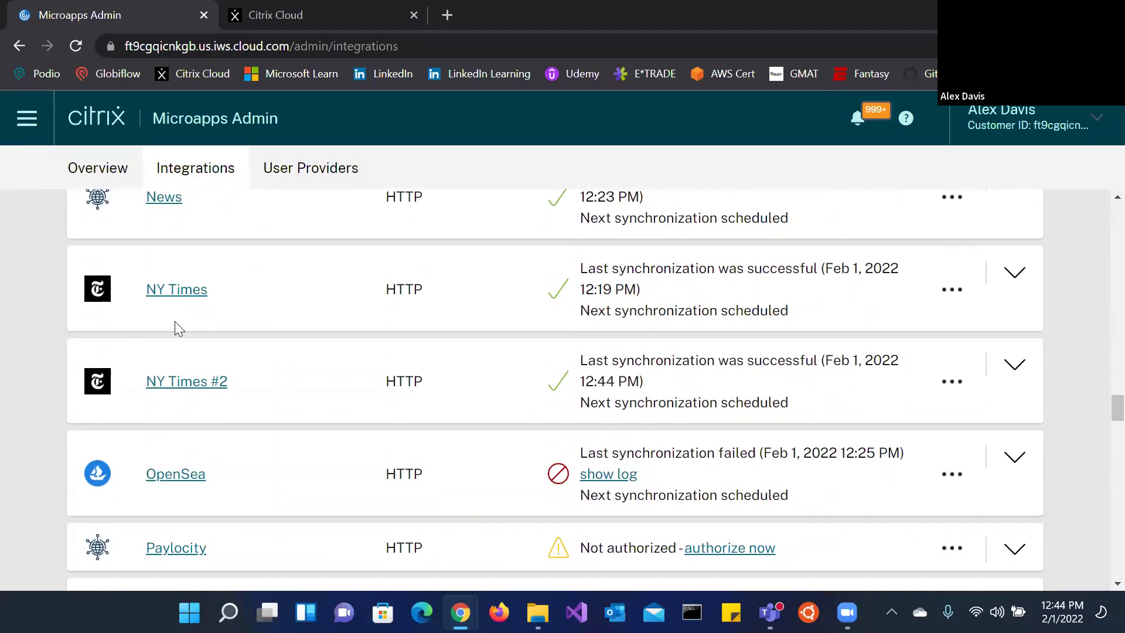
{"action": "left_click", "coordinate": [195, 386]}
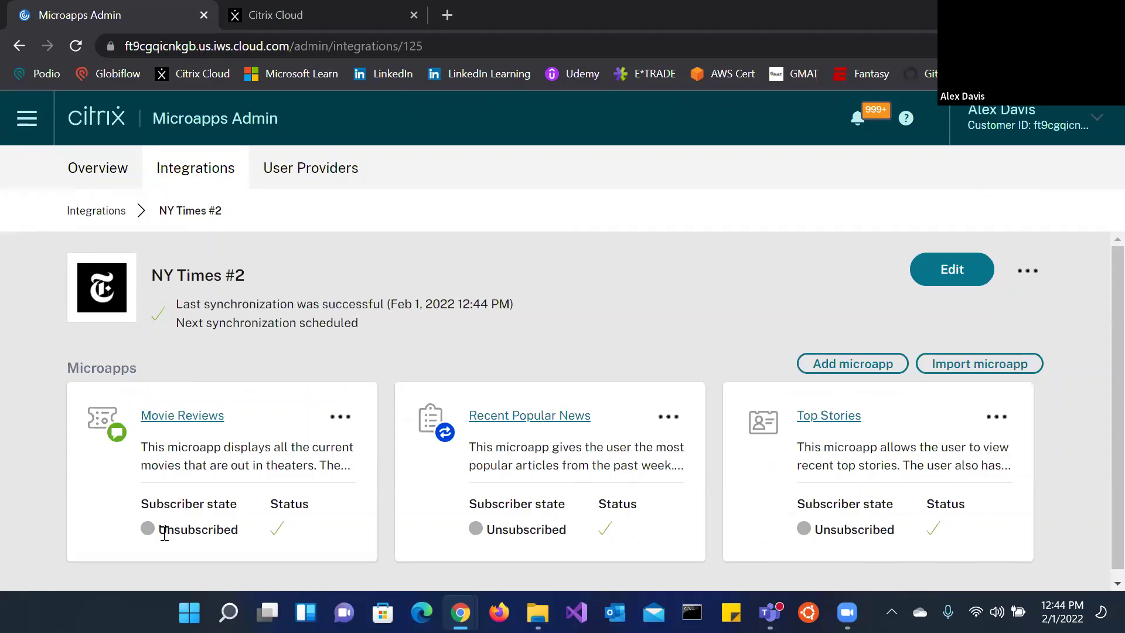
Step: Add the found user as a subscriber to the Movie Reviews microapp
{"action": "left_click_drag", "start_coordinate": [231, 530], "coordinate": [168, 533]}
{"action": "left_click", "coordinate": [273, 449]}
{"action": "left_click", "coordinate": [341, 417]}
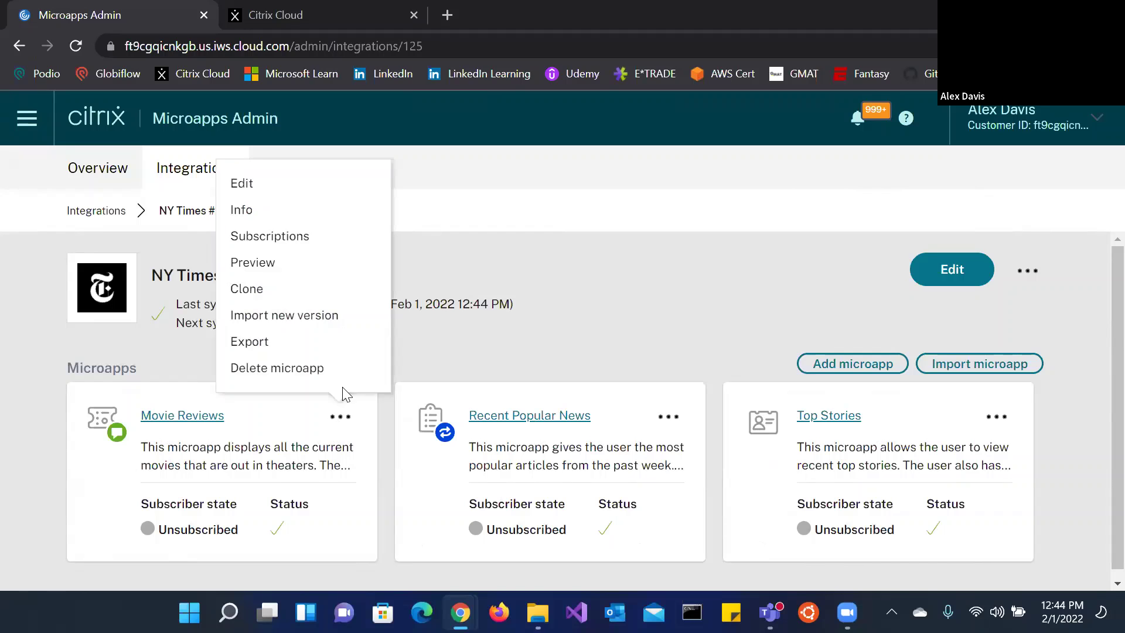
{"action": "left_click", "coordinate": [320, 236]}
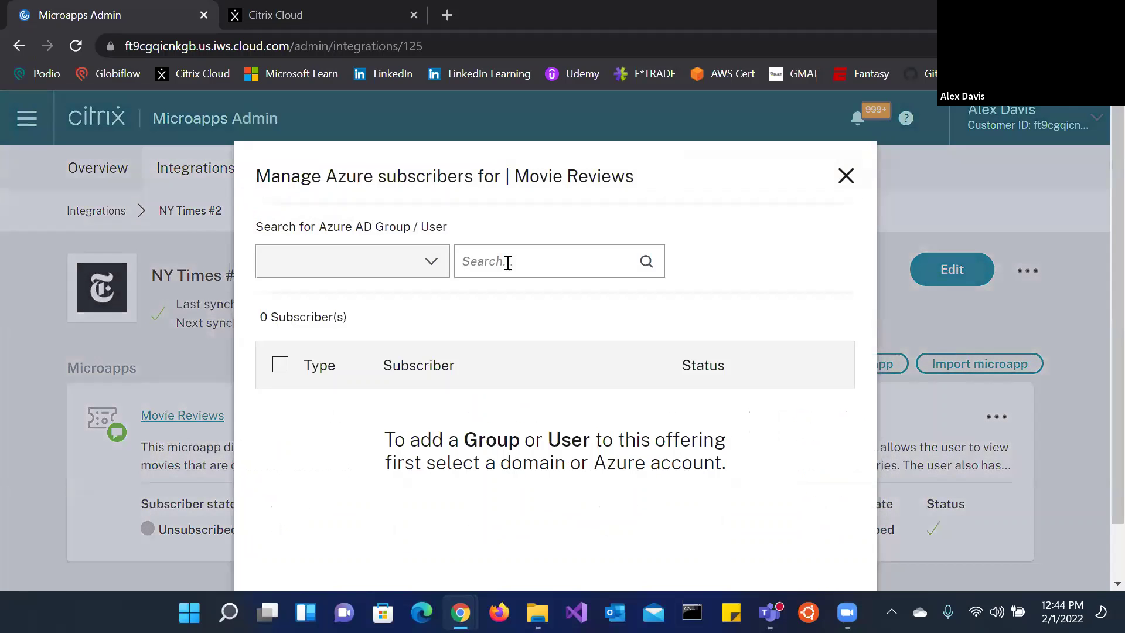
{"action": "type", "text": "davis"}
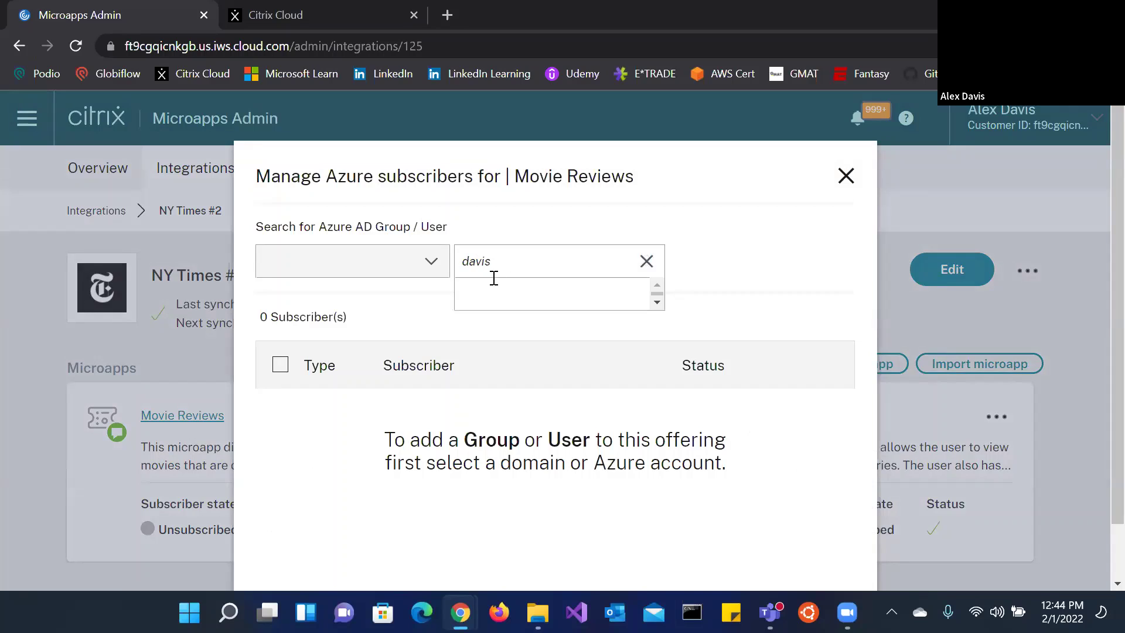
{"action": "left_click", "coordinate": [510, 319]}
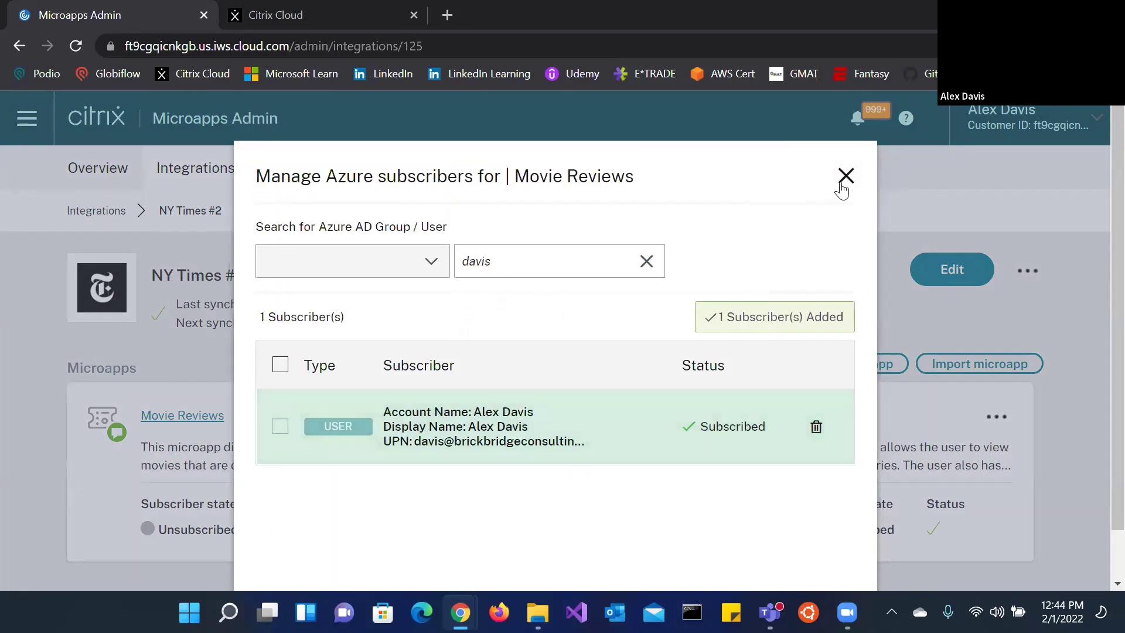
{"action": "left_click", "coordinate": [846, 176]}
Step: Subscribe the same user to the Recent Popular News and Top Stories microapps
{"action": "left_click", "coordinate": [668, 417]}
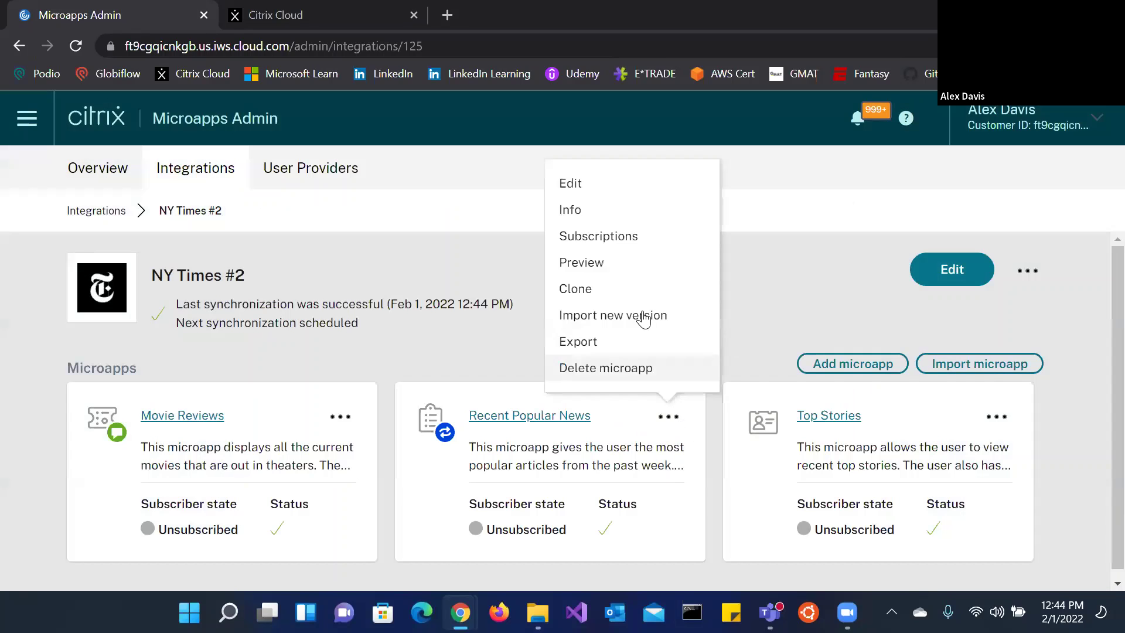
{"action": "left_click", "coordinate": [618, 234]}
{"action": "type", "text": "dav"}
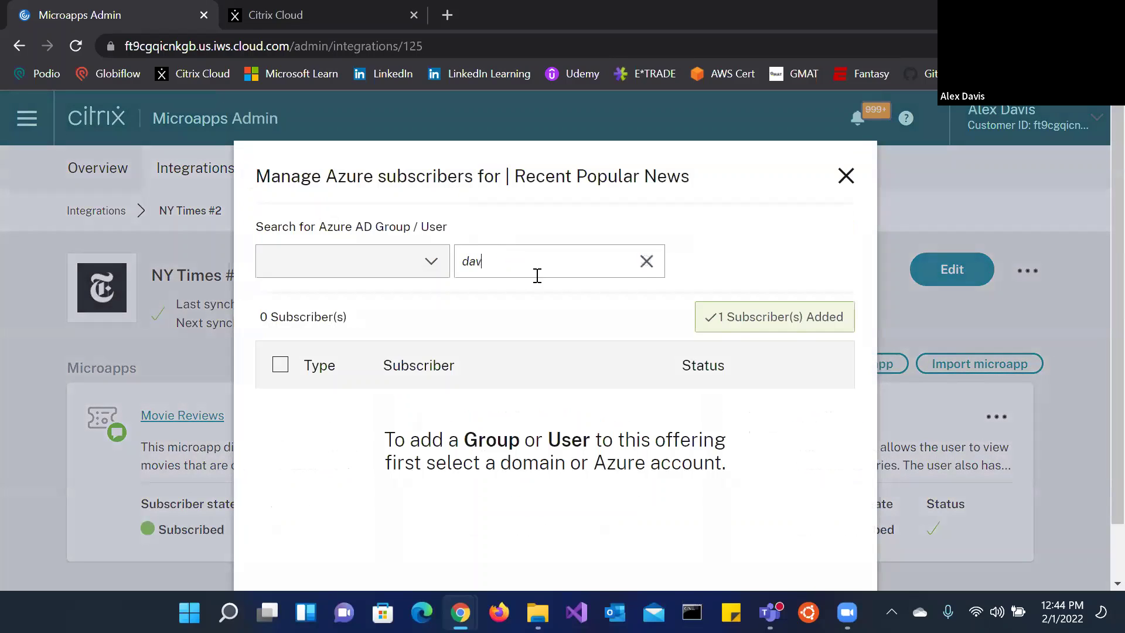
{"action": "left_click", "coordinate": [575, 320]}
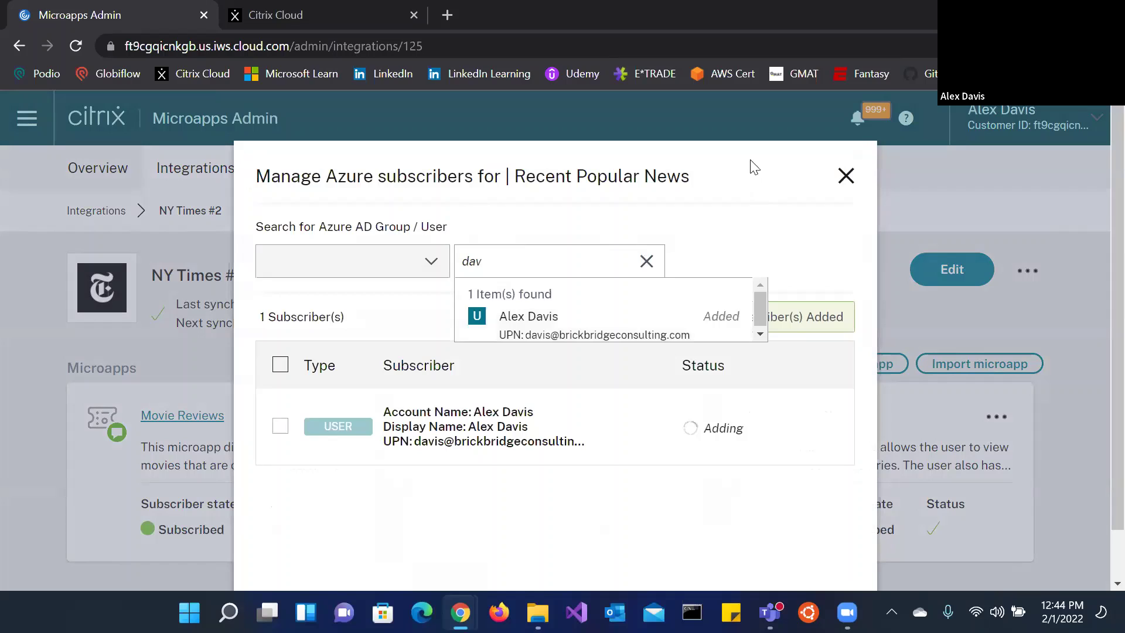
{"action": "left_click", "coordinate": [845, 177]}
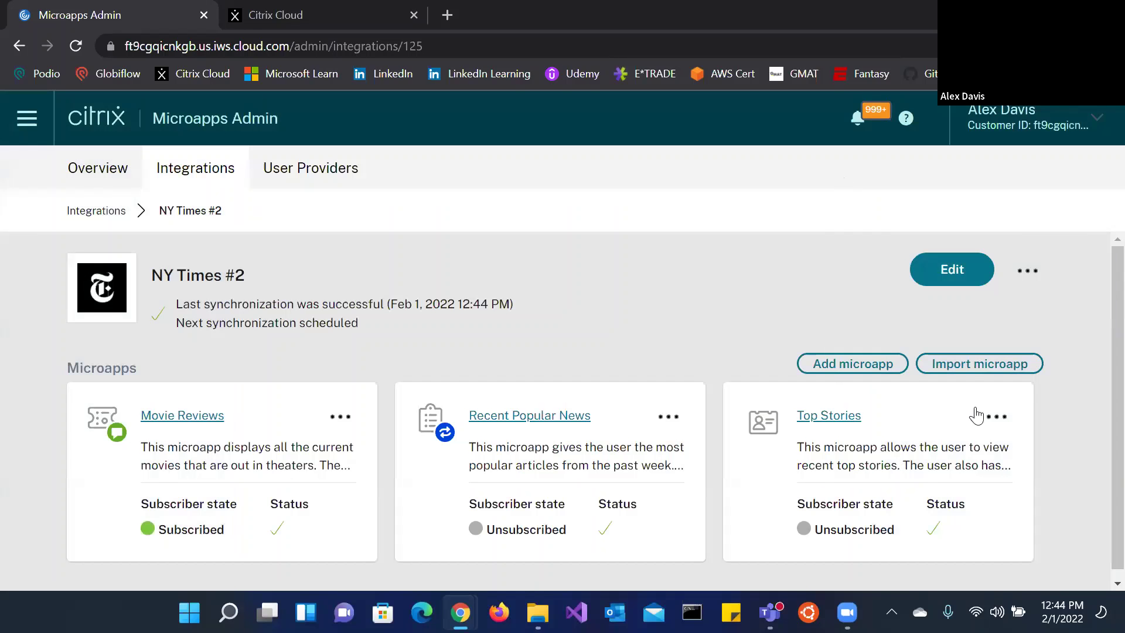
{"action": "left_click", "coordinate": [996, 416]}
{"action": "left_click", "coordinate": [943, 237]}
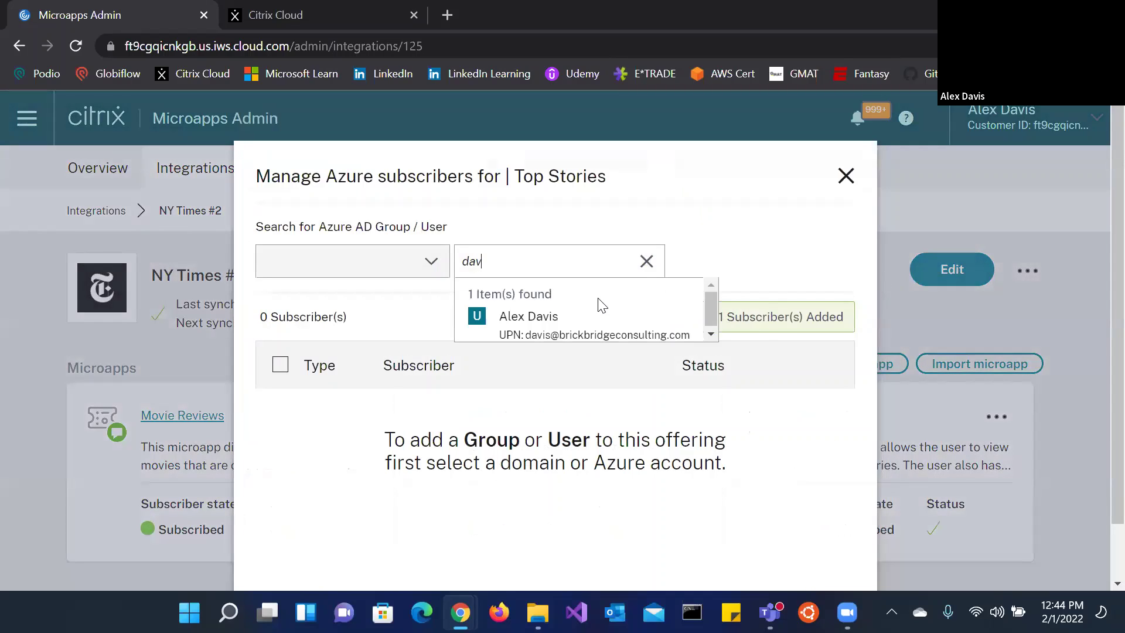
{"action": "left_click", "coordinate": [603, 319]}
{"action": "left_click", "coordinate": [845, 176]}
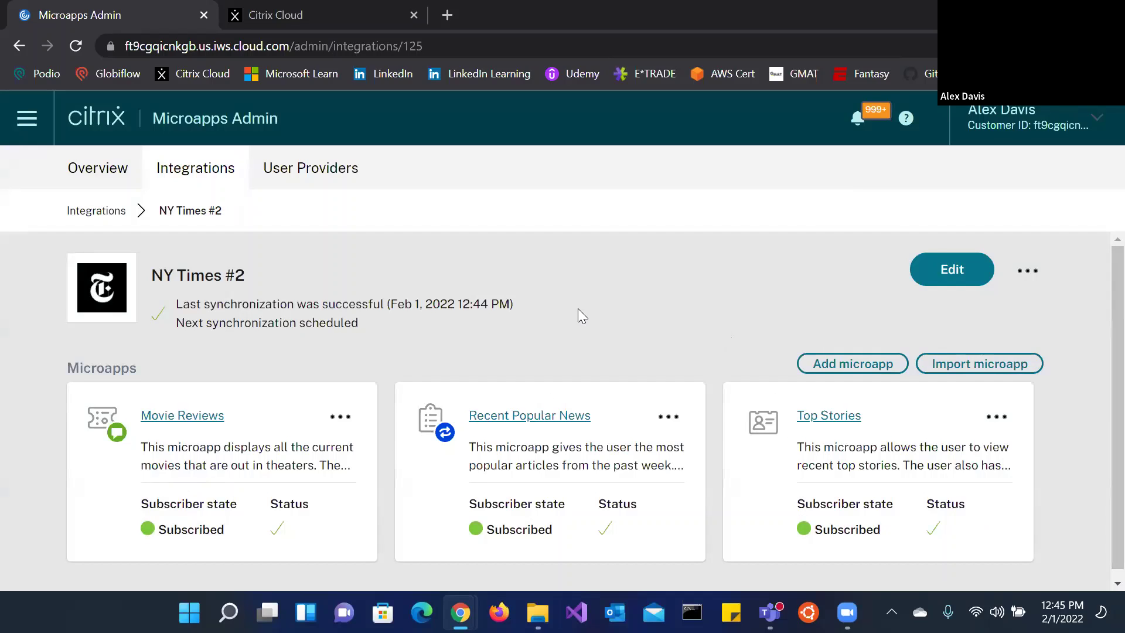
{"action": "scroll", "coordinate": [577, 316], "scroll_direction": "down", "scroll_amount": 1}
Step: Edit the integration and open the Home data endpoint to inspect its template variables
{"action": "left_click", "coordinate": [1026, 261]}
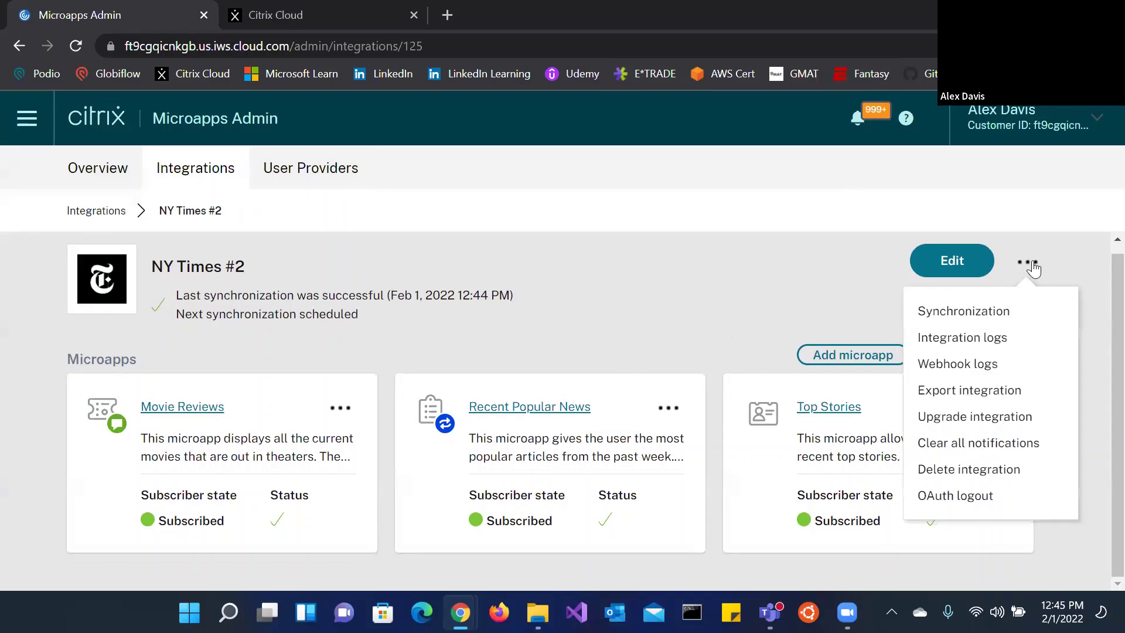
{"action": "left_click", "coordinate": [975, 257]}
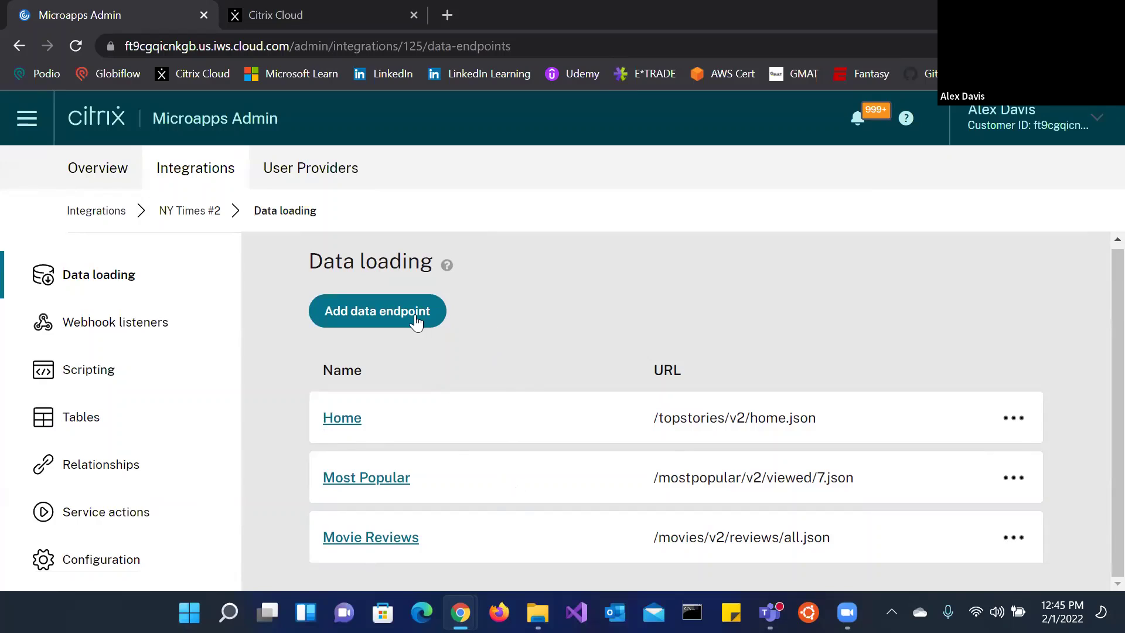
{"action": "left_click", "coordinate": [342, 418]}
{"action": "scroll", "coordinate": [785, 334], "scroll_direction": "down", "scroll_amount": 3}
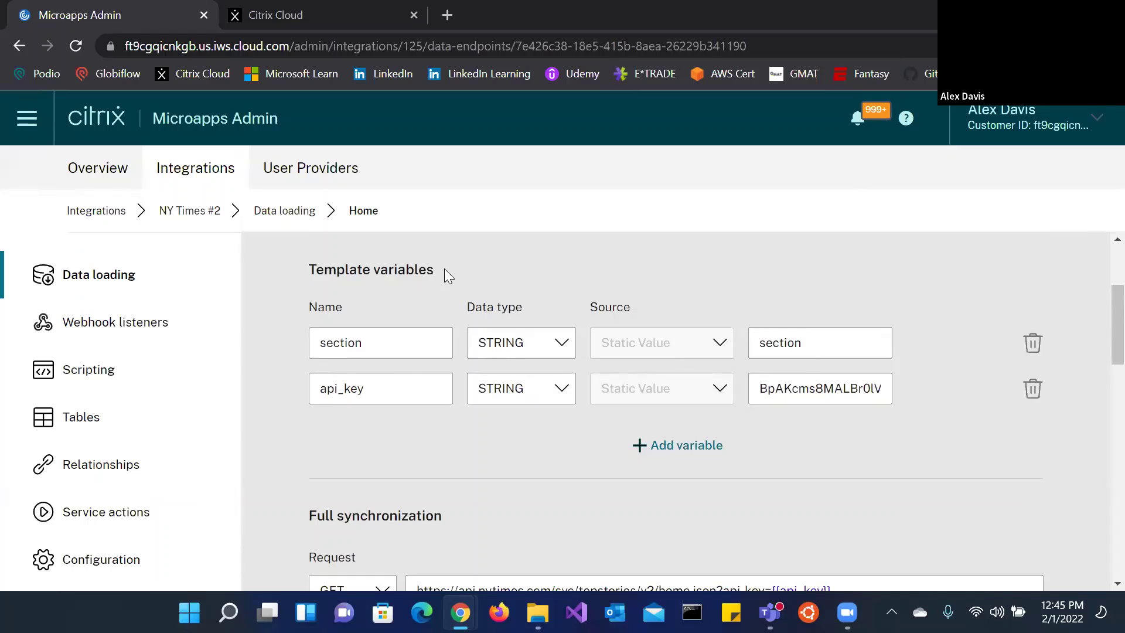
{"action": "left_click_drag", "start_coordinate": [446, 274], "coordinate": [293, 265]}
{"action": "left_click", "coordinate": [310, 308]}
{"action": "scroll", "coordinate": [310, 338], "scroll_direction": "down", "scroll_amount": 1}
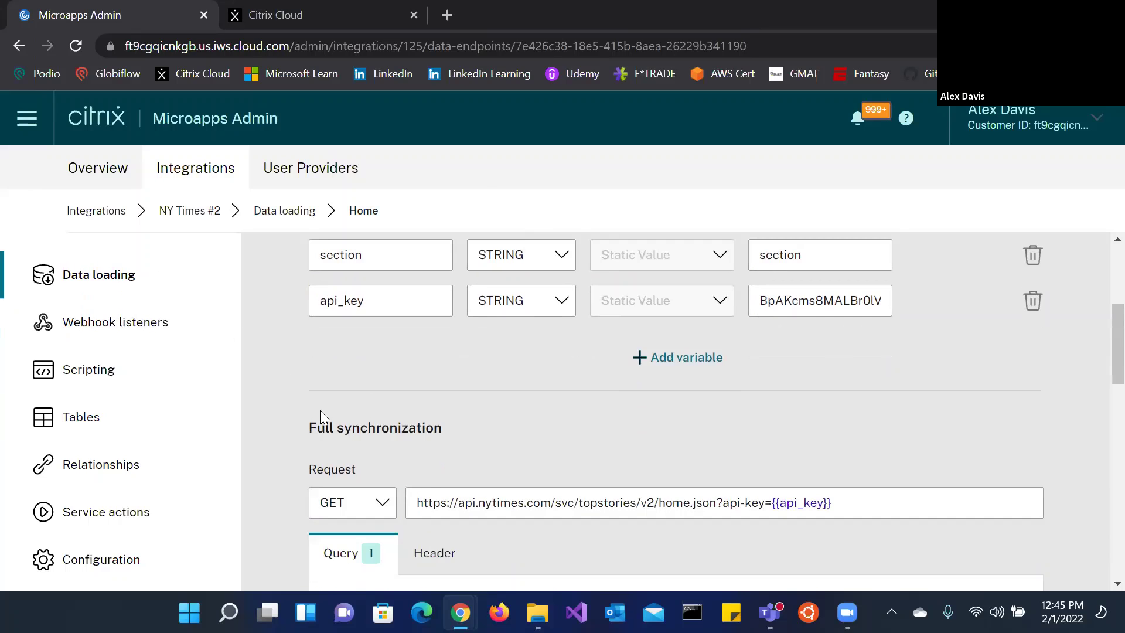
{"action": "scroll", "coordinate": [351, 422], "scroll_direction": "up", "scroll_amount": 1}
{"action": "scroll", "coordinate": [622, 479], "scroll_direction": "down", "scroll_amount": 1}
{"action": "scroll", "coordinate": [622, 480], "scroll_direction": "down", "scroll_amount": 1}
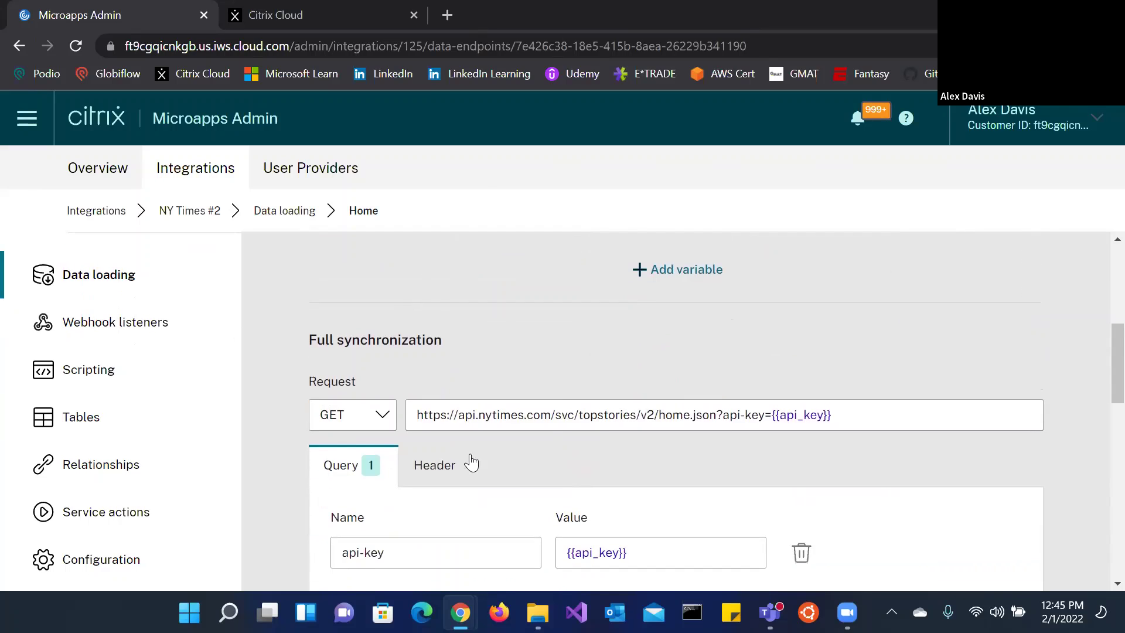
{"action": "scroll", "coordinate": [655, 416], "scroll_direction": "down", "scroll_amount": 1}
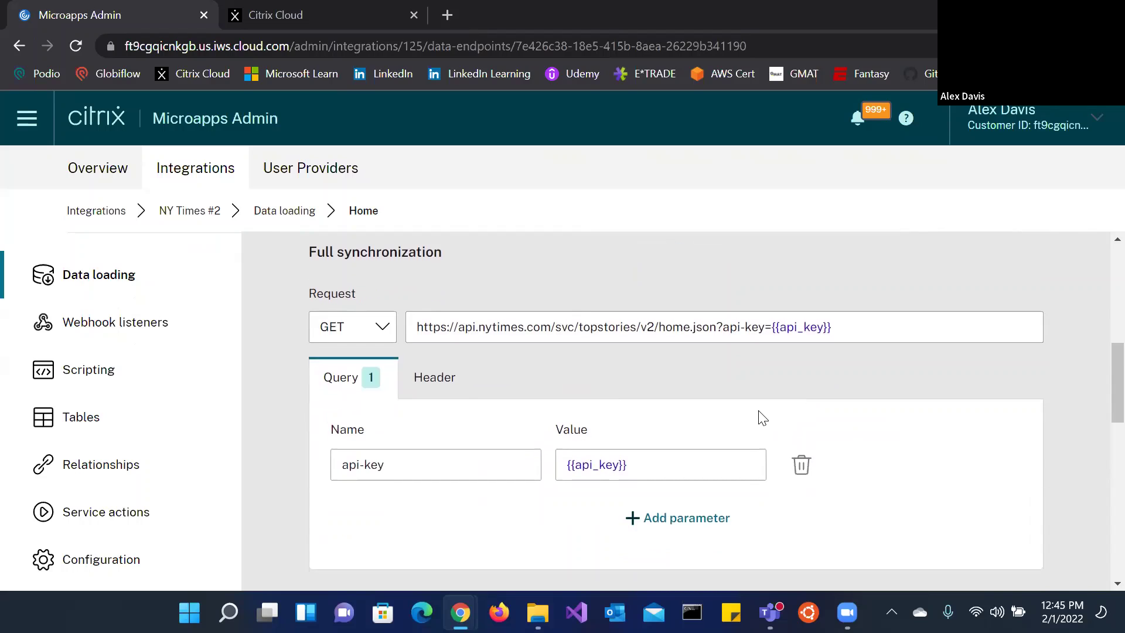
Step: Inspect the Home endpoint's request headers, query parameters and full synchronization request URL
{"action": "left_click", "coordinate": [436, 396]}
{"action": "left_click", "coordinate": [383, 389]}
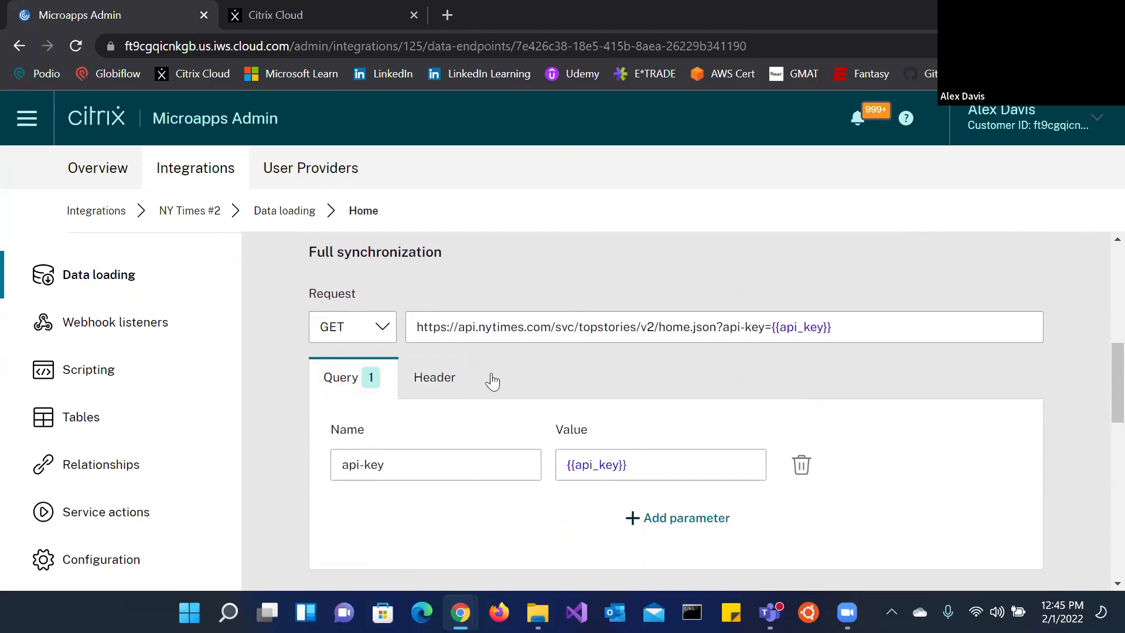
{"action": "left_click", "coordinate": [902, 326]}
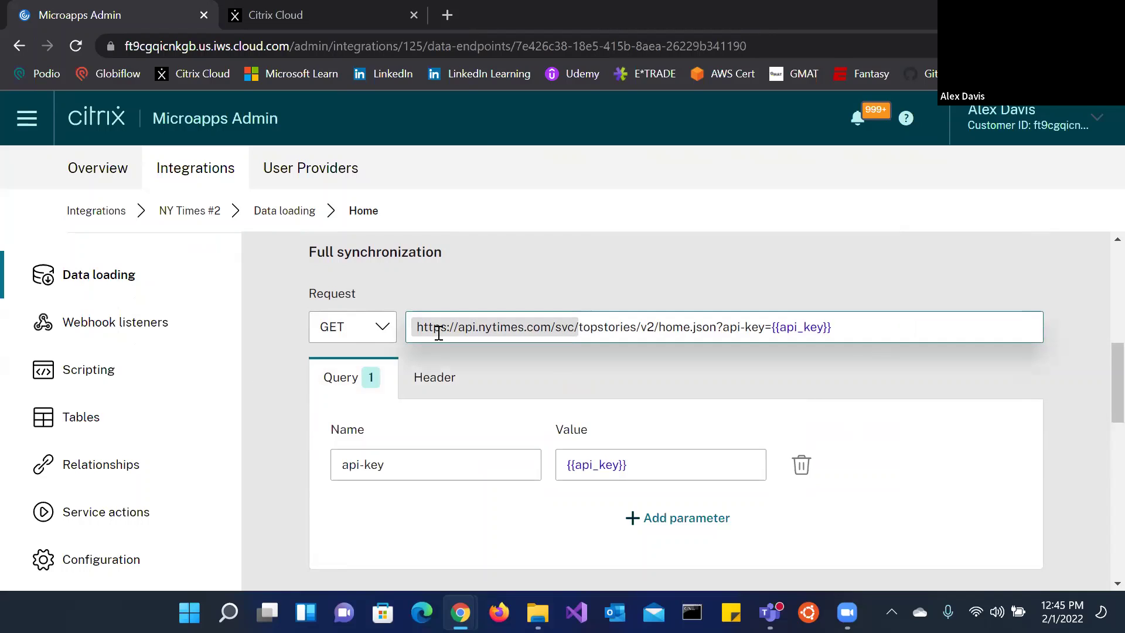
{"action": "scroll", "coordinate": [754, 498], "scroll_direction": "down", "scroll_amount": 6}
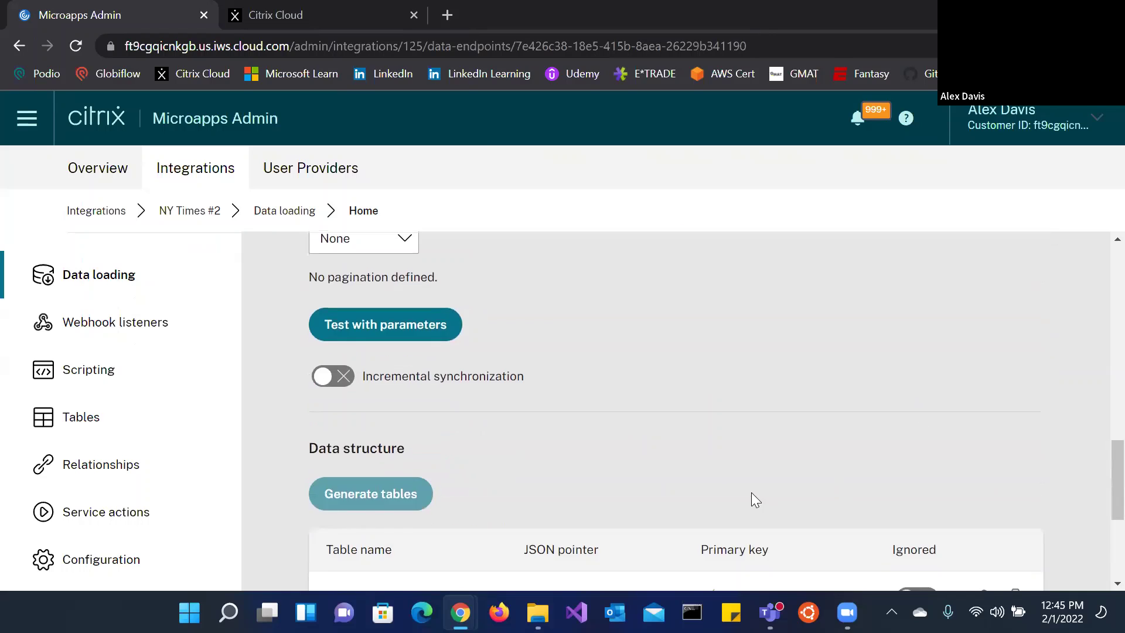
{"action": "scroll", "coordinate": [726, 334], "scroll_direction": "down", "scroll_amount": 4}
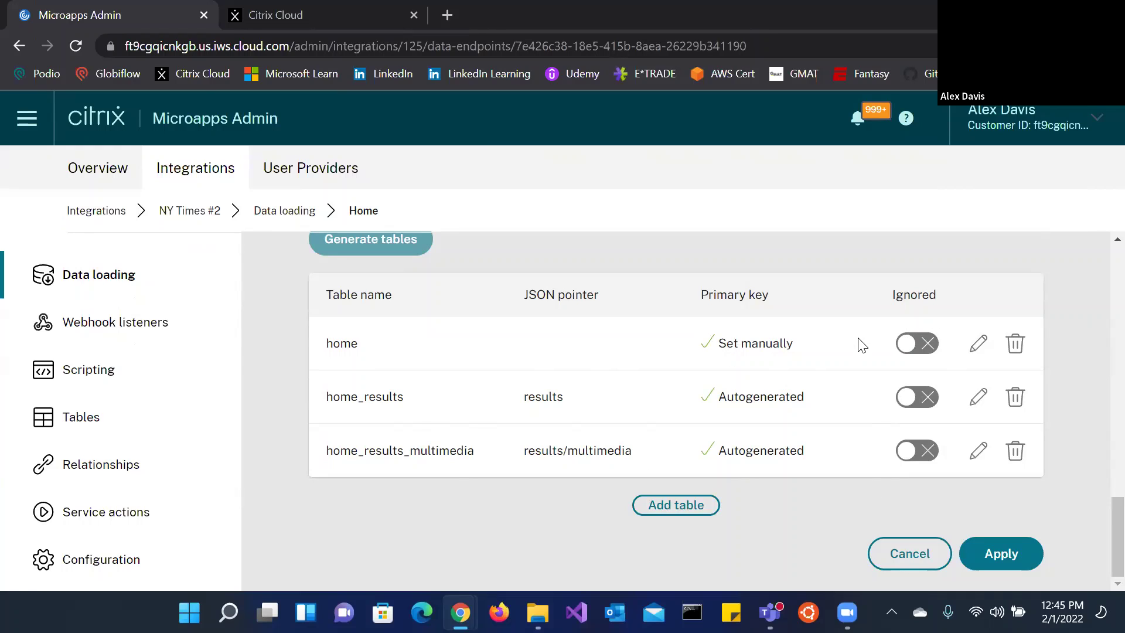
Step: Save the home table's attributes and go to the integration's Tables page
{"action": "left_click", "coordinate": [978, 344]}
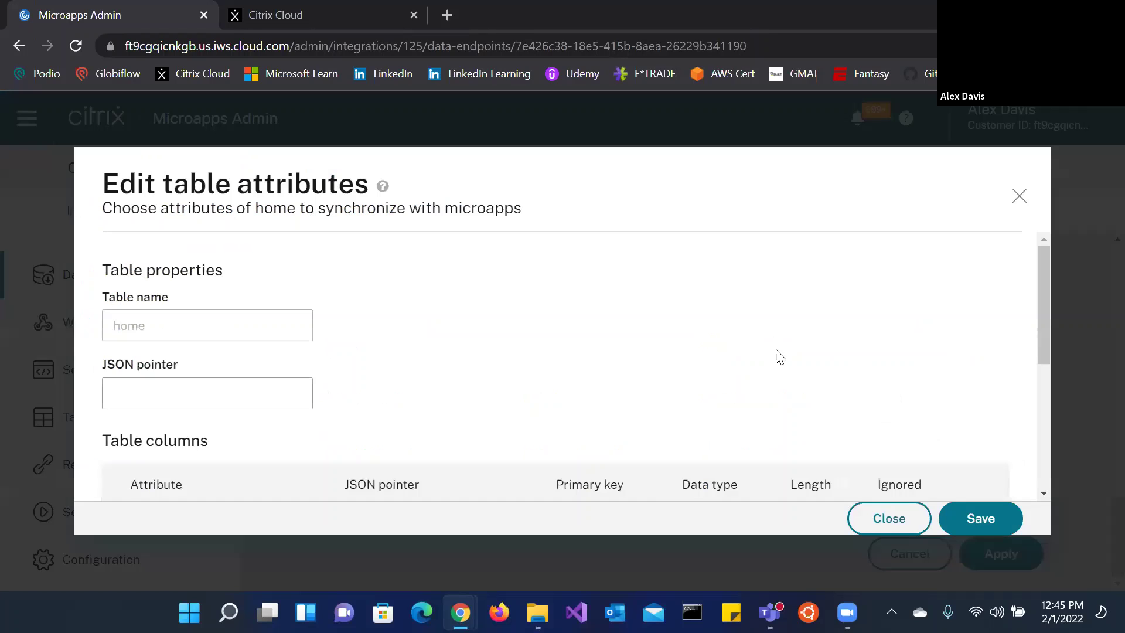
{"action": "scroll", "coordinate": [716, 366], "scroll_direction": "down", "scroll_amount": 10}
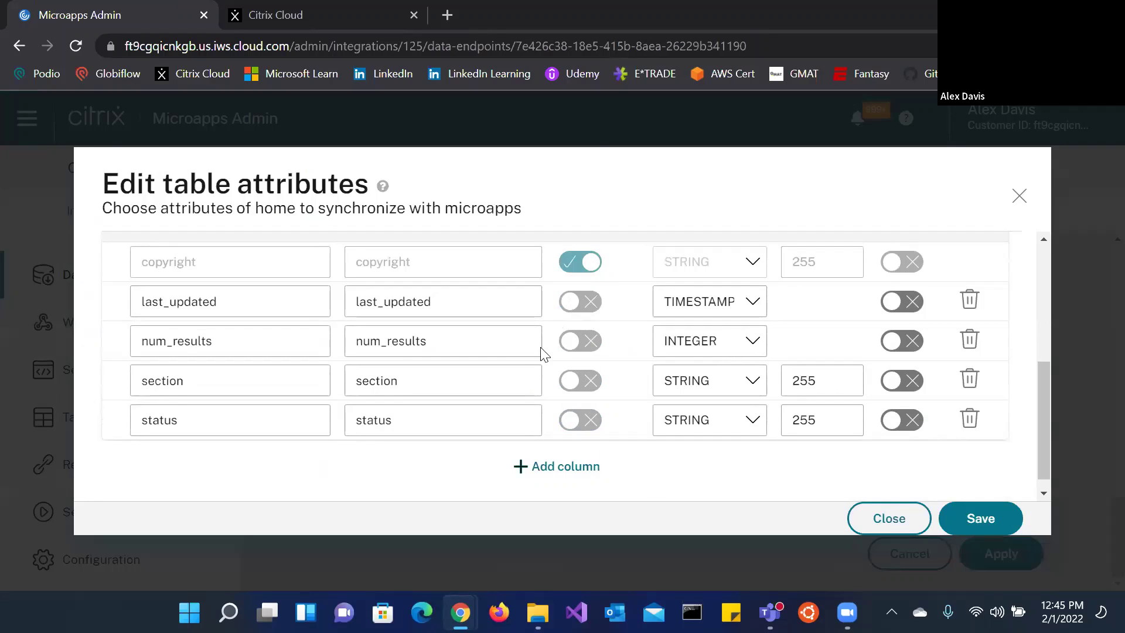
{"action": "left_click", "coordinate": [968, 527]}
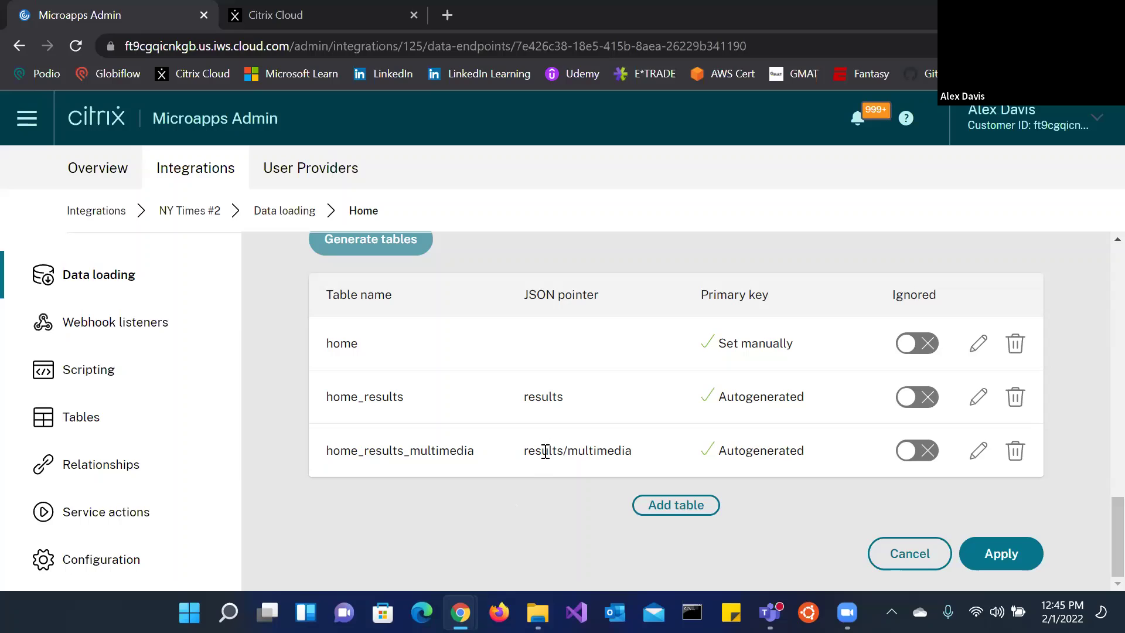
{"action": "left_click", "coordinate": [50, 416]}
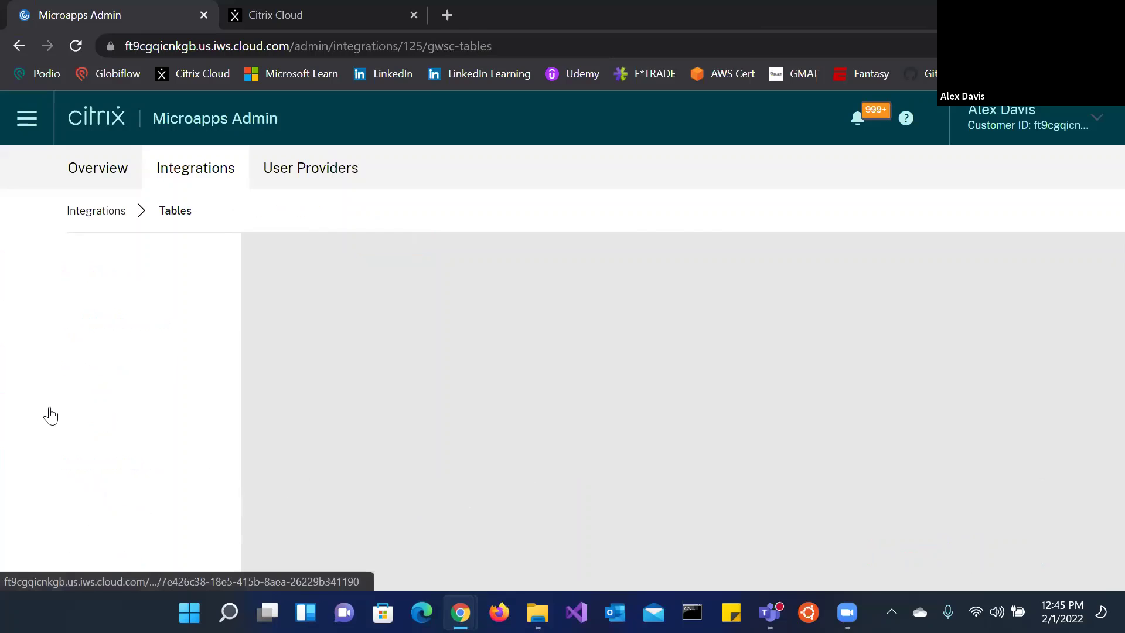
Step: Preview the home and home_results table data, then view Relationships linking home, home_results and home_results_multimedia
{"action": "left_click", "coordinate": [1005, 349]}
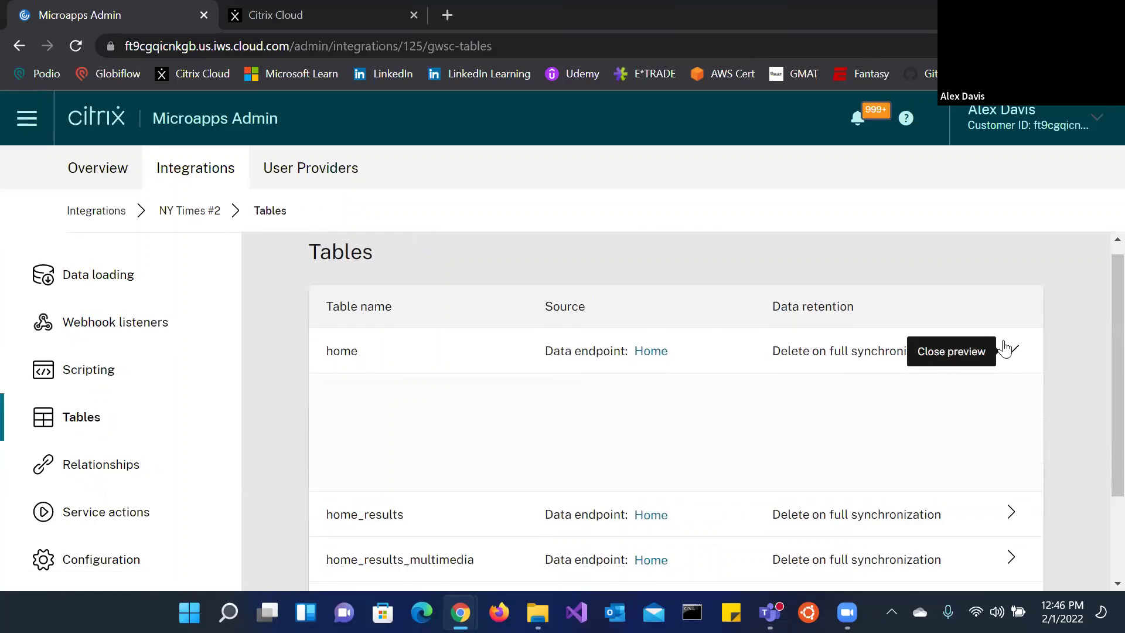
{"action": "scroll", "coordinate": [1007, 355], "scroll_direction": "down", "scroll_amount": 3}
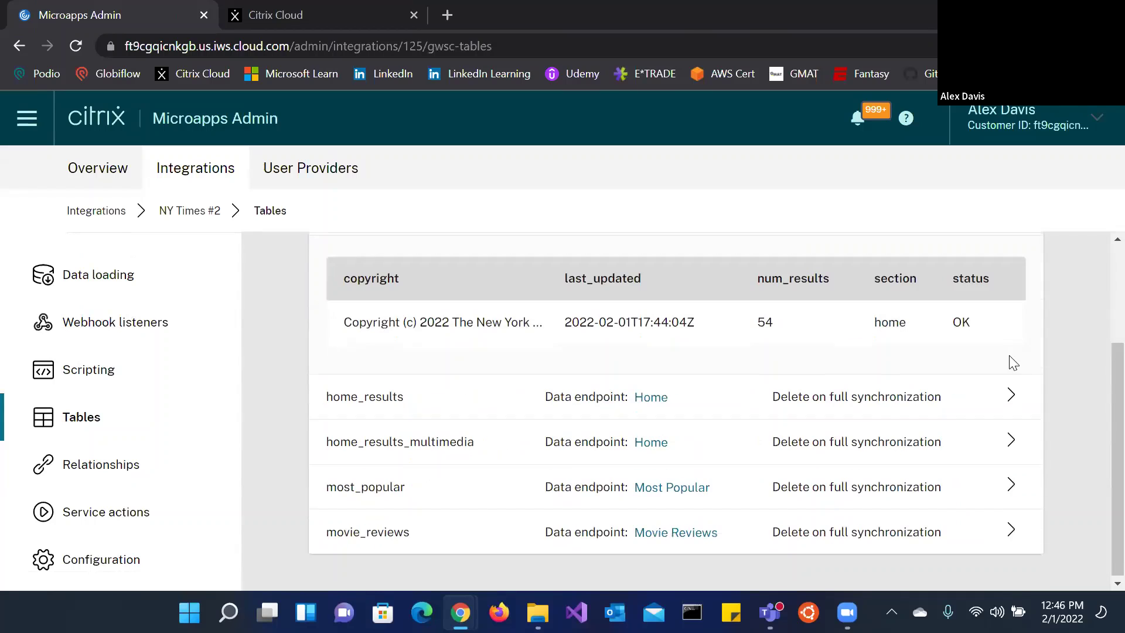
{"action": "left_click", "coordinate": [1017, 404]}
{"action": "scroll", "coordinate": [721, 419], "scroll_direction": "down", "scroll_amount": 5}
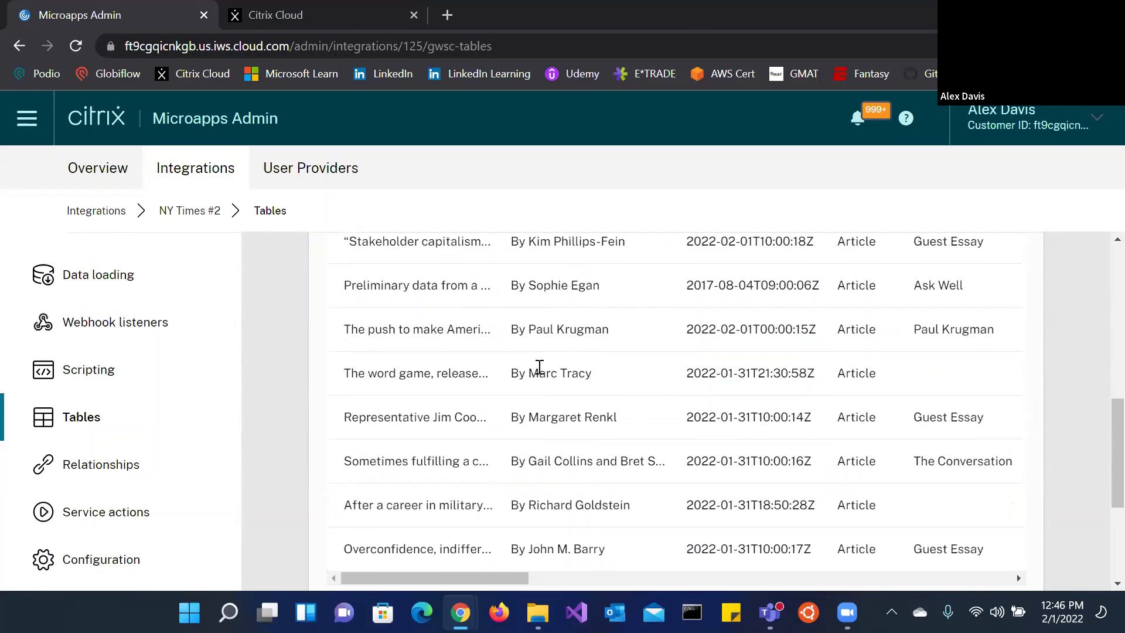
{"action": "scroll", "coordinate": [540, 367], "scroll_direction": "right", "scroll_amount": 5}
{"action": "scroll", "coordinate": [619, 331], "scroll_direction": "left", "scroll_amount": 3}
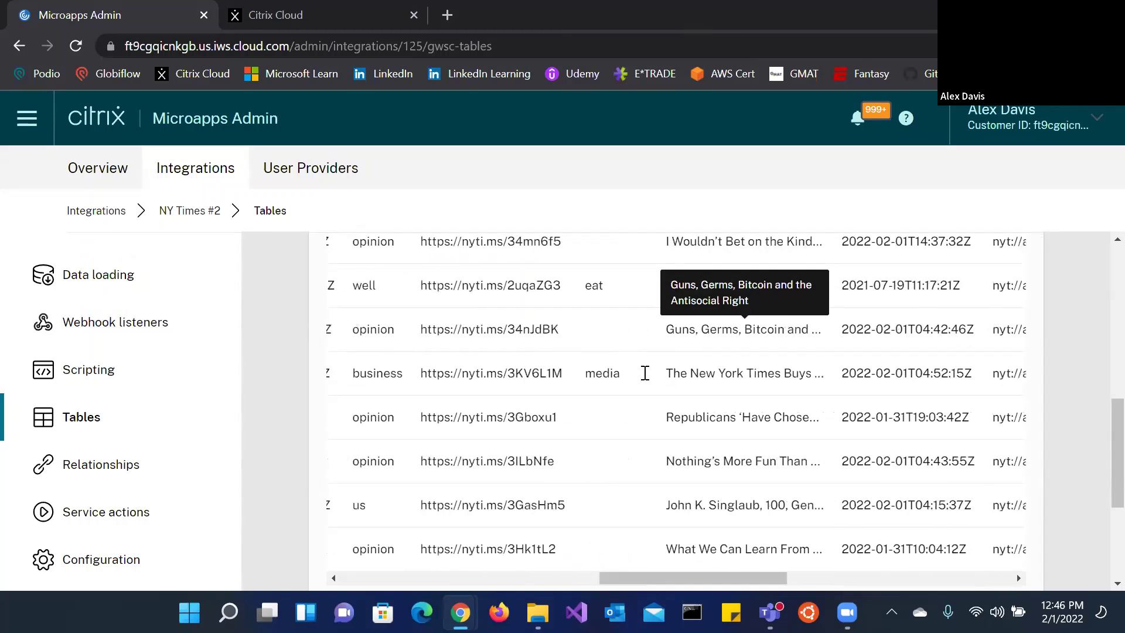
{"action": "scroll", "coordinate": [645, 371], "scroll_direction": "up", "scroll_amount": 5}
{"action": "scroll", "coordinate": [748, 377], "scroll_direction": "down", "scroll_amount": 8}
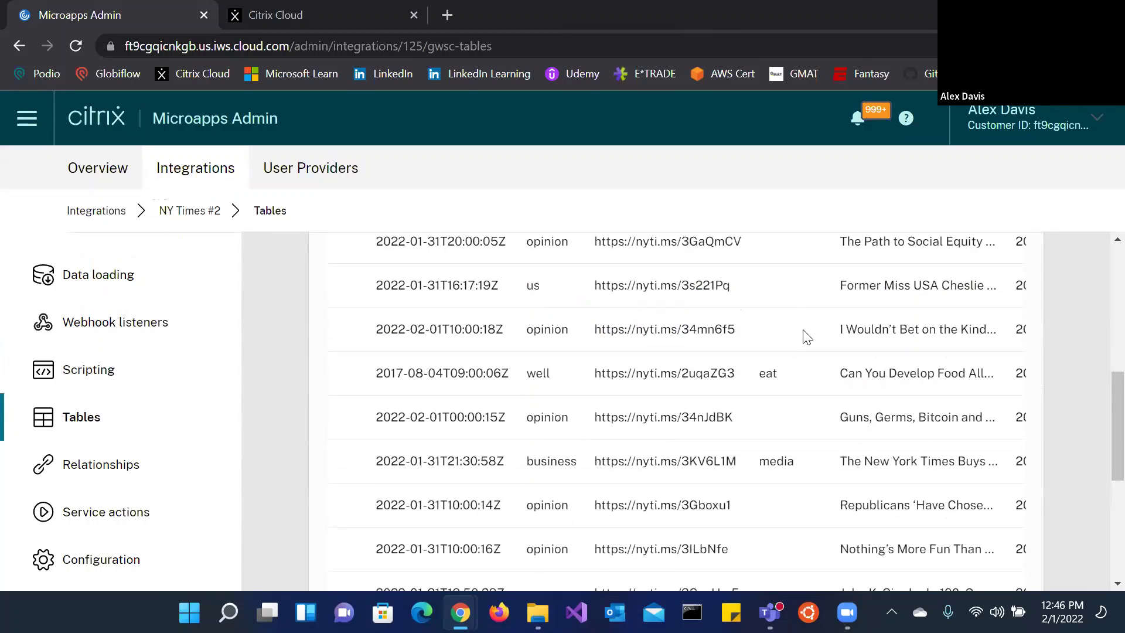
{"action": "left_click", "coordinate": [154, 470]}
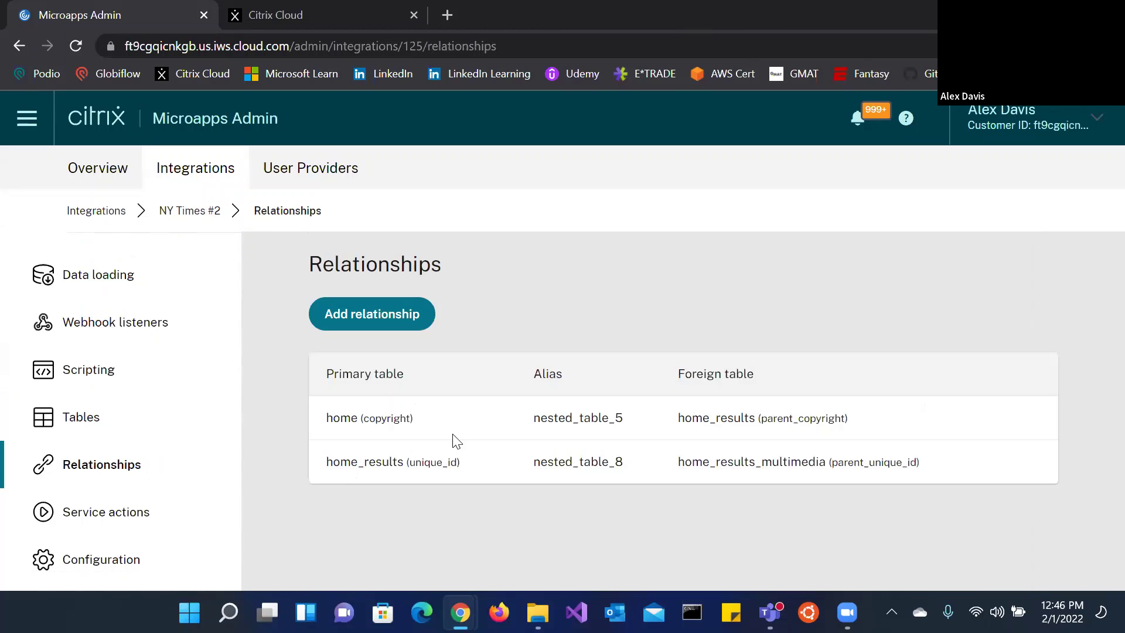
Step: Check the empty Service actions and the Configuration settings, then return to the NY Times #2 overview
{"action": "left_click", "coordinate": [73, 520]}
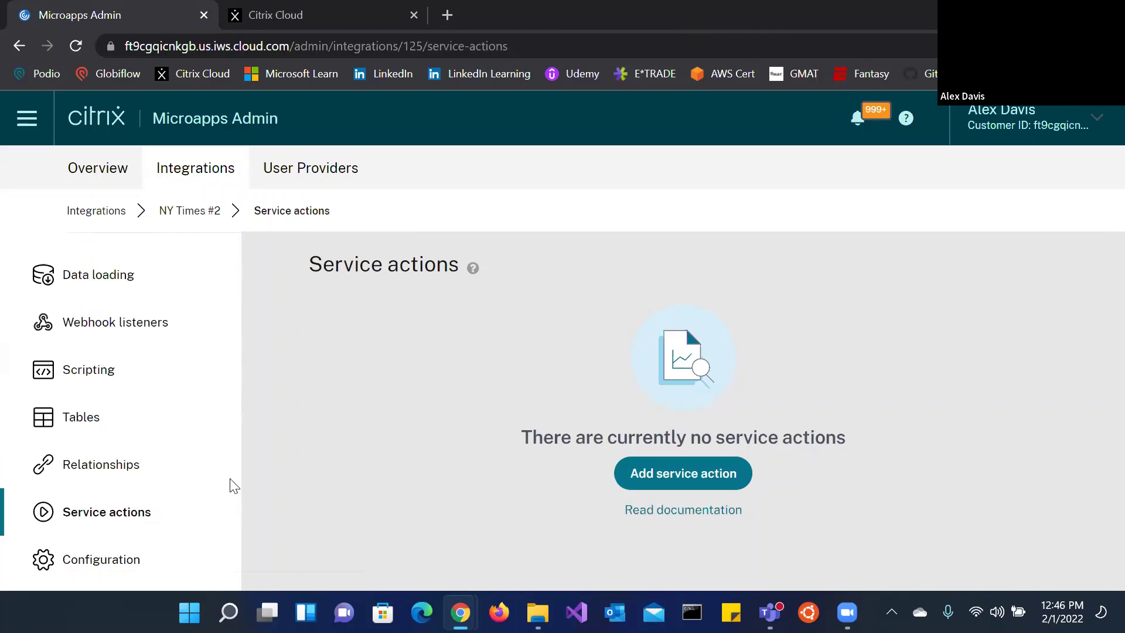
{"action": "left_click", "coordinate": [156, 560]}
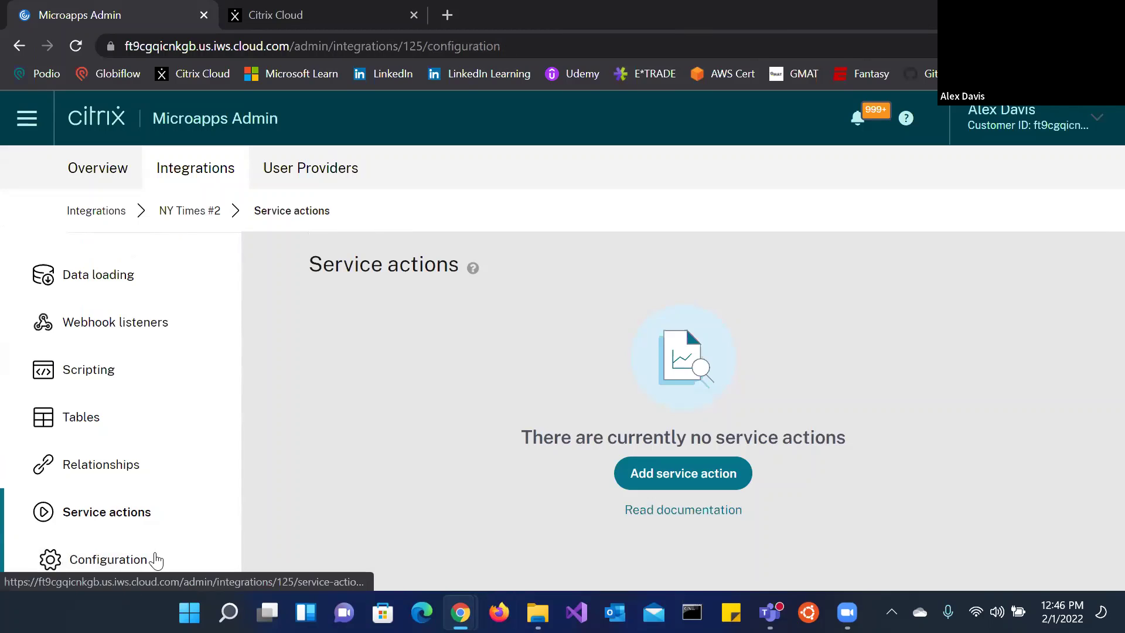
{"action": "scroll", "coordinate": [708, 361], "scroll_direction": "down", "scroll_amount": 10}
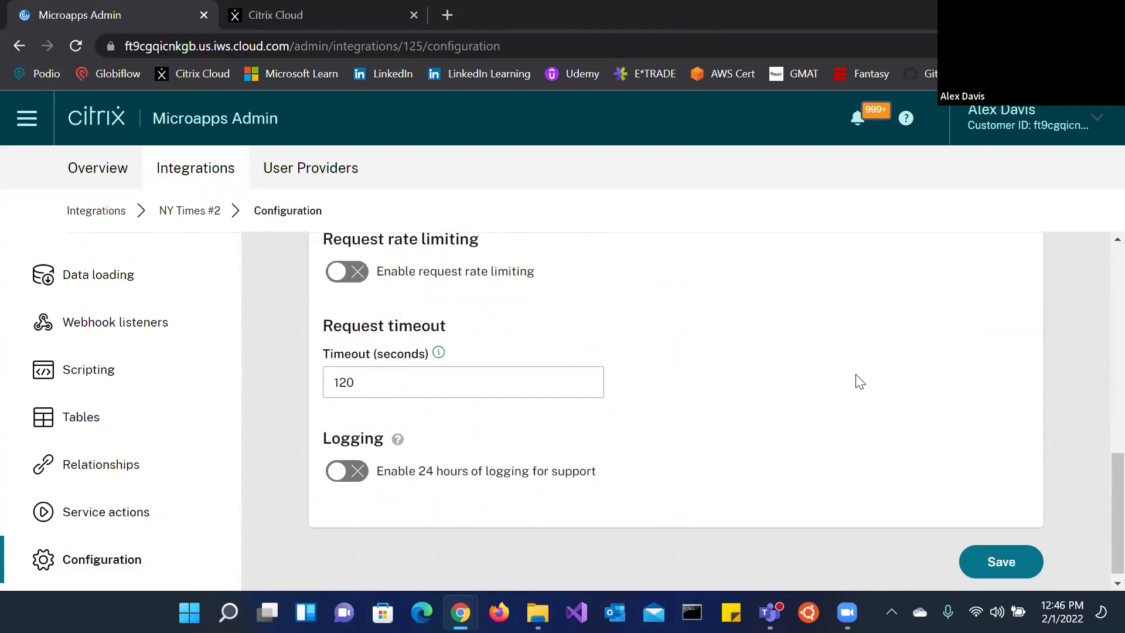
{"action": "scroll", "coordinate": [721, 427], "scroll_direction": "up", "scroll_amount": 8}
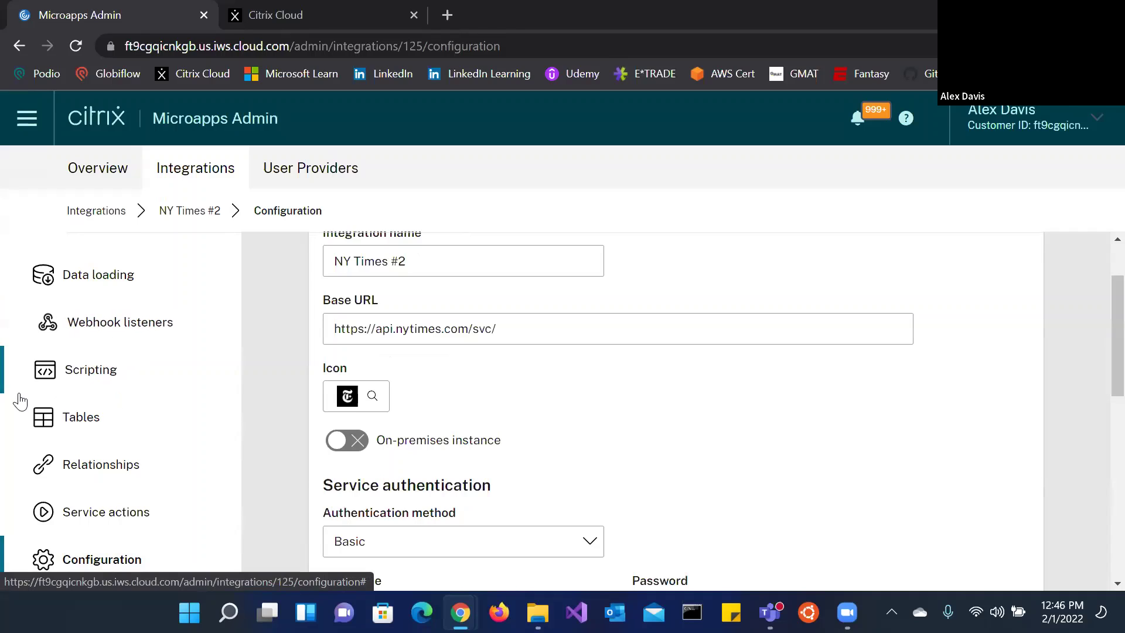
{"action": "left_click", "coordinate": [86, 294]}
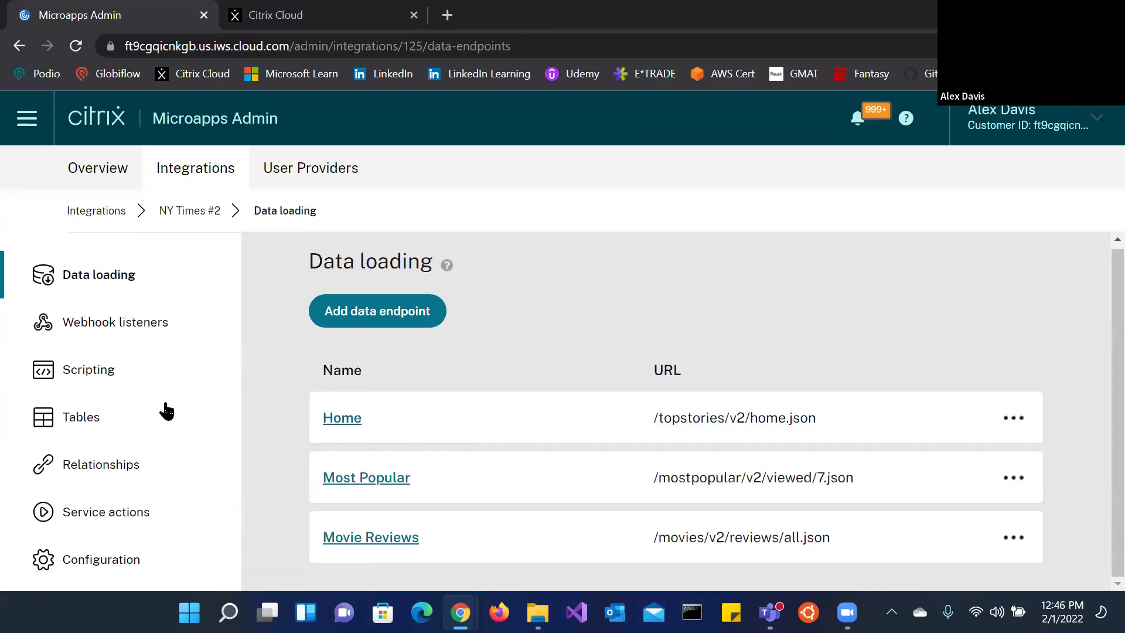
{"action": "left_click", "coordinate": [187, 211]}
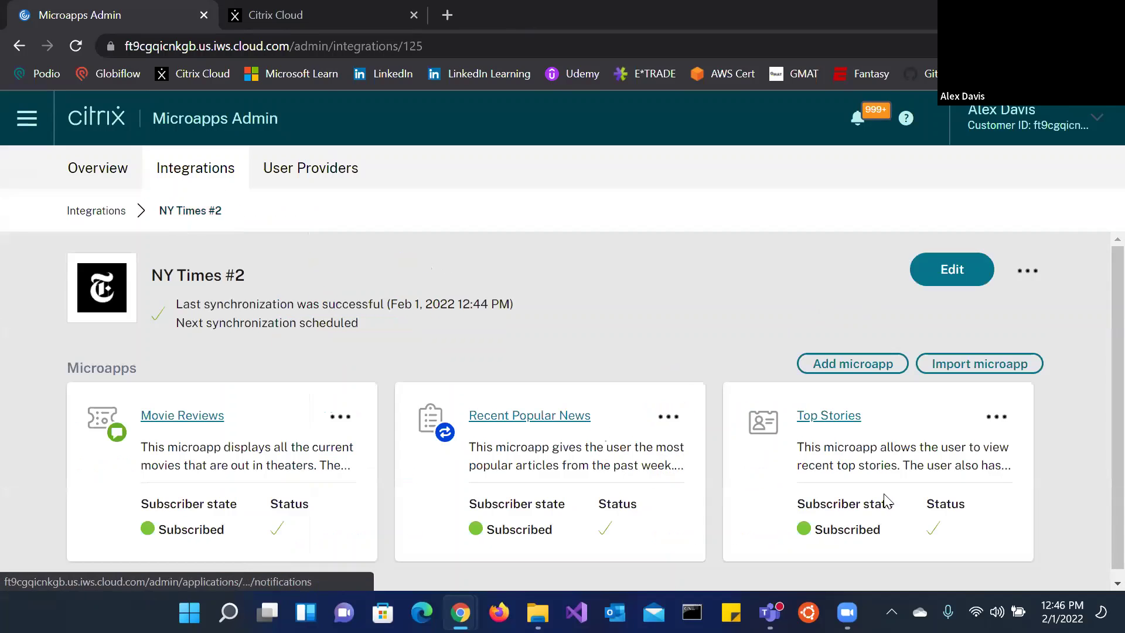
Step: Review the Movie Reviews microapp's pages, properties and notifications, then return to the NY Times #2 integration
{"action": "scroll", "coordinate": [732, 507], "scroll_direction": "down", "scroll_amount": 1}
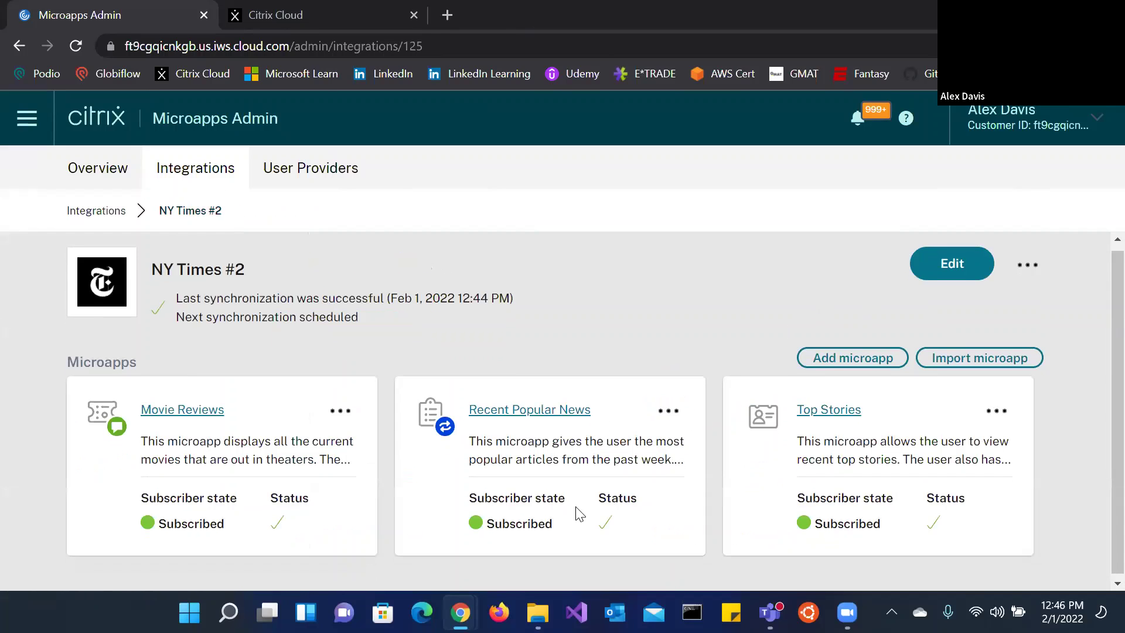
{"action": "left_click", "coordinate": [158, 408]}
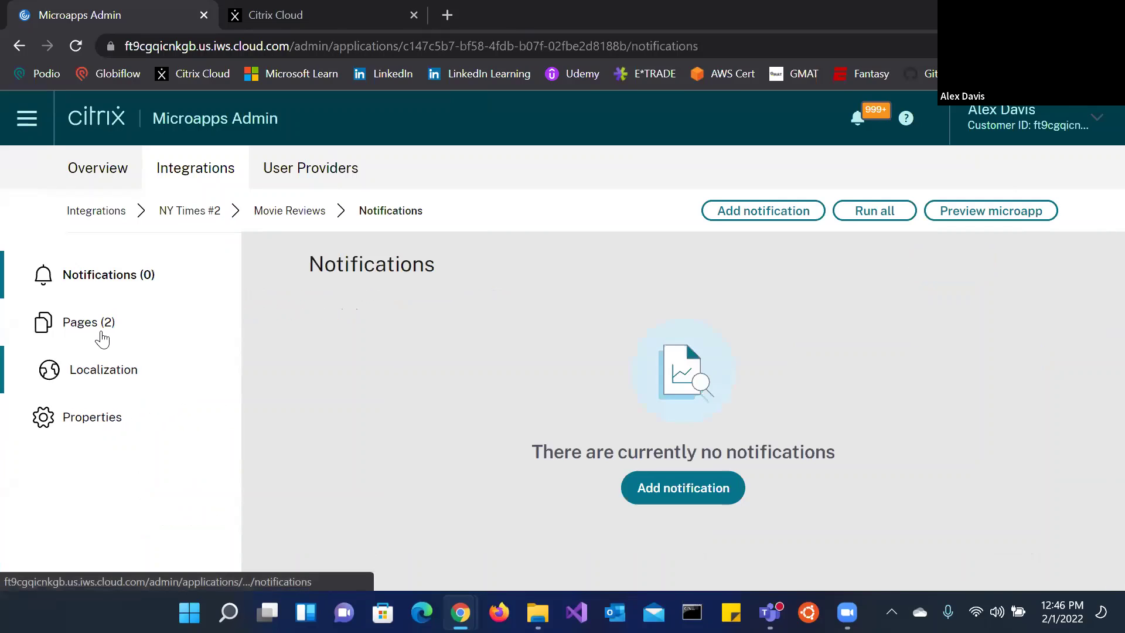
{"action": "left_click", "coordinate": [101, 334]}
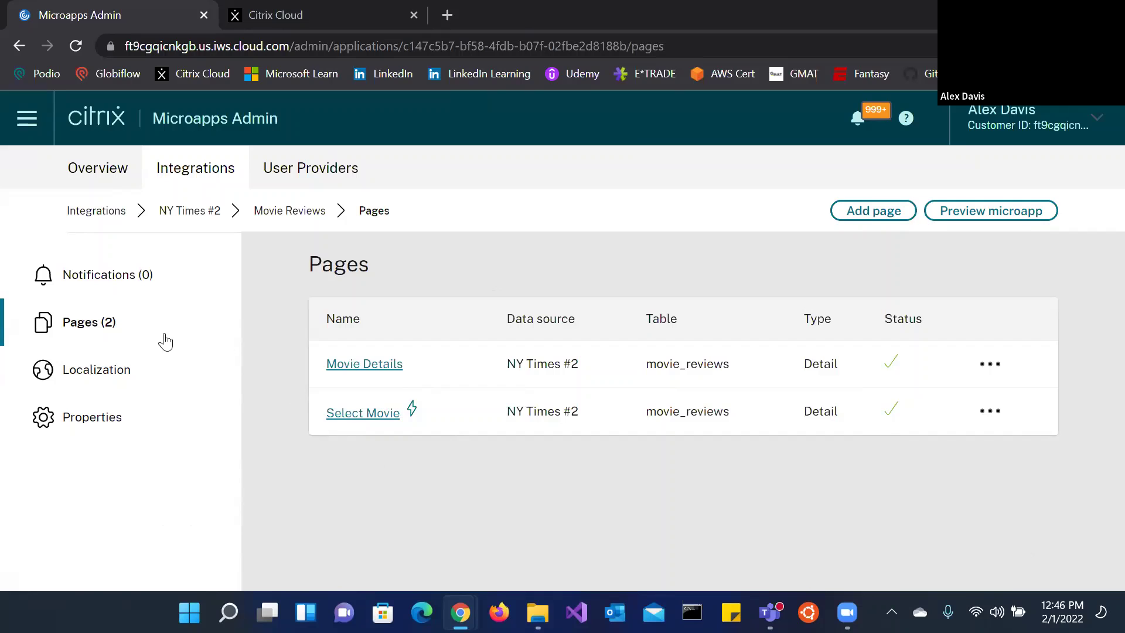
{"action": "left_click", "coordinate": [169, 419]}
{"action": "scroll", "coordinate": [673, 392], "scroll_direction": "down", "scroll_amount": 2}
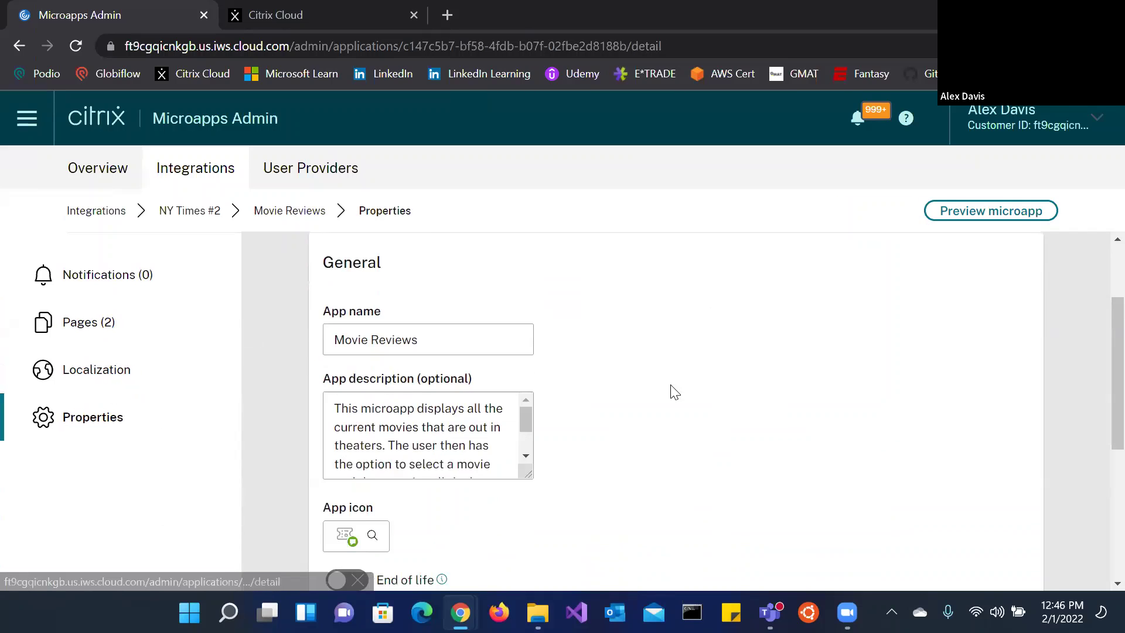
{"action": "left_click", "coordinate": [57, 273]}
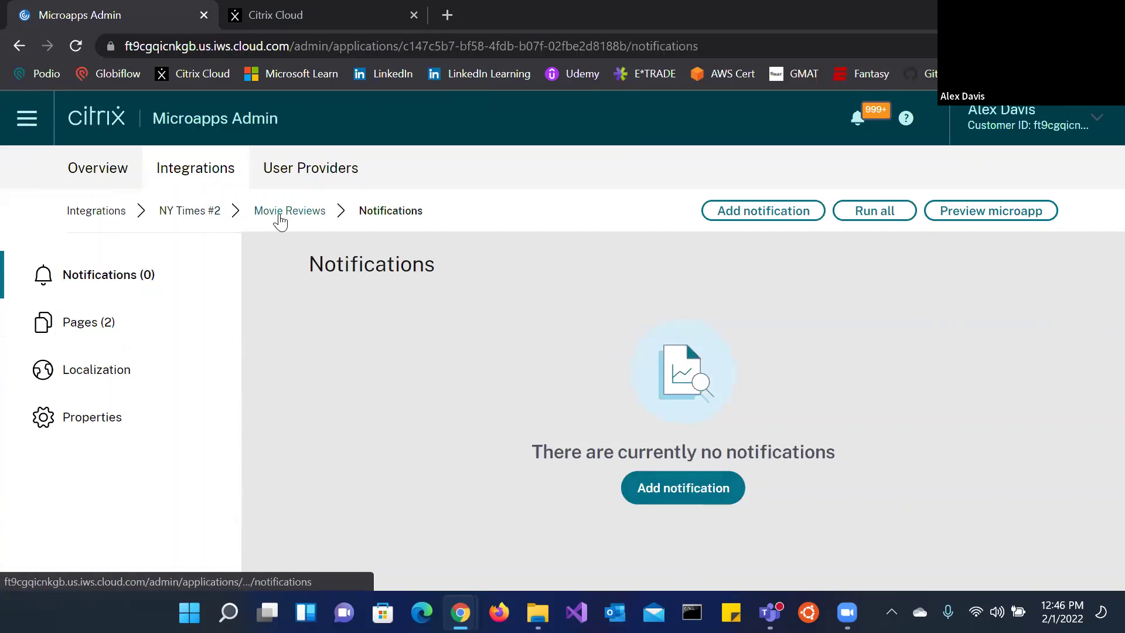
{"action": "left_click", "coordinate": [208, 214]}
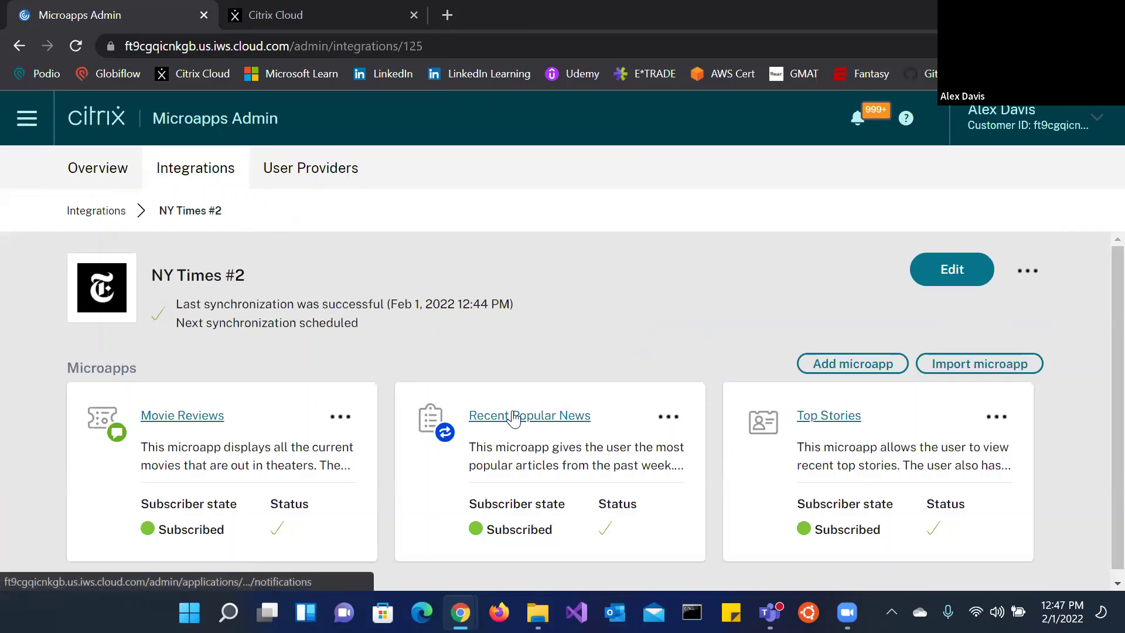
{"action": "left_click", "coordinate": [340, 416]}
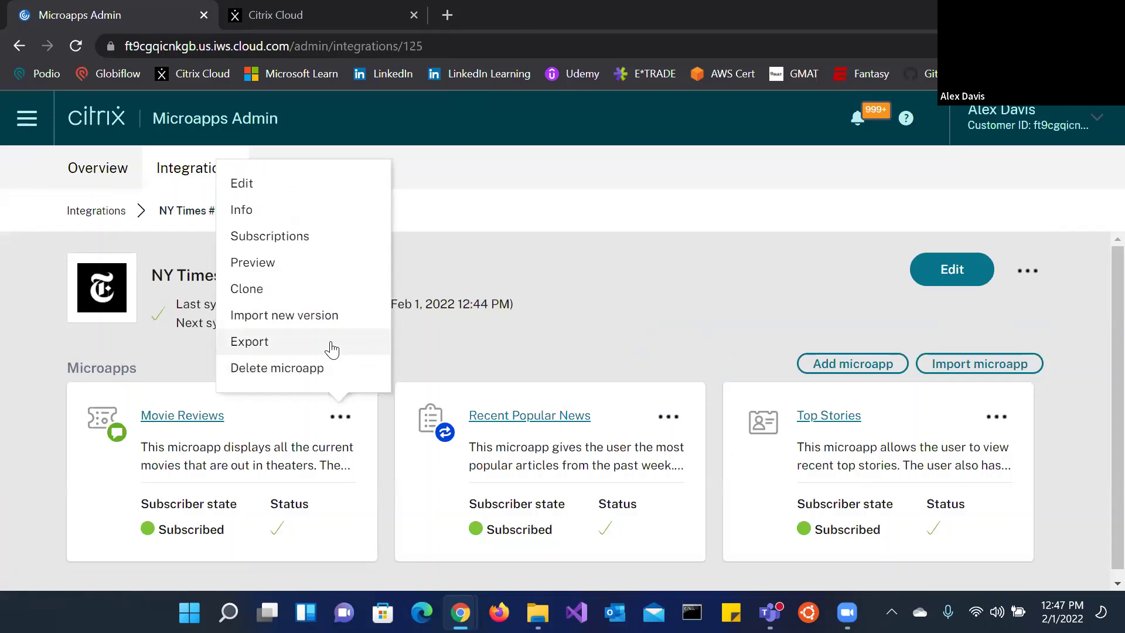
{"action": "left_click", "coordinate": [340, 417]}
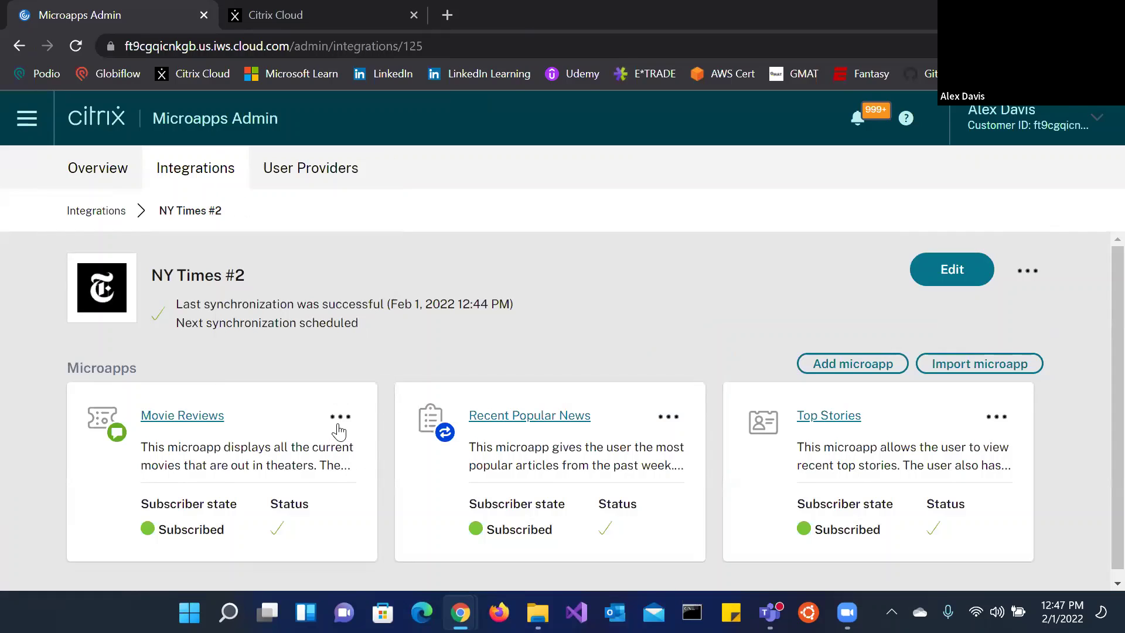
{"action": "left_click", "coordinate": [339, 417]}
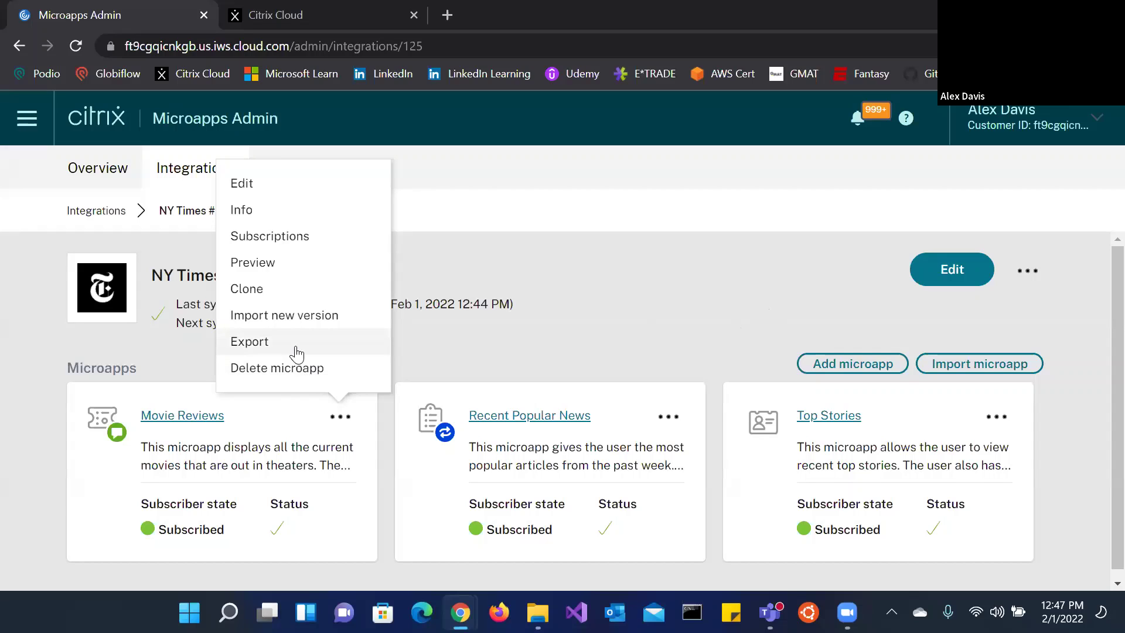
{"action": "left_click", "coordinate": [751, 291]}
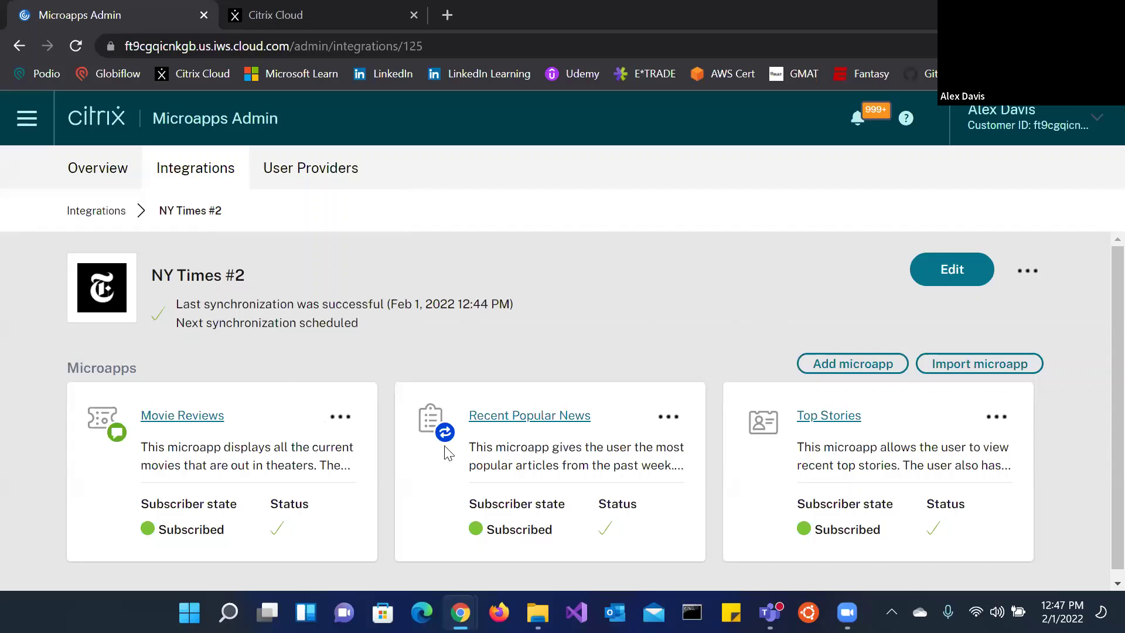
{"action": "left_click", "coordinate": [334, 418]}
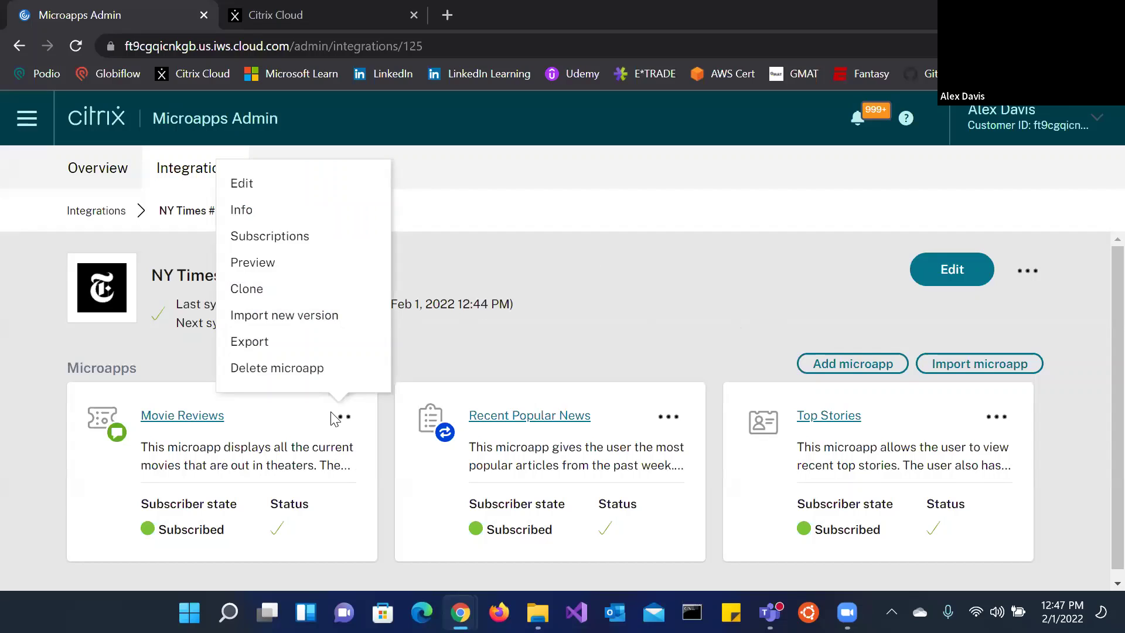
{"action": "left_click", "coordinate": [566, 293]}
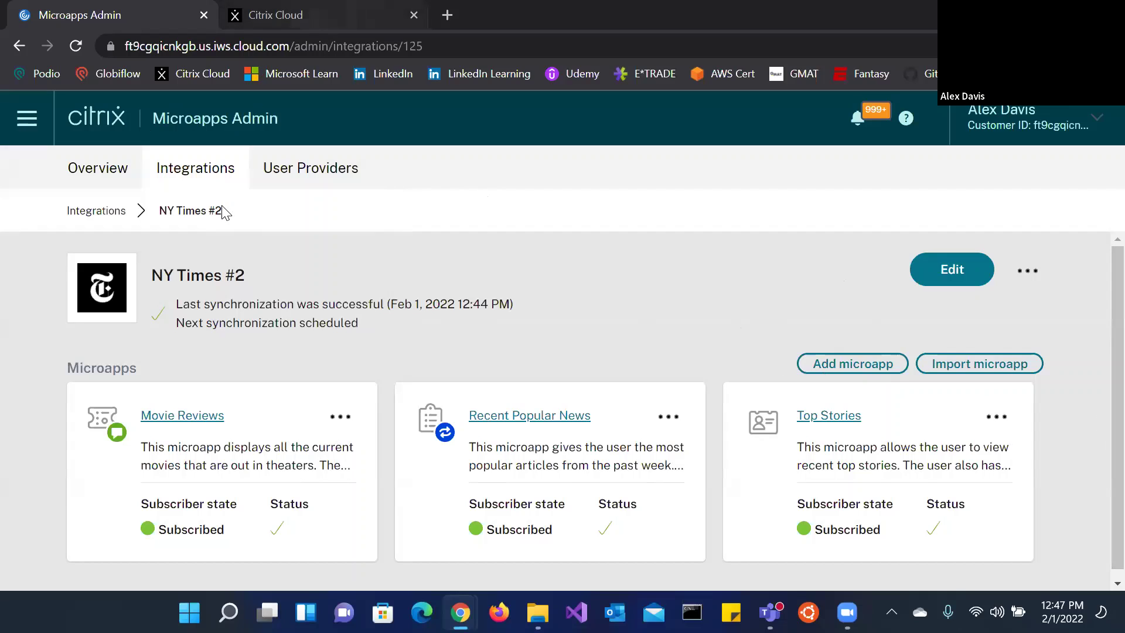
{"action": "left_click", "coordinate": [13, 115]}
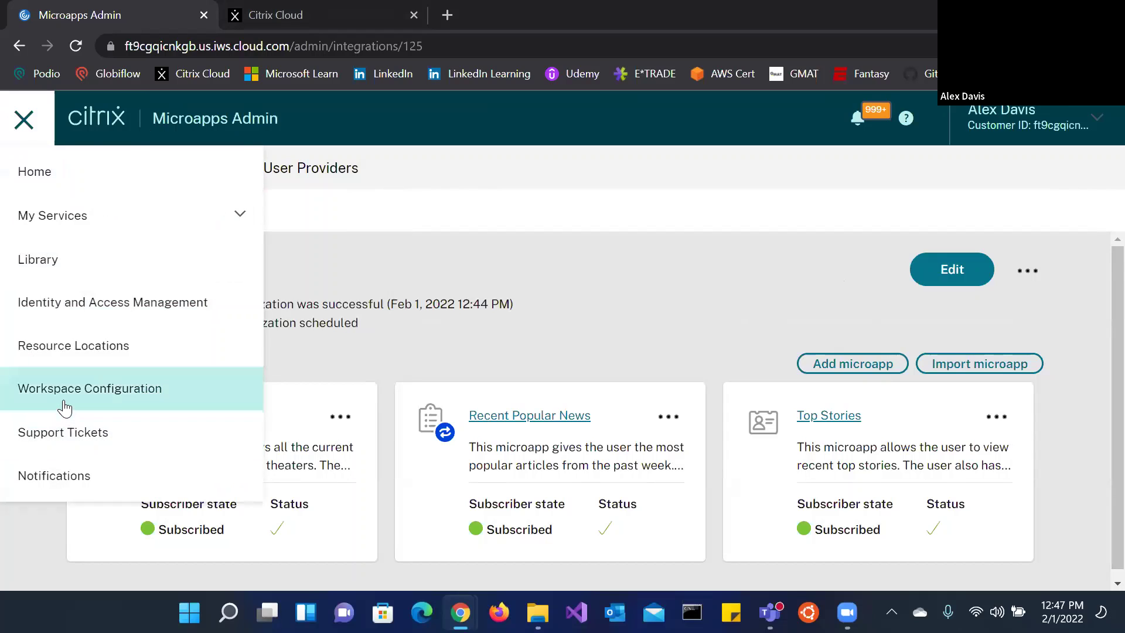
Step: Launch the Workspace URL from Workspace Configuration's Access section to reach the Citrix Secure Sign In page
{"action": "left_click", "coordinate": [485, 345]}
{"action": "left_click", "coordinate": [302, 8]}
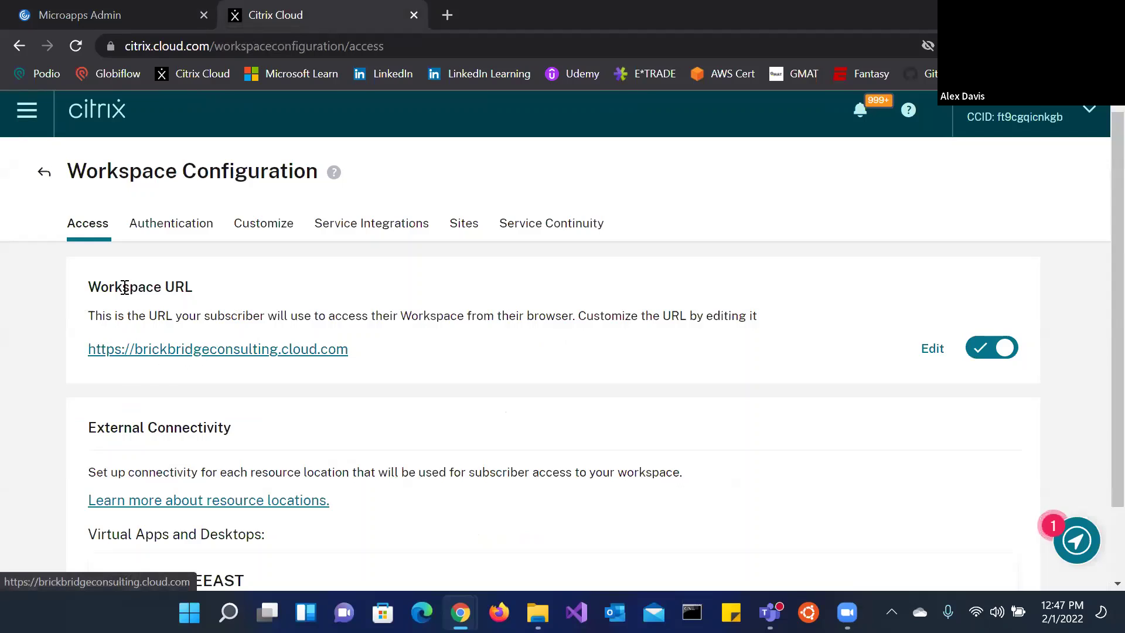
{"action": "left_click_drag", "start_coordinate": [109, 287], "coordinate": [185, 287]}
{"action": "left_click", "coordinate": [166, 350]}
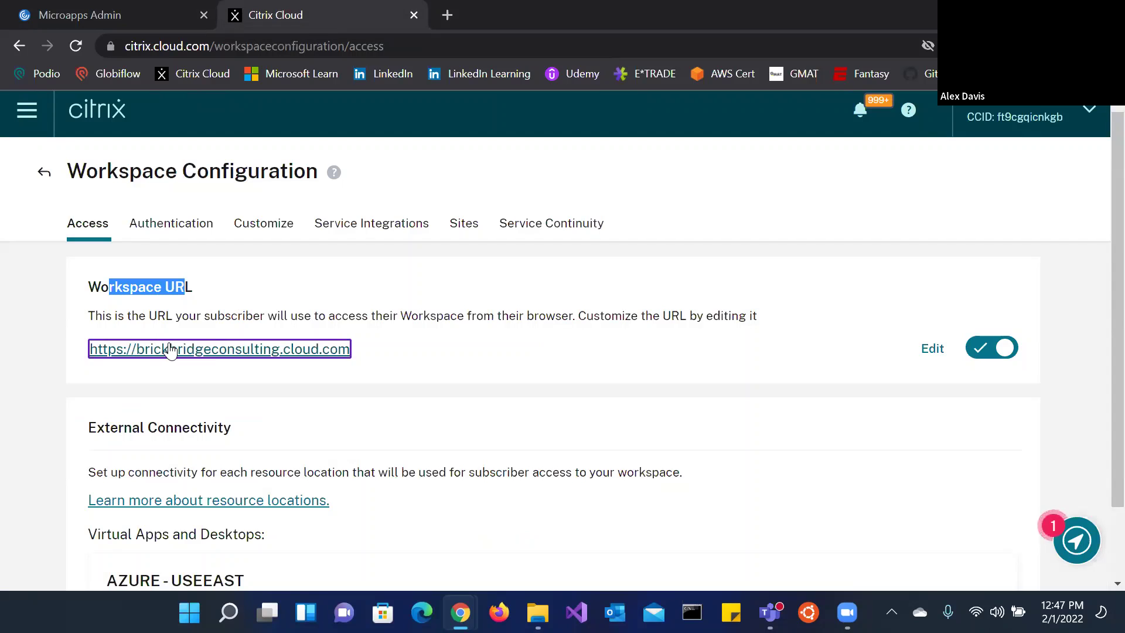
{"action": "left_click", "coordinate": [198, 353]}
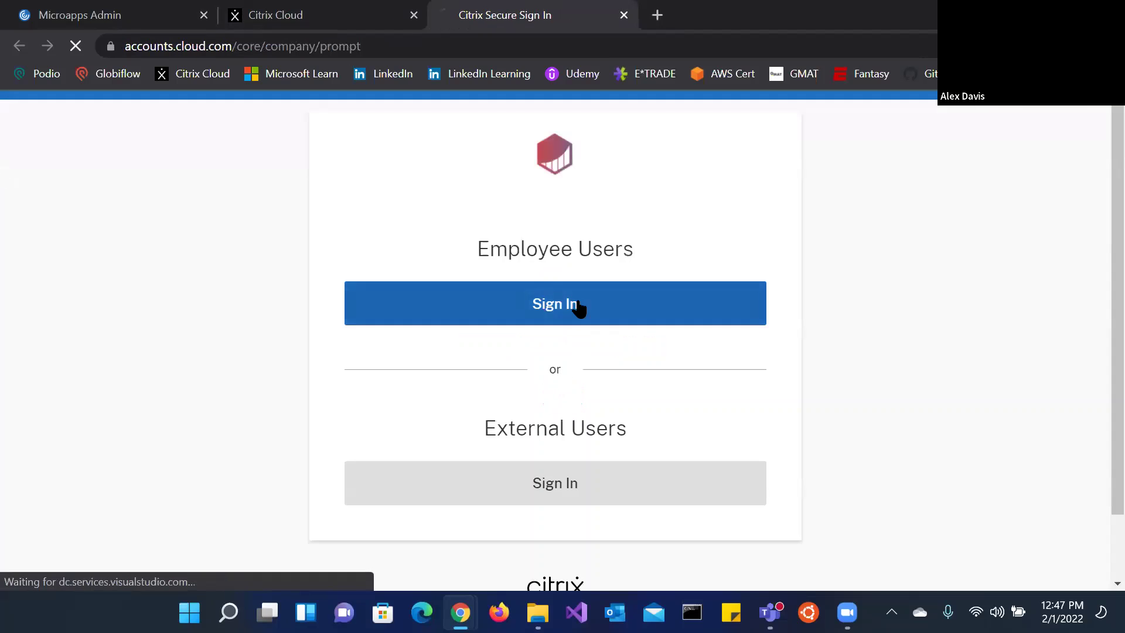
Step: Sign in as an employee user with the saved Microsoft account and decline staying signed in
{"action": "left_click", "coordinate": [578, 303]}
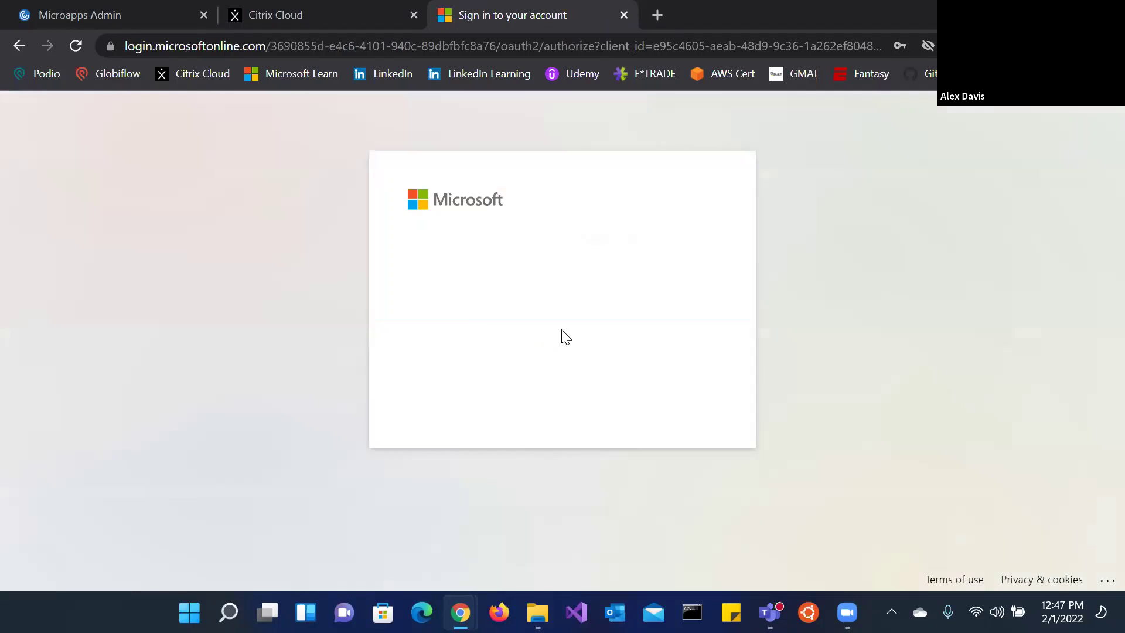
{"action": "type", "text": "dav"}
{"action": "left_click", "coordinate": [536, 352]}
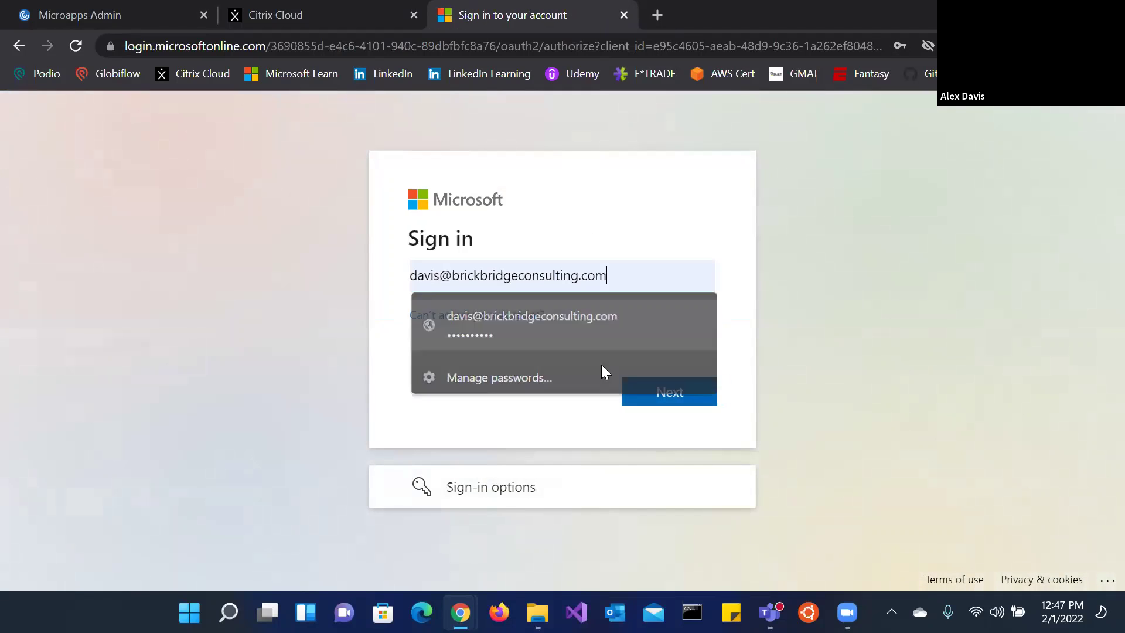
{"action": "left_click", "coordinate": [647, 397]}
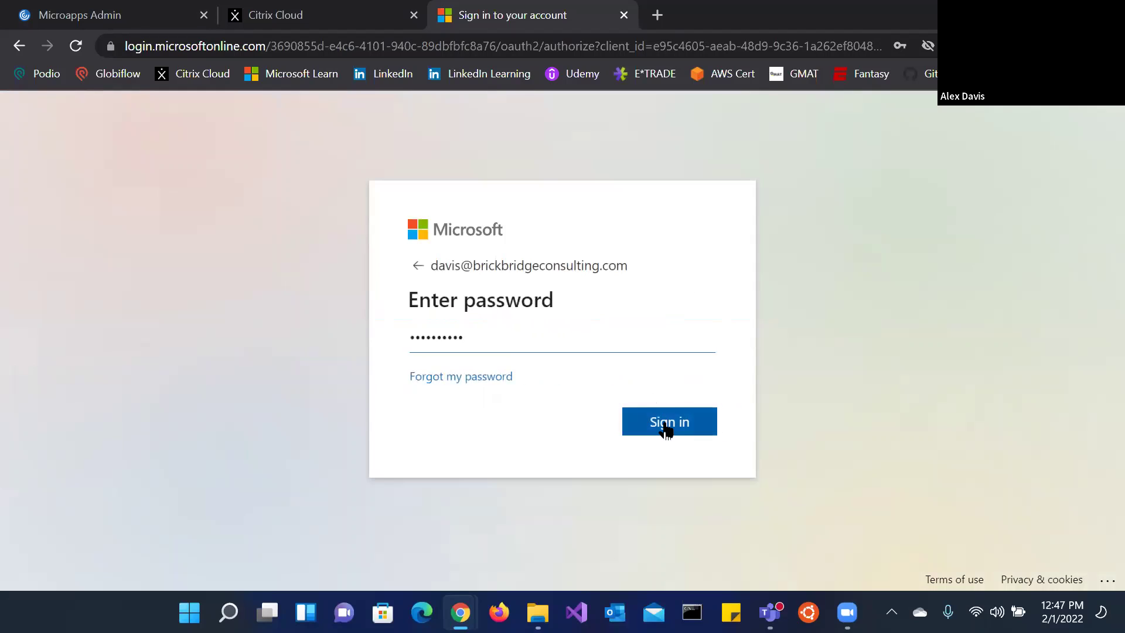
{"action": "left_click", "coordinate": [667, 425]}
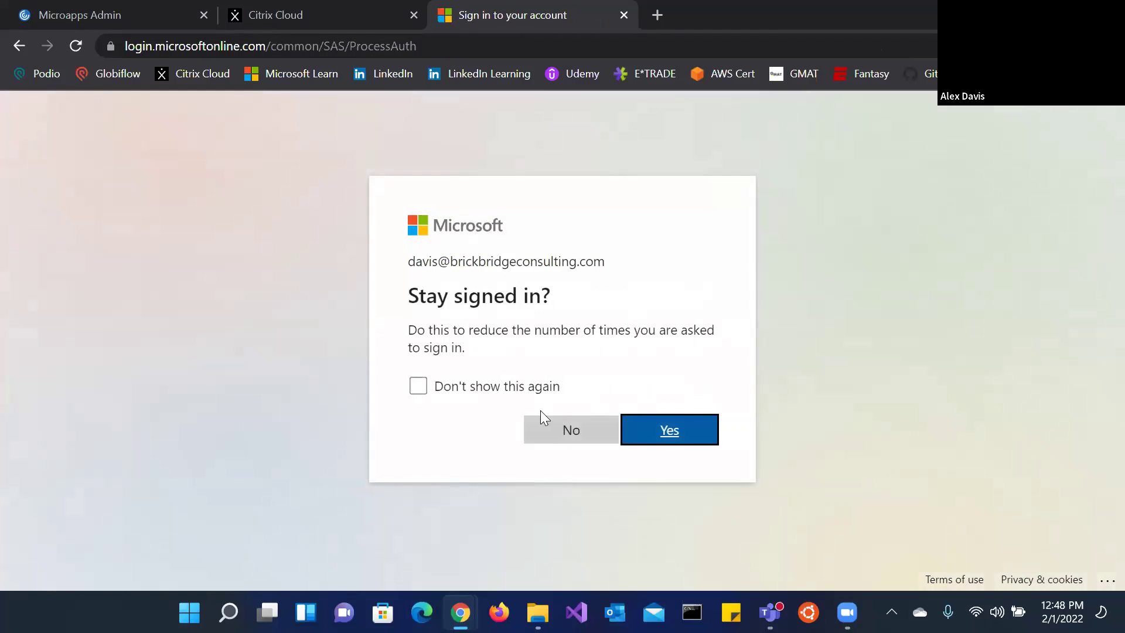
{"action": "left_click", "coordinate": [563, 444]}
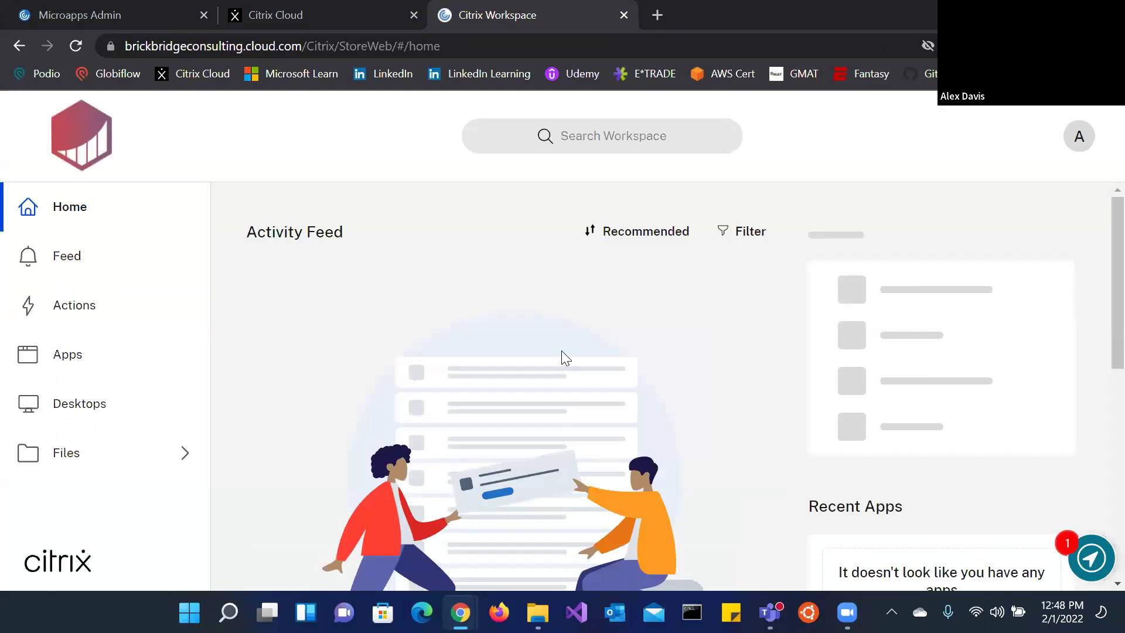
Step: Show the Actions page and scroll through the six NY Times action cards
{"action": "scroll", "coordinate": [515, 334], "scroll_direction": "down", "scroll_amount": 2}
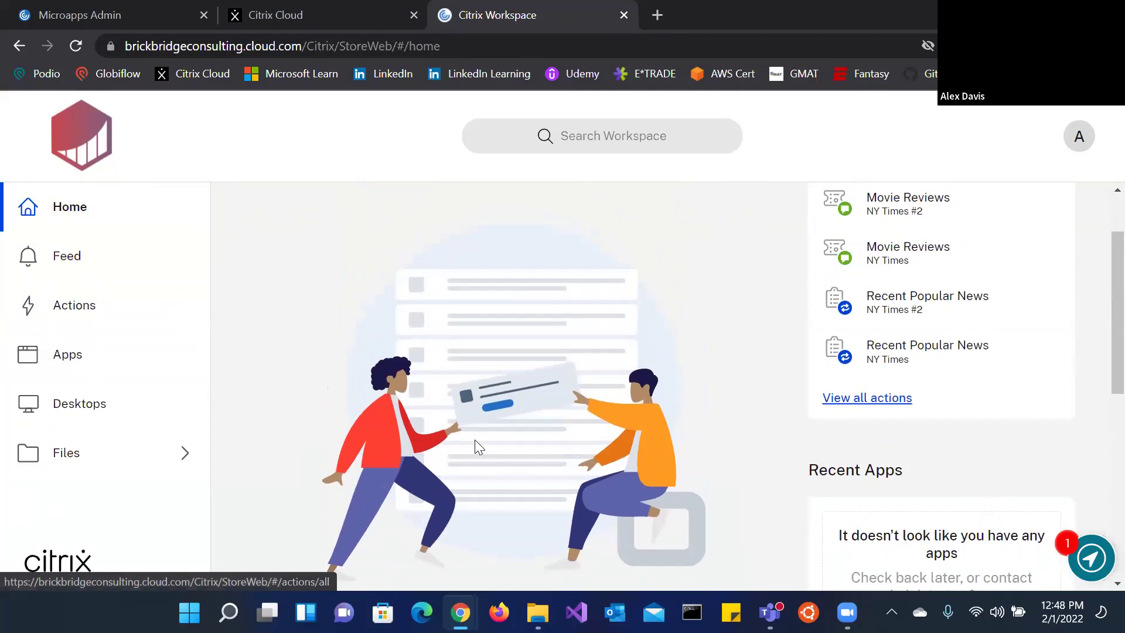
{"action": "left_click", "coordinate": [89, 305]}
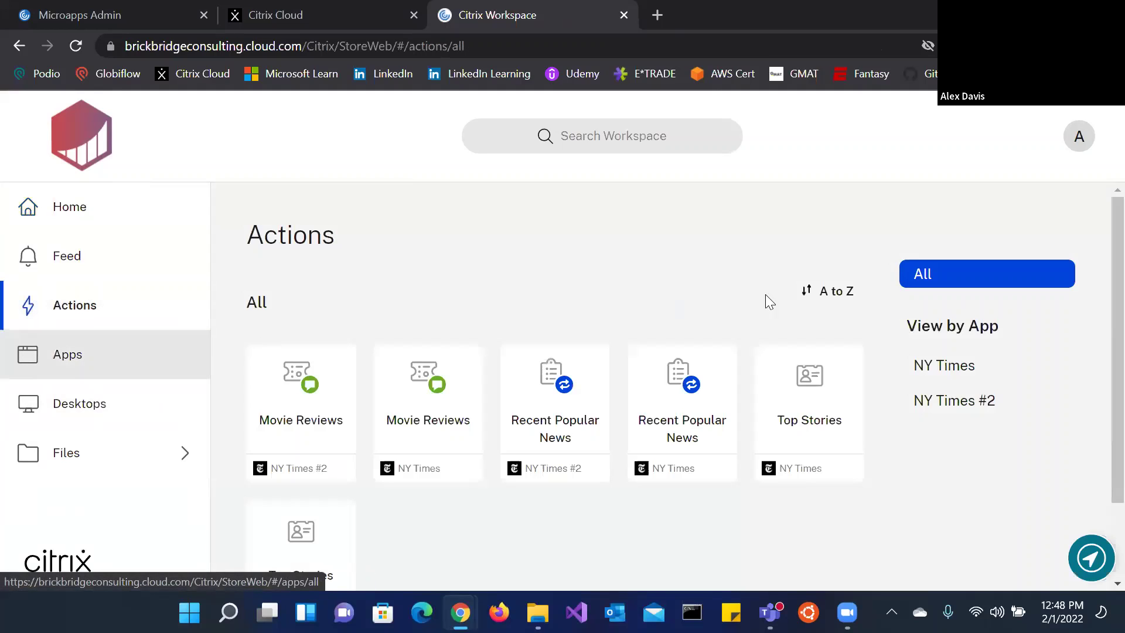
{"action": "scroll", "coordinate": [773, 305], "scroll_direction": "down", "scroll_amount": 2}
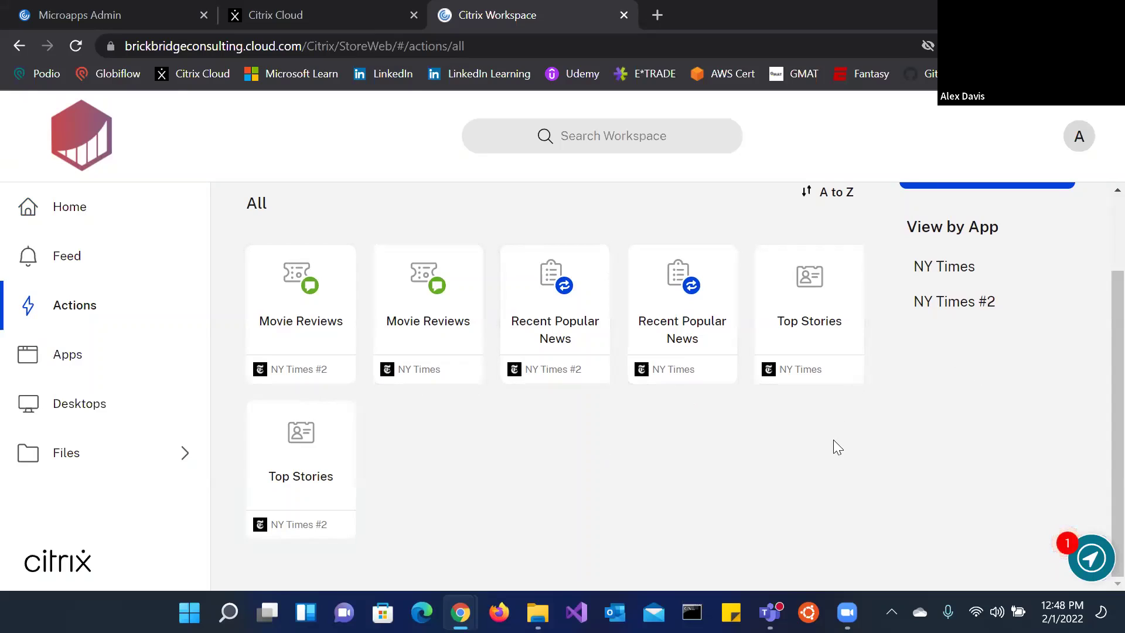
{"action": "scroll", "coordinate": [626, 476], "scroll_direction": "up", "scroll_amount": 2}
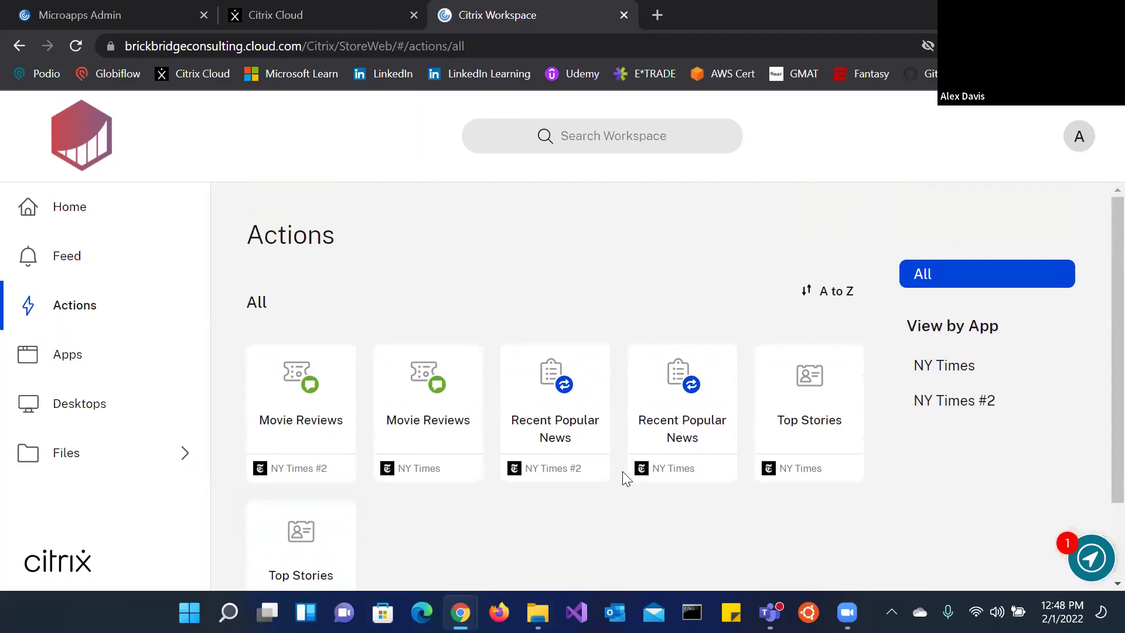
{"action": "scroll", "coordinate": [661, 412], "scroll_direction": "down", "scroll_amount": 2}
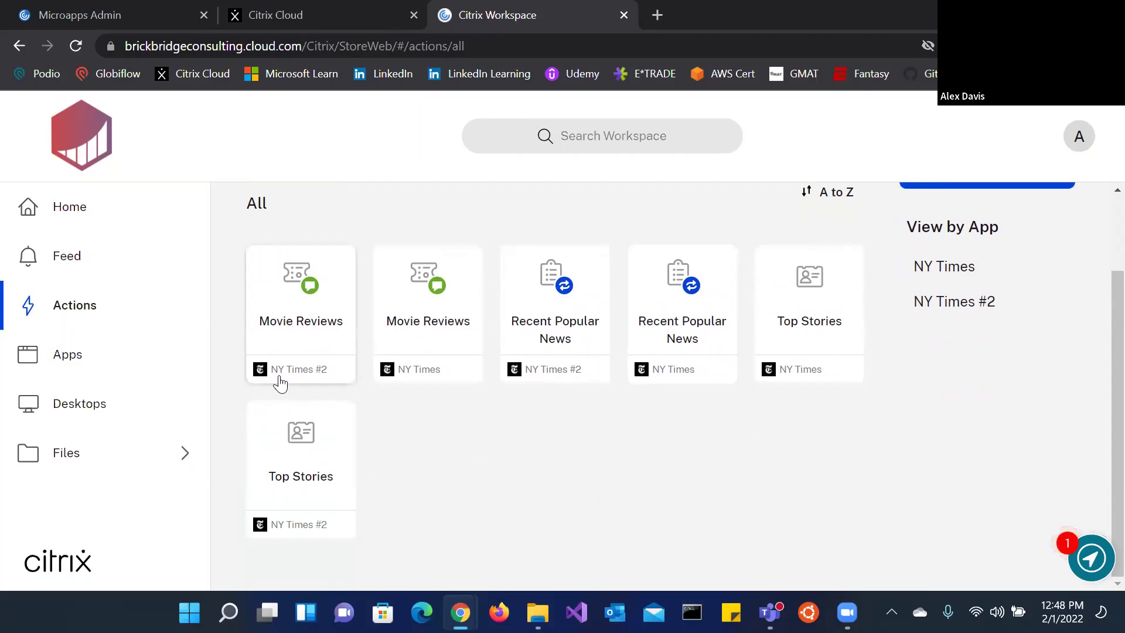
Step: Launch the NY Times #2 Movie Reviews action and browse to the second page of reviews
{"action": "left_click", "coordinate": [300, 322]}
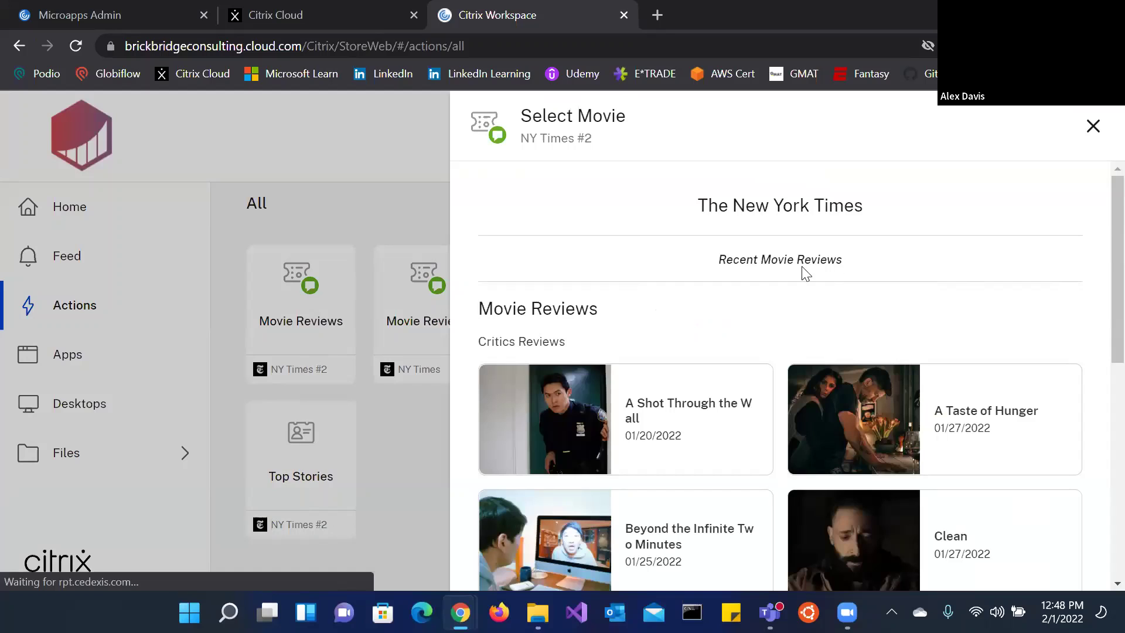
{"action": "scroll", "coordinate": [1002, 335], "scroll_direction": "down", "scroll_amount": 3}
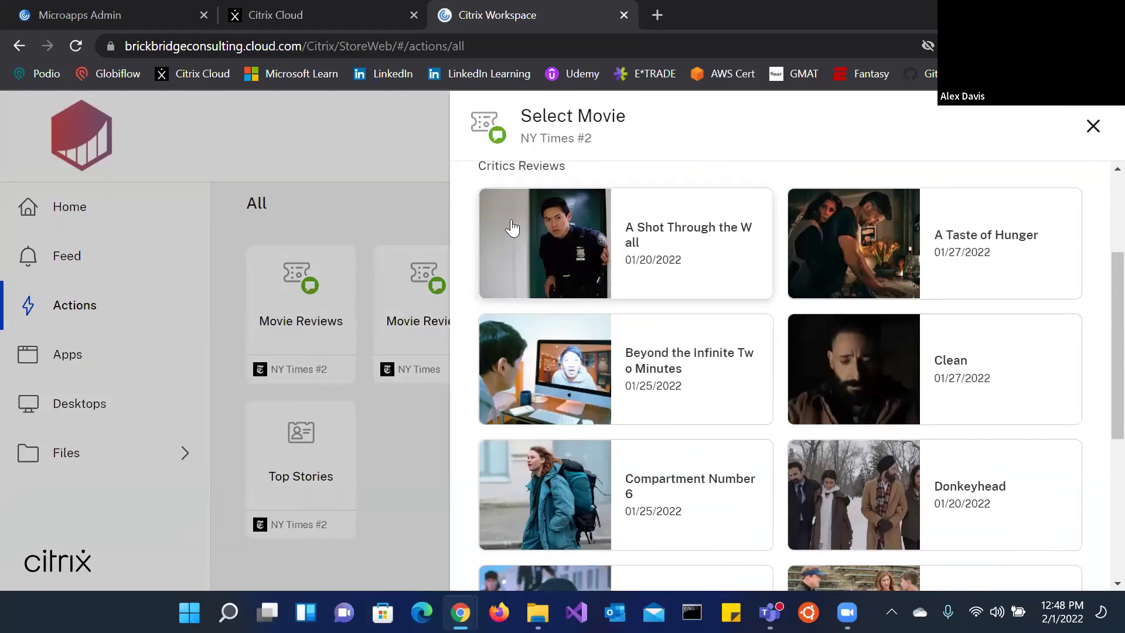
{"action": "scroll", "coordinate": [670, 319], "scroll_direction": "down", "scroll_amount": 2}
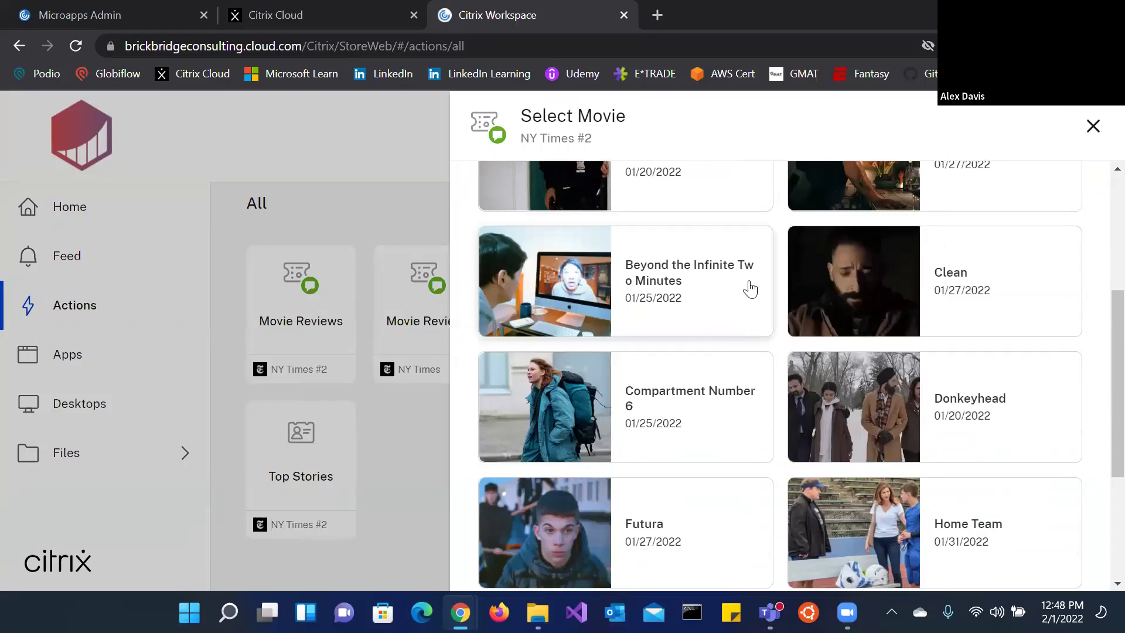
{"action": "scroll", "coordinate": [745, 267], "scroll_direction": "down", "scroll_amount": 5}
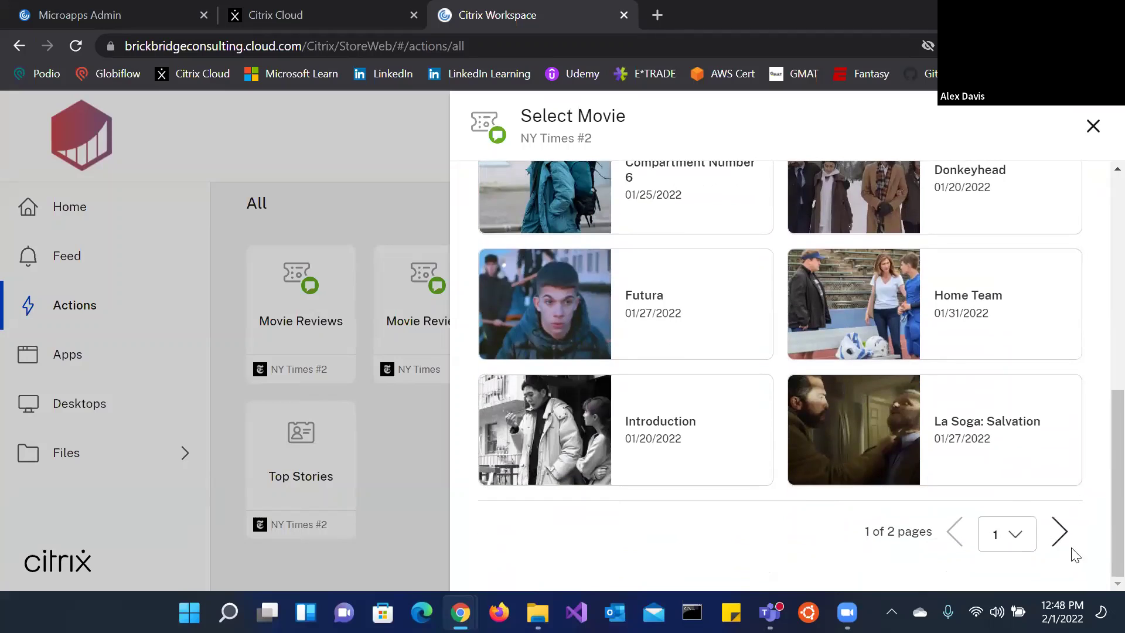
{"action": "left_click", "coordinate": [1062, 536]}
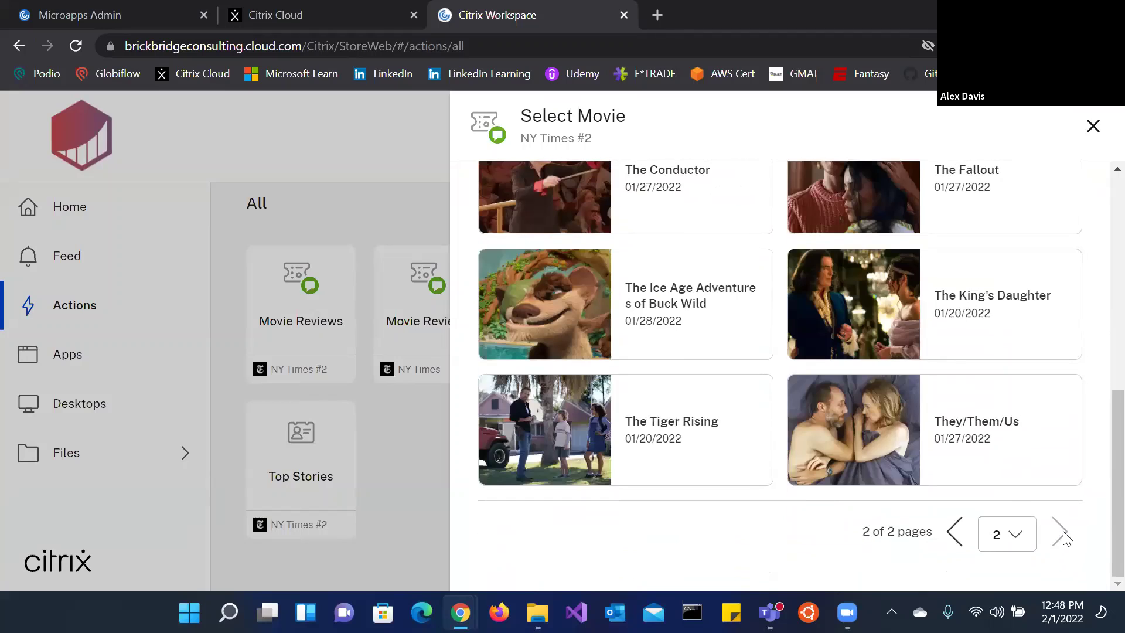
{"action": "scroll", "coordinate": [994, 442], "scroll_direction": "up", "scroll_amount": 10}
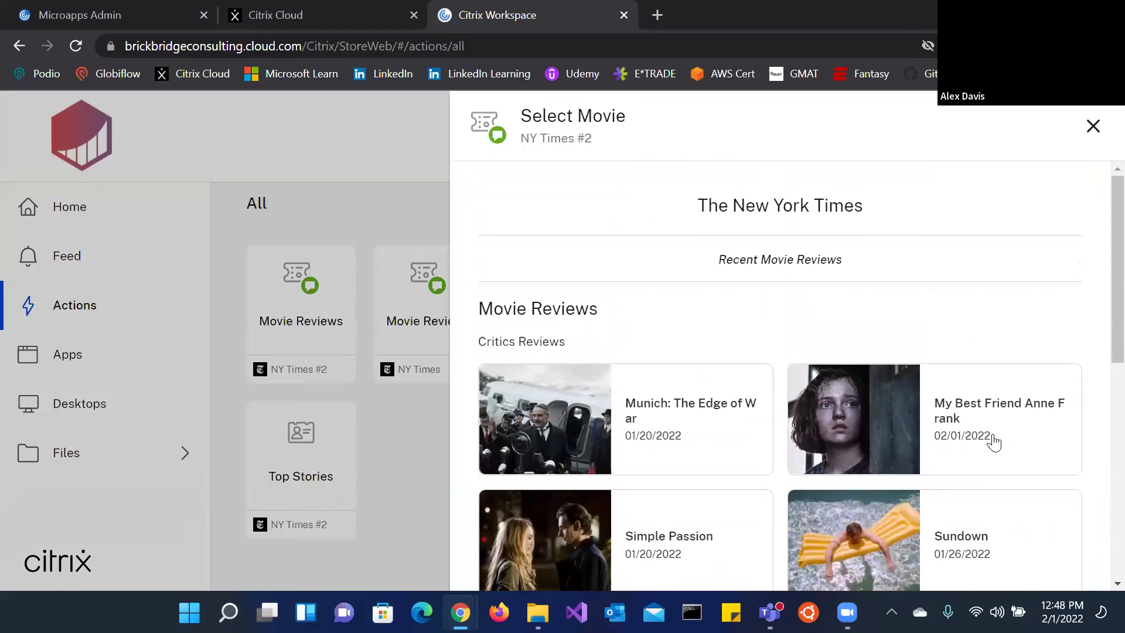
{"action": "scroll", "coordinate": [987, 438], "scroll_direction": "down", "scroll_amount": 3}
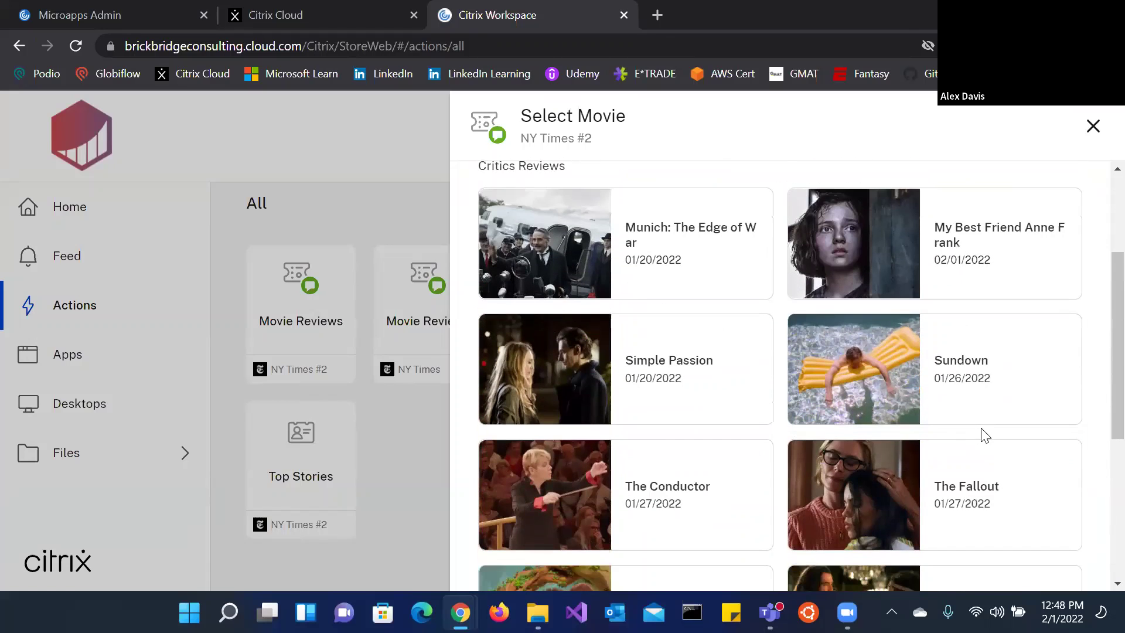
Step: Read through the Munich: The Edge of War review details
{"action": "left_click", "coordinate": [726, 258]}
{"action": "scroll", "coordinate": [993, 331], "scroll_direction": "down", "scroll_amount": 3}
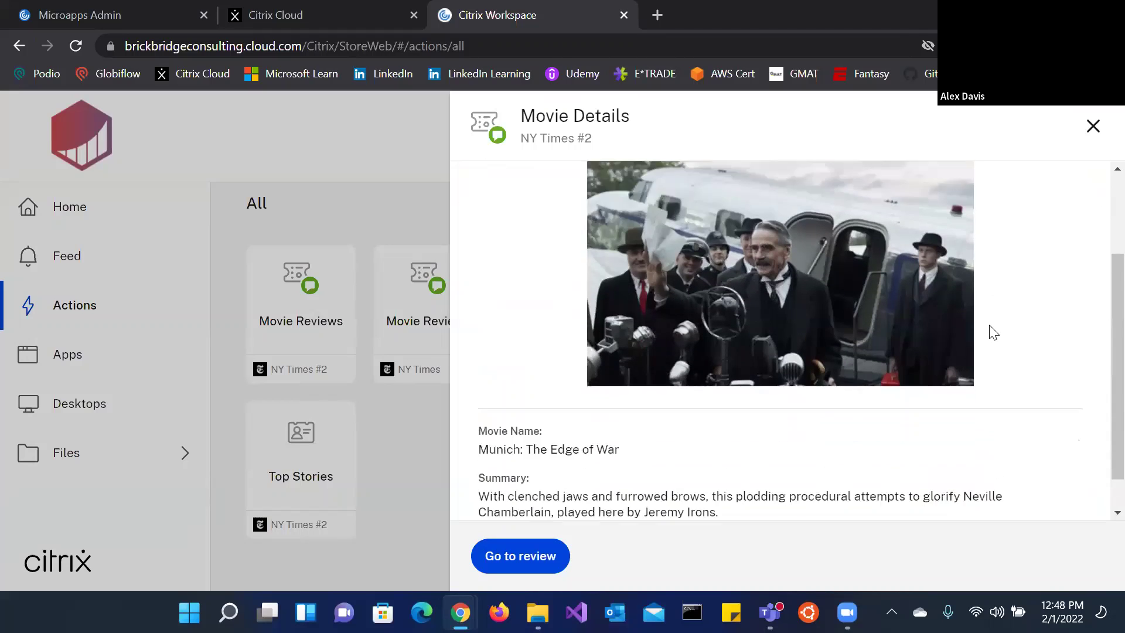
{"action": "scroll", "coordinate": [990, 330], "scroll_direction": "up", "scroll_amount": 3}
{"action": "scroll", "coordinate": [1007, 326], "scroll_direction": "down", "scroll_amount": 2}
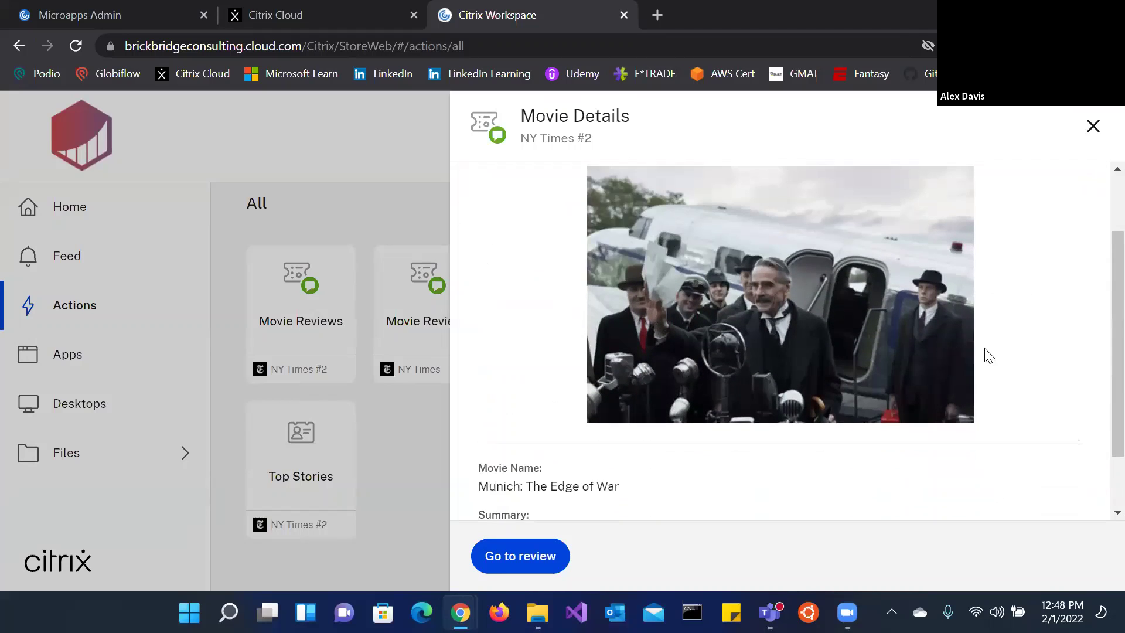
{"action": "scroll", "coordinate": [773, 236], "scroll_direction": "down", "scroll_amount": 2}
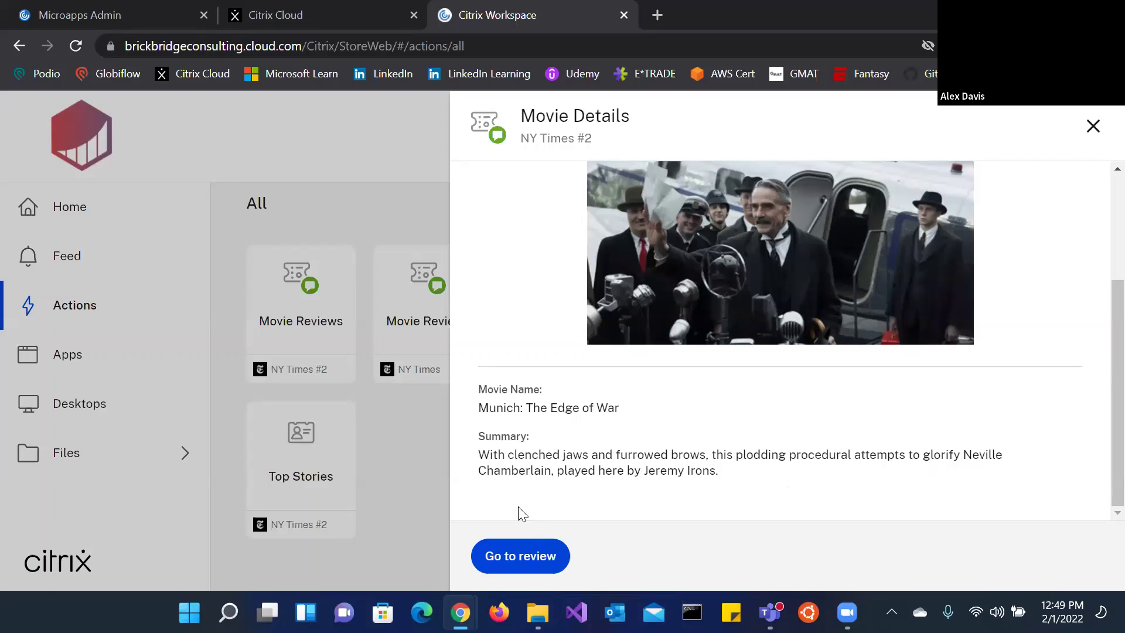
{"action": "scroll", "coordinate": [716, 410], "scroll_direction": "up", "scroll_amount": 3}
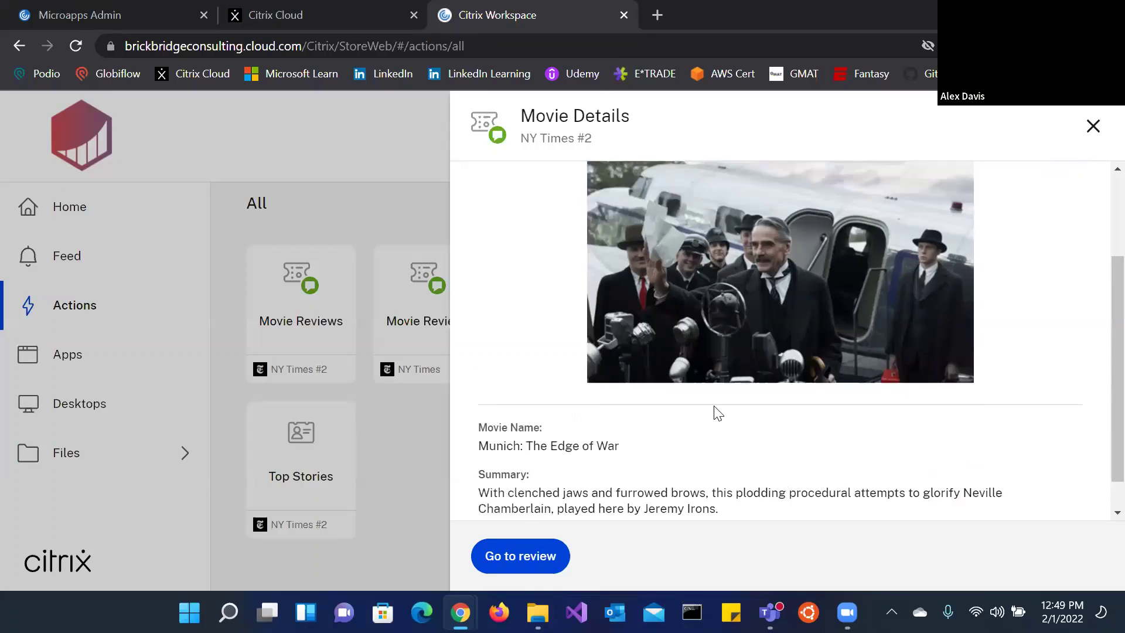
Step: Read the Sundown review details, then close the movie reviews panel
{"action": "left_click", "coordinate": [498, 206]}
{"action": "scroll", "coordinate": [937, 422], "scroll_direction": "down", "scroll_amount": 3}
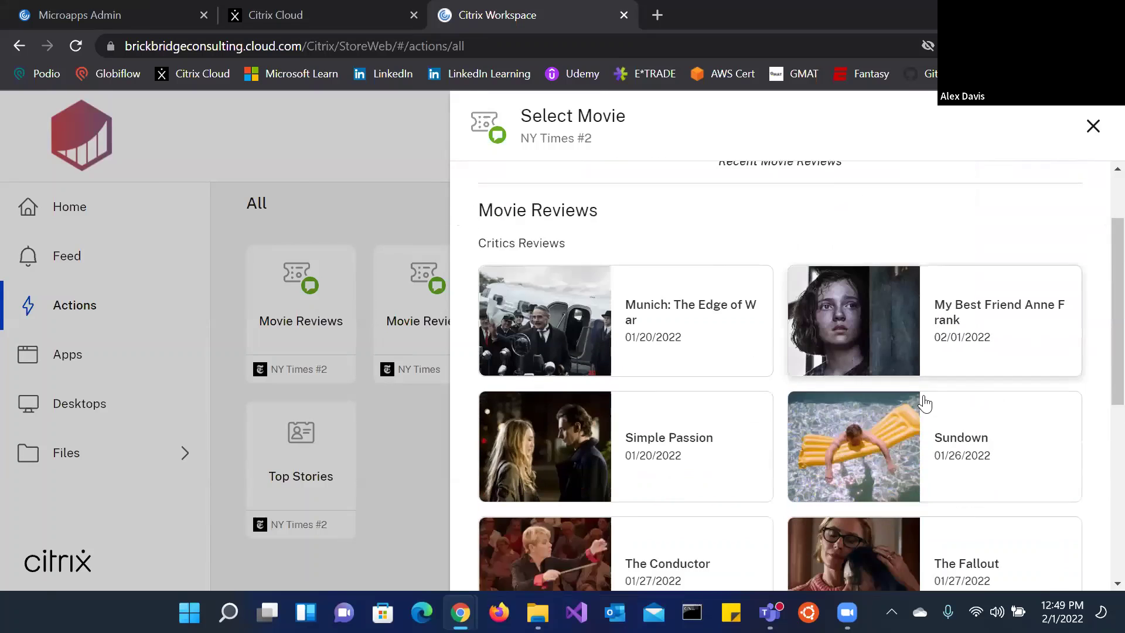
{"action": "left_click", "coordinate": [896, 352]}
{"action": "scroll", "coordinate": [718, 315], "scroll_direction": "down", "scroll_amount": 3}
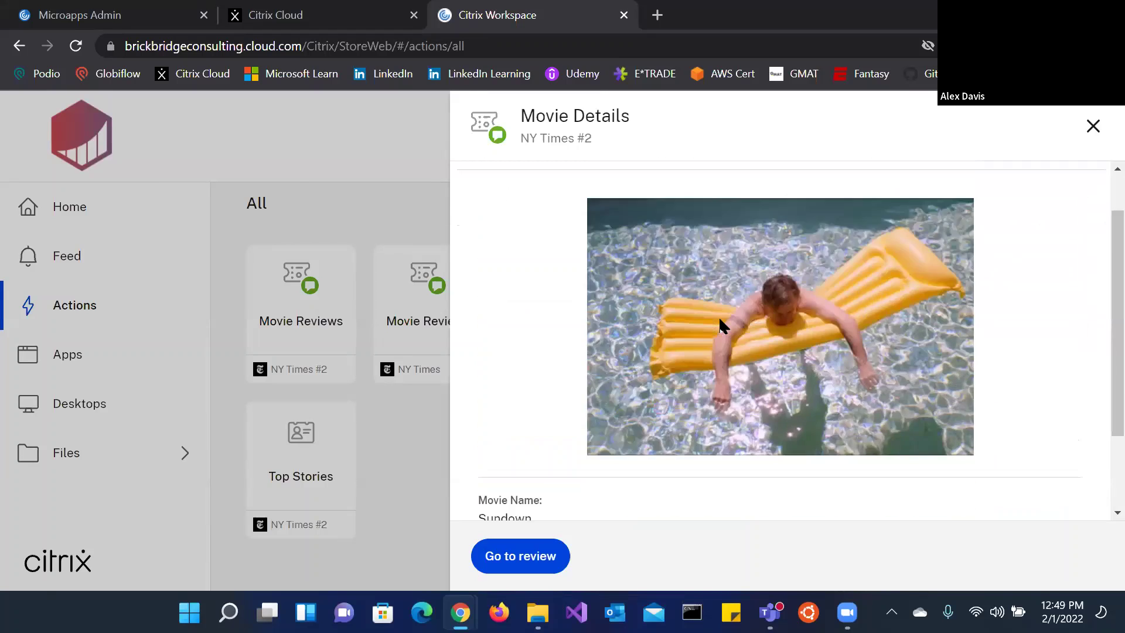
{"action": "left_click", "coordinate": [1092, 125]}
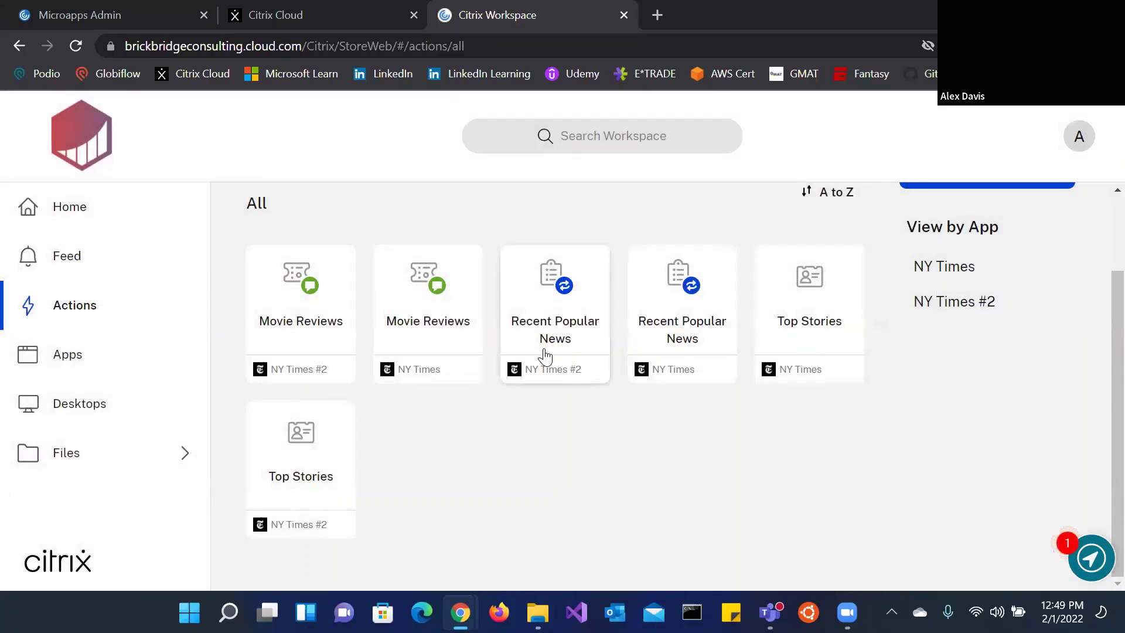
Step: Open NY Times #2 Recent Popular News and read the article about an anti-vaxxer dying of Covid
{"action": "left_click", "coordinate": [544, 356]}
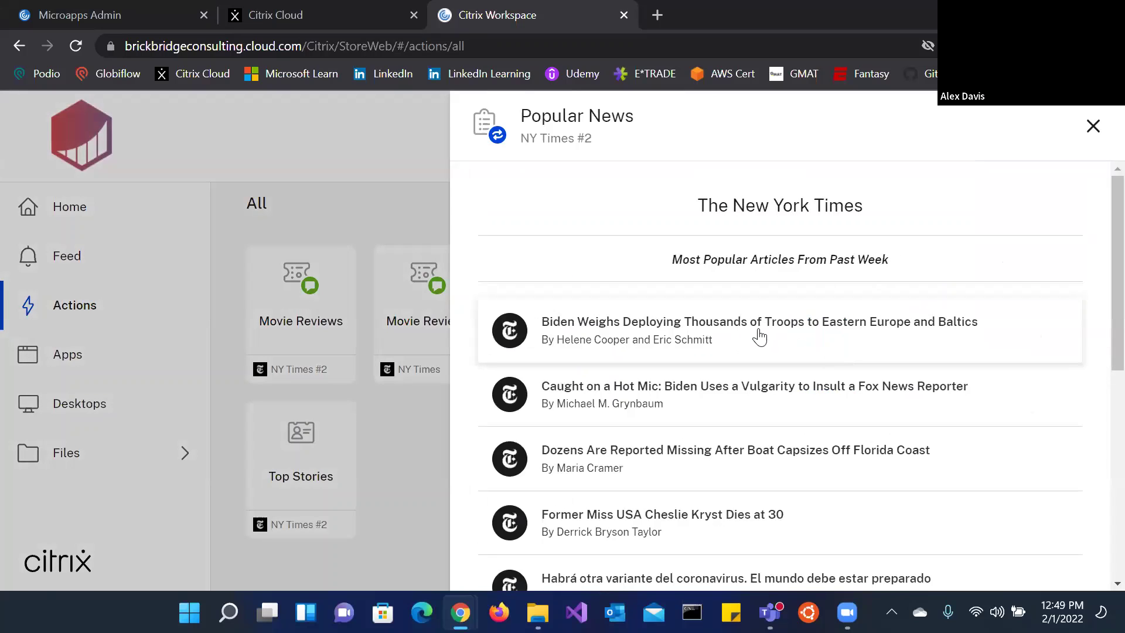
{"action": "scroll", "coordinate": [733, 334], "scroll_direction": "down", "scroll_amount": 5}
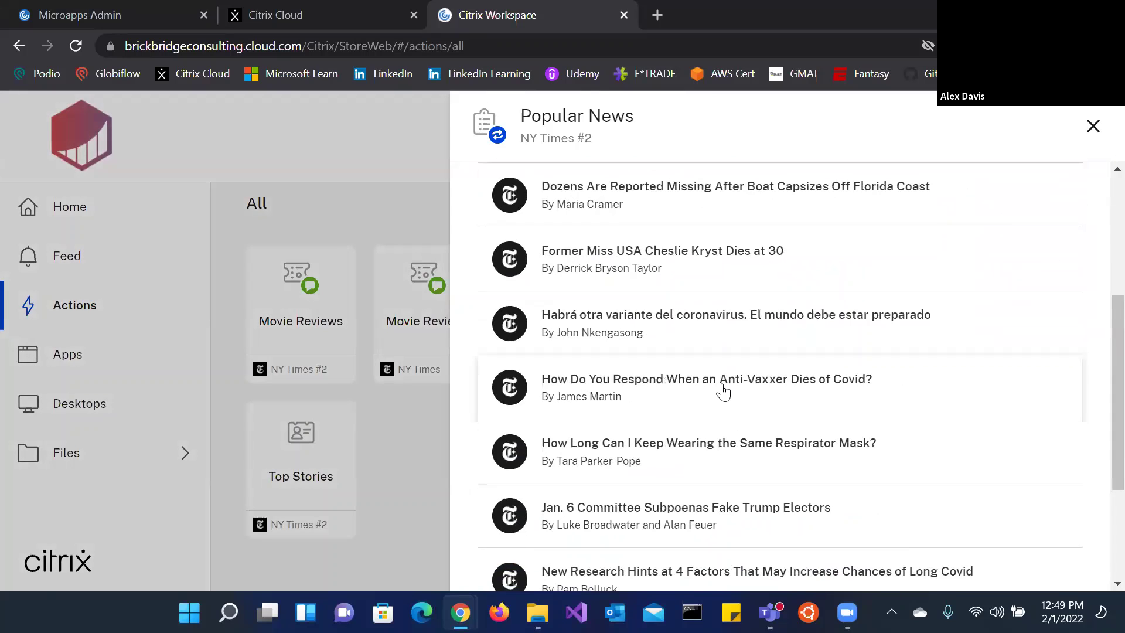
{"action": "left_click", "coordinate": [726, 390]}
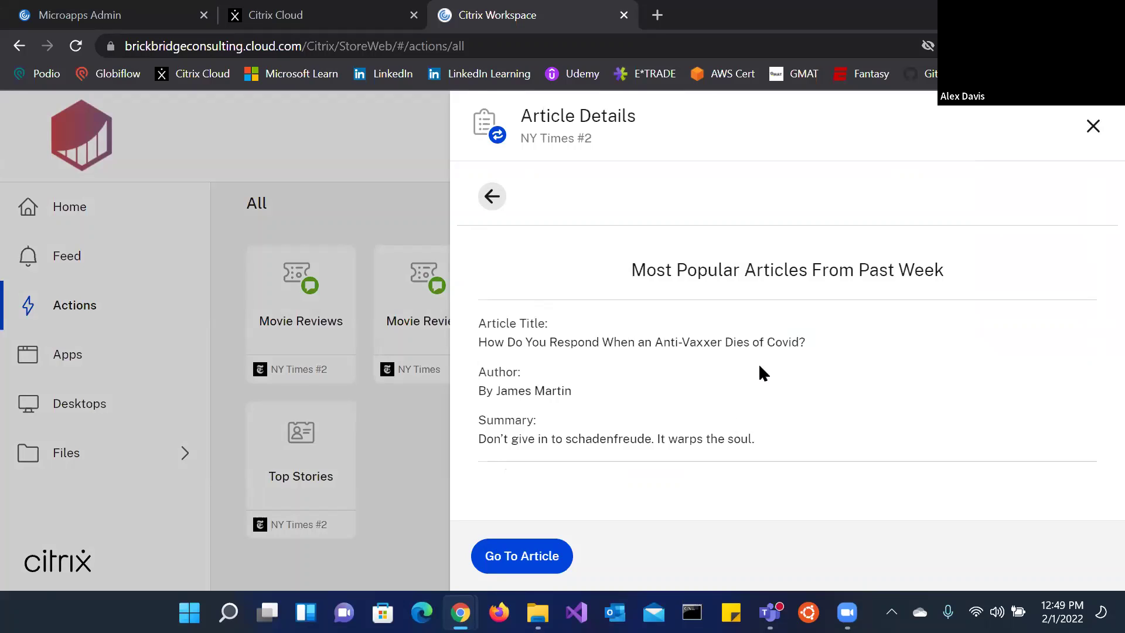
{"action": "left_click", "coordinate": [488, 199]}
Step: Browse the second page of popular articles, close the list, and launch NY Times #2 Top Stories
{"action": "scroll", "coordinate": [773, 431], "scroll_direction": "down", "scroll_amount": 6}
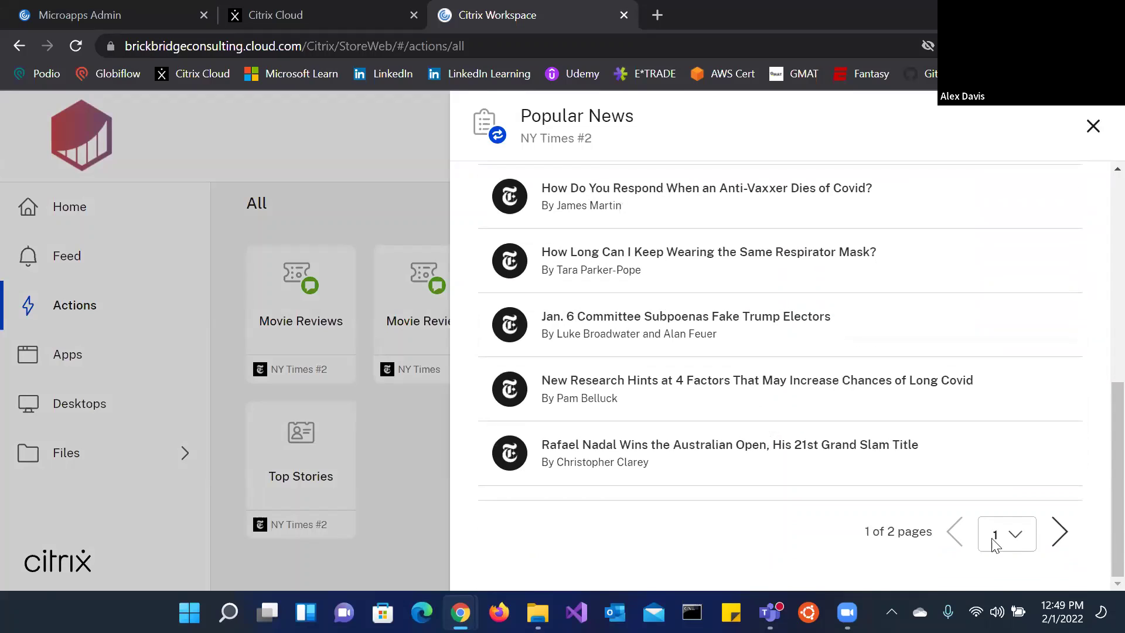
{"action": "left_click", "coordinate": [1060, 532]}
{"action": "scroll", "coordinate": [774, 397], "scroll_direction": "up", "scroll_amount": 10}
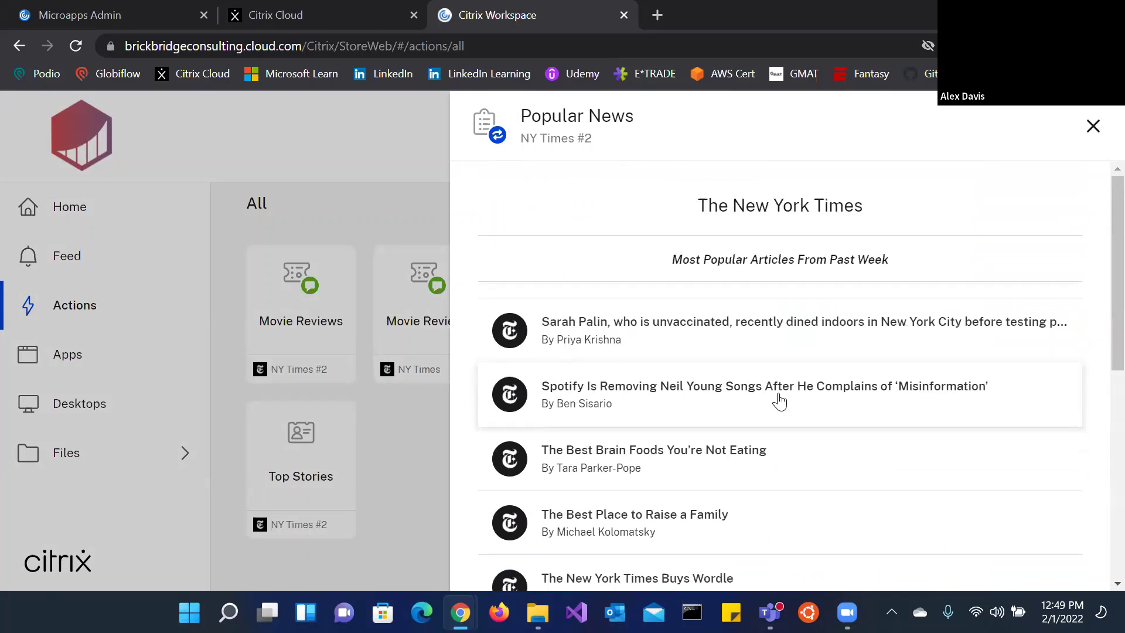
{"action": "scroll", "coordinate": [778, 402], "scroll_direction": "down", "scroll_amount": 10}
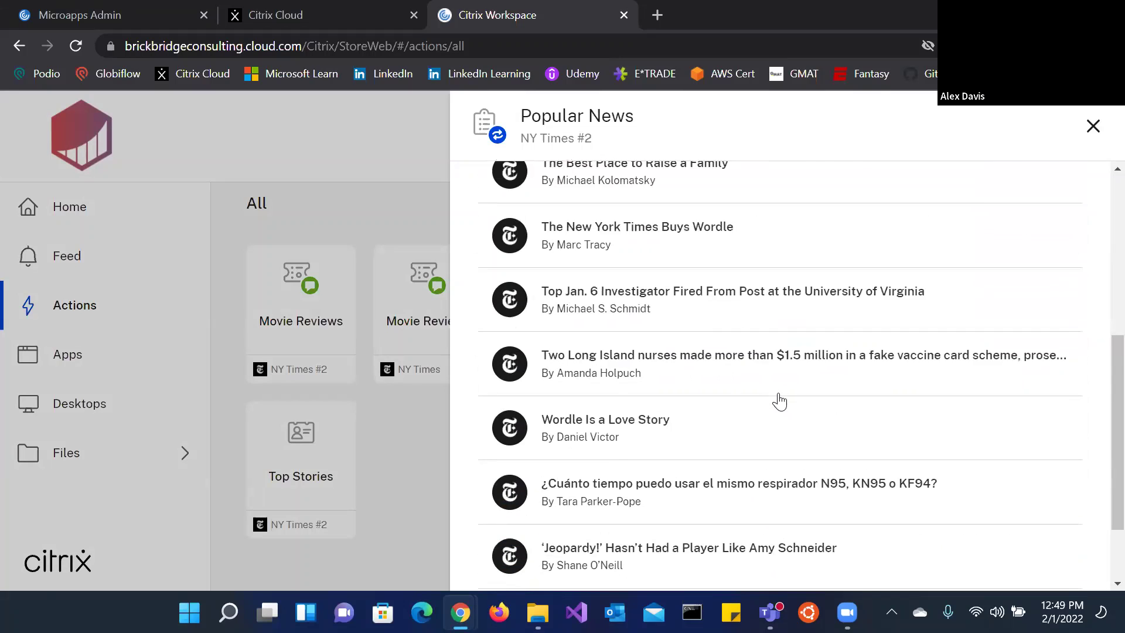
{"action": "left_click", "coordinate": [1091, 126]}
{"action": "left_click", "coordinate": [260, 501]}
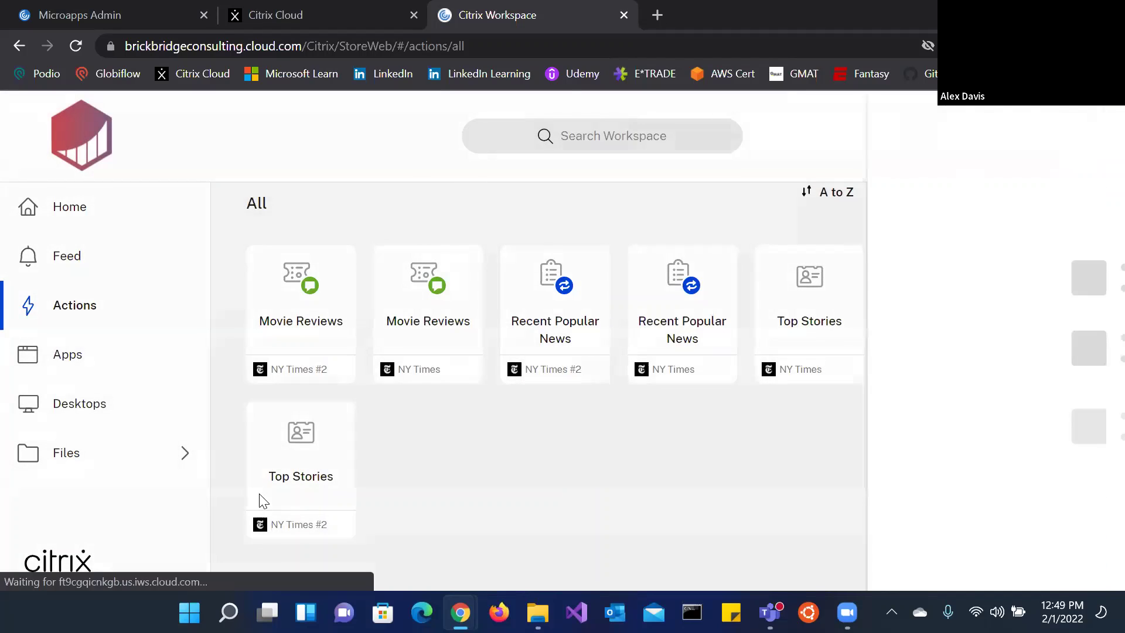
Step: Choose the Business section to list its top stories
{"action": "left_click", "coordinate": [880, 338]}
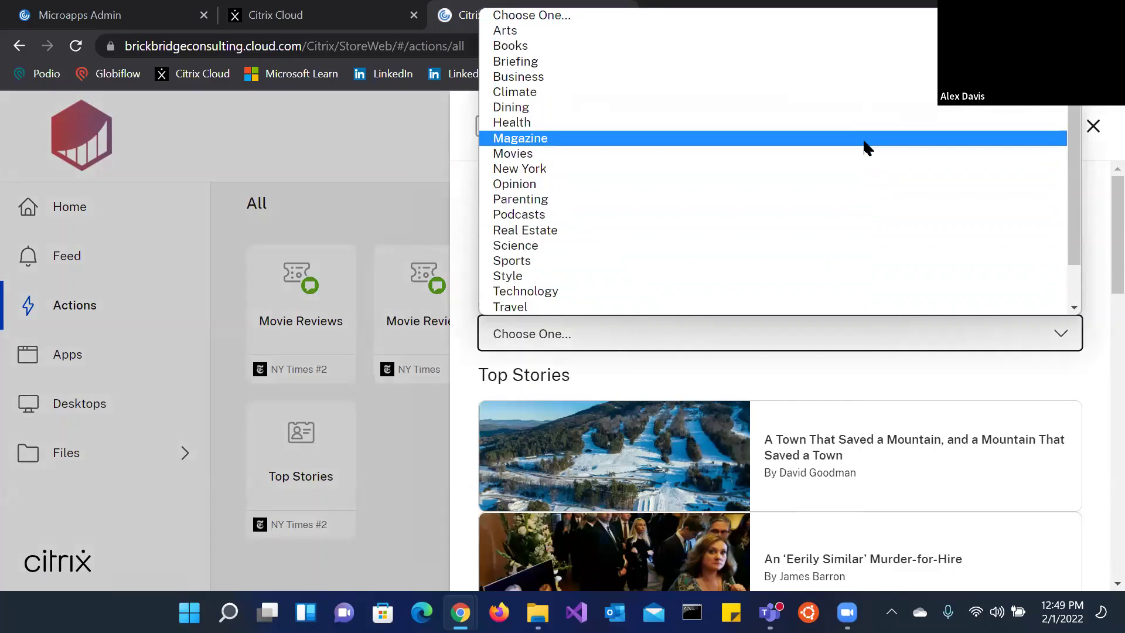
{"action": "left_click", "coordinate": [843, 72]}
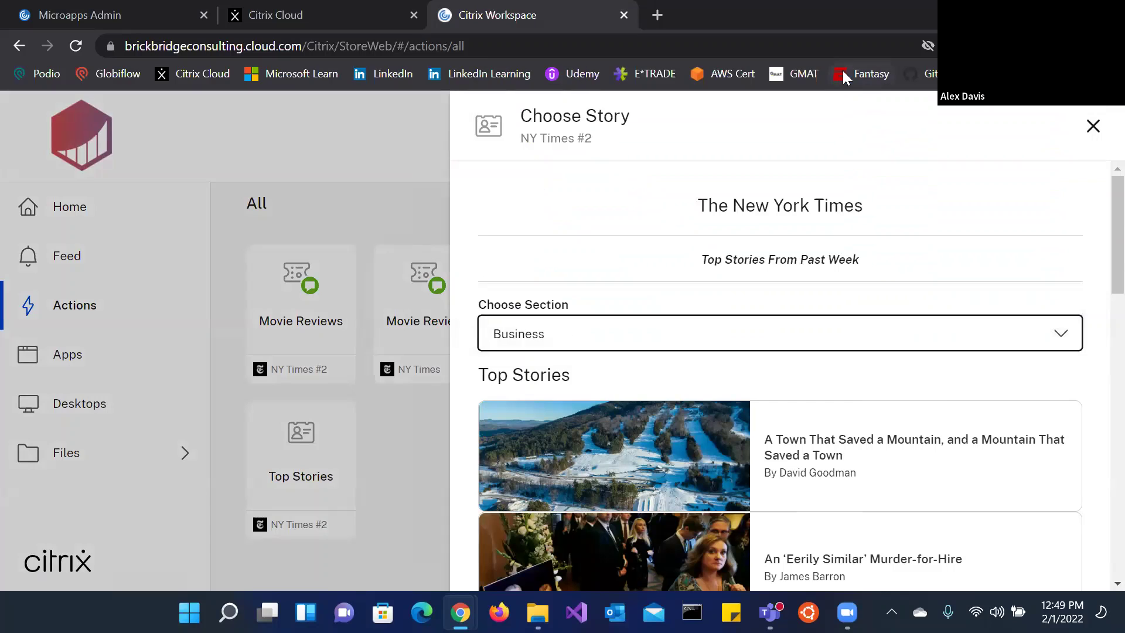
{"action": "scroll", "coordinate": [891, 497], "scroll_direction": "down", "scroll_amount": 3}
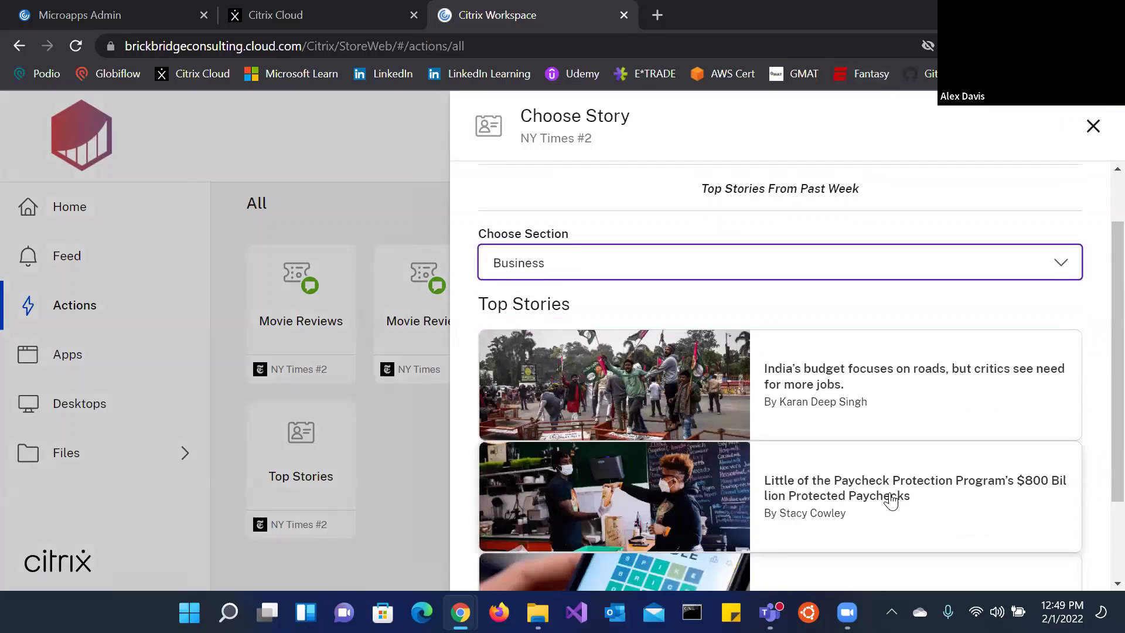
{"action": "scroll", "coordinate": [681, 294], "scroll_direction": "up", "scroll_amount": 2}
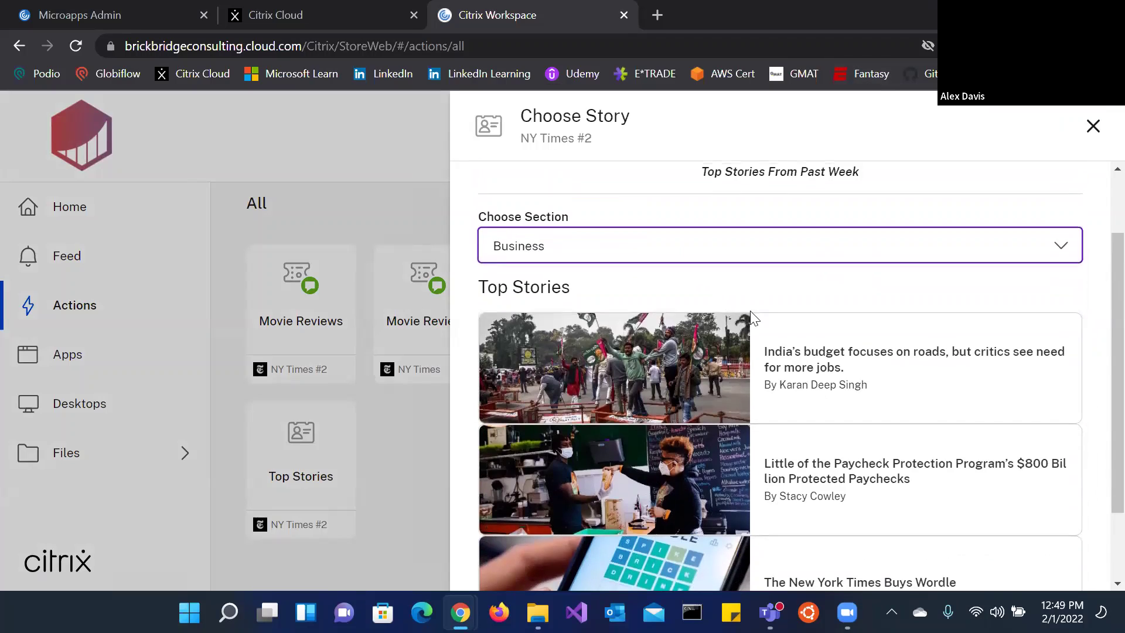
Step: Read the India's budget story details, then close Top Stories
{"action": "left_click", "coordinate": [591, 365]}
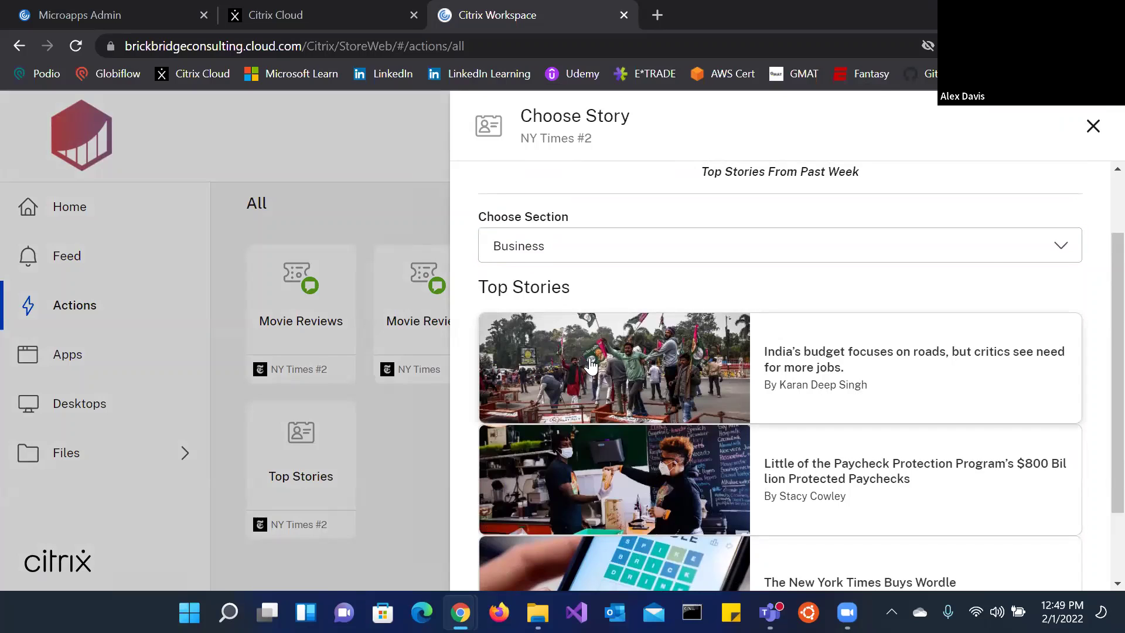
{"action": "scroll", "coordinate": [613, 284], "scroll_direction": "down", "scroll_amount": 3}
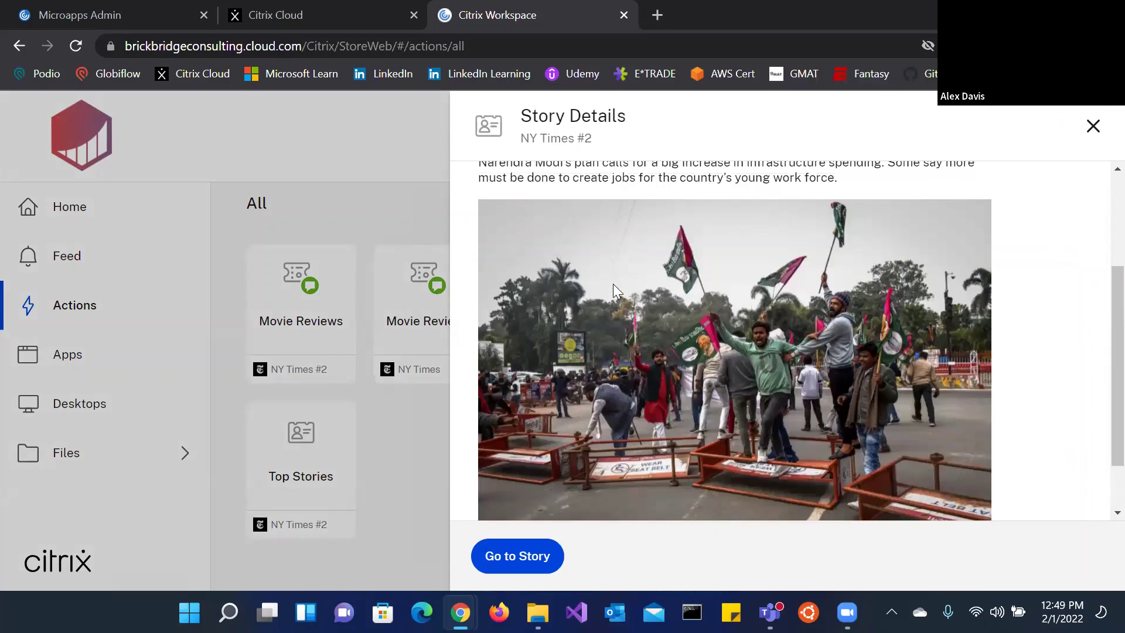
{"action": "scroll", "coordinate": [645, 254], "scroll_direction": "up", "scroll_amount": 3}
{"action": "scroll", "coordinate": [713, 276], "scroll_direction": "down", "scroll_amount": 3}
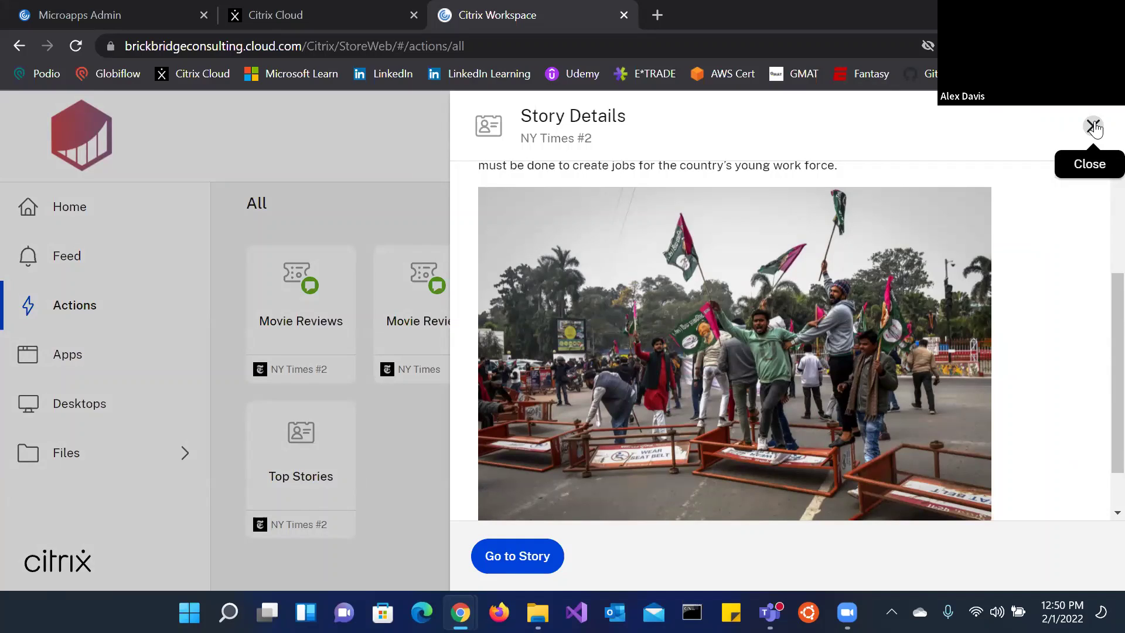
{"action": "left_click", "coordinate": [1093, 126]}
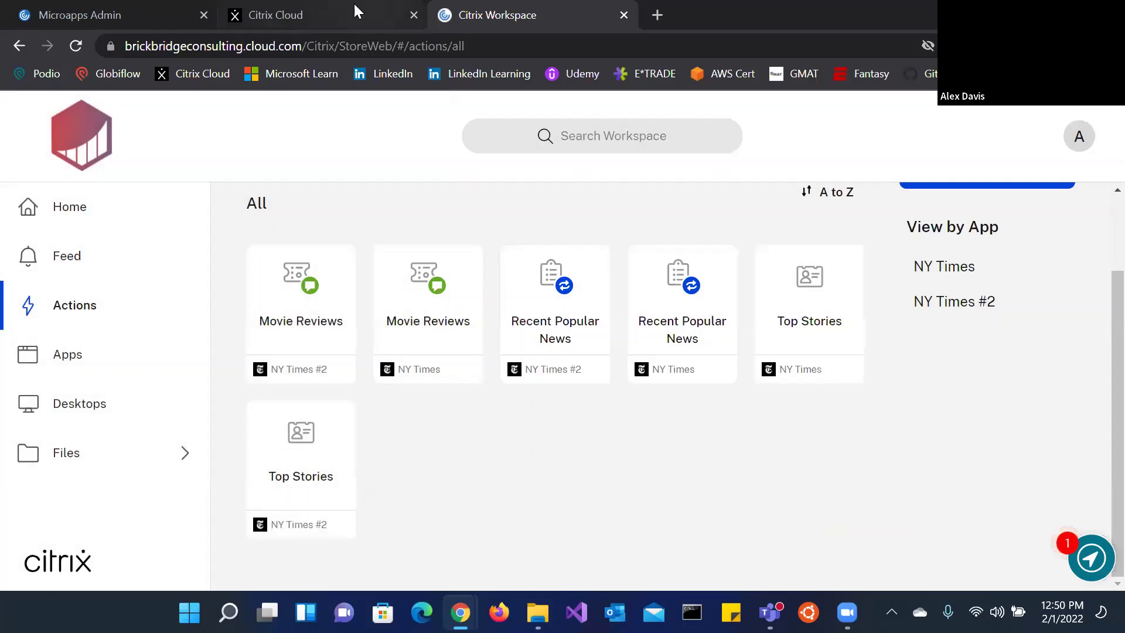
Step: Check NY Times #2's three subscribed microapps in Microapps Admin, then return to the Citrix Ready New York Times listing
{"action": "left_click", "coordinate": [357, 10]}
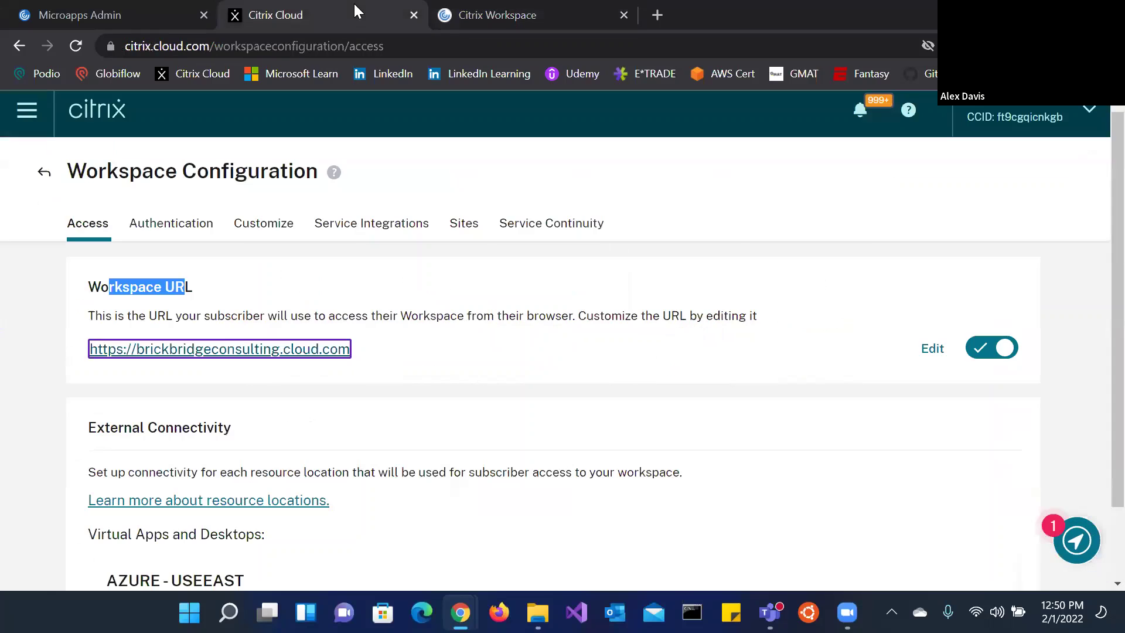
{"action": "left_click", "coordinate": [93, 20]}
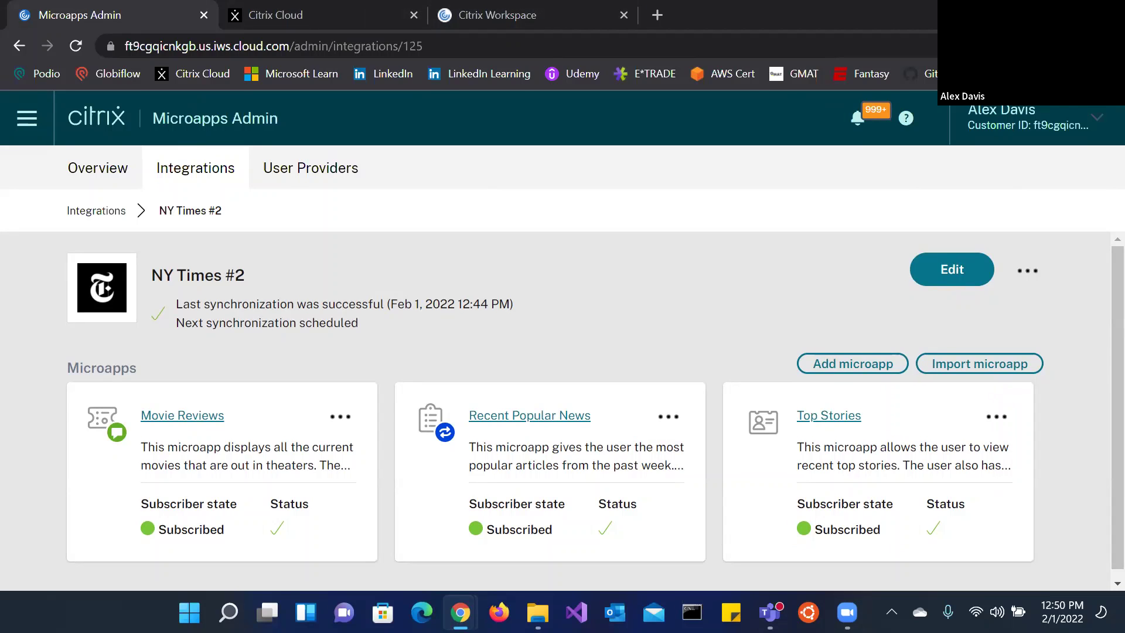
{"action": "key", "text": "alt+Tab"}
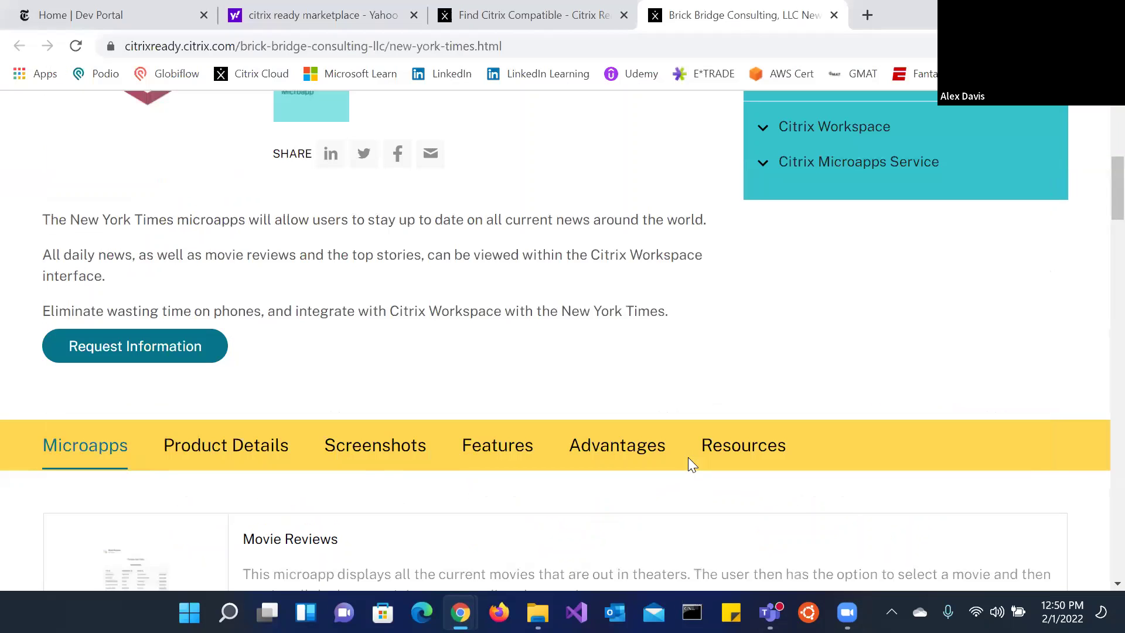